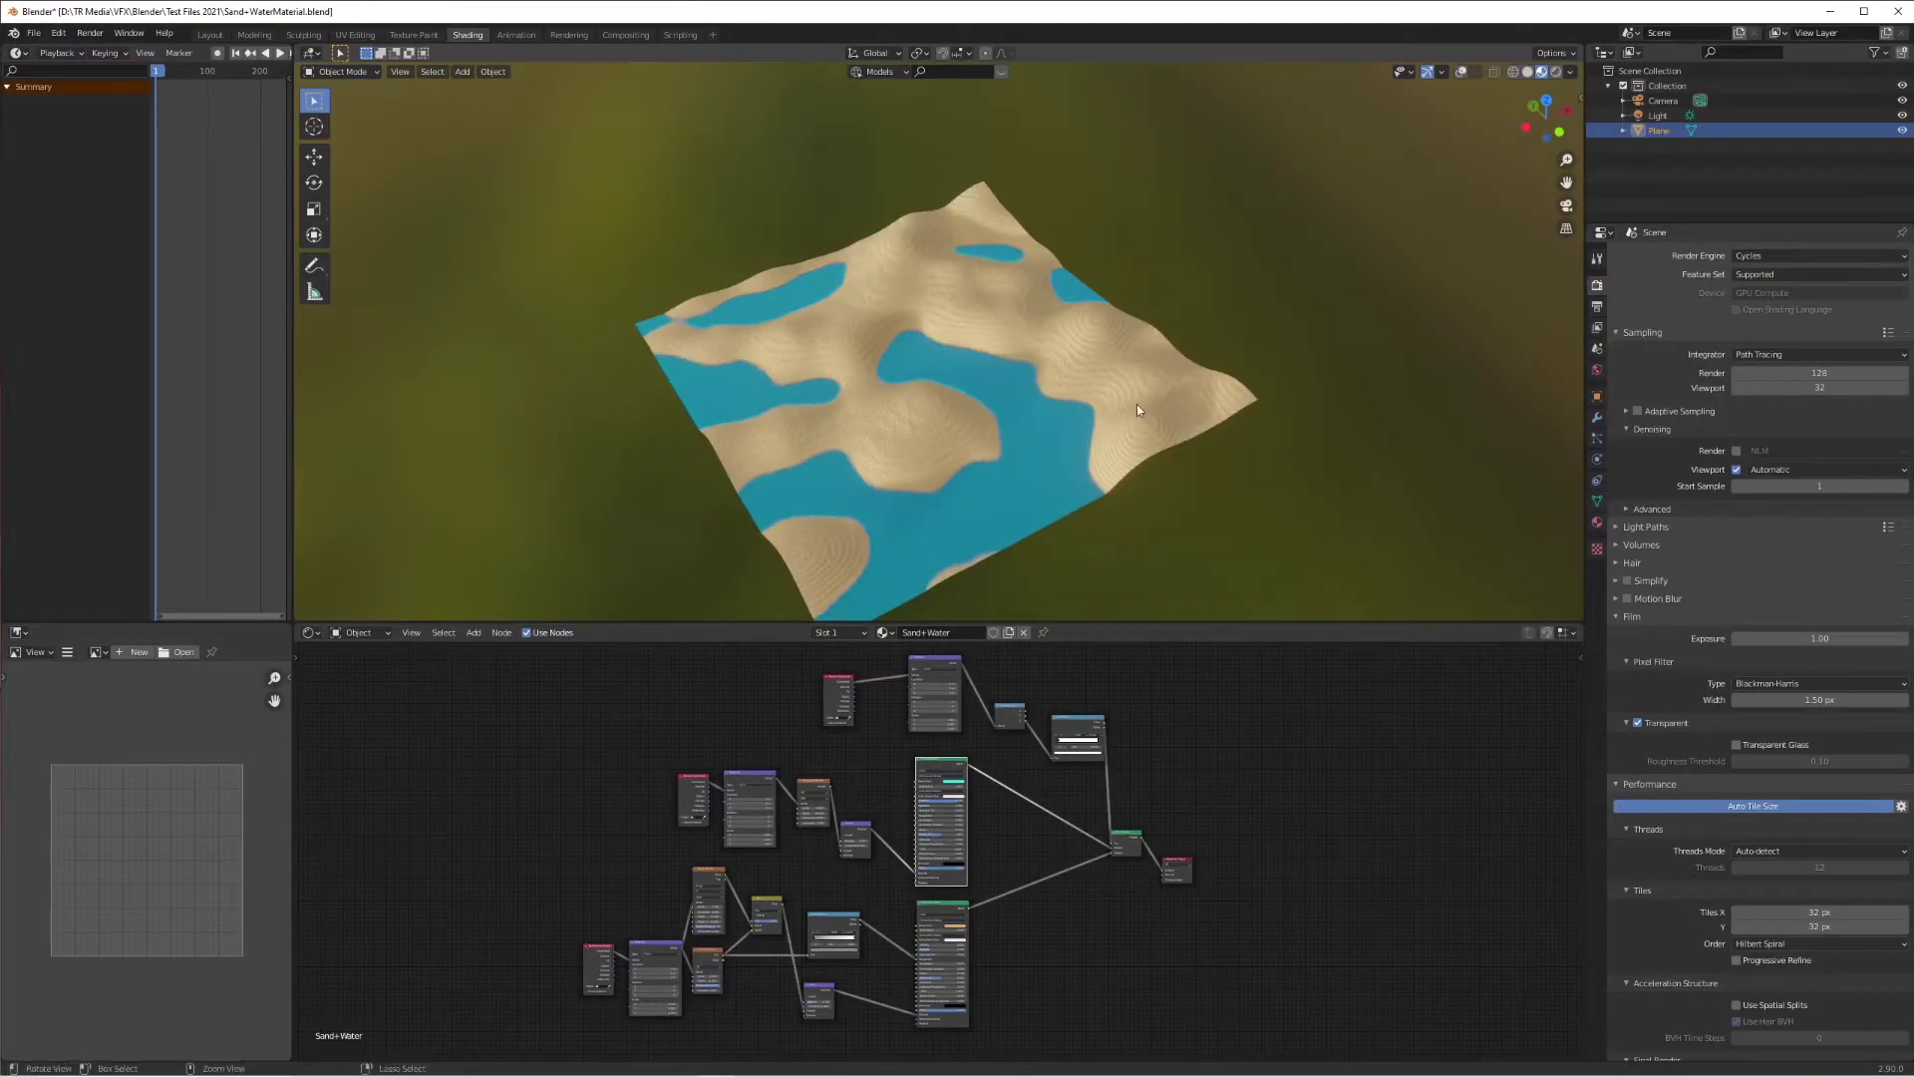
# Step: Examine the finished sand and water terrain from several angles and distances, including the shorelines and surface ripples
pyautogui.moveTo(1027, 379); pyautogui.dragTo(1008, 440, button='middle')
pyautogui.scroll(6, 987, 374)
pyautogui.scroll(-6, 1015, 440)
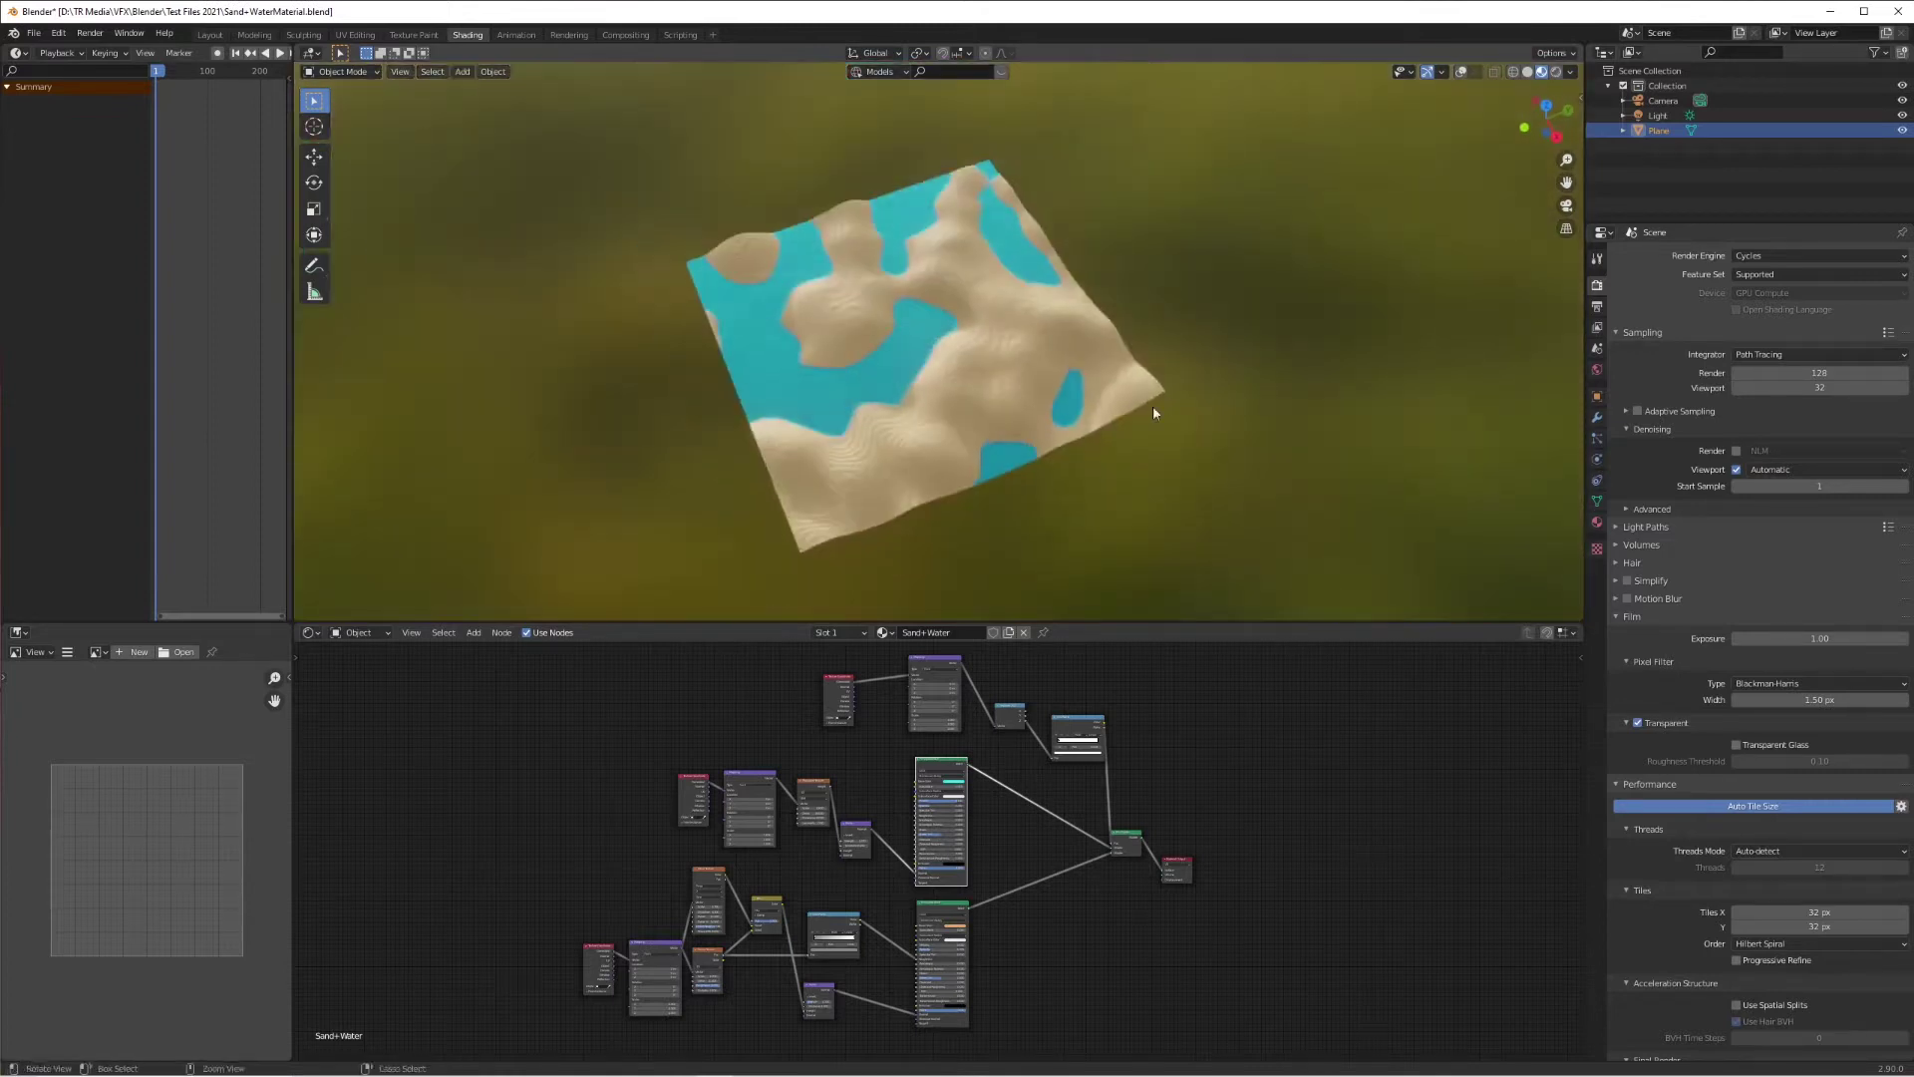
pyautogui.moveTo(1153, 409); pyautogui.dragTo(818, 332, button='middle')
pyautogui.scroll(4, 991, 395)
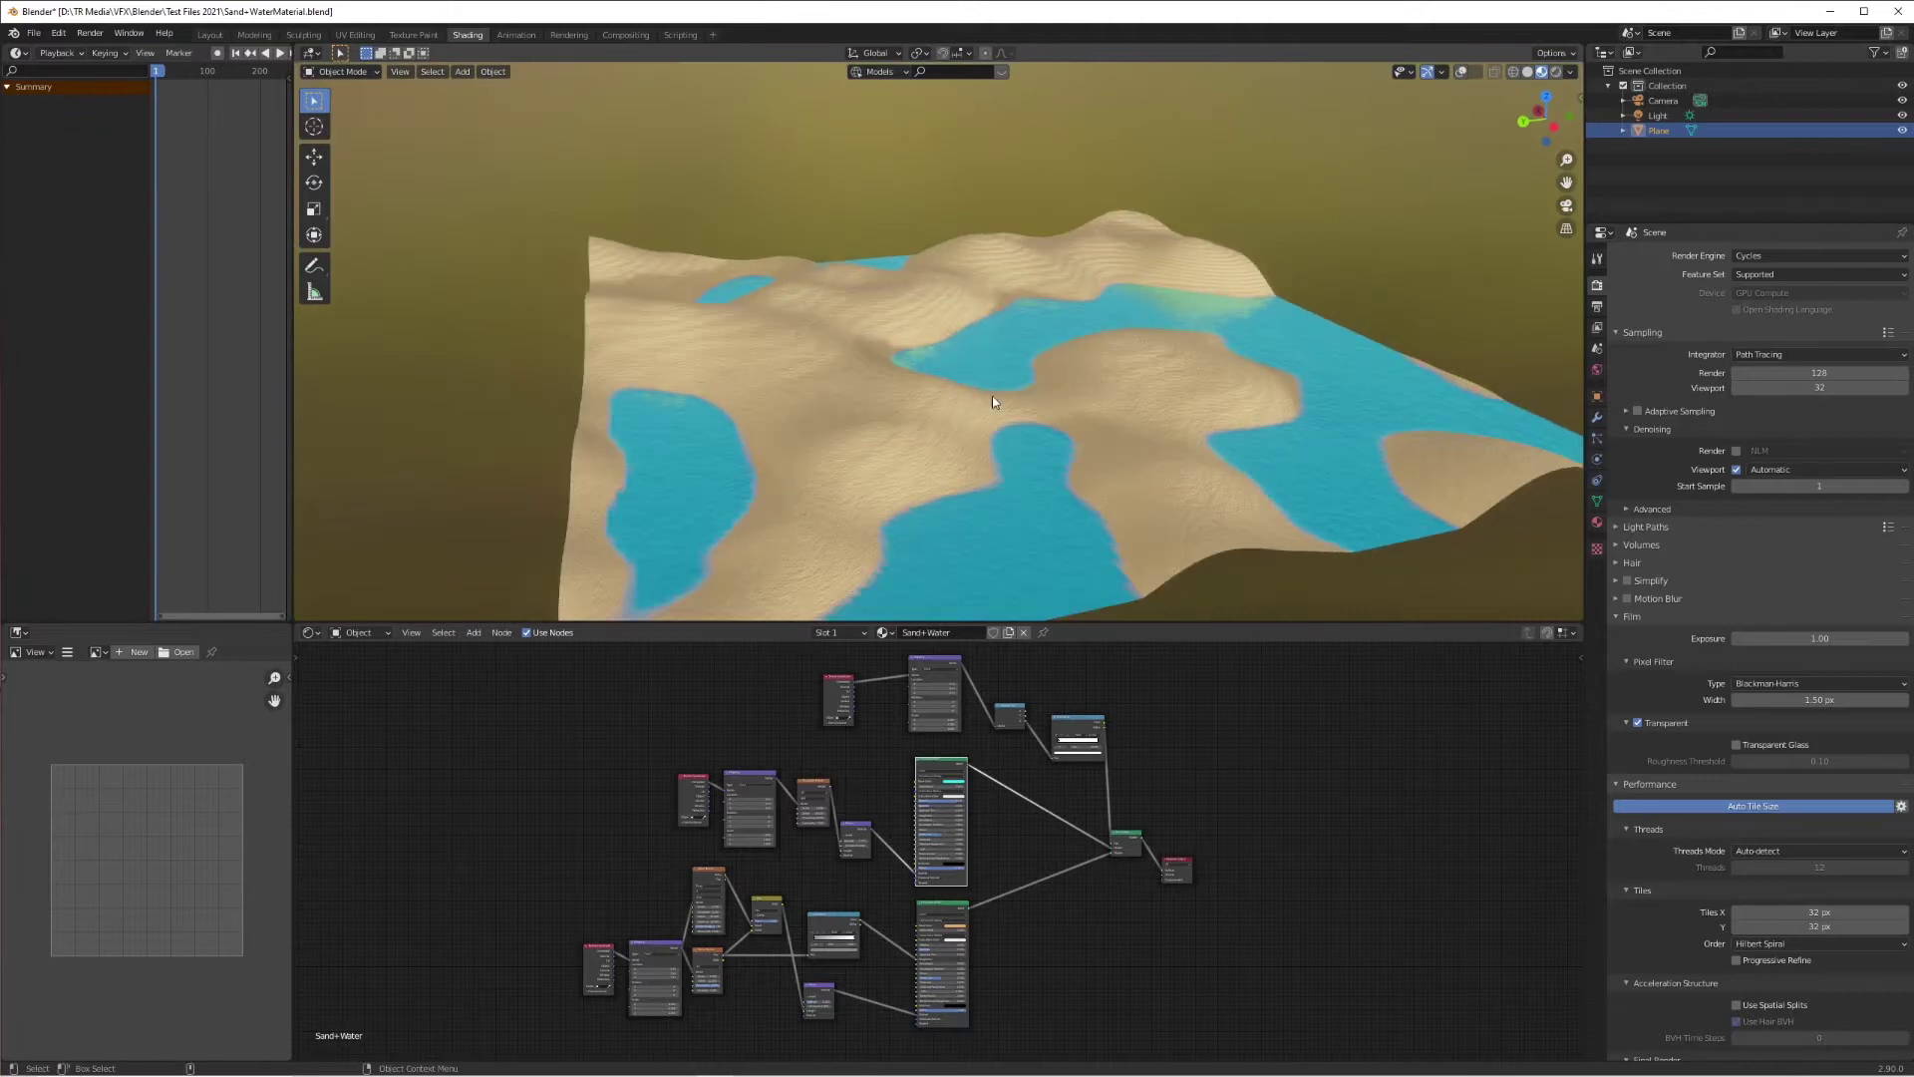
pyautogui.moveTo(991, 395); pyautogui.dragTo(1268, 333, button='middle')
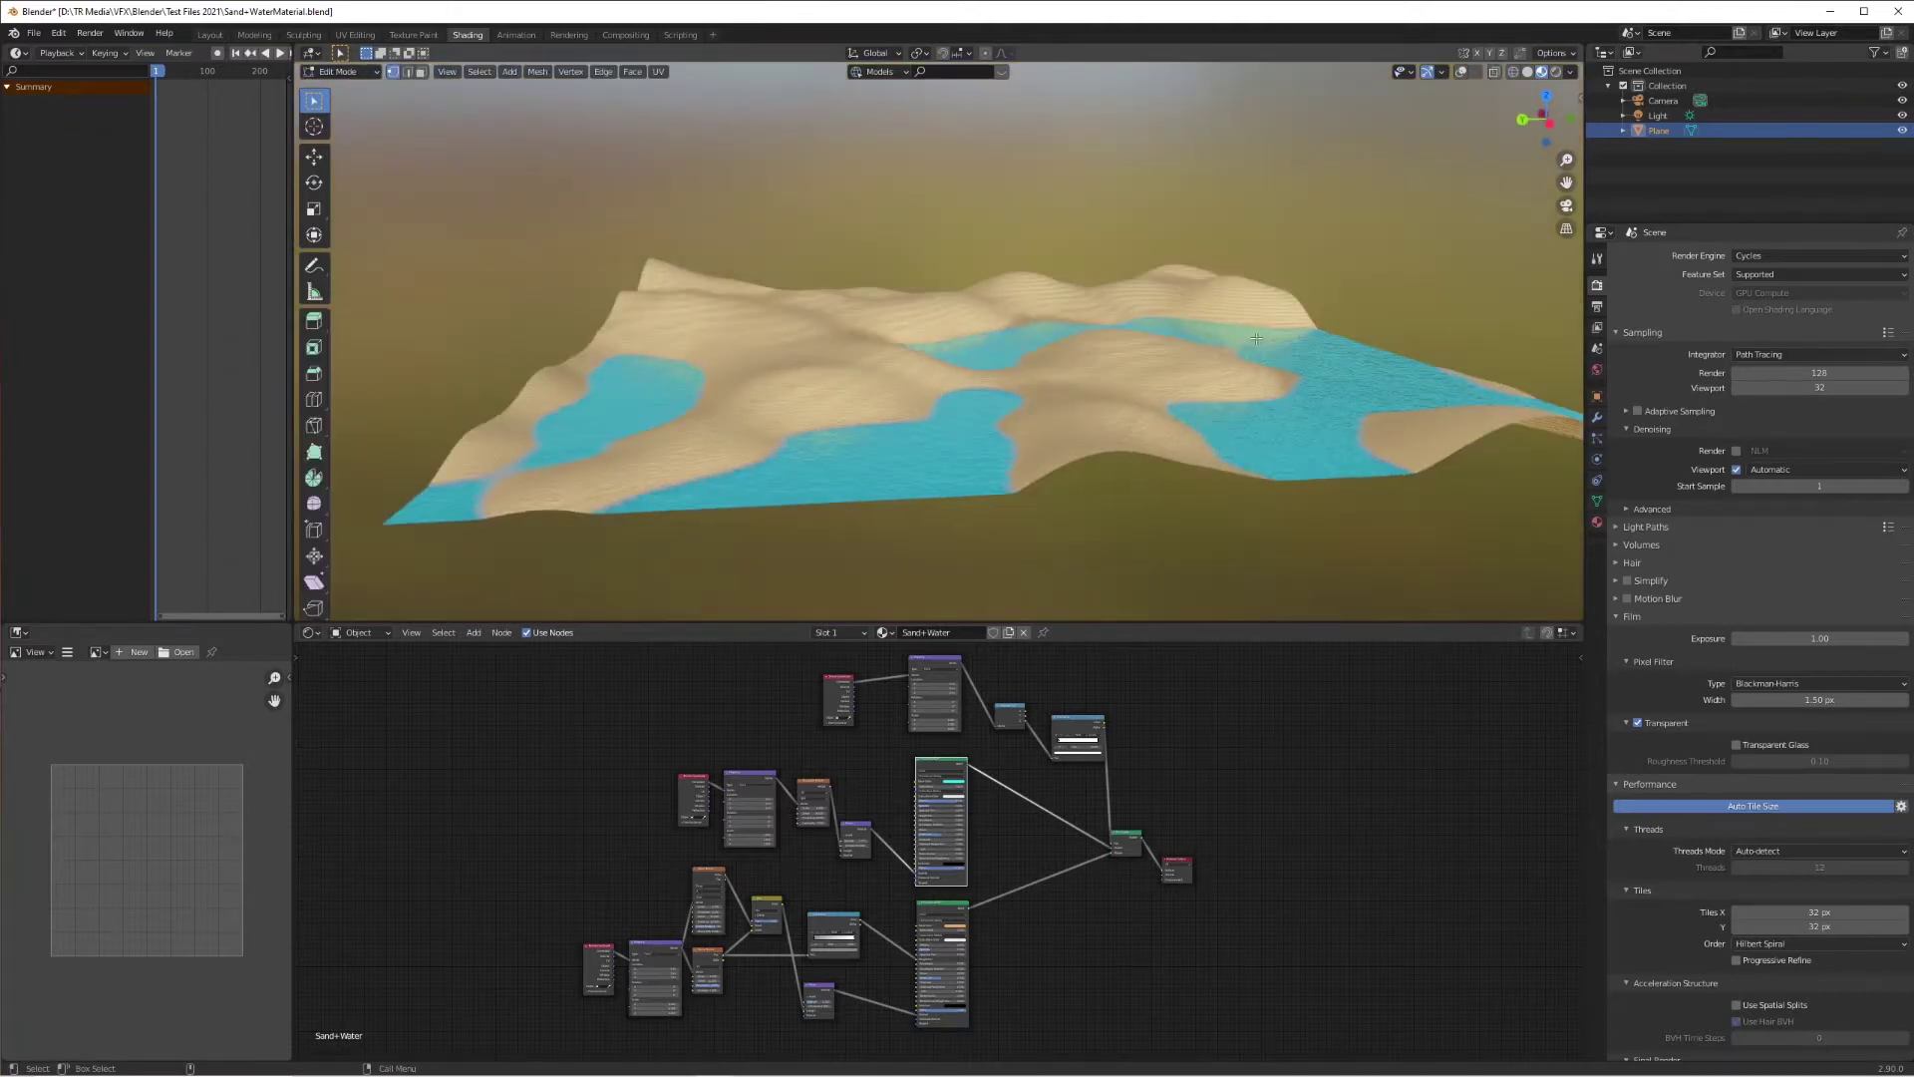
# Step: Inspect the terrain mesh in Edit Mode and compare the sand and water shading on the dunes
pyautogui.click(1462, 71)
pyautogui.press('Tab')
pyautogui.moveTo(1135, 325)
pyautogui.mouseDown(button='middle')
pyautogui.moveTo(1130, 457)
pyautogui.moveTo(1143, 435)
pyautogui.moveTo(1096, 410)
pyautogui.moveTo(1115, 387)
pyautogui.moveTo(1061, 349)
pyautogui.moveTo(1070, 389)
pyautogui.moveTo(900, 385)
pyautogui.moveTo(1094, 371)
pyautogui.moveTo(1230, 332)
pyautogui.moveTo(1096, 387)
pyautogui.mouseUp(button='middle')
pyautogui.scroll(5, 1144, 435)
pyautogui.scroll(-5, 1144, 434)
pyautogui.scroll(-3, 1097, 410)
pyautogui.scroll(3, 1116, 387)
pyautogui.press('Tab')
pyautogui.press('z')
pyautogui.scroll(-3, 1095, 376)
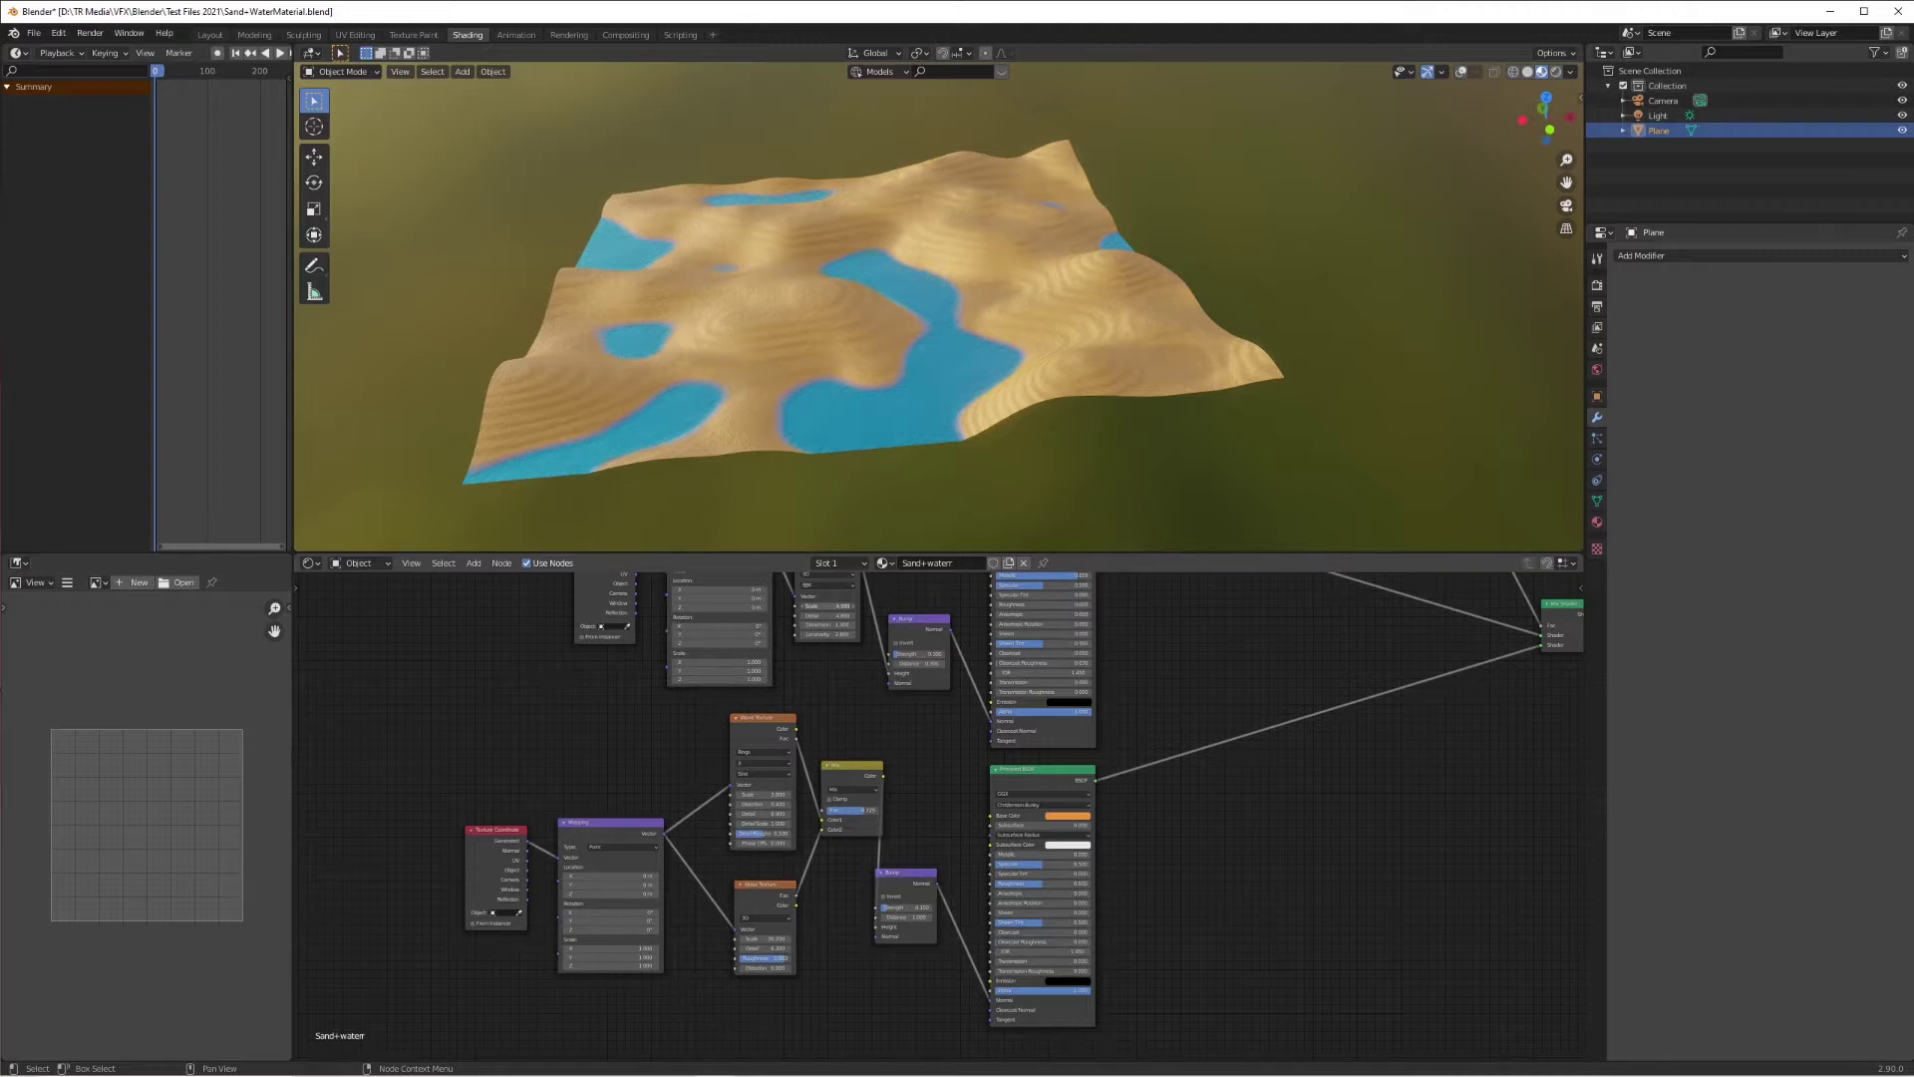
pyautogui.scroll(2, 1116, 241)
pyautogui.moveTo(1116, 242); pyautogui.dragTo(1064, 256, button='middle')
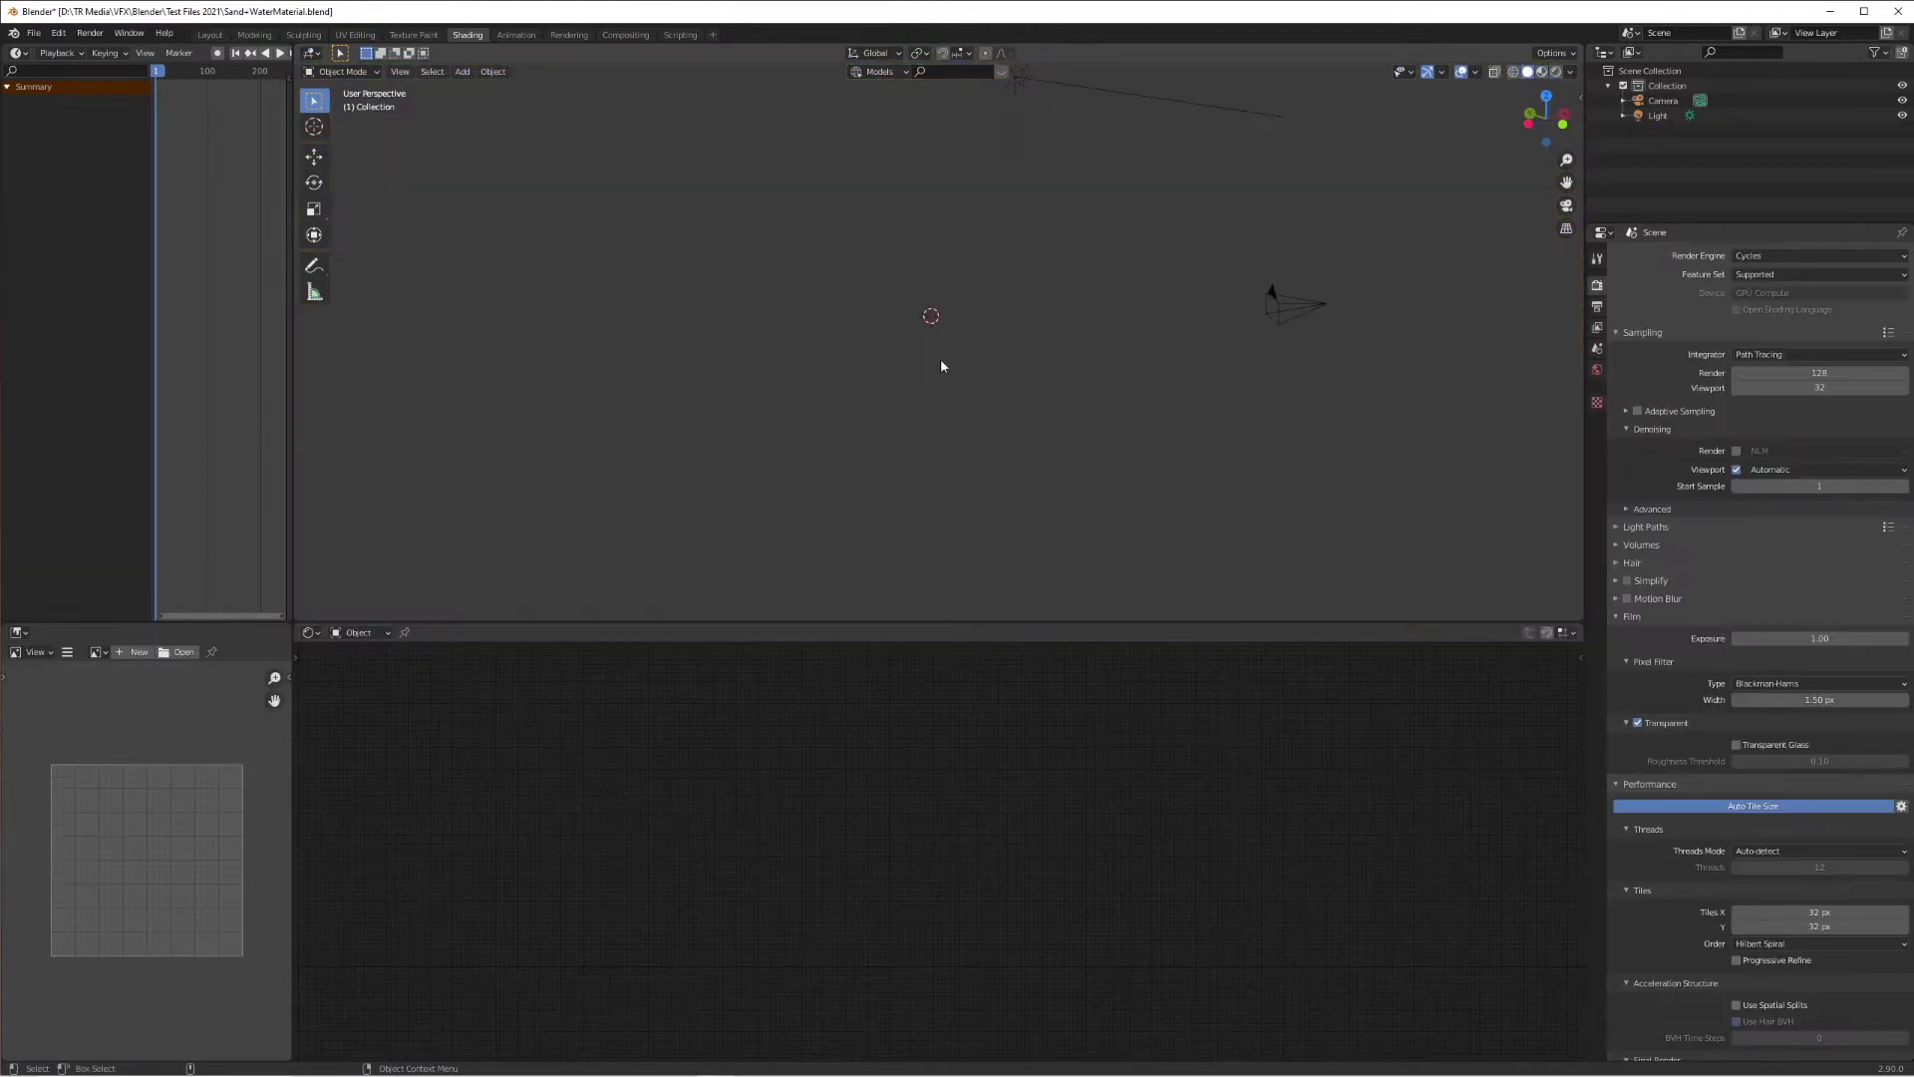
# Step: Add a mesh plane at the world origin and scale it up by a factor of 5
pyautogui.hotkey('shift', 'a')
pyautogui.moveTo(942, 365)
pyautogui.click(1019, 361)
pyautogui.press('s')
pyautogui.press('5')
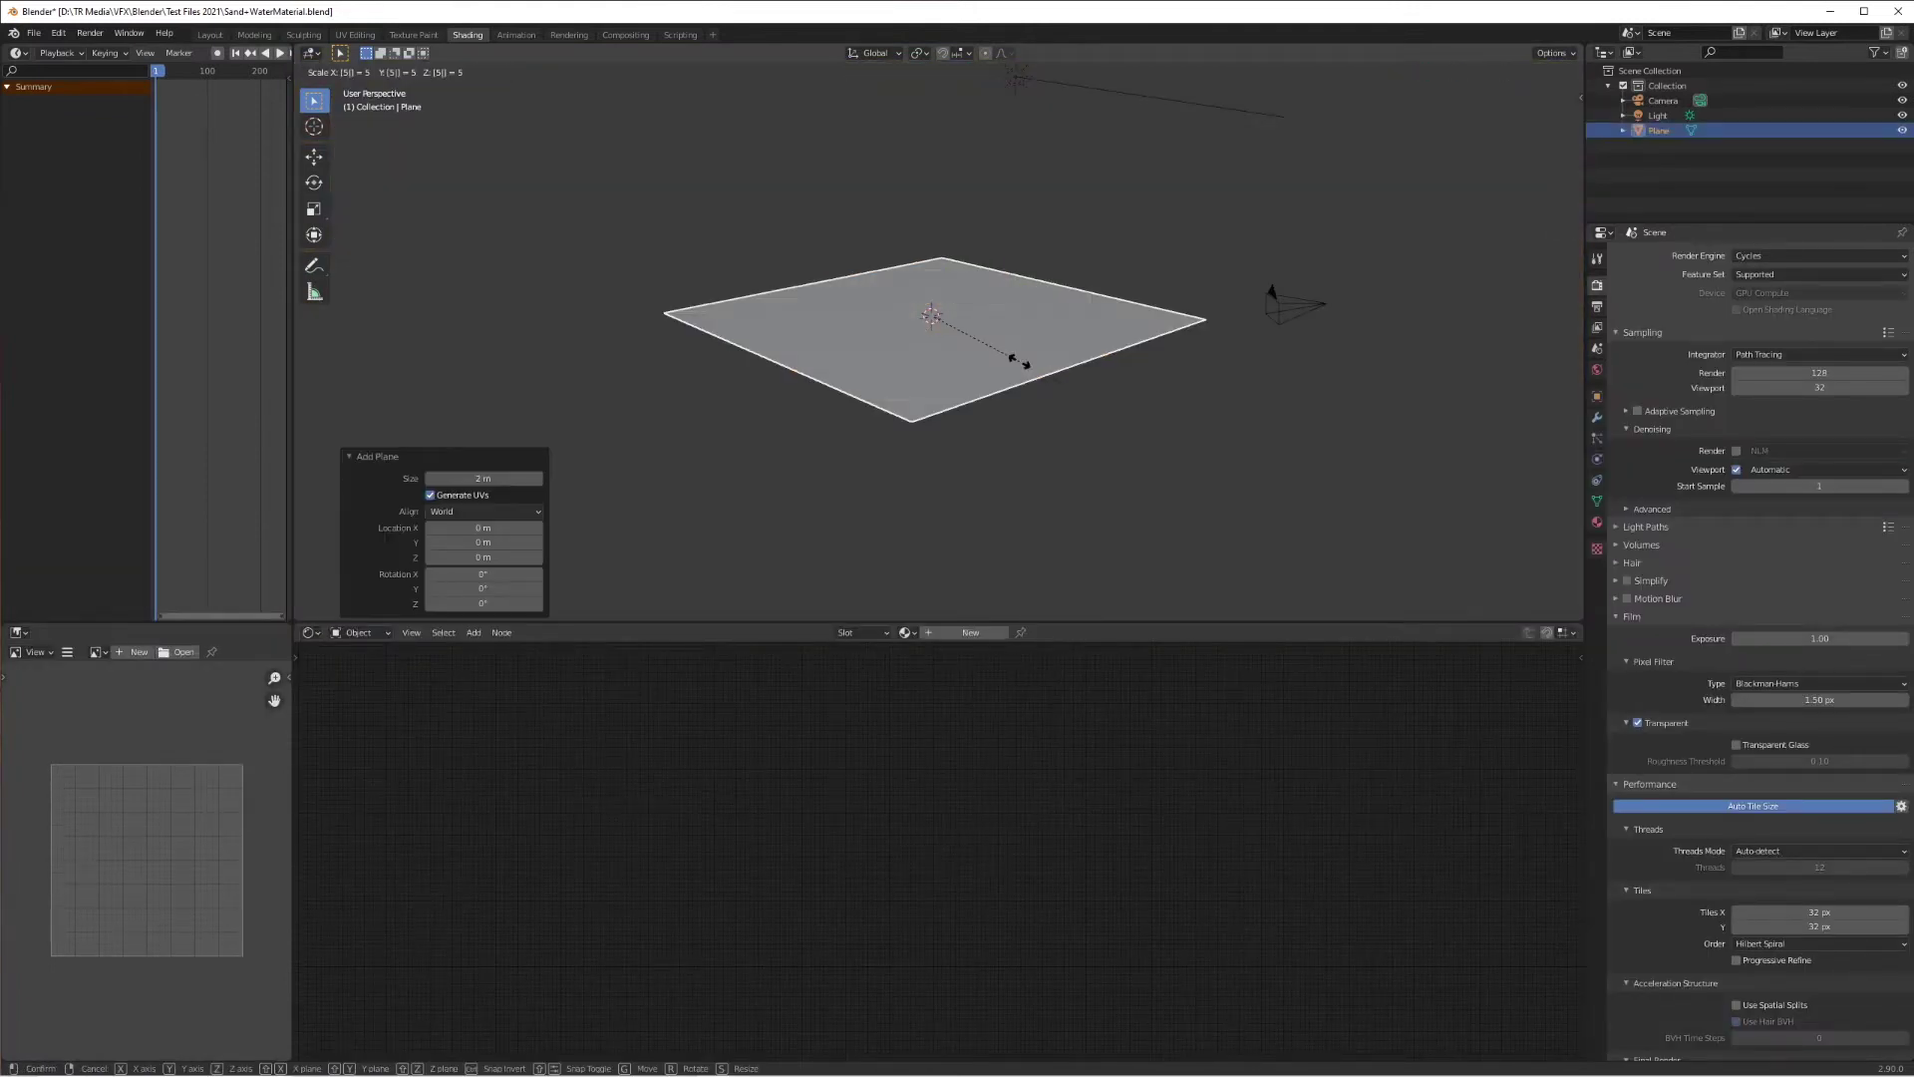
pyautogui.press('Return')
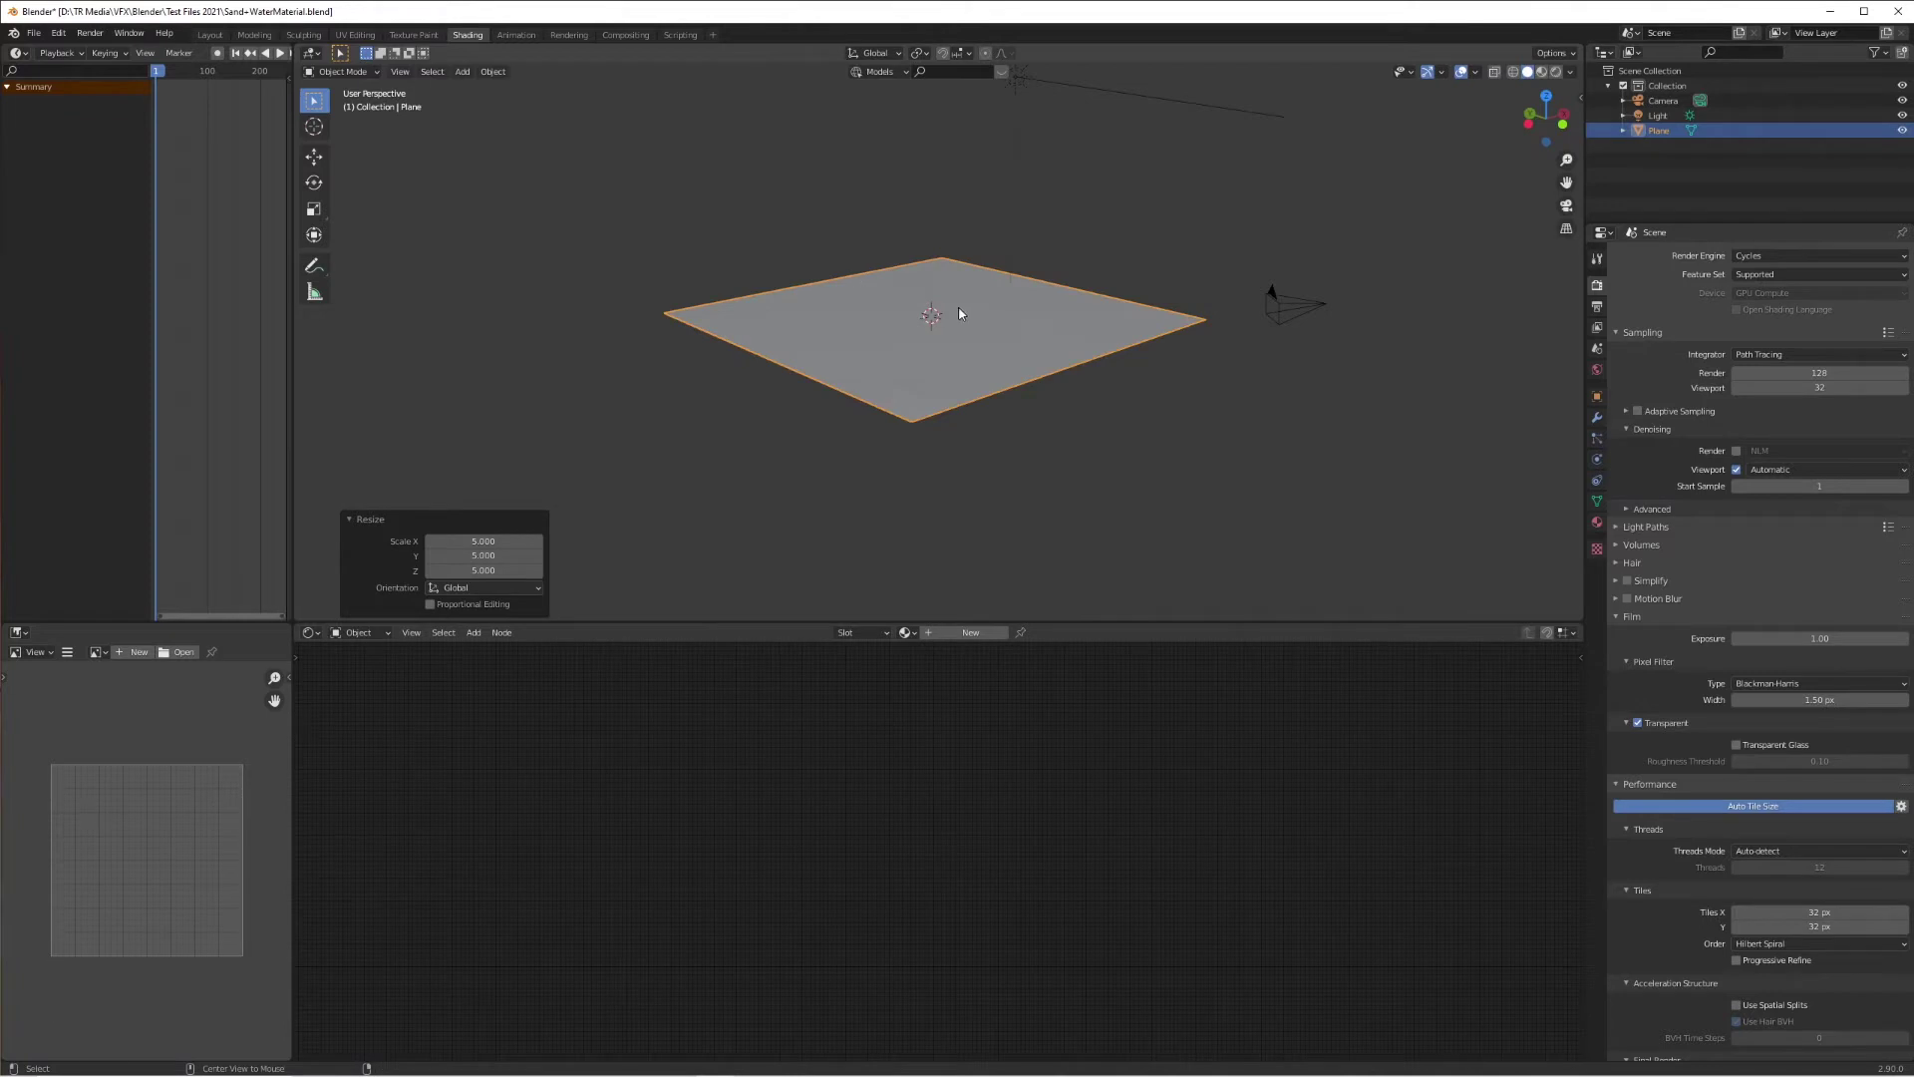
# Step: Subdivide the whole plane repeatedly in Edit Mode to build a dense grid of vertices for displacement
pyautogui.scroll(3, 1097, 341)
pyautogui.press('Tab')
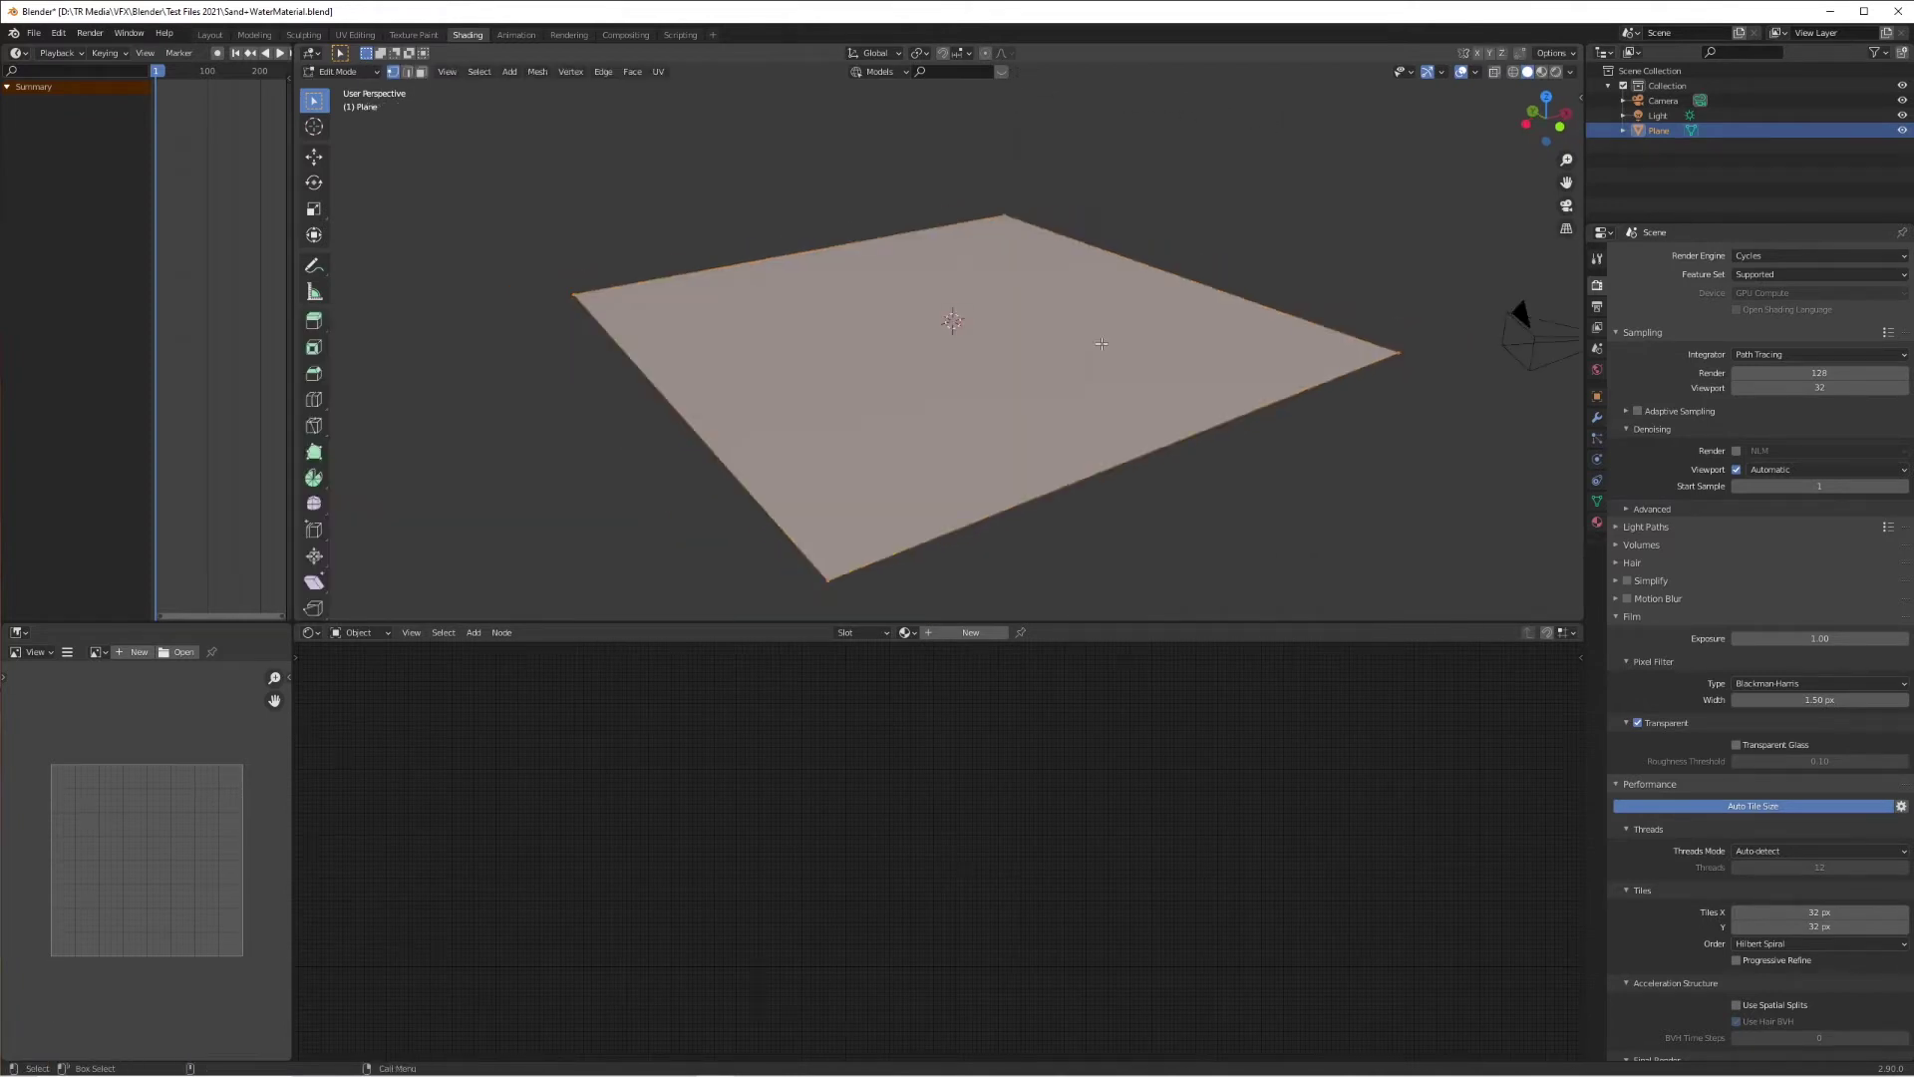
pyautogui.rightClick(1101, 343)
pyautogui.click(1103, 345)
pyautogui.rightClick(1102, 344)
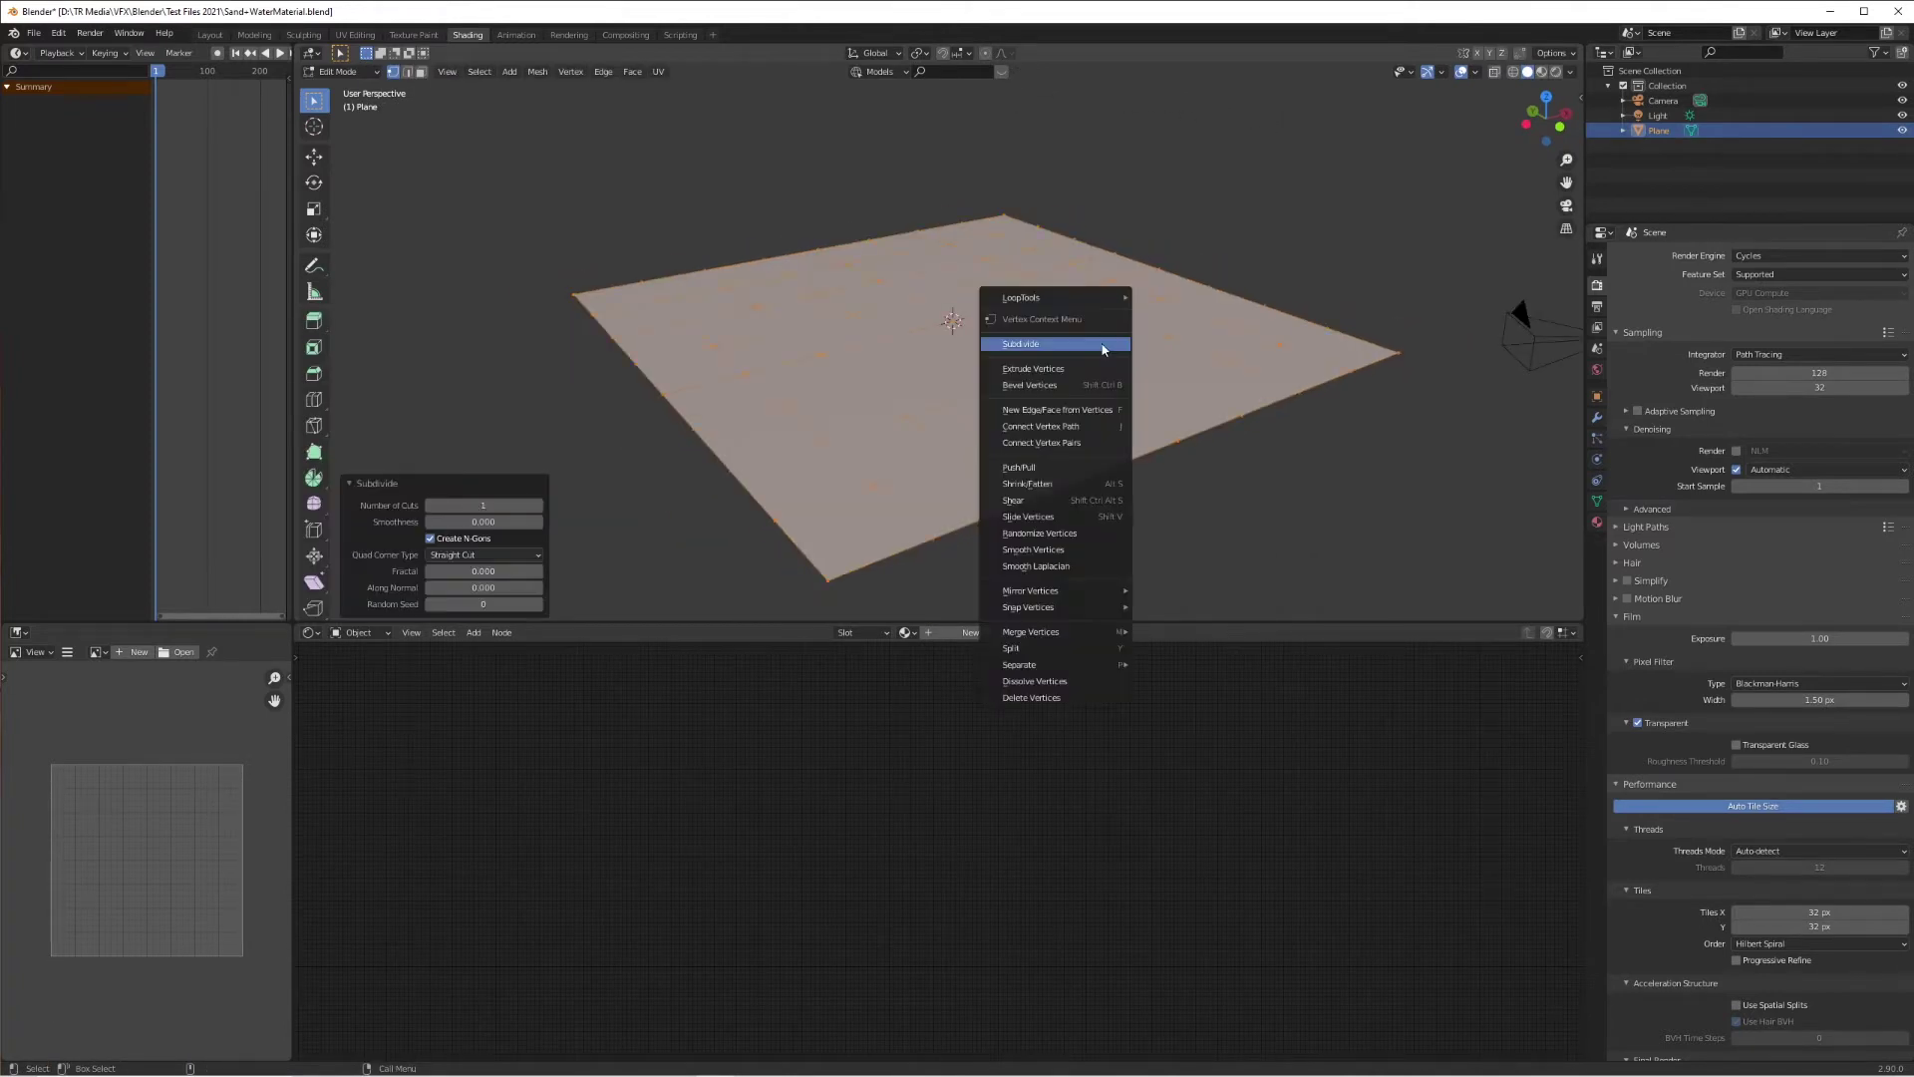
pyautogui.click(1101, 344)
pyautogui.rightClick(1101, 344)
pyautogui.click(1101, 344)
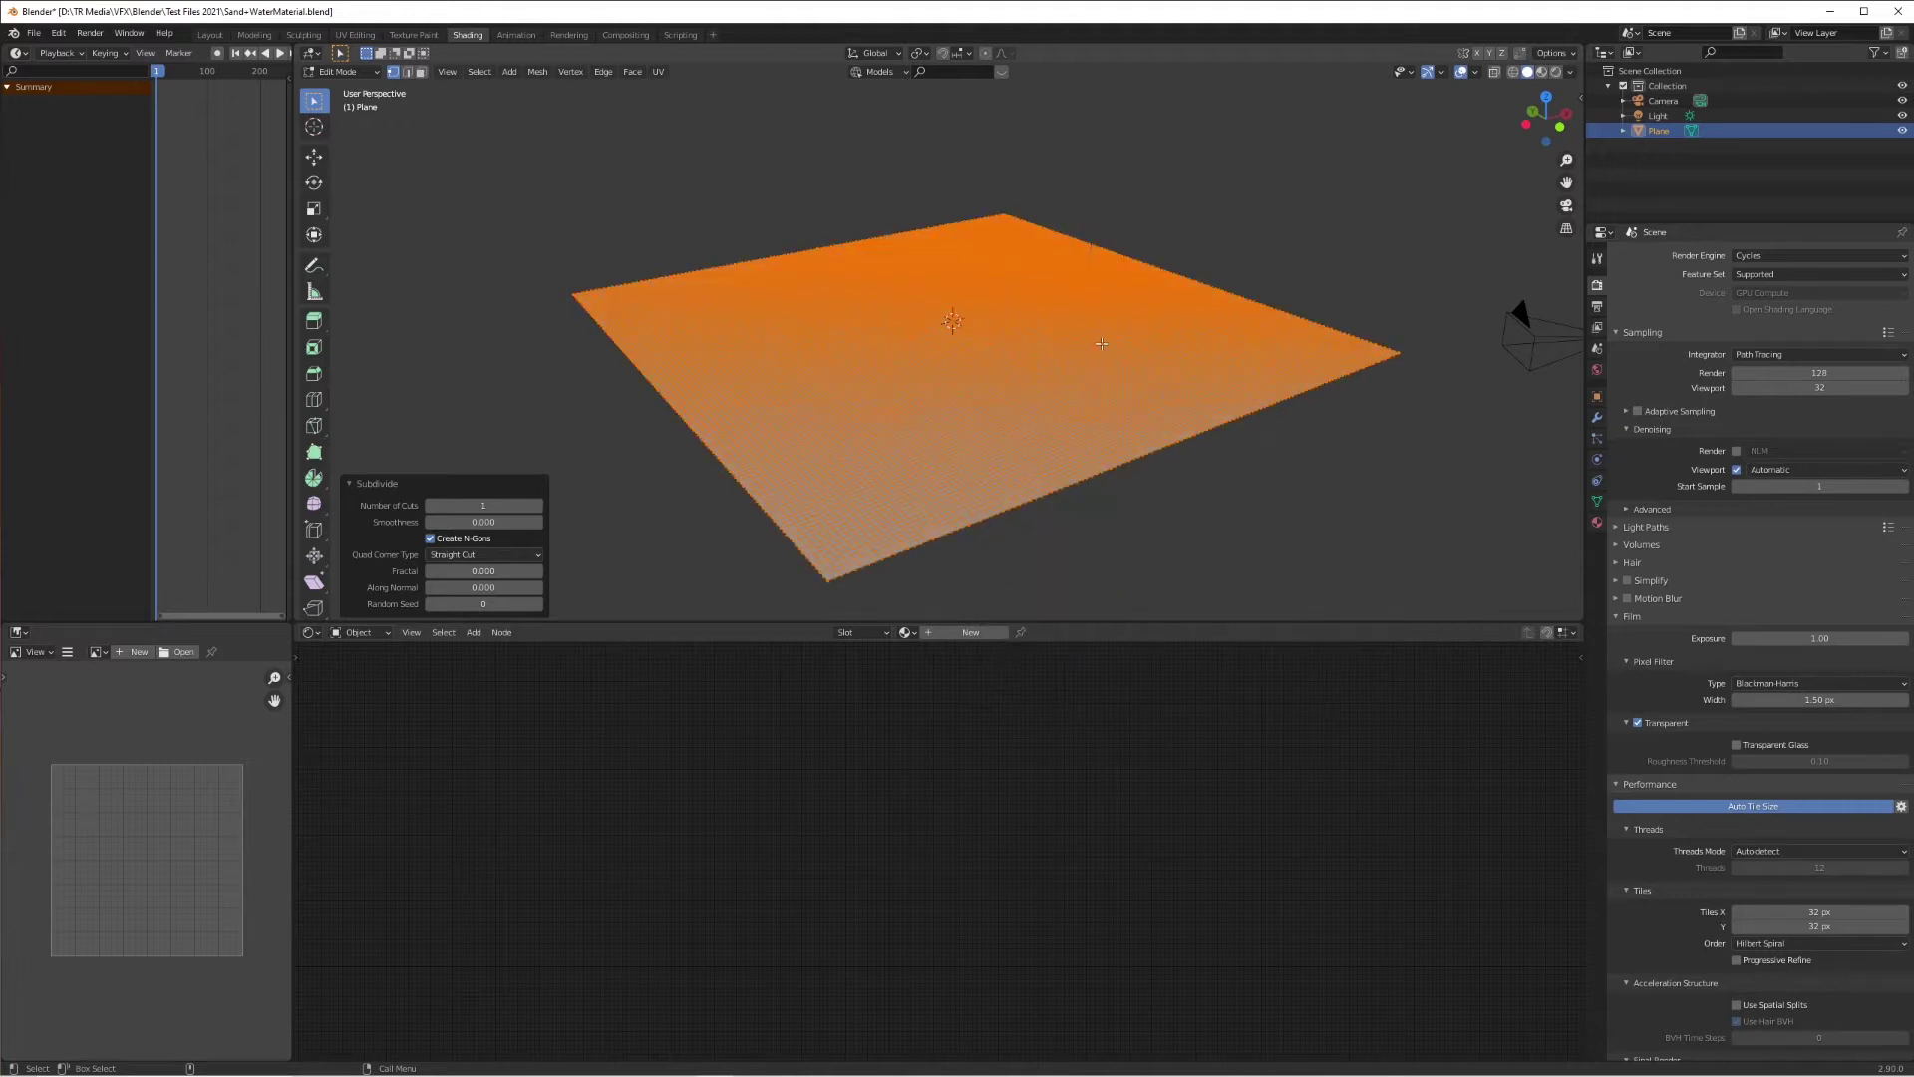
# Step: Return the subdivided plane to Object Mode and shade it smooth
pyautogui.press('Tab')
pyautogui.rightClick(1103, 344)
pyautogui.click(1102, 347)
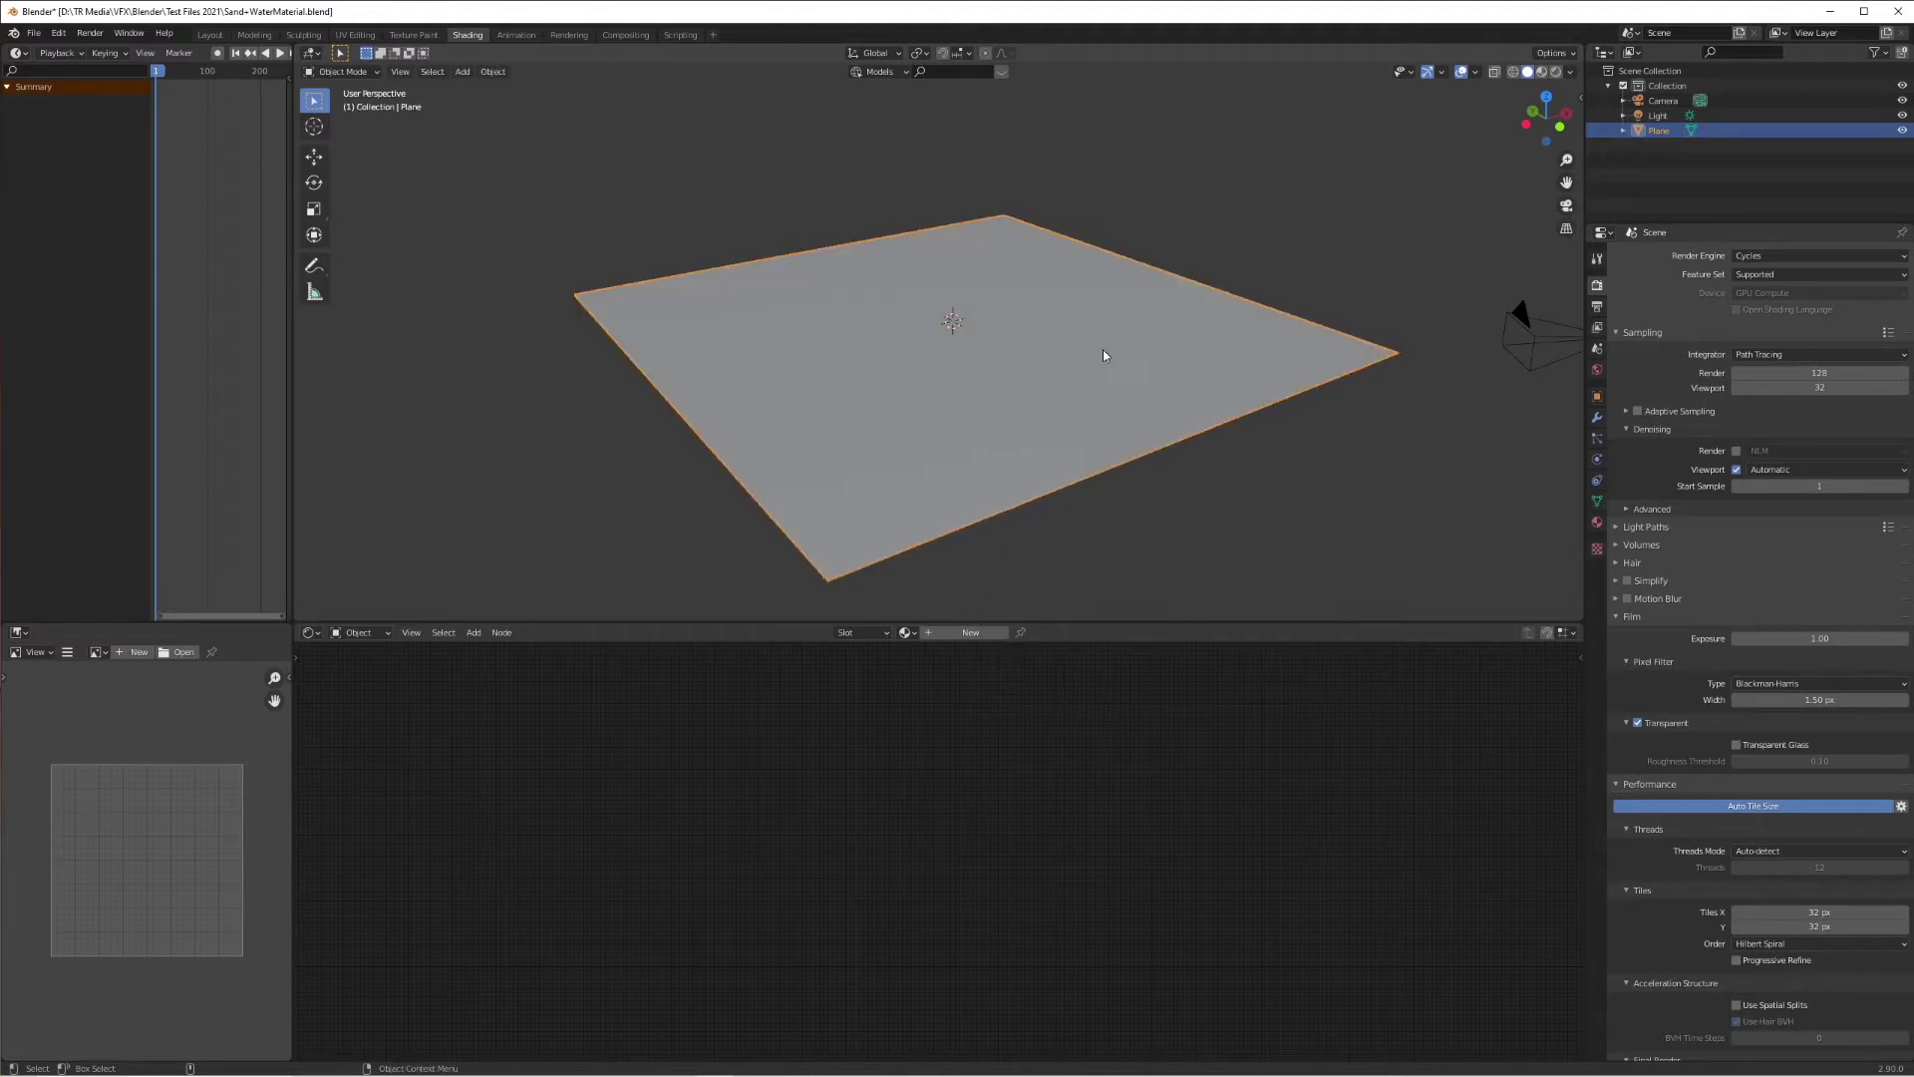
# Step: Add a Displace modifier to the plane and give it a new texture of type Clouds
pyautogui.click(1597, 418)
pyautogui.click(1685, 255)
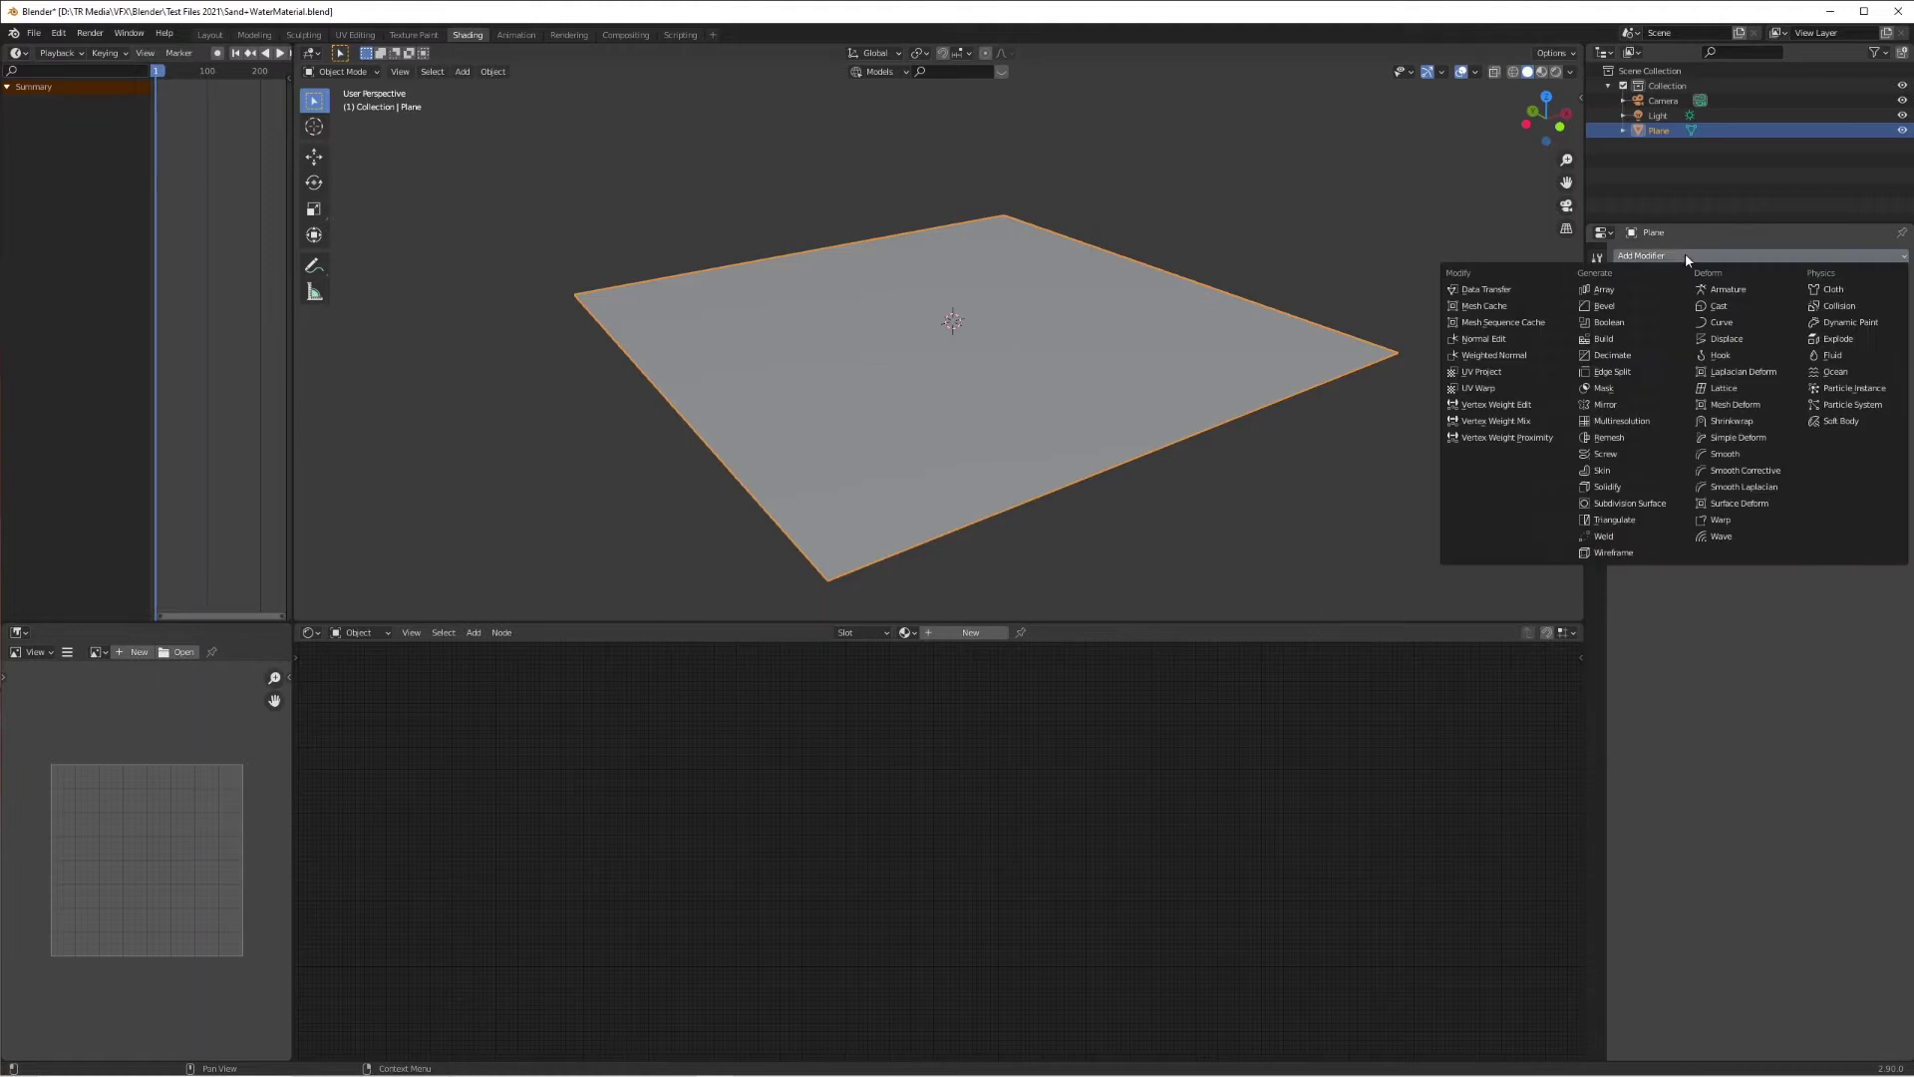
pyautogui.click(1761, 340)
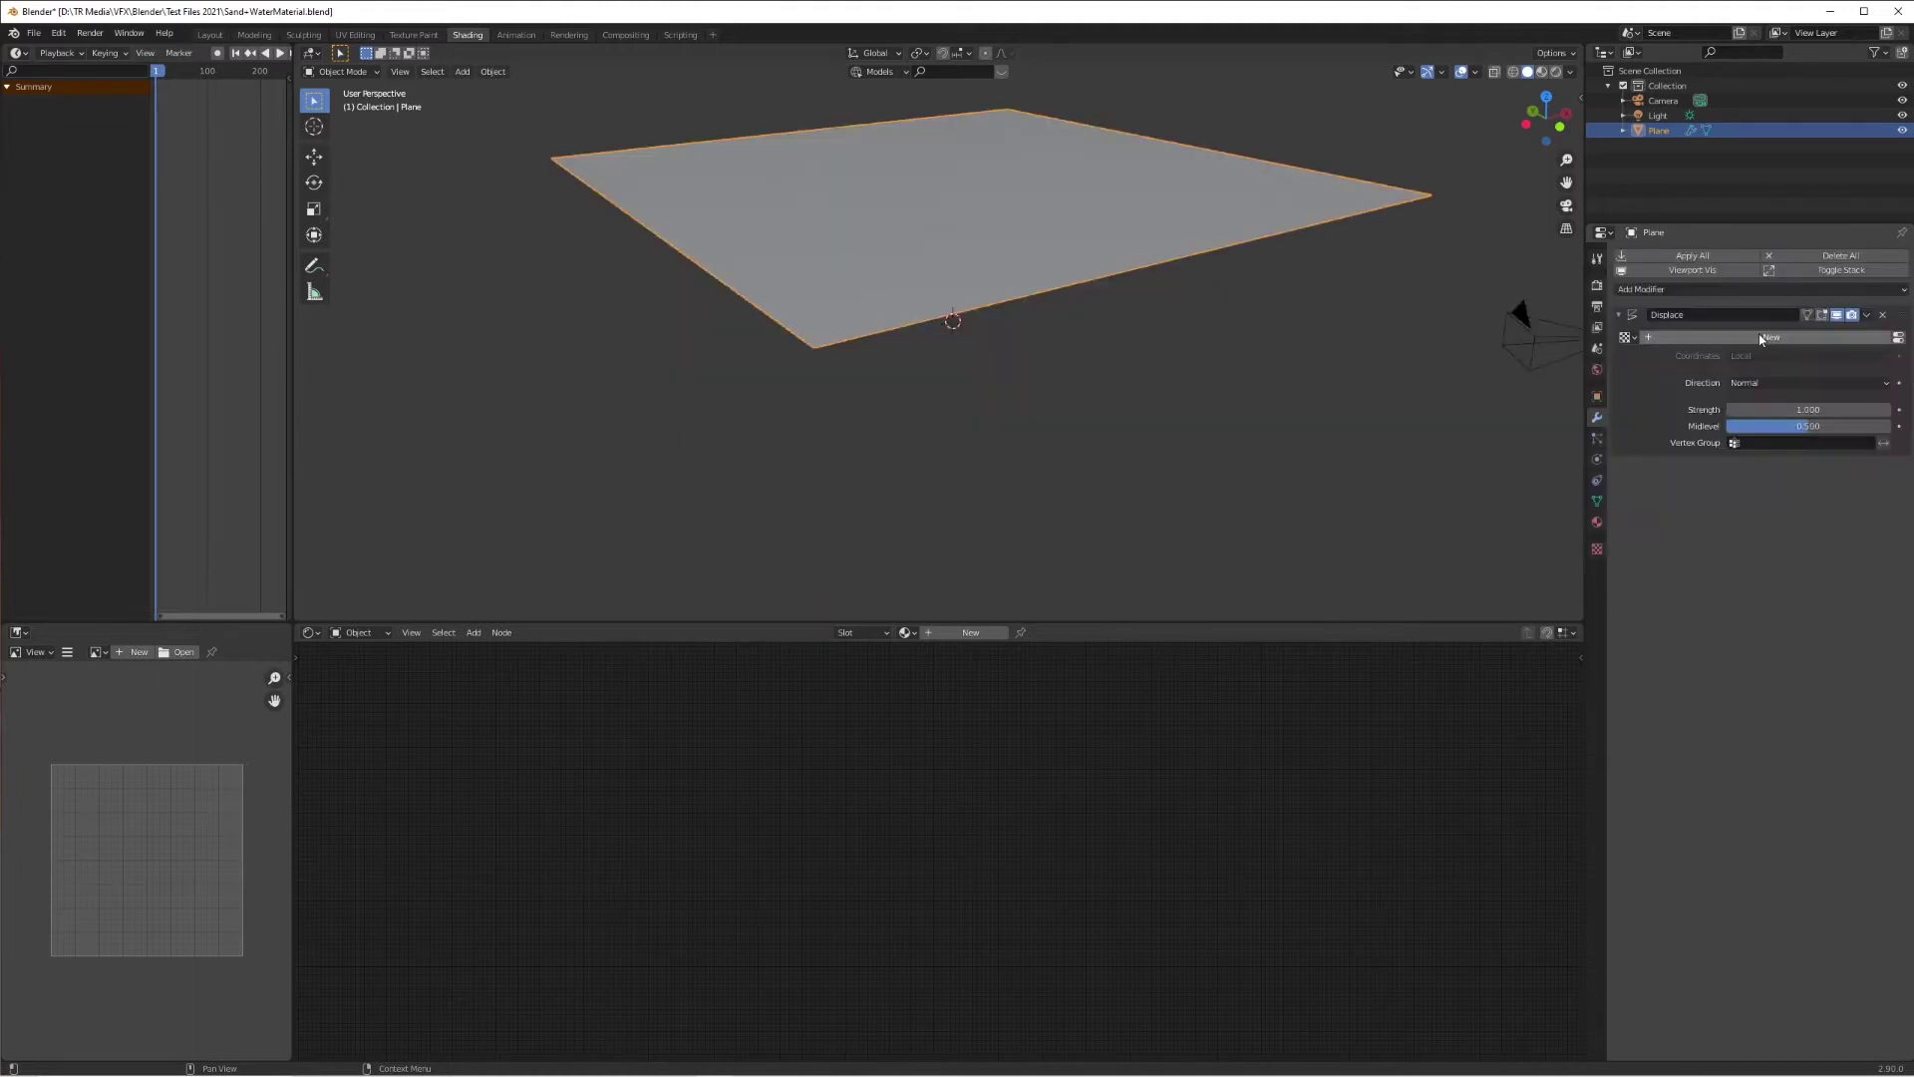
pyautogui.click(1599, 551)
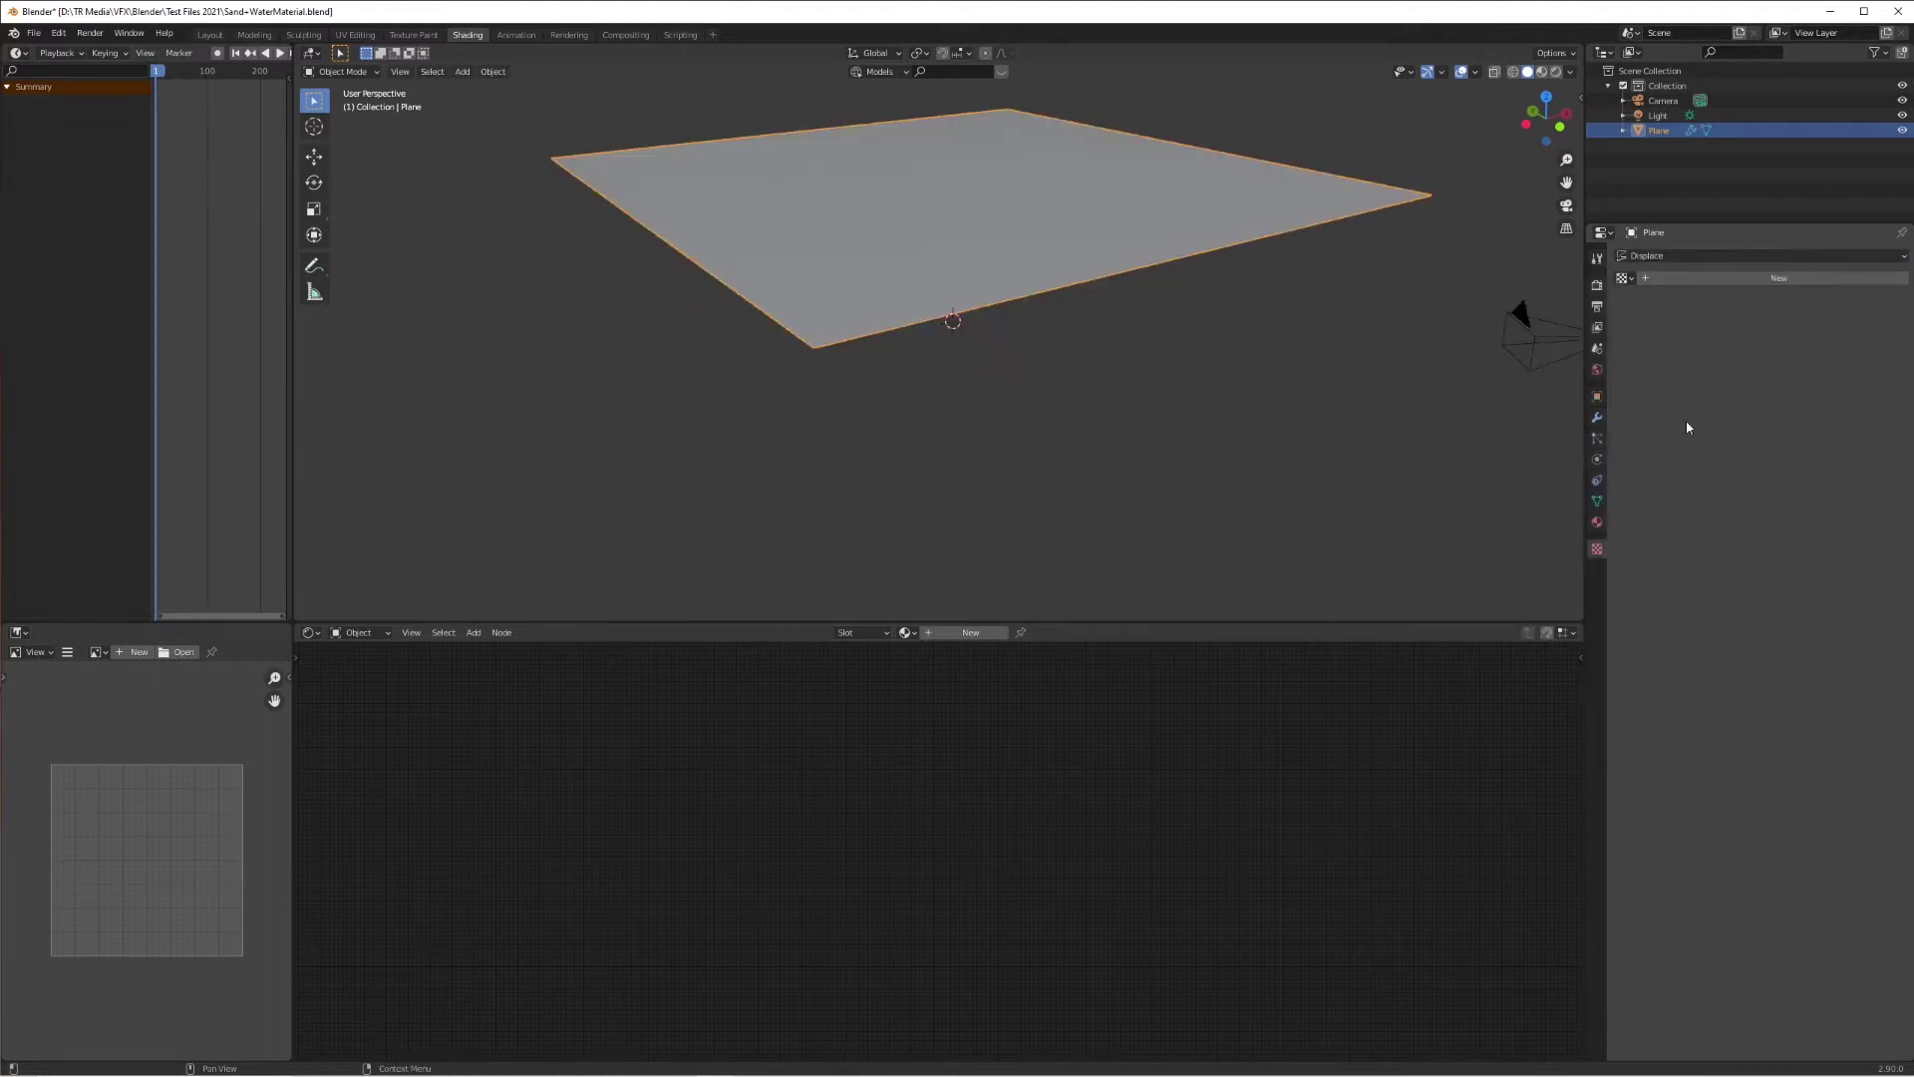
pyautogui.click(1753, 283)
pyautogui.click(1745, 297)
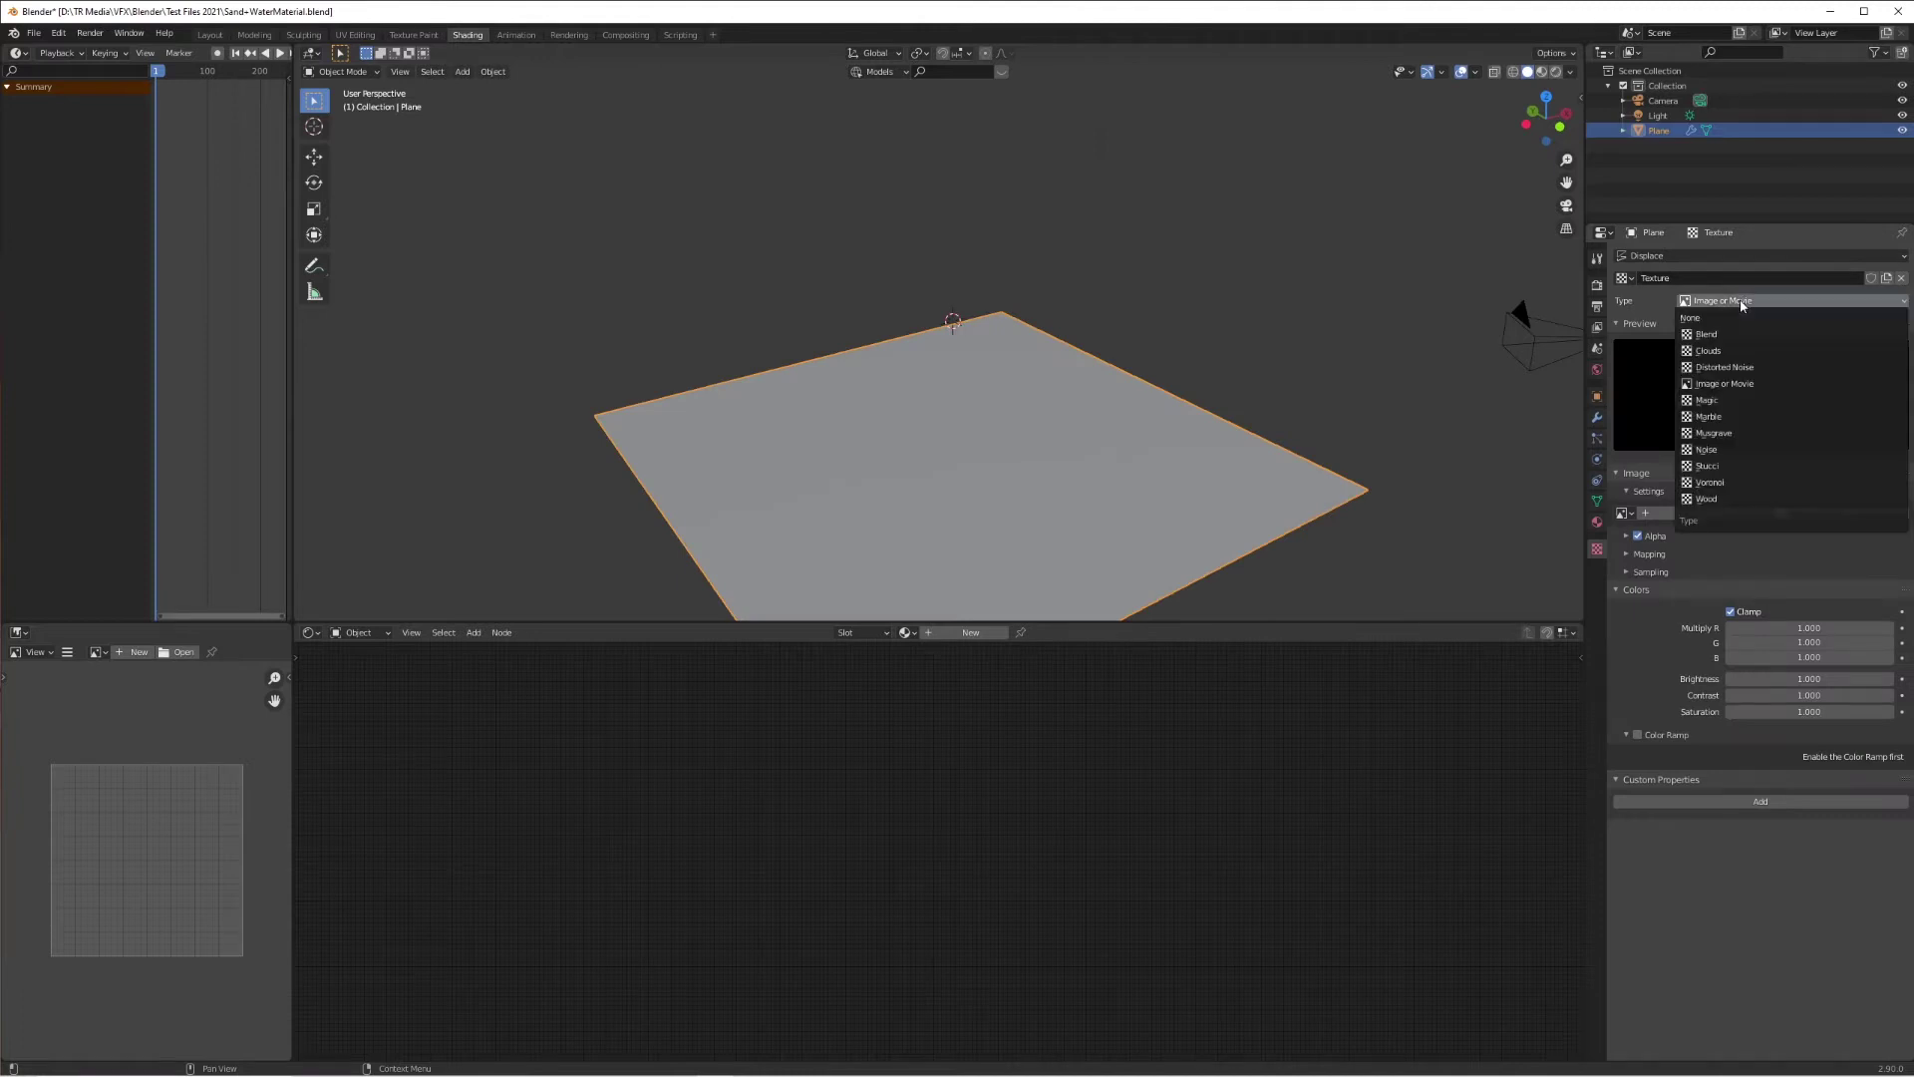
pyautogui.click(1722, 352)
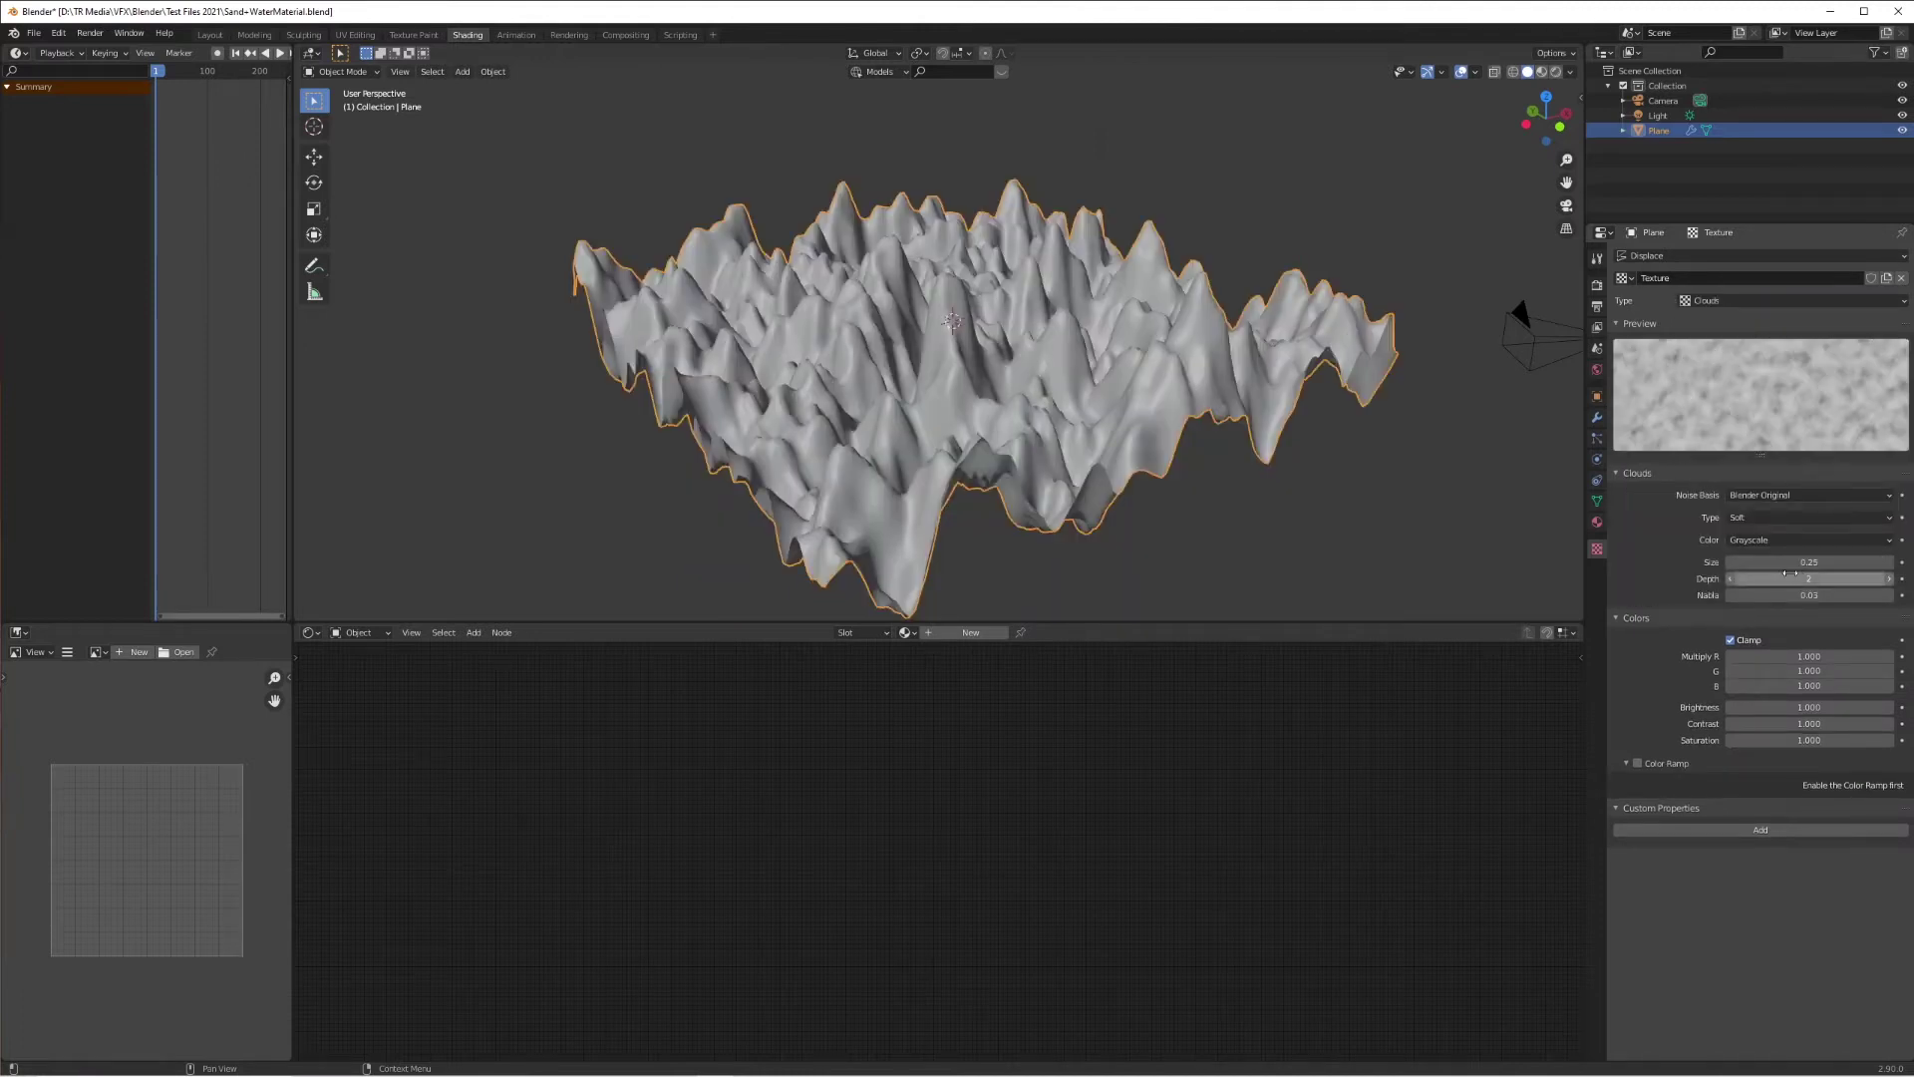
# Step: Tune the Clouds texture to size 0.60, depth 1, brightness 0.550 and contrast 0.350 for gentle dunes with flat low areas
pyautogui.moveTo(1790, 563)
pyautogui.mouseDown()
pyautogui.moveTo(1744, 563)
pyautogui.moveTo(1875, 562)
pyautogui.moveTo(1780, 563)
pyautogui.mouseUp()
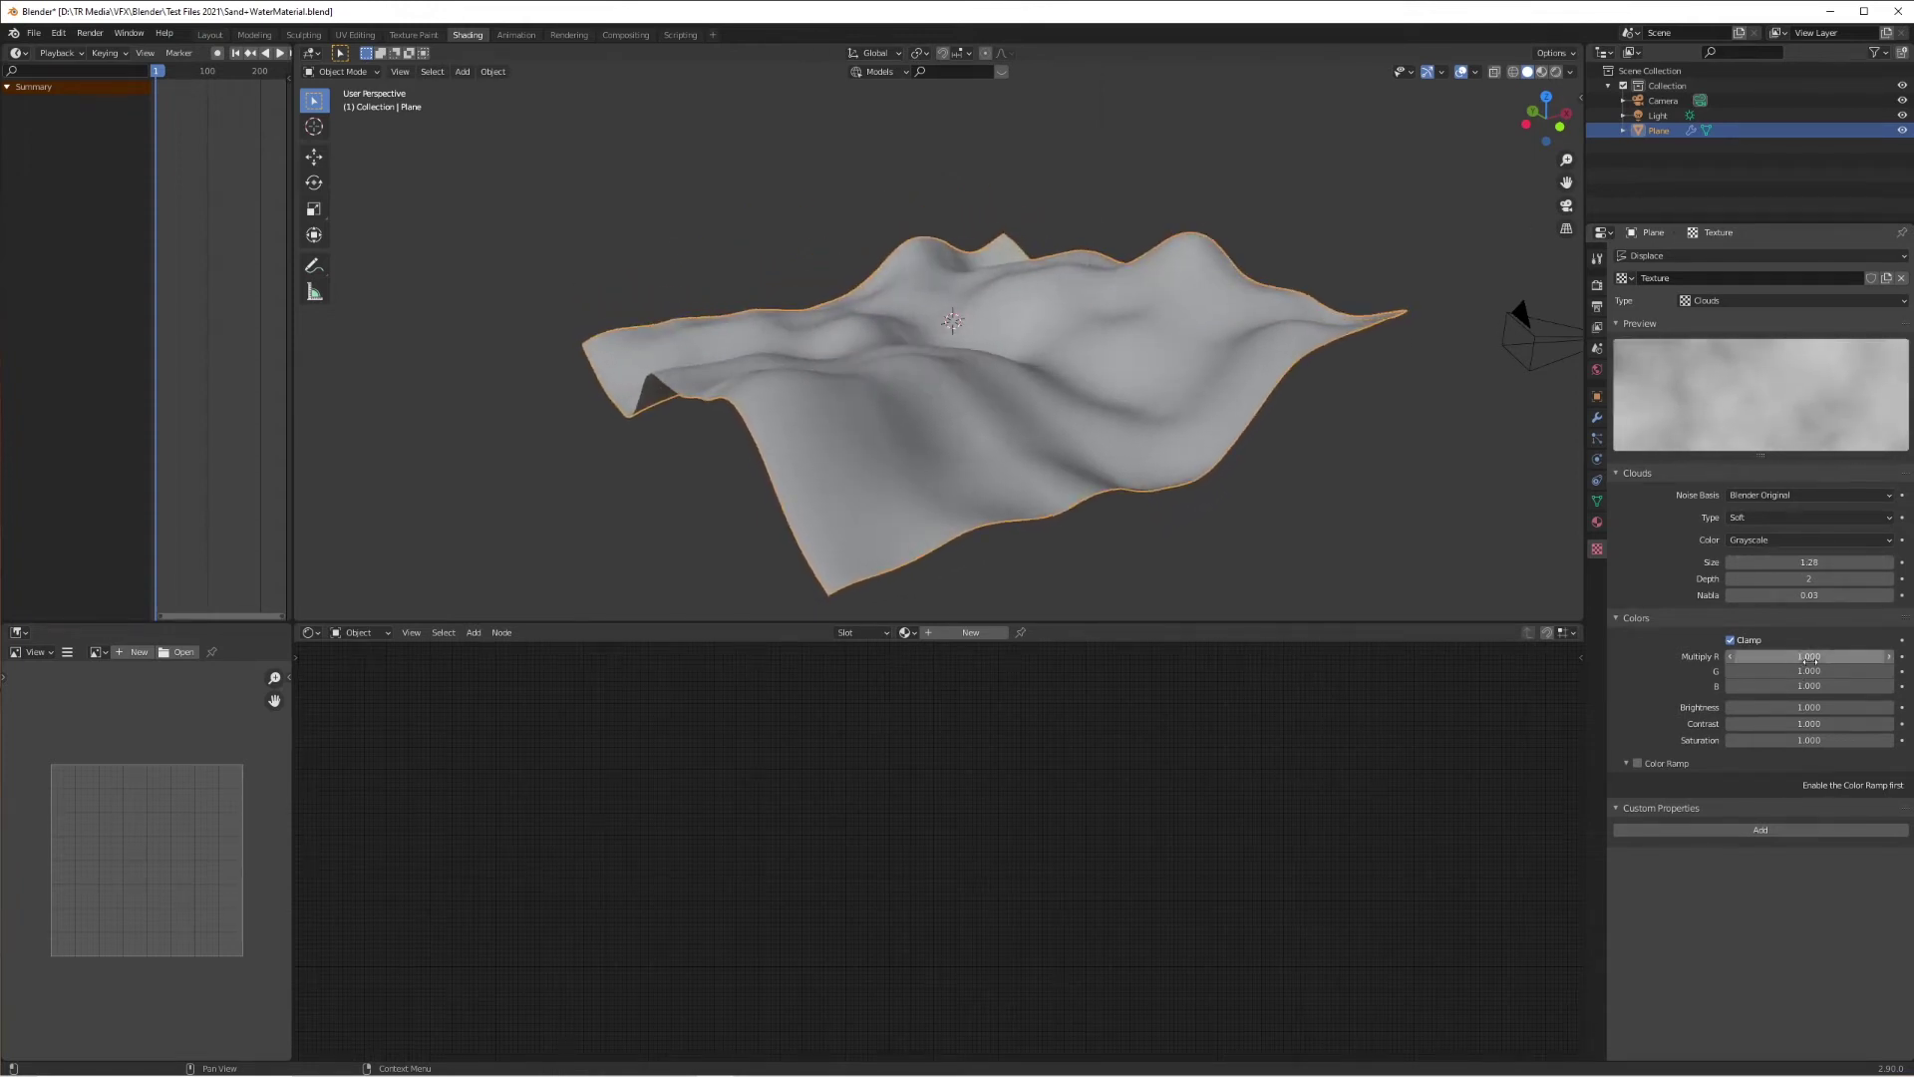
pyautogui.moveTo(1809, 706)
pyautogui.mouseDown()
pyautogui.moveTo(1765, 707)
pyautogui.moveTo(1805, 706)
pyautogui.mouseUp()
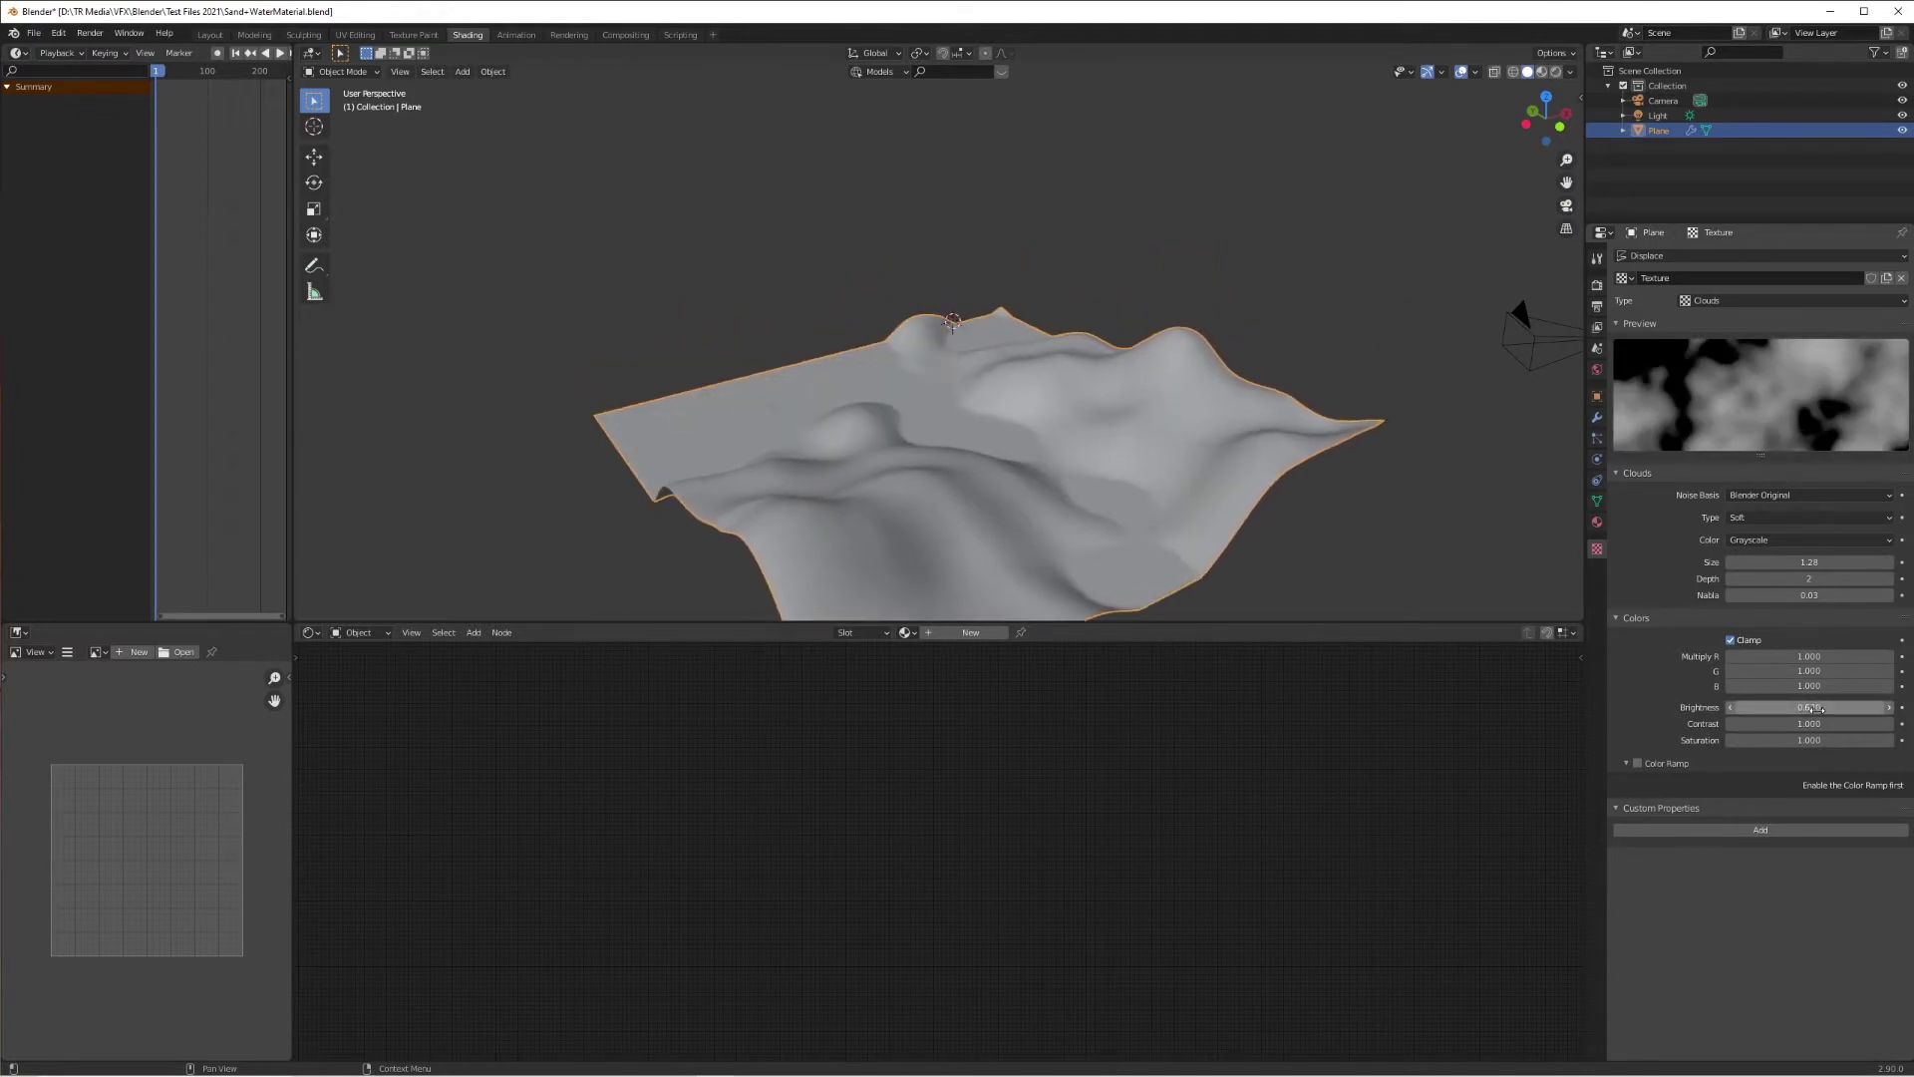
pyautogui.moveTo(983, 469); pyautogui.dragTo(1073, 393, button='middle')
pyautogui.moveTo(1804, 723)
pyautogui.mouseDown()
pyautogui.moveTo(1905, 724)
pyautogui.moveTo(1779, 708)
pyautogui.moveTo(1810, 708)
pyautogui.mouseUp()
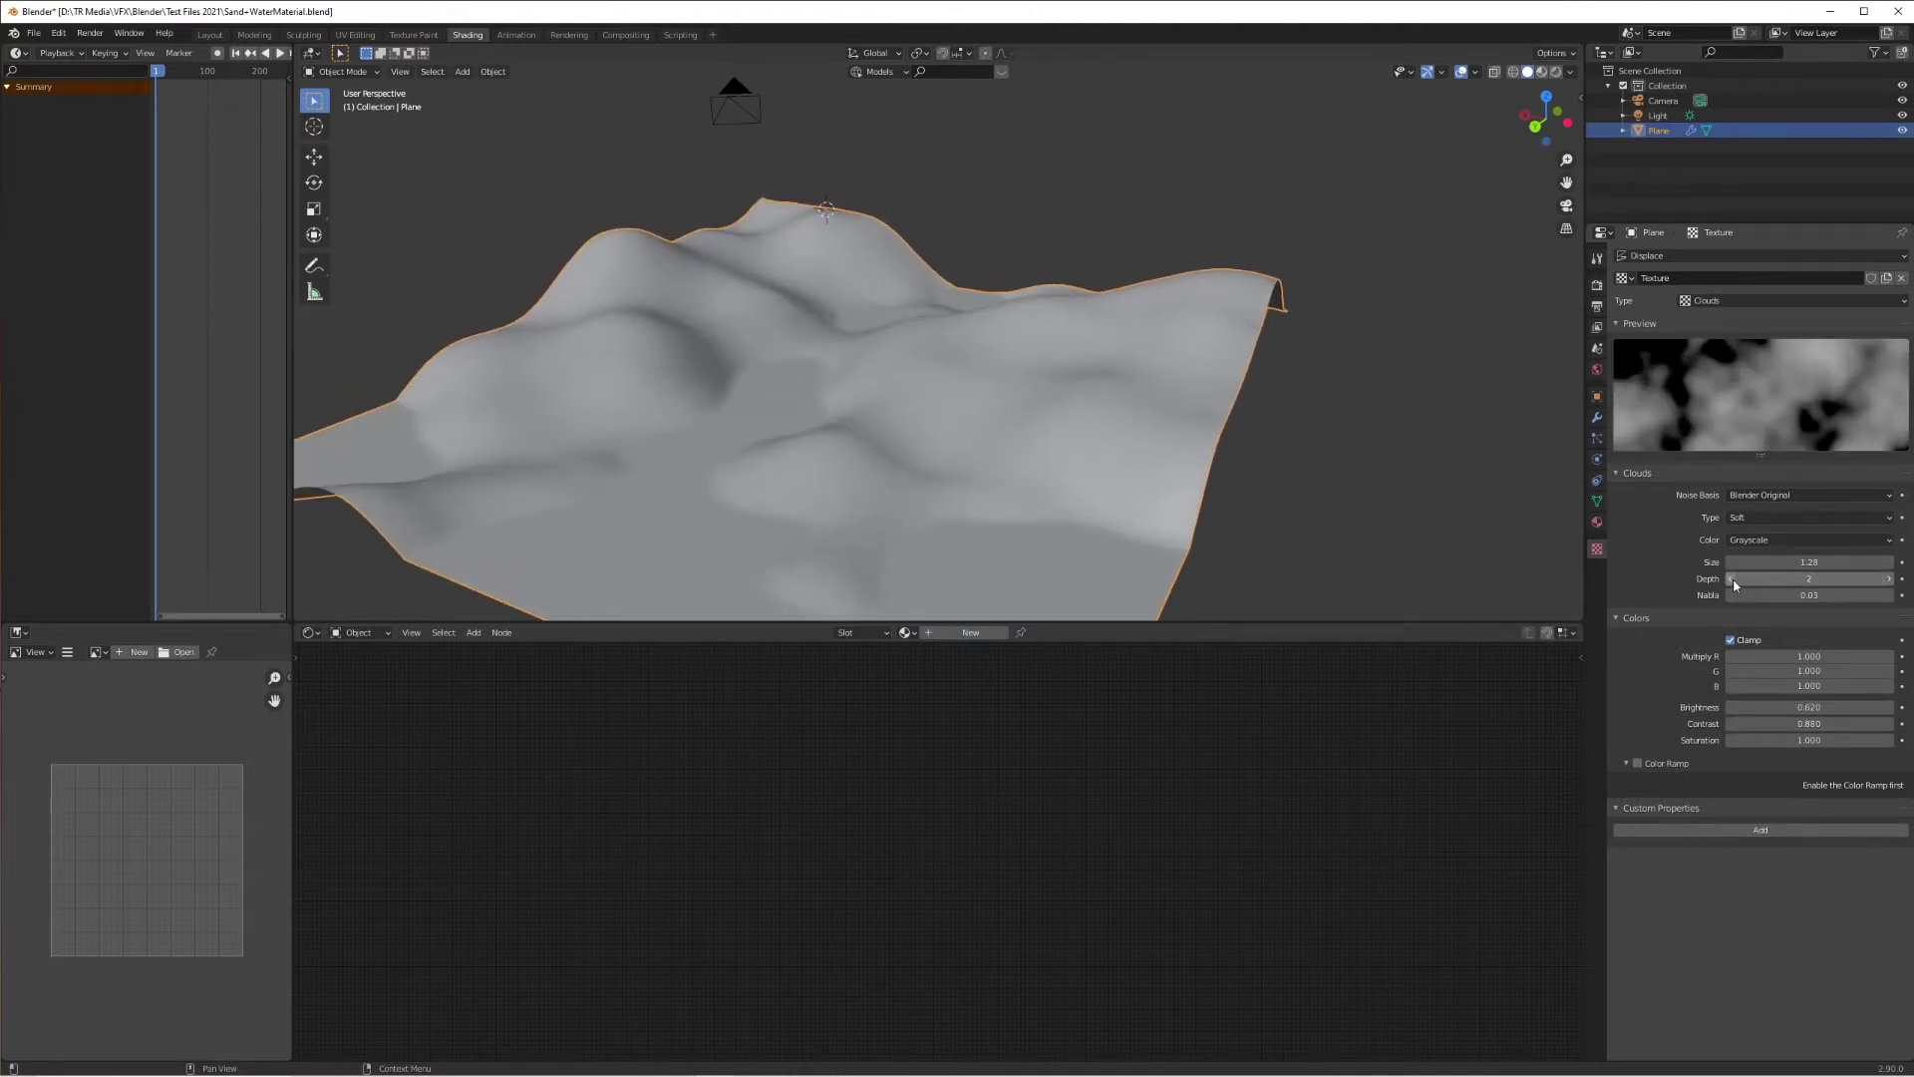
pyautogui.click(1732, 580)
pyautogui.moveTo(1795, 563); pyautogui.dragTo(1748, 563)
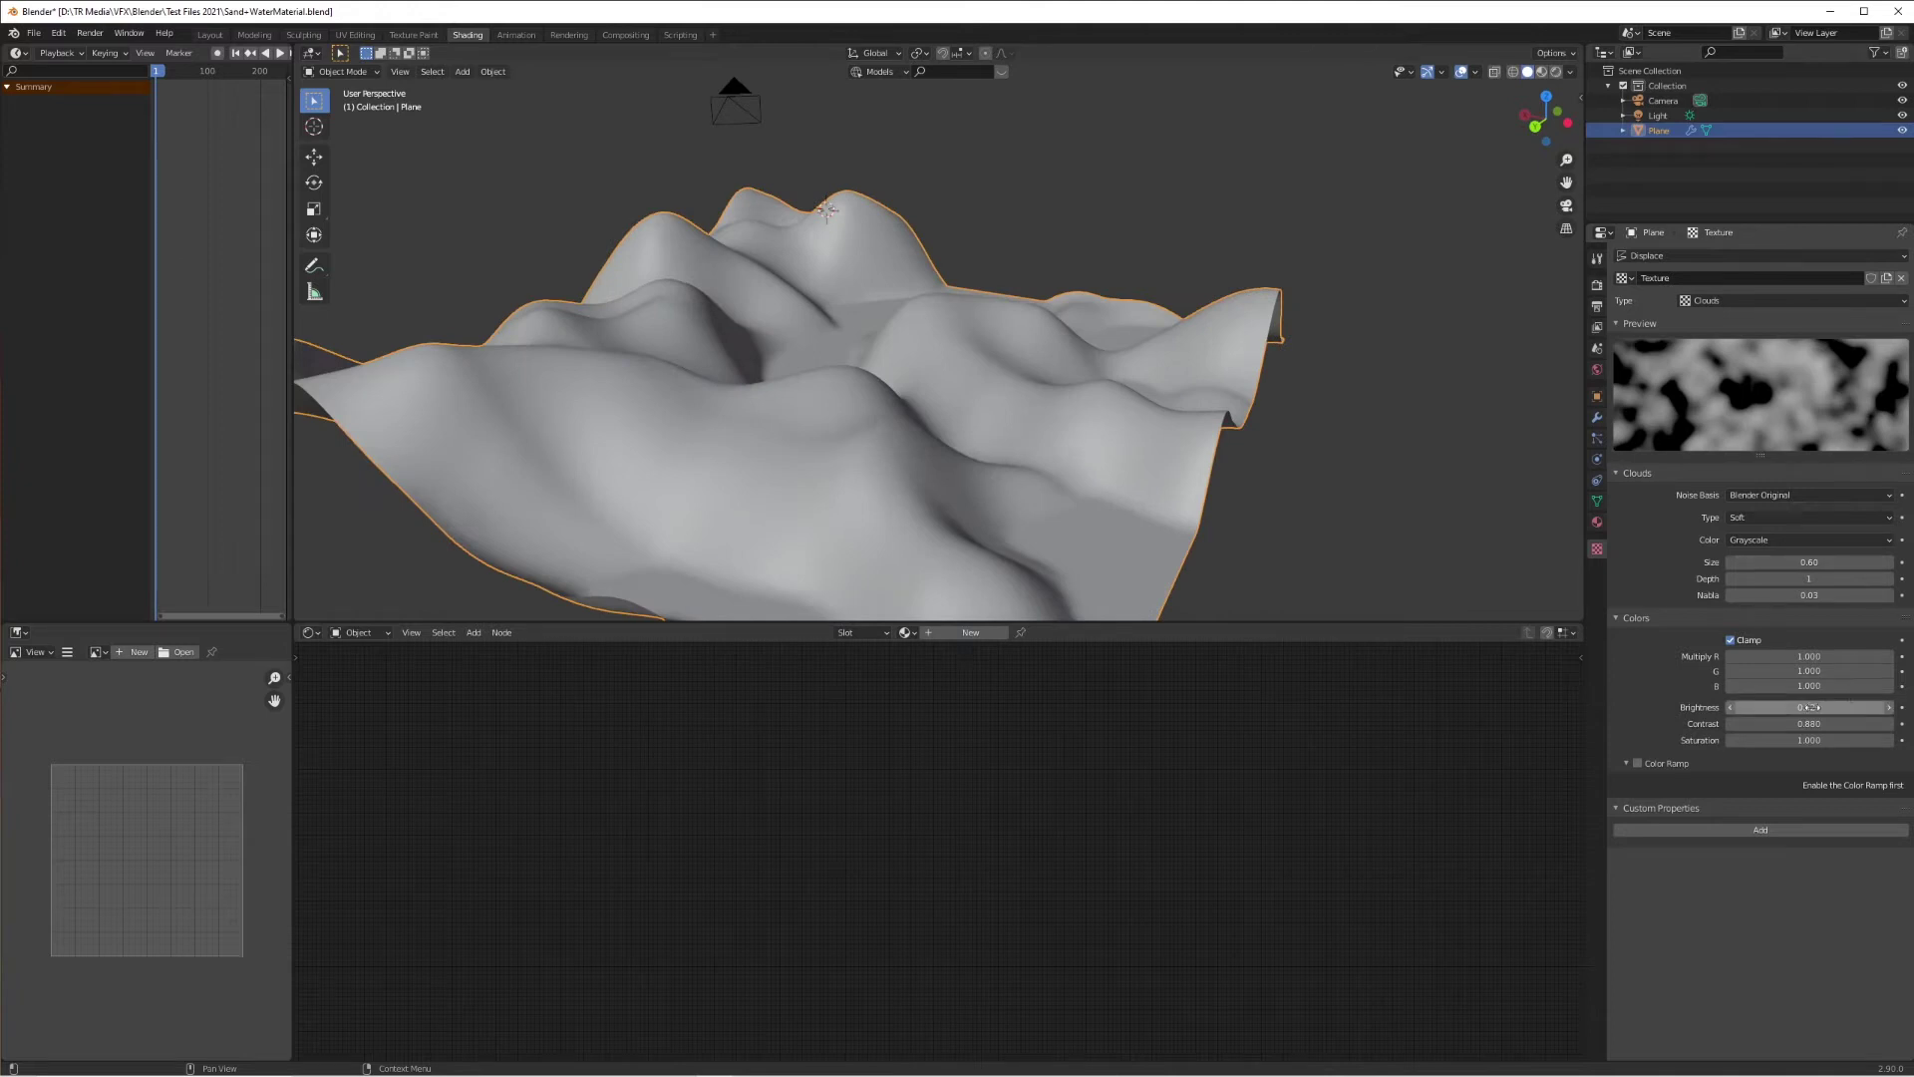
pyautogui.moveTo(1840, 724); pyautogui.dragTo(1803, 707)
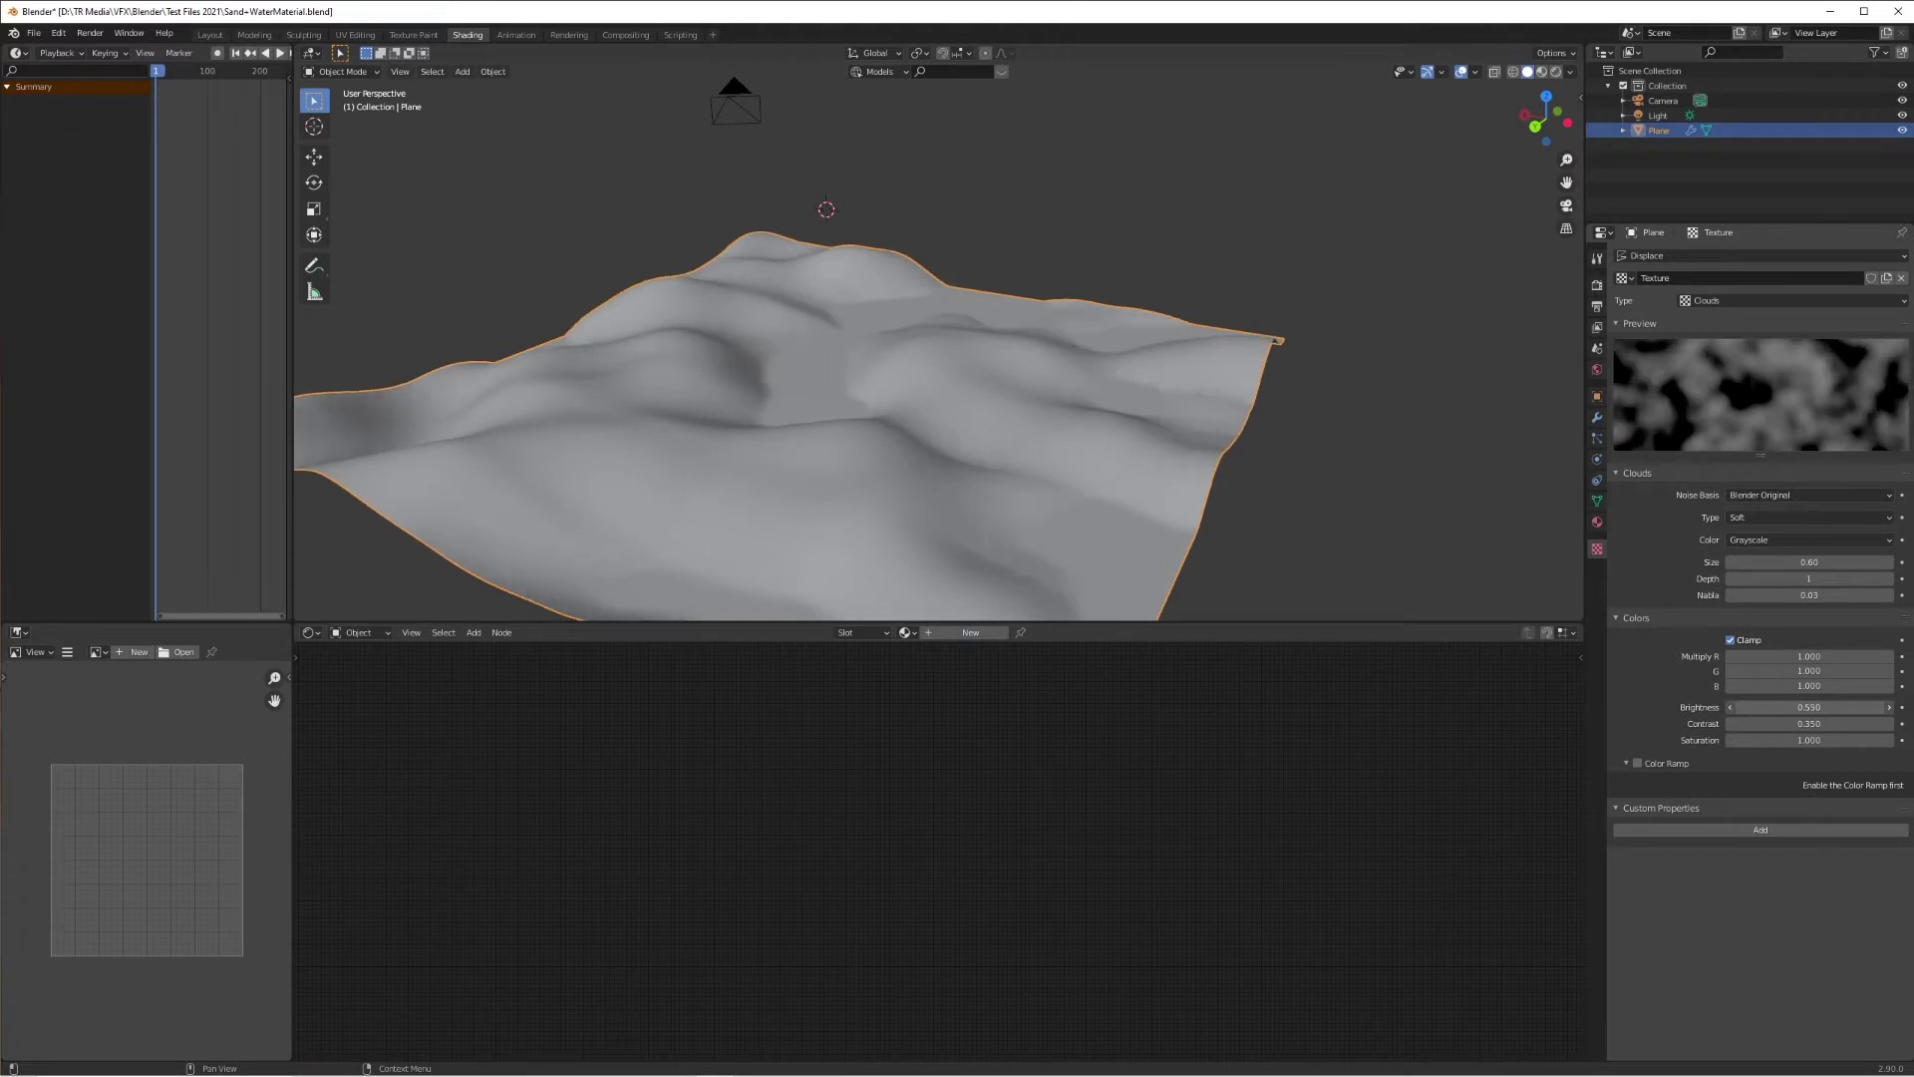
# Step: Apply the Displace modifier to the plane and save the file
pyautogui.moveTo(806, 353)
pyautogui.mouseDown(button='middle')
pyautogui.moveTo(562, 355)
pyautogui.moveTo(912, 418)
pyautogui.moveTo(928, 290)
pyautogui.moveTo(949, 321)
pyautogui.mouseUp(button='middle')
pyautogui.hotkey('shift', 'z')
pyautogui.moveTo(1179, 428); pyautogui.dragTo(1052, 461, button='middle')
pyautogui.moveTo(925, 379)
pyautogui.mouseDown(button='middle')
pyautogui.moveTo(924, 408)
pyautogui.moveTo(1113, 419)
pyautogui.moveTo(1165, 372)
pyautogui.moveTo(1119, 428)
pyautogui.moveTo(1140, 389)
pyautogui.moveTo(836, 381)
pyautogui.moveTo(982, 369)
pyautogui.moveTo(907, 399)
pyautogui.moveTo(927, 389)
pyautogui.mouseUp(button='middle')
pyautogui.hotkey('shift', 'z')
pyautogui.click(1597, 417)
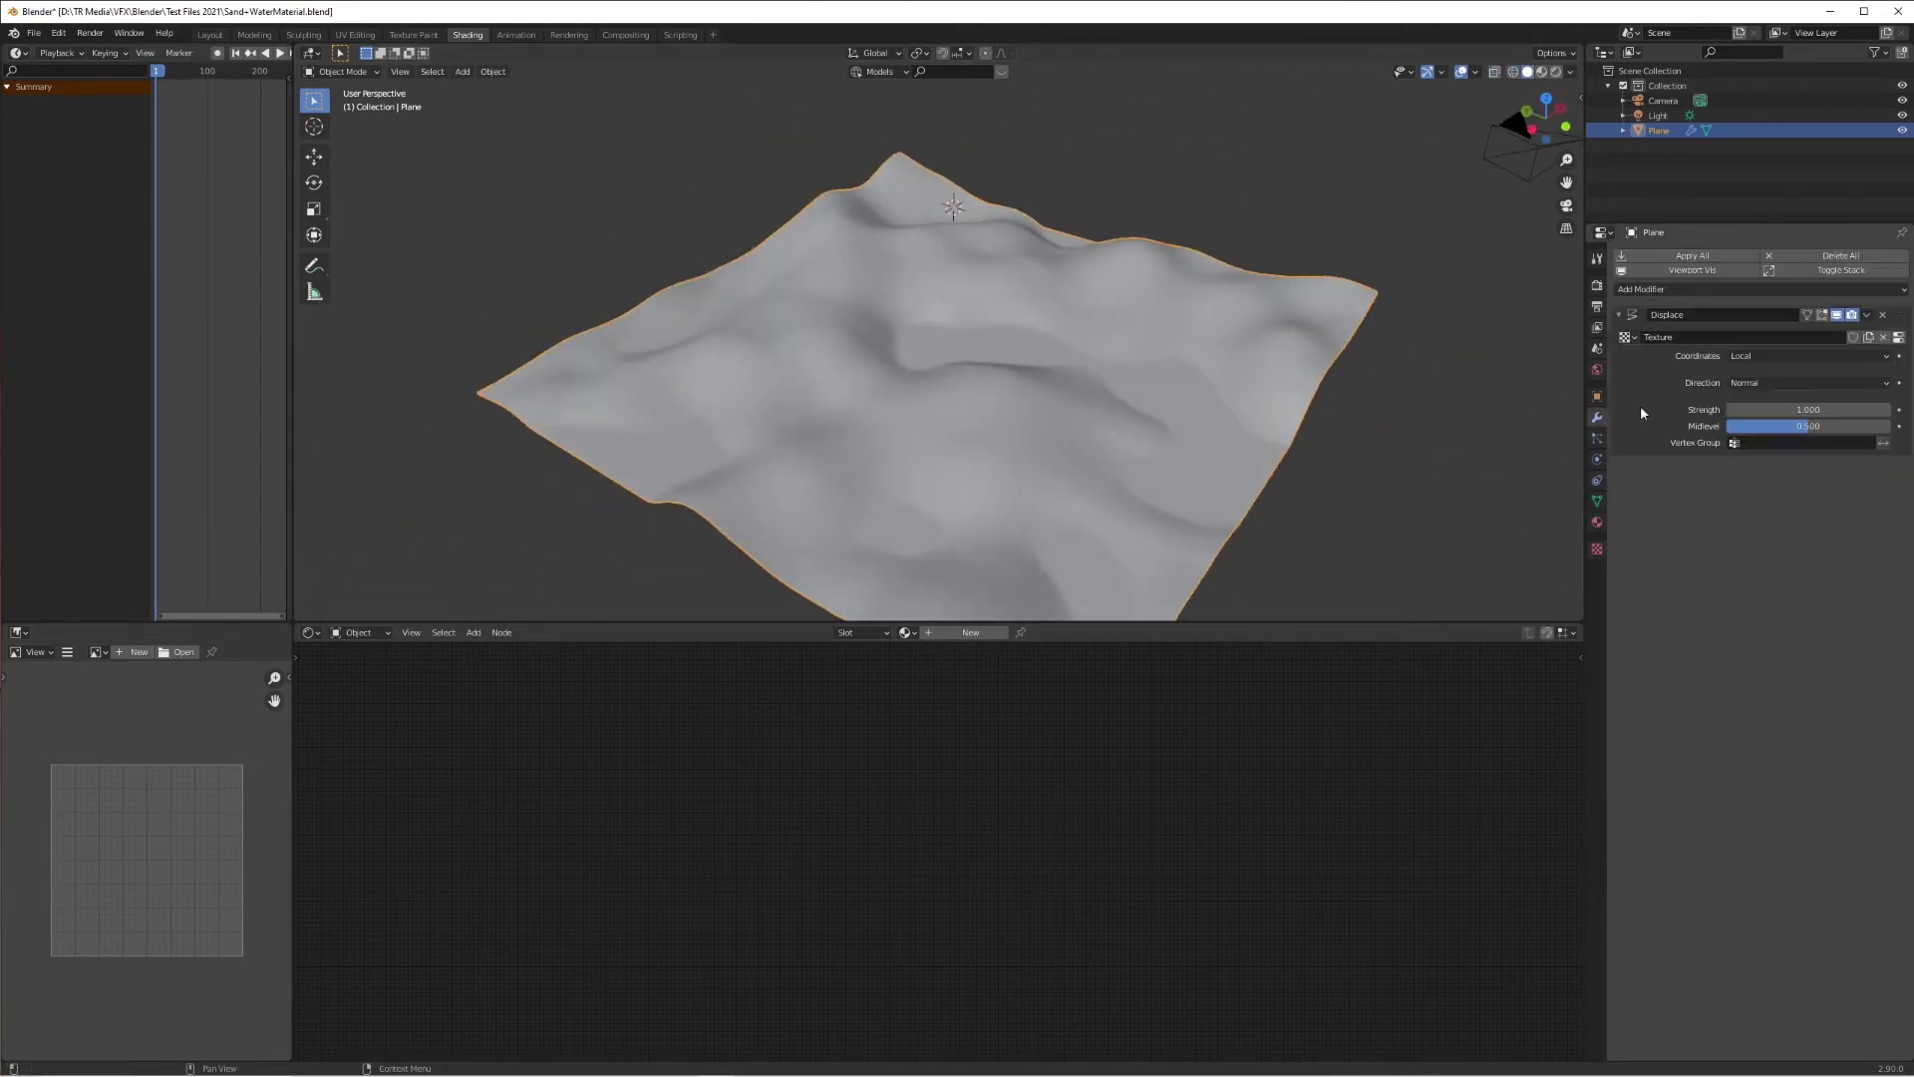
pyautogui.click(1701, 261)
pyautogui.moveTo(1146, 378); pyautogui.dragTo(1004, 409, button='middle')
pyautogui.hotkey('ctrl', 's')
# Step: Create a new material on the terrain plane and name it Sand+waterr
pyautogui.click(970, 632)
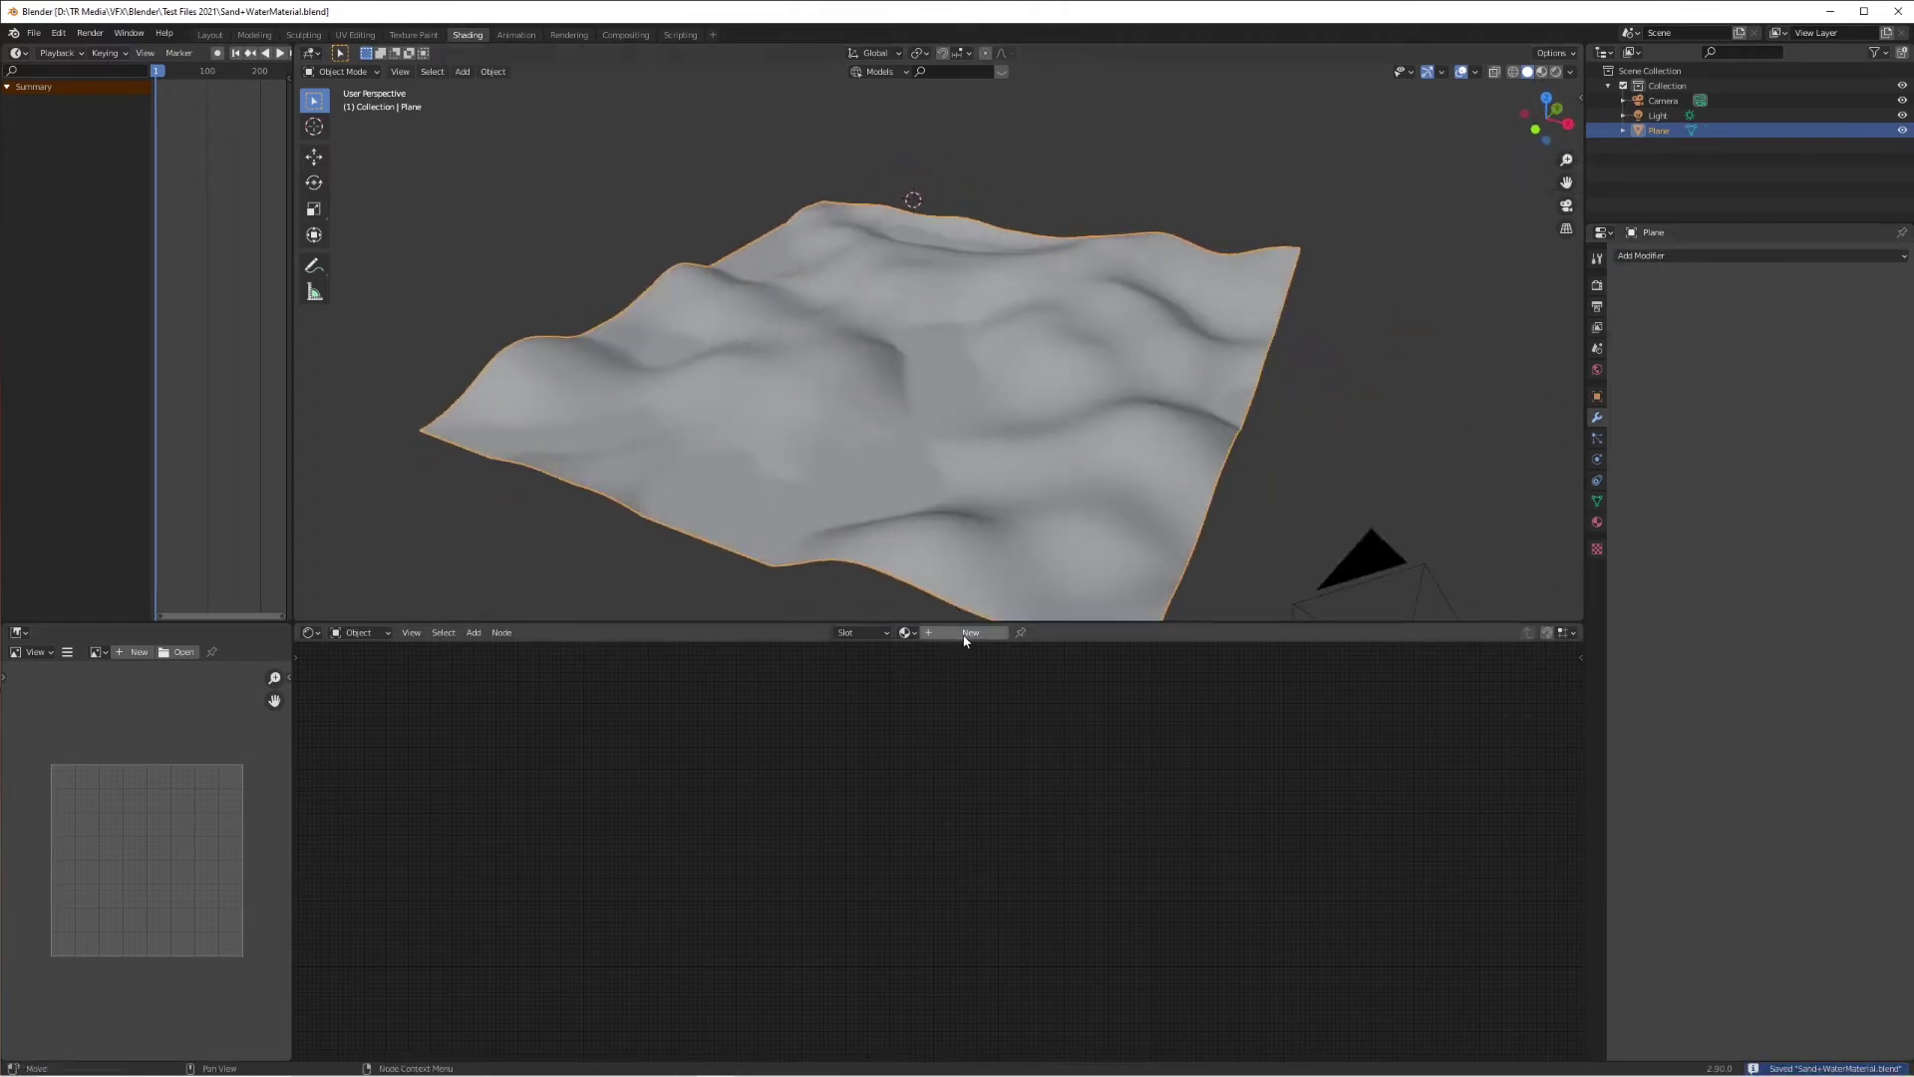
pyautogui.doubleClick(968, 635)
pyautogui.write('Sand+w')
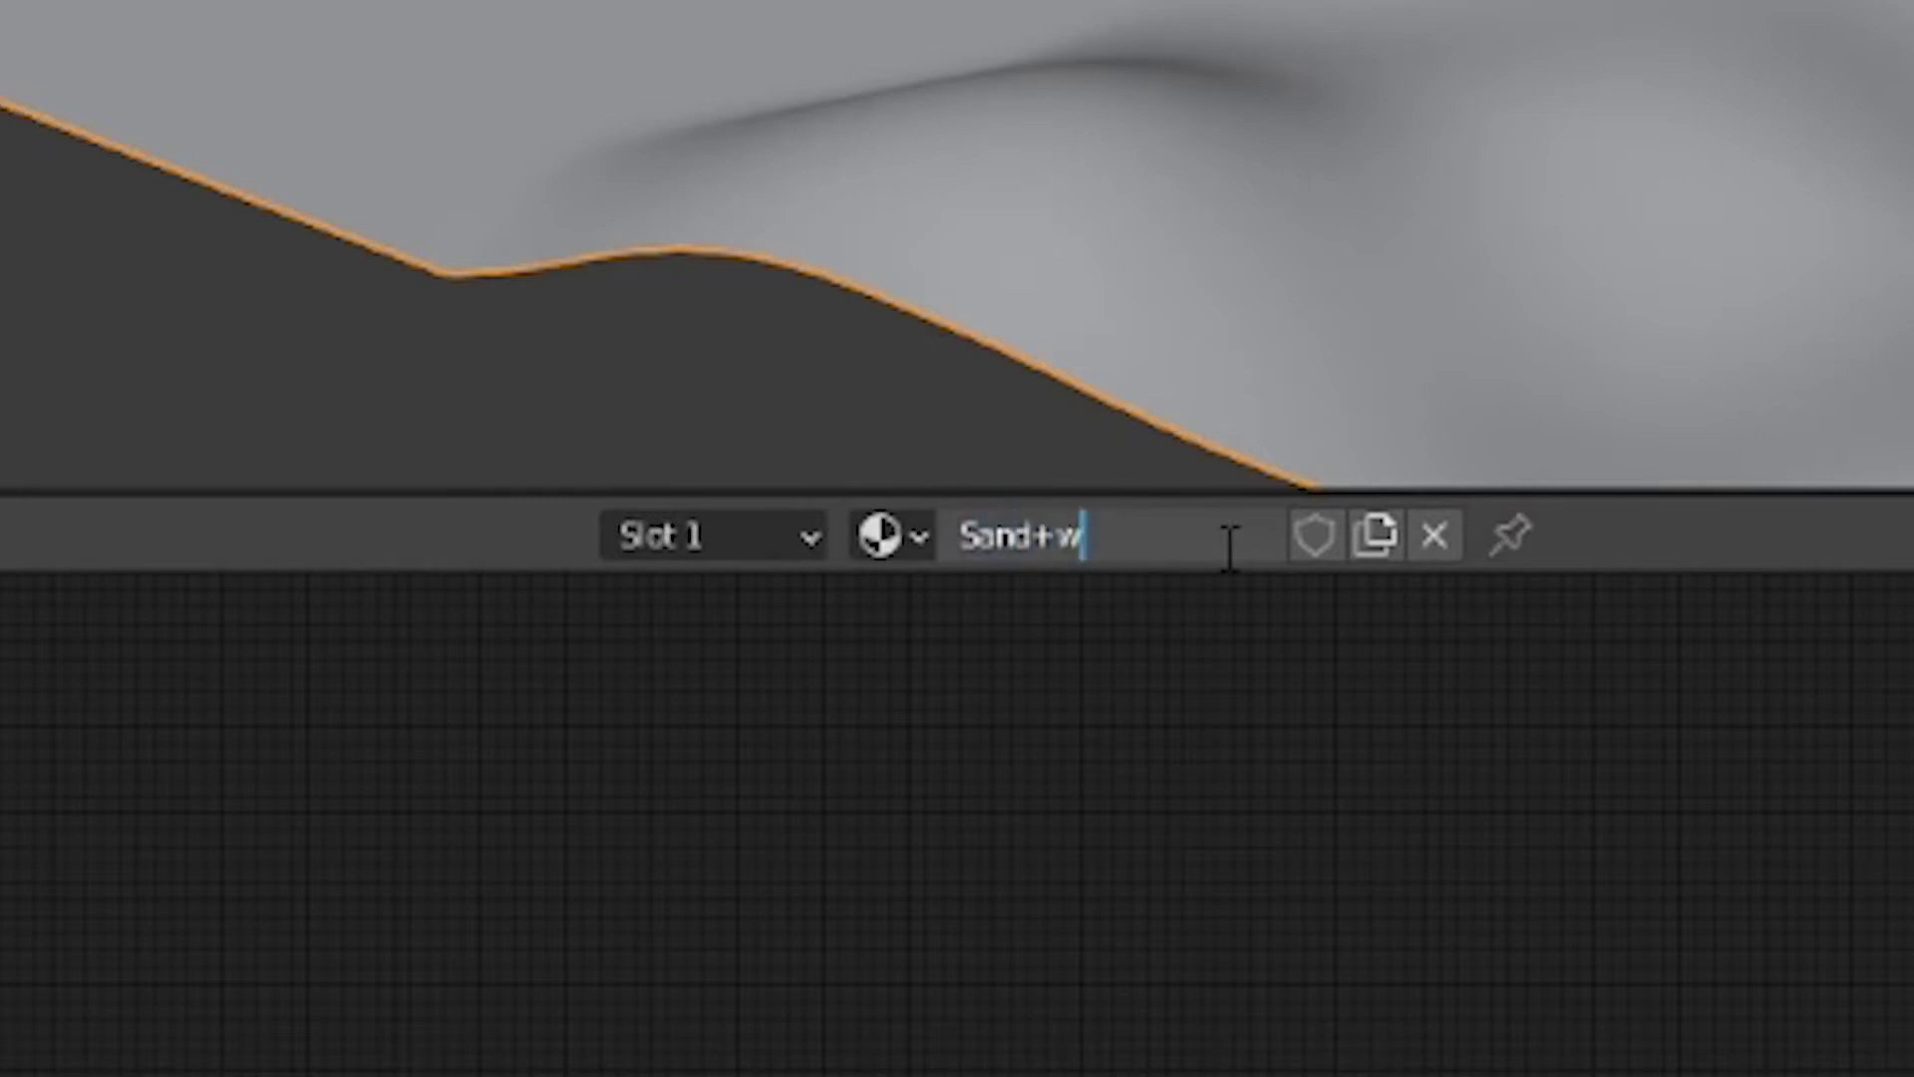
pyautogui.write('aterr')
pyautogui.press('Return')
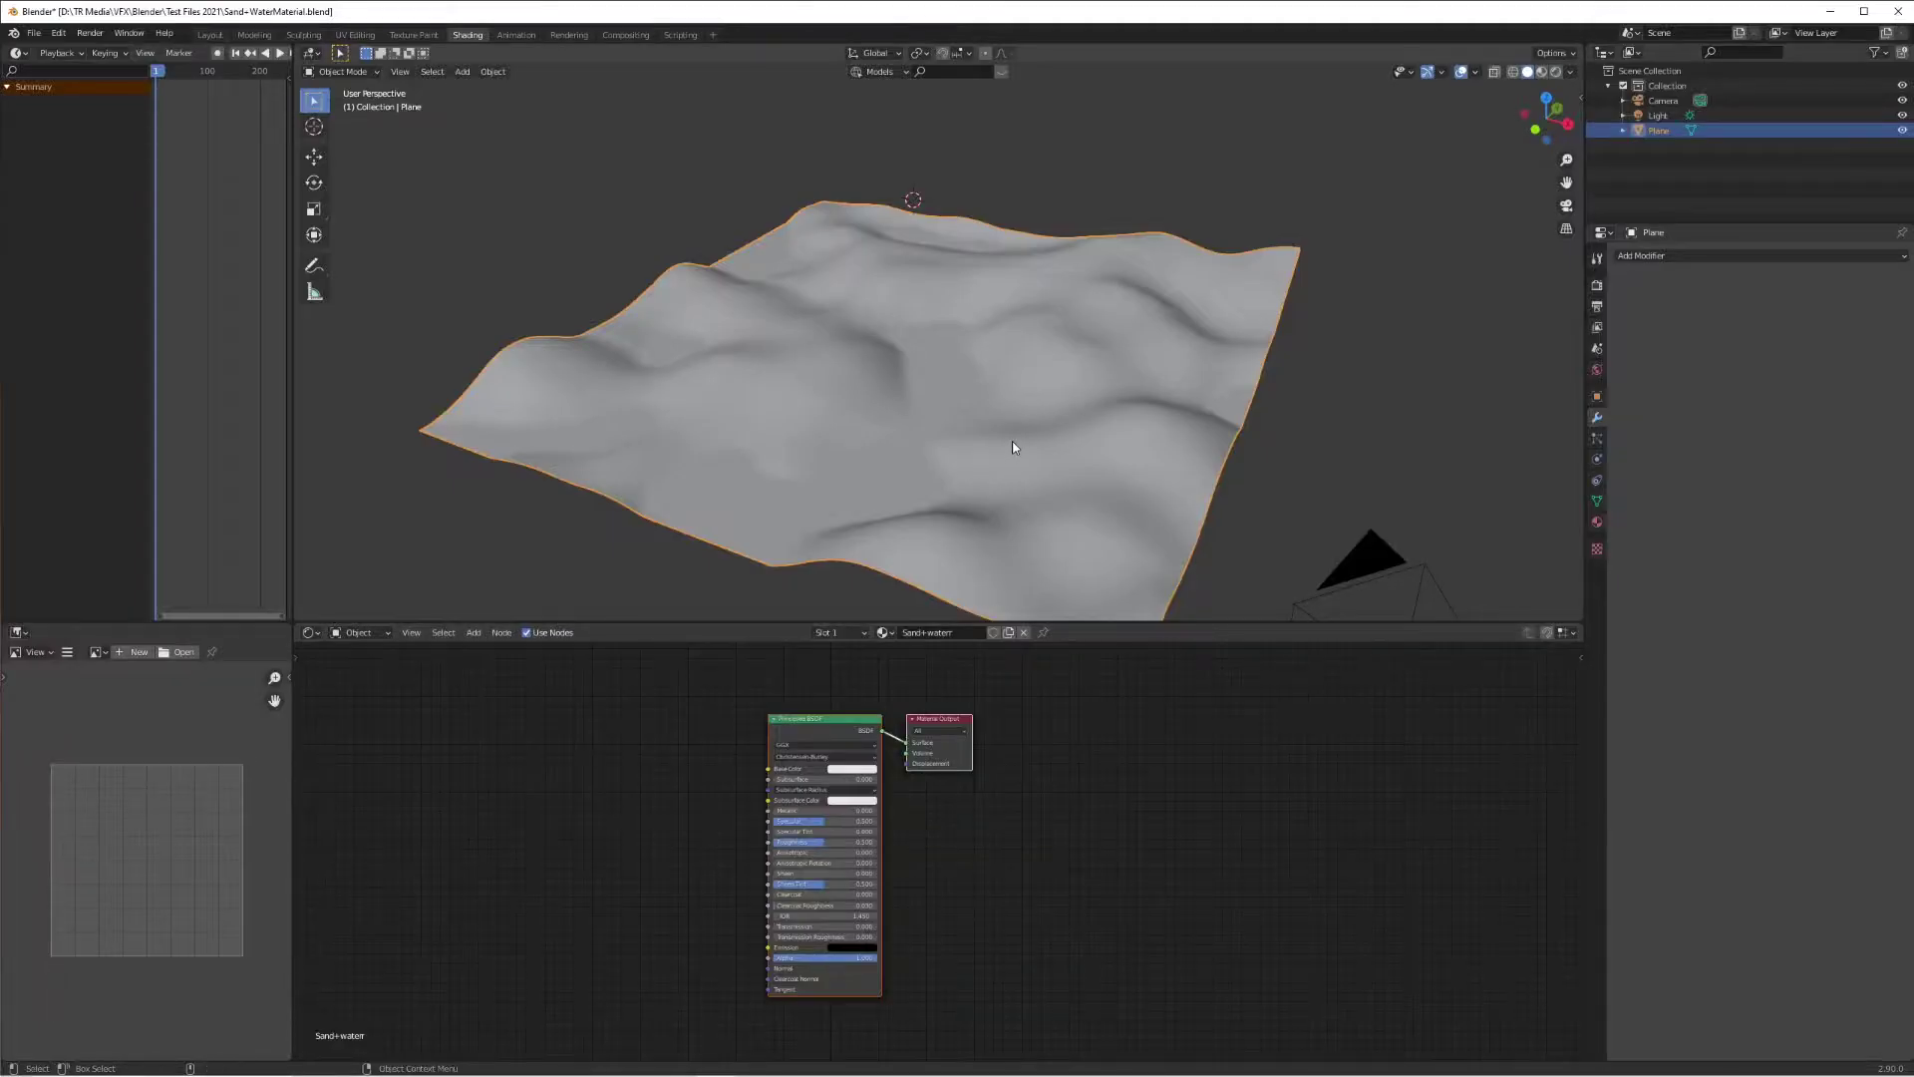
# Step: Move the Material Output node farther away from the Principled BSDF and set the viewport shading to Material Preview
pyautogui.moveTo(1013, 447); pyautogui.dragTo(1073, 499, button='middle')
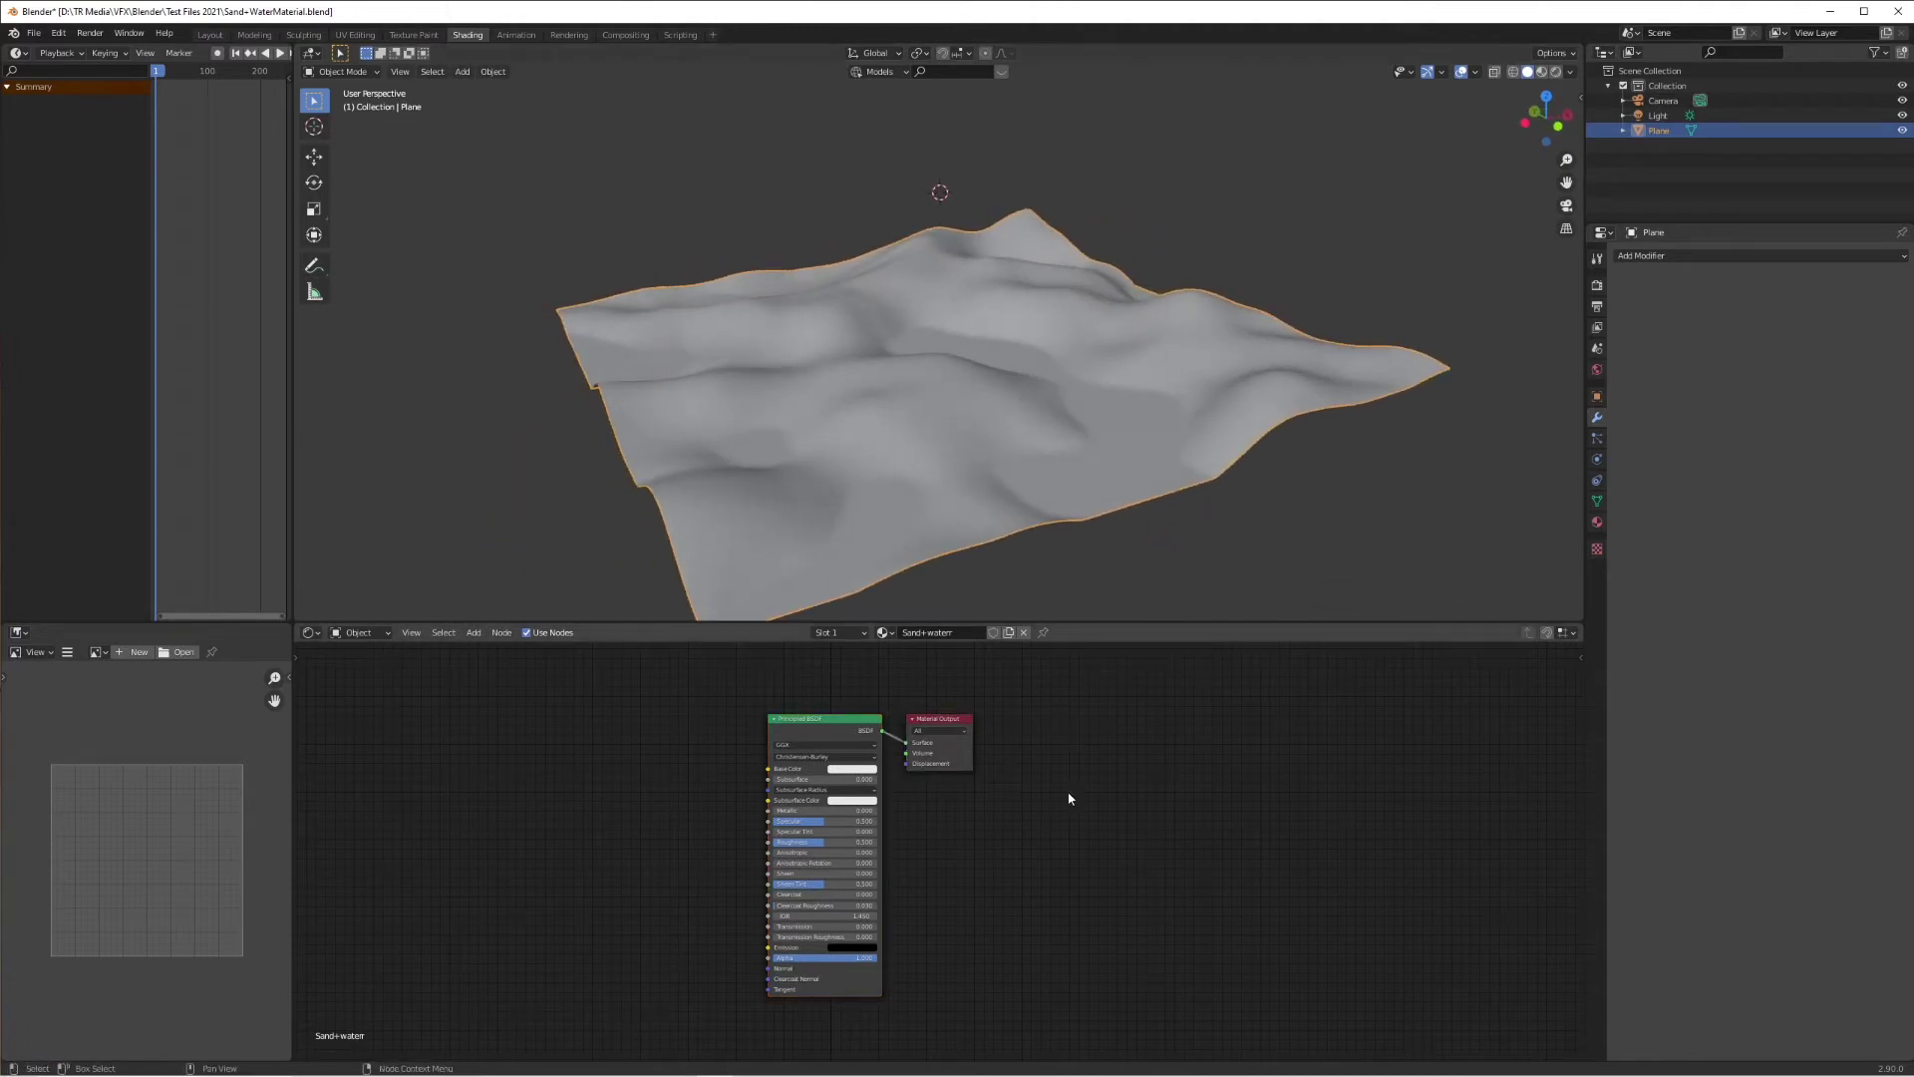
pyautogui.scroll(-1, 1068, 797)
pyautogui.moveTo(955, 750); pyautogui.dragTo(1122, 743)
pyautogui.click(871, 787)
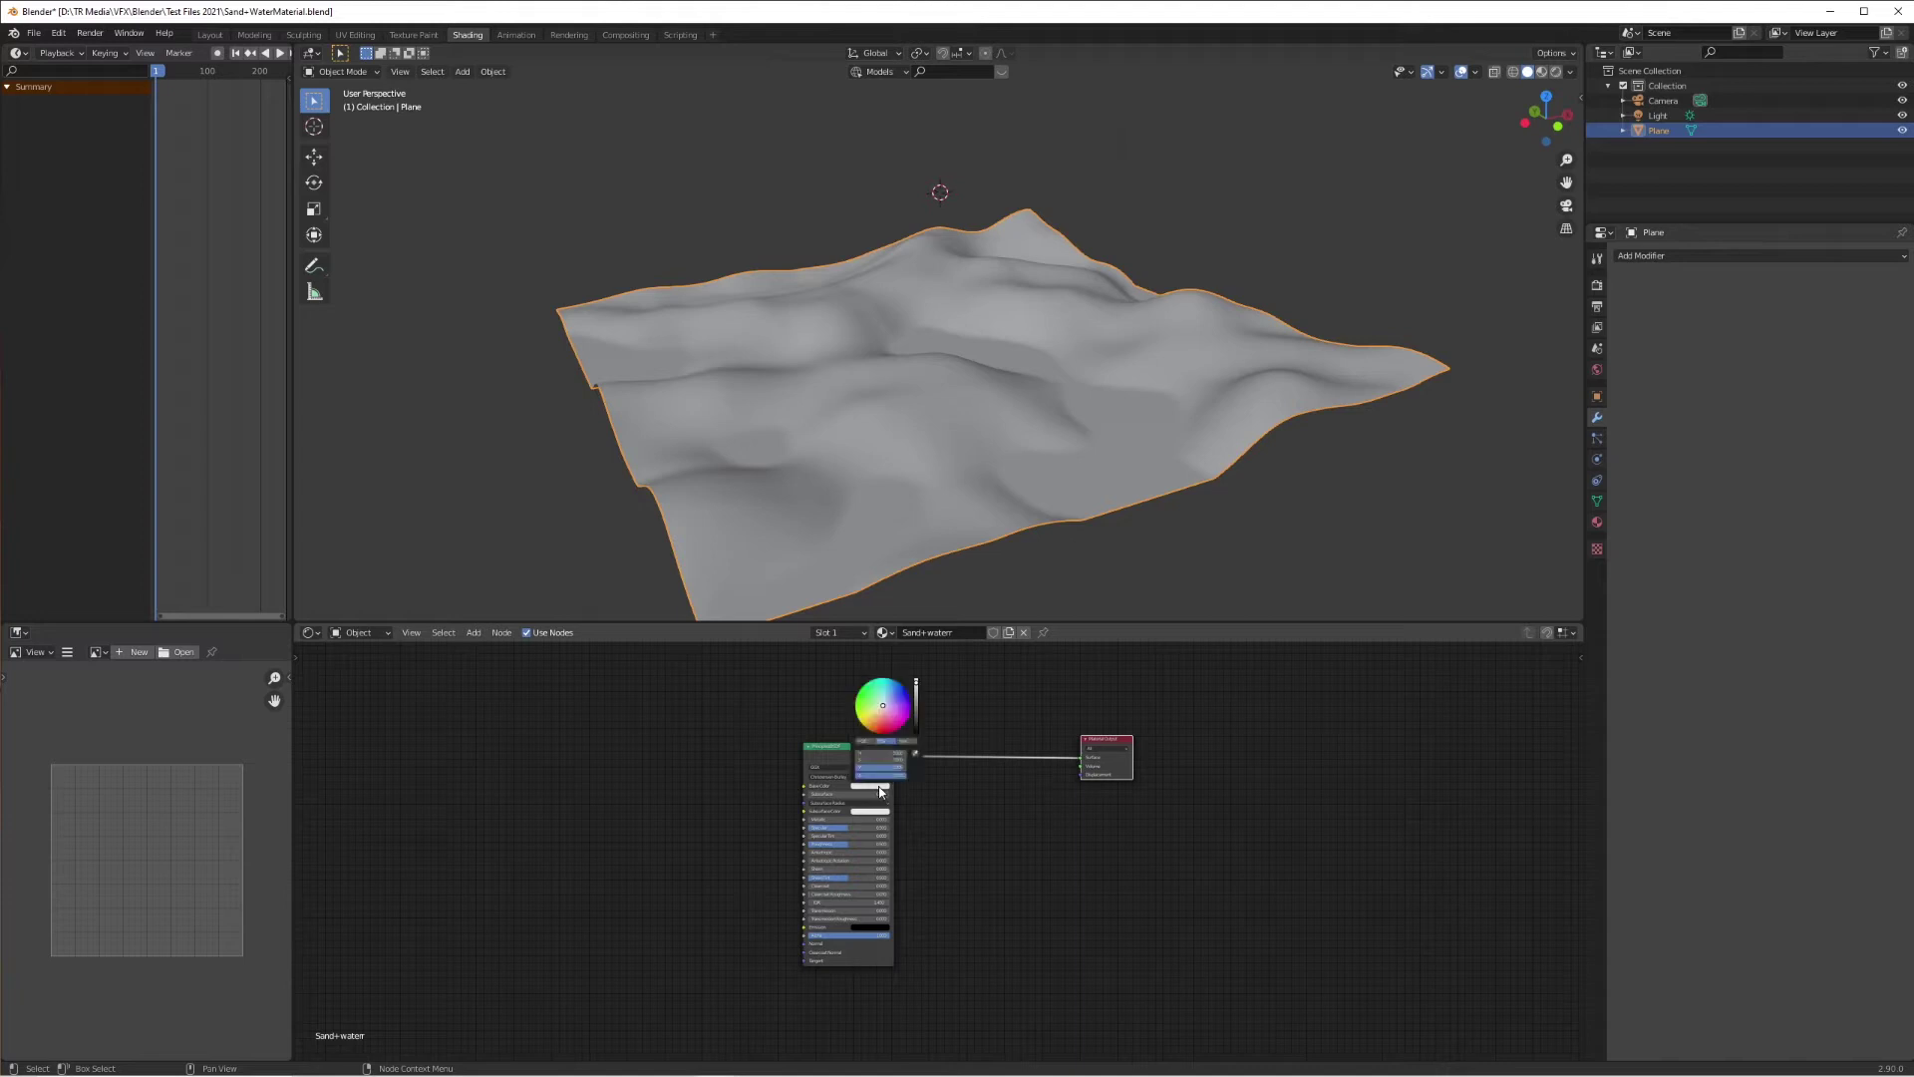
pyautogui.press('z')
pyautogui.click(1017, 530)
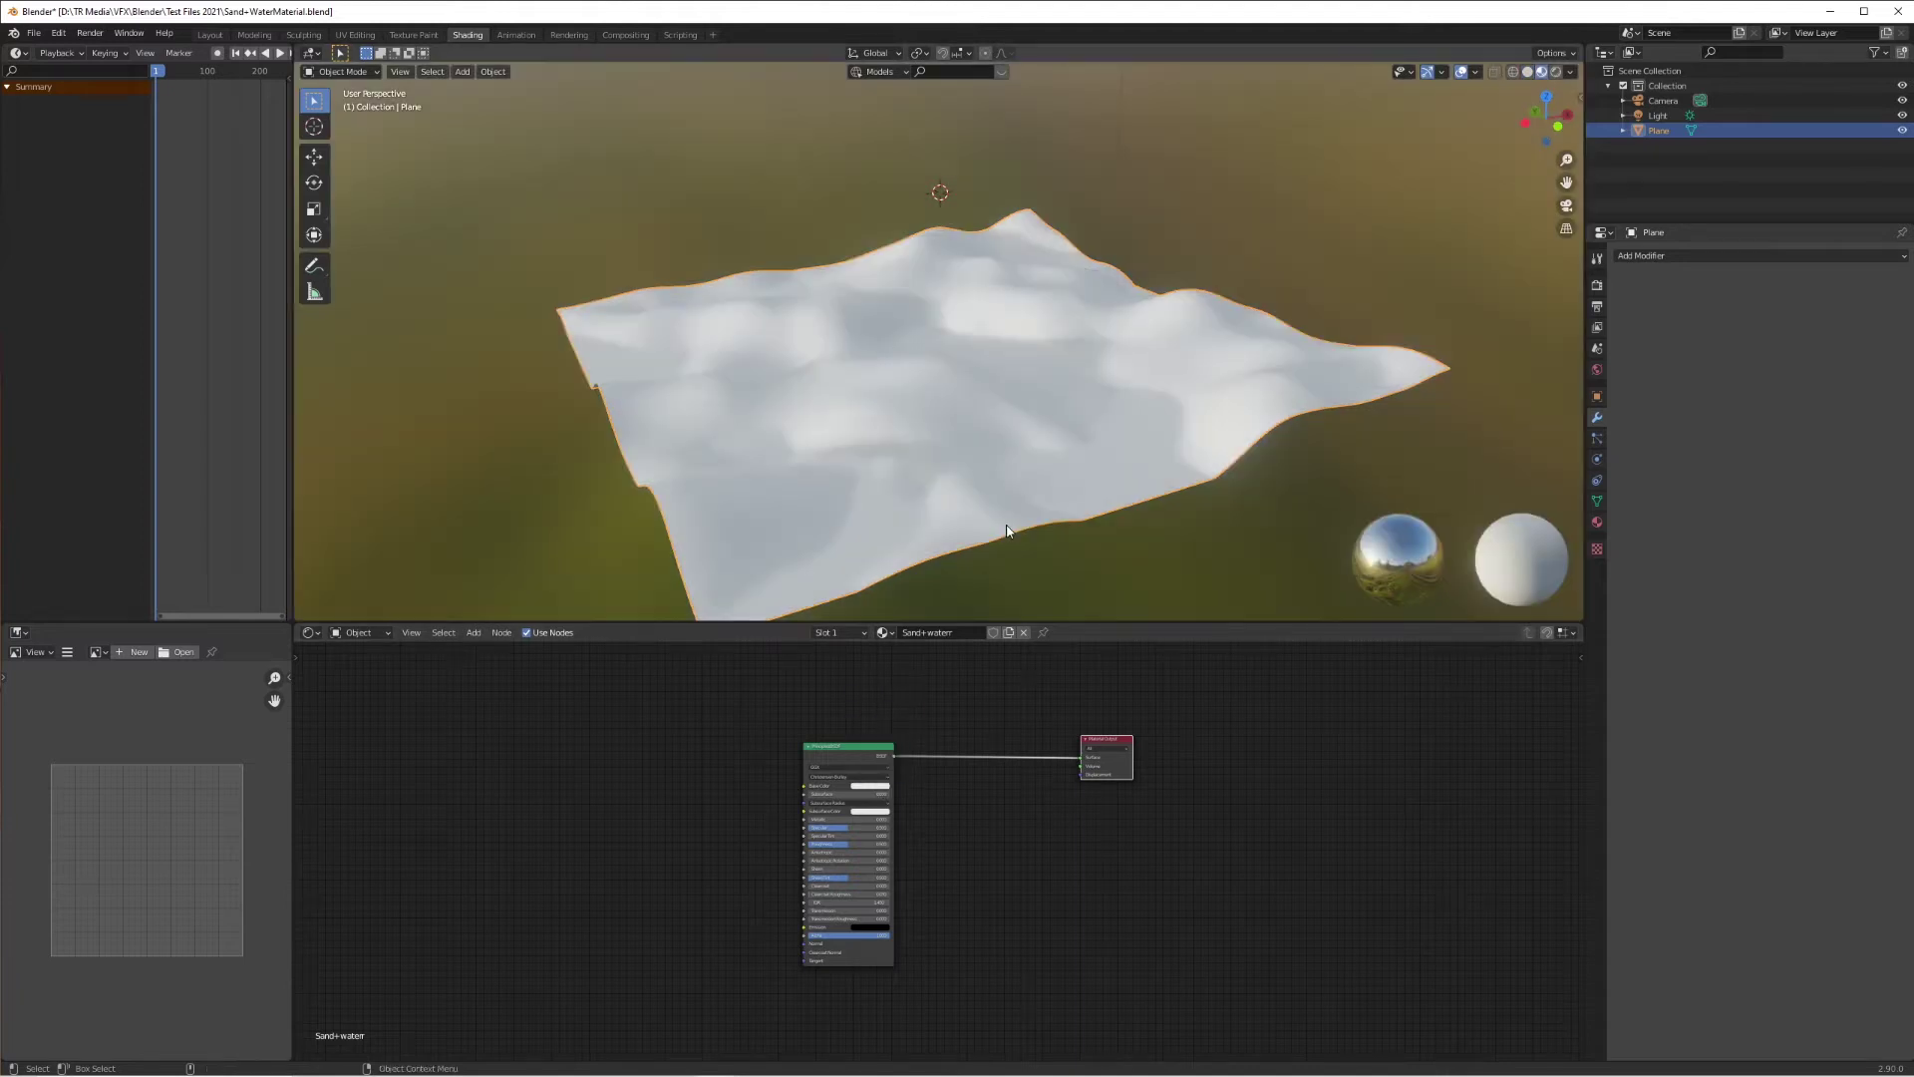
# Step: Set the Principled BSDF's base color to a sandy orange
pyautogui.click(870, 787)
pyautogui.moveTo(874, 715); pyautogui.dragTo(873, 725)
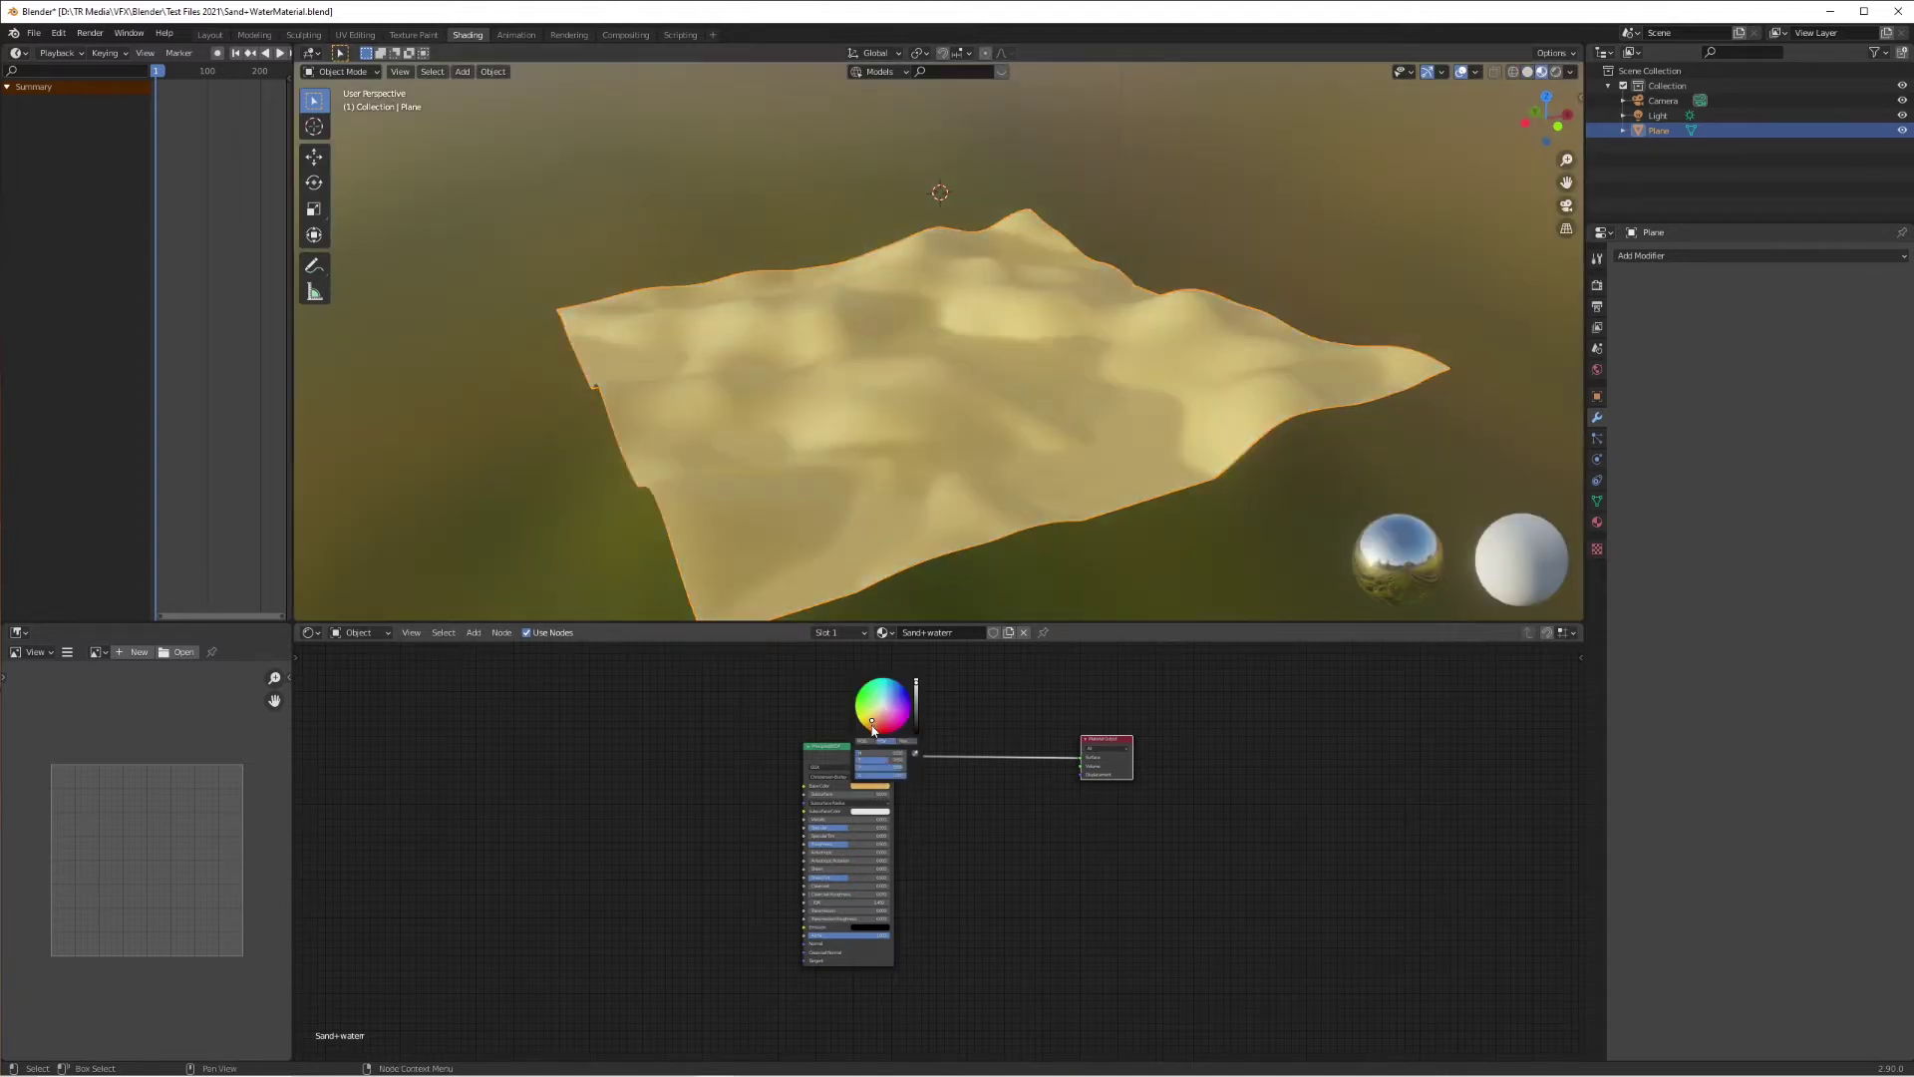
pyautogui.click(873, 729)
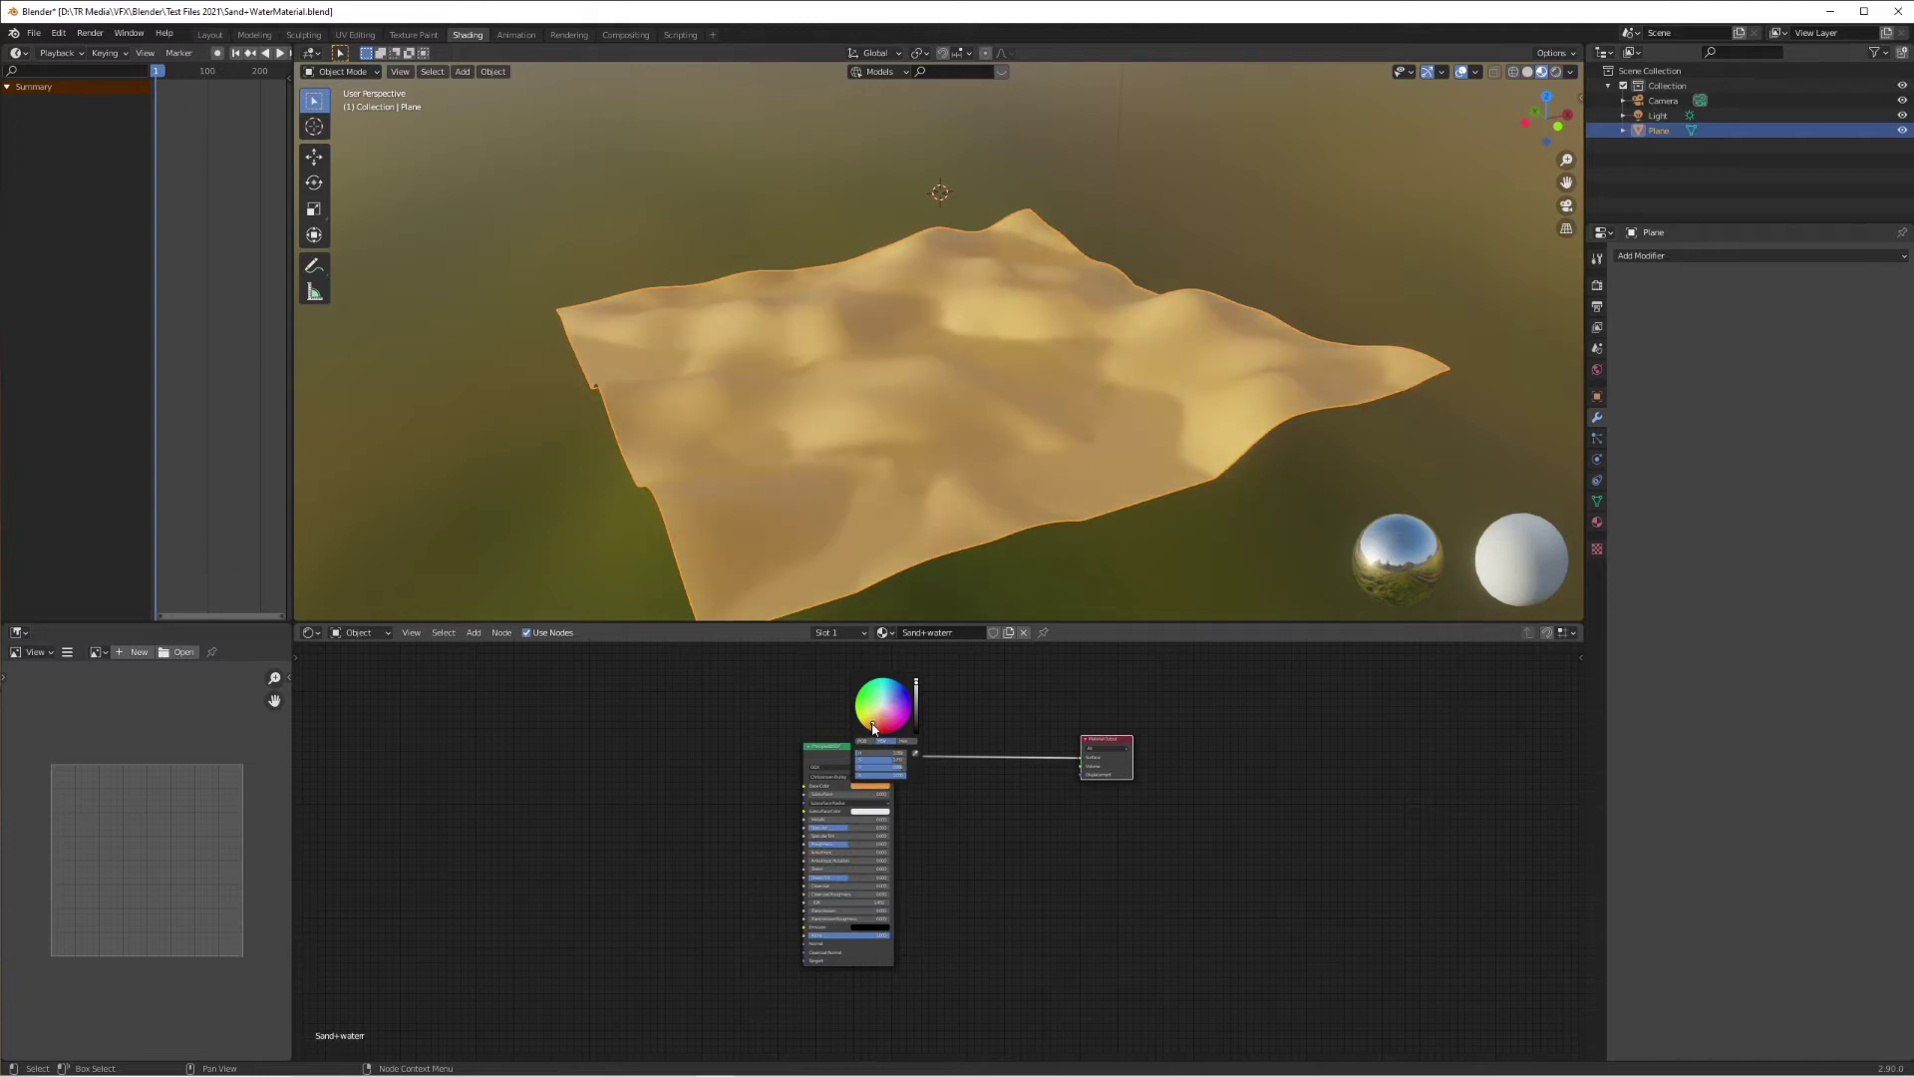
pyautogui.moveTo(1033, 471); pyautogui.dragTo(983, 497, button='middle')
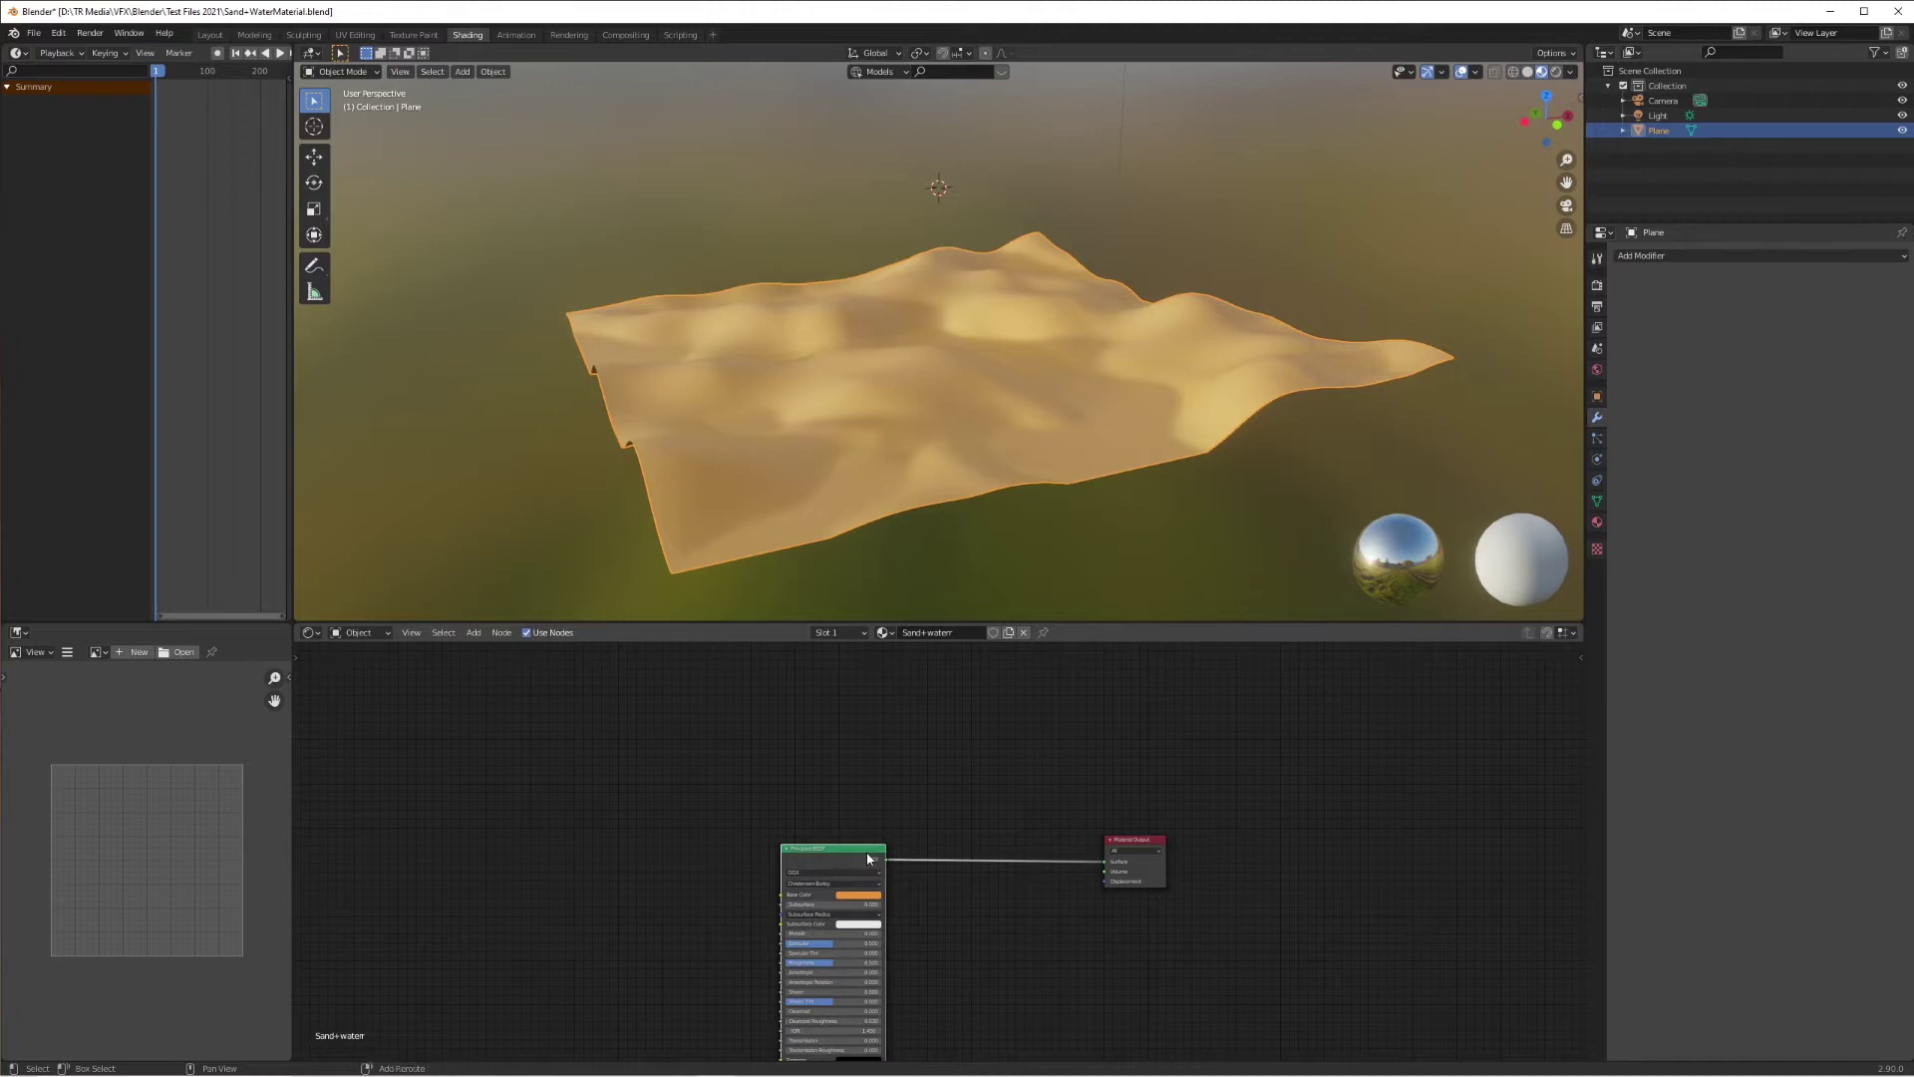
# Step: Duplicate the Principled BSDF, place the copy above the original and connect it to the Material Output's surface
pyautogui.hotkey('shift', 'd')
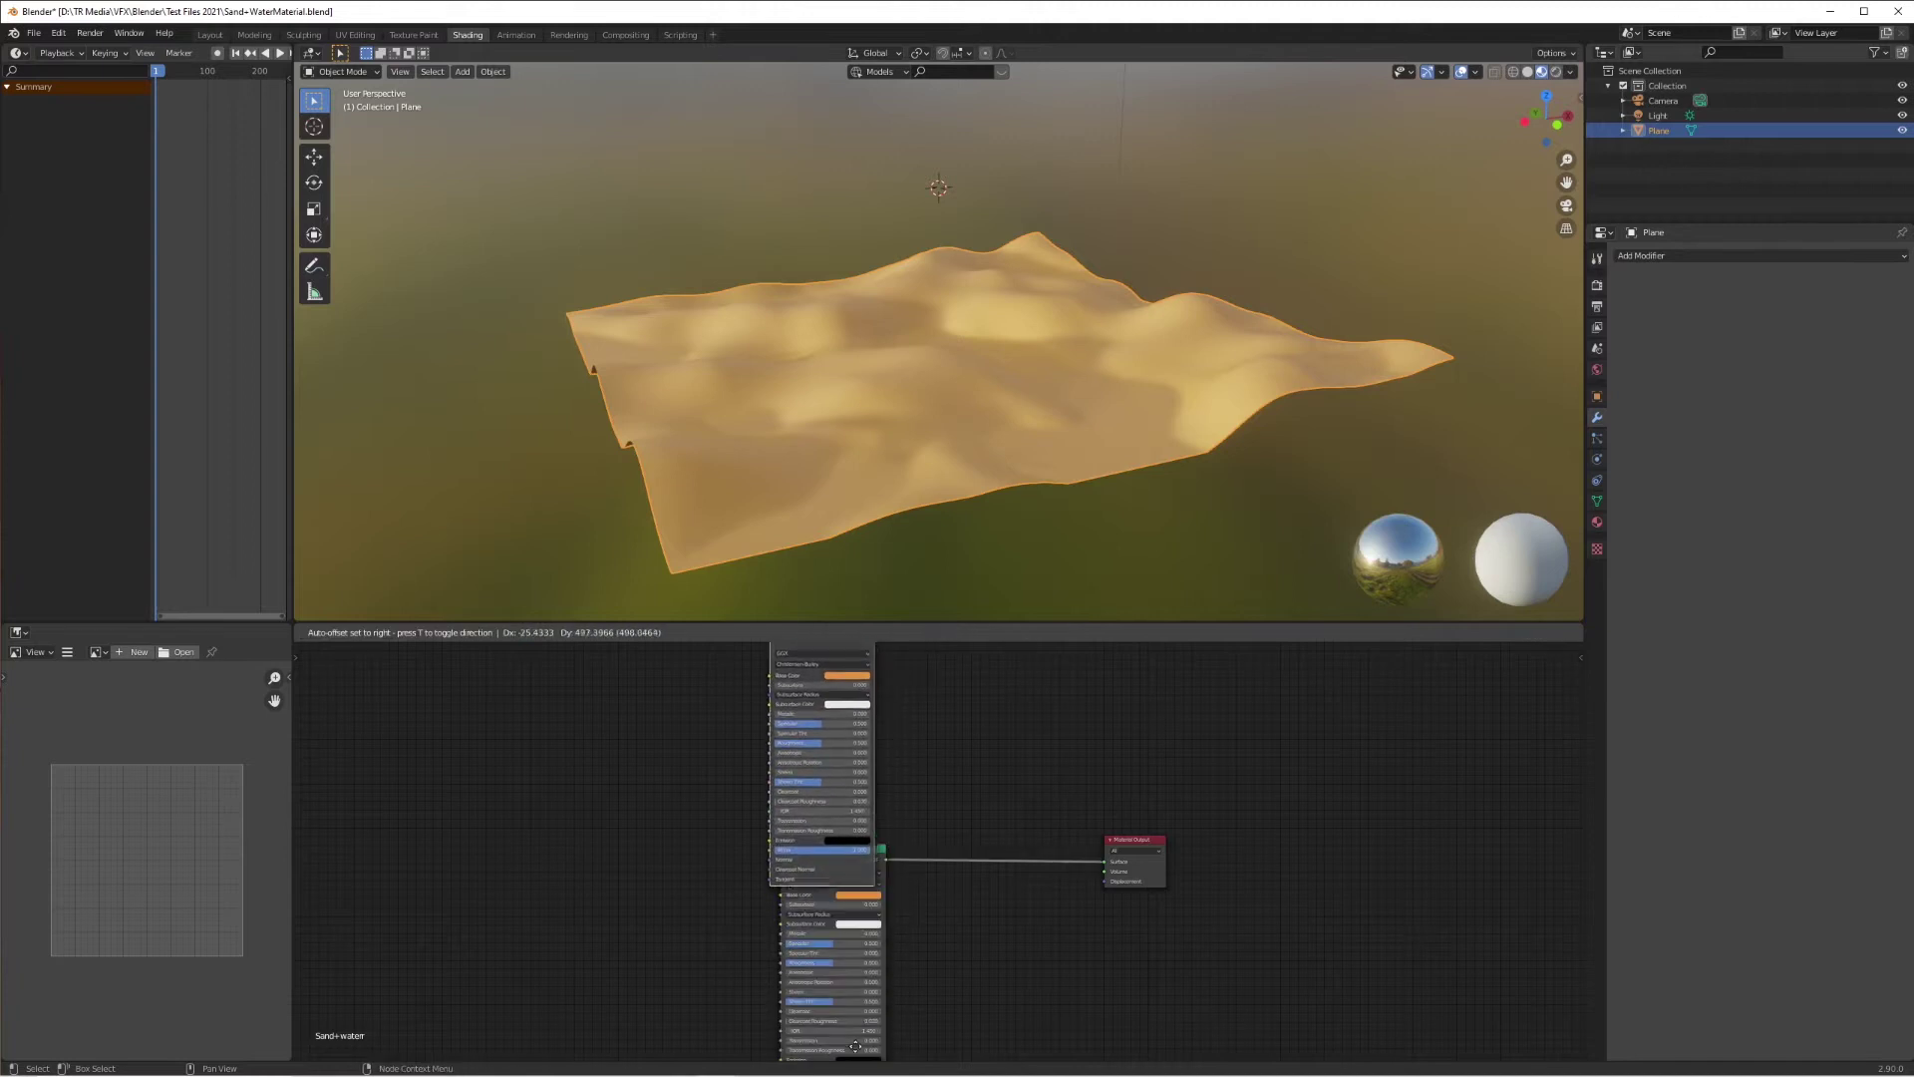
pyautogui.click(906, 990)
pyautogui.scroll(-4, 956, 1008)
pyautogui.scroll(-2, 943, 878)
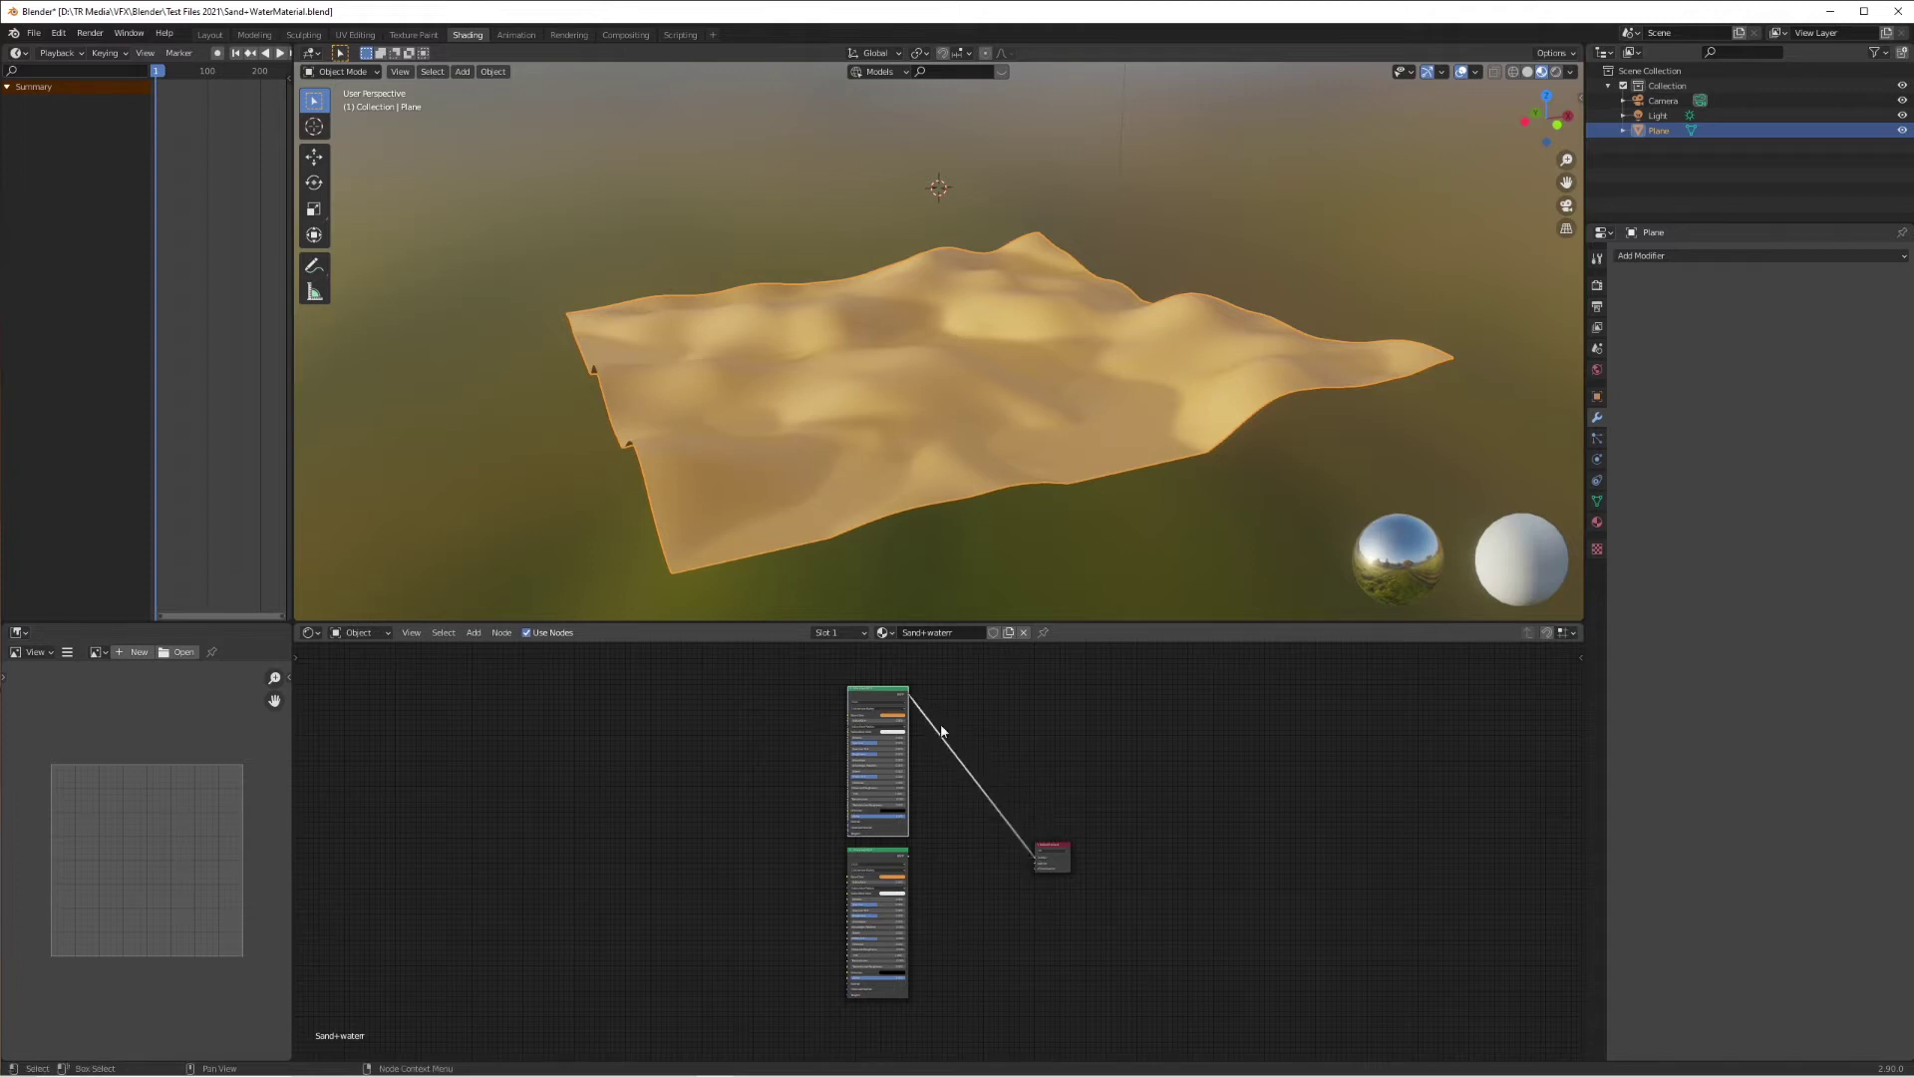
# Step: Set the upper Principled BSDF's base color to water blue and lower its roughness for a glossy surface
pyautogui.moveTo(908, 651); pyautogui.dragTo(909, 655)
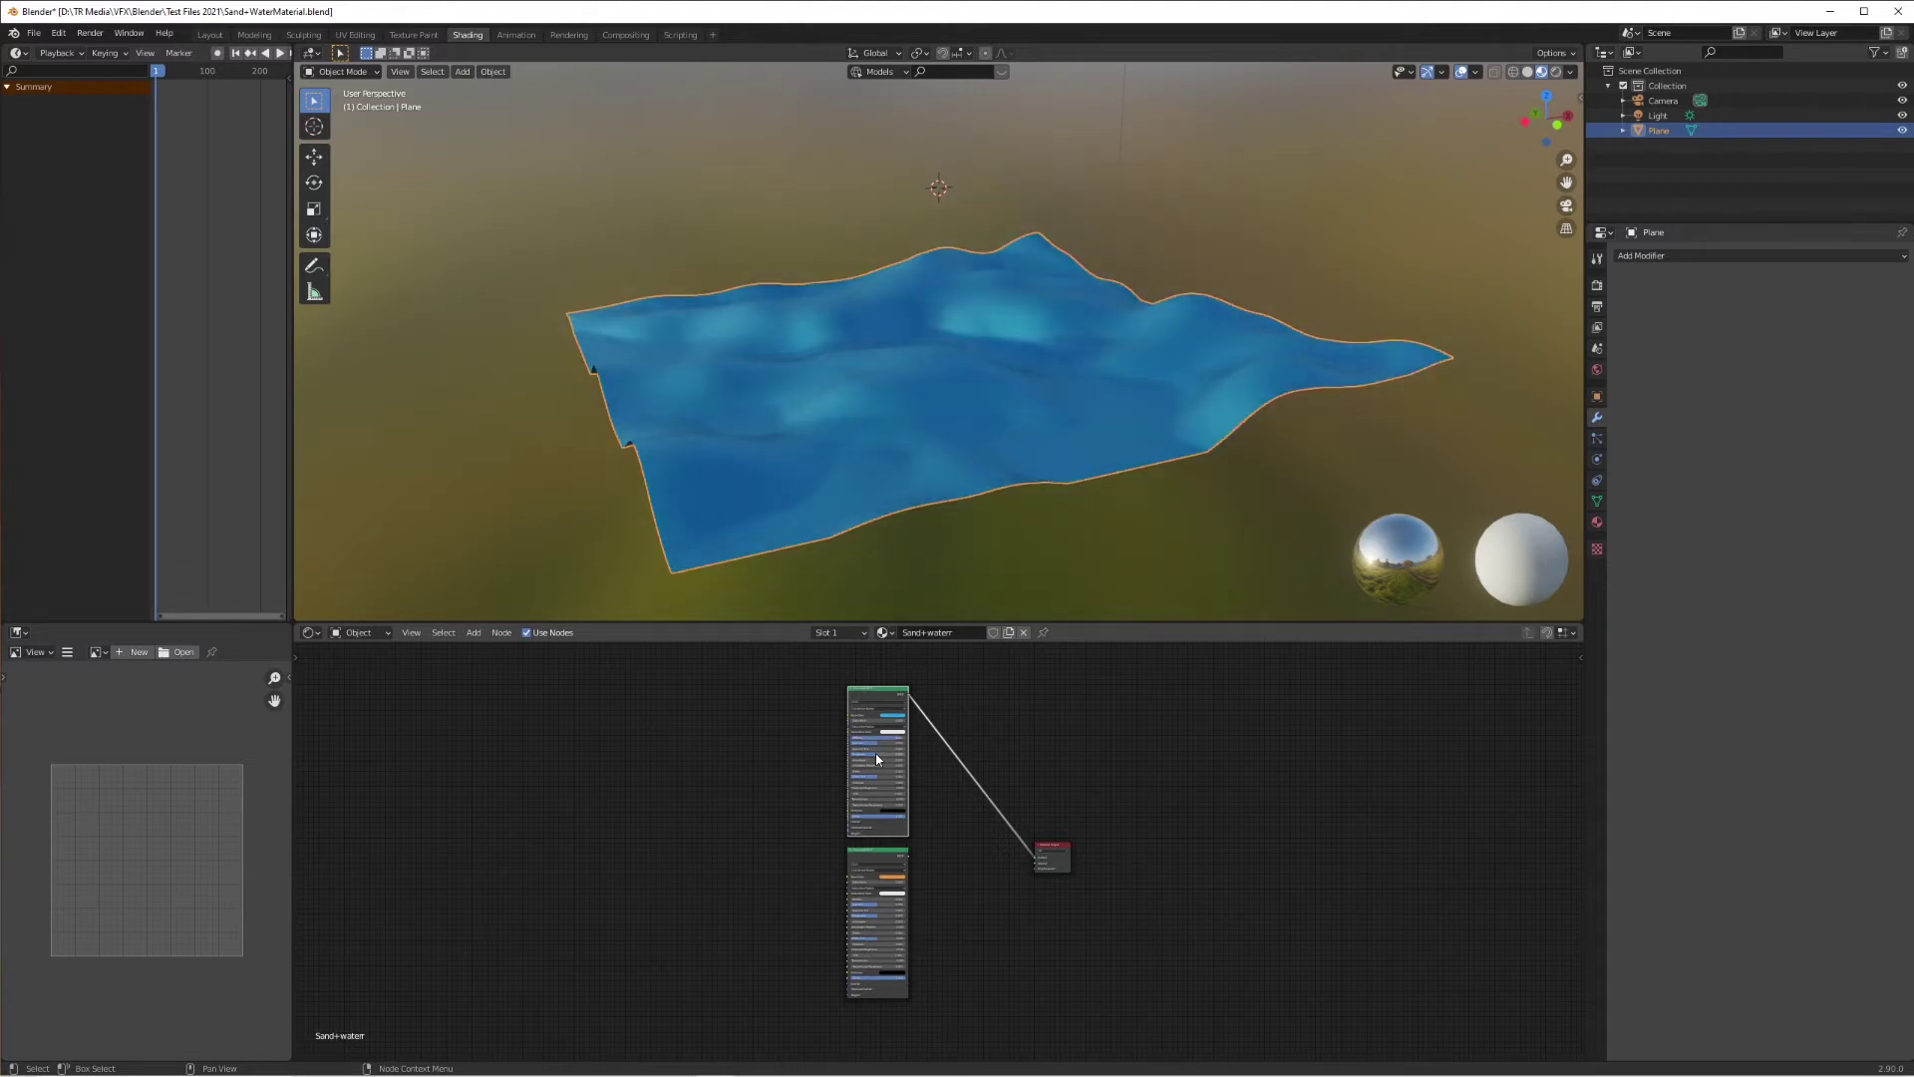
pyautogui.moveTo(876, 754); pyautogui.dragTo(849, 754)
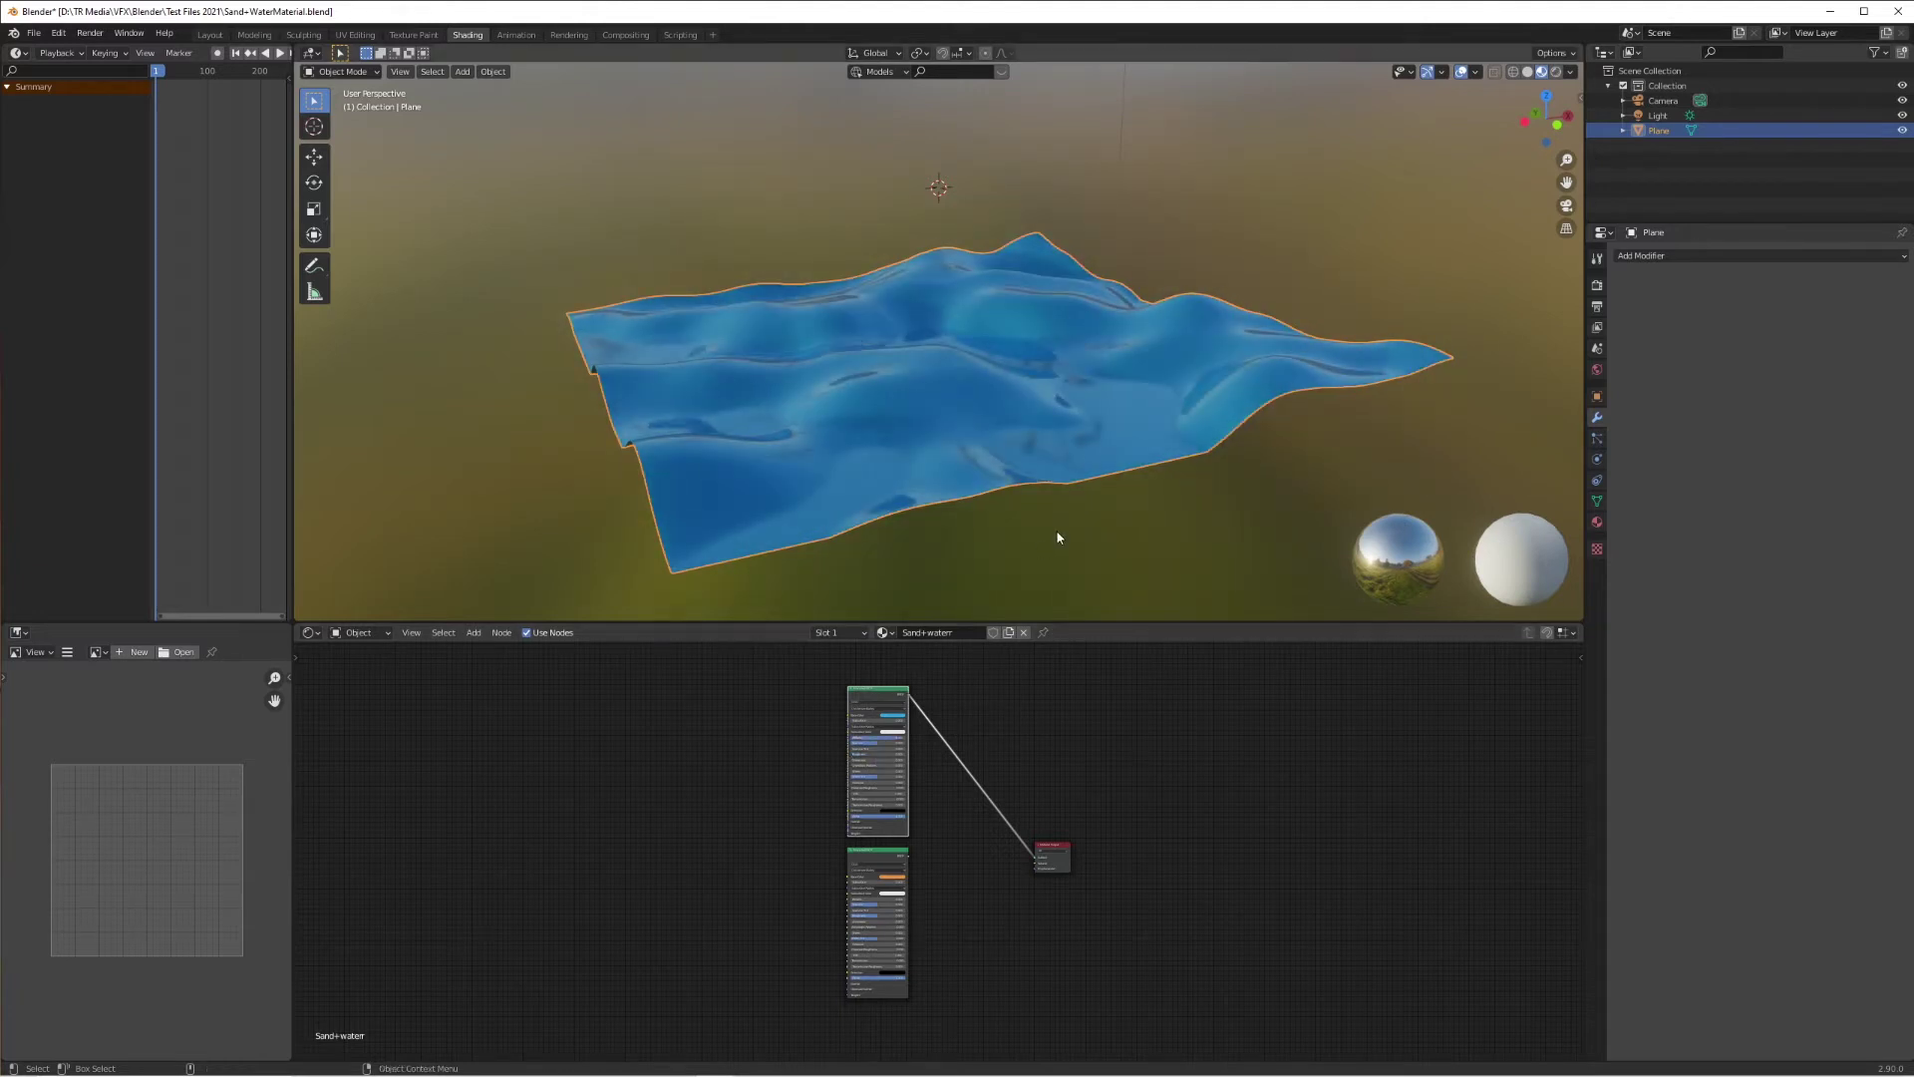
# Step: Insert a Mix Shader before the Material Output and connect both the blue and the orange Principled BSDF to it
pyautogui.moveTo(1056, 538); pyautogui.dragTo(1090, 178, button='middle')
pyautogui.scroll(3, 1005, 445)
pyautogui.moveTo(1005, 445); pyautogui.dragTo(1035, 360, button='middle')
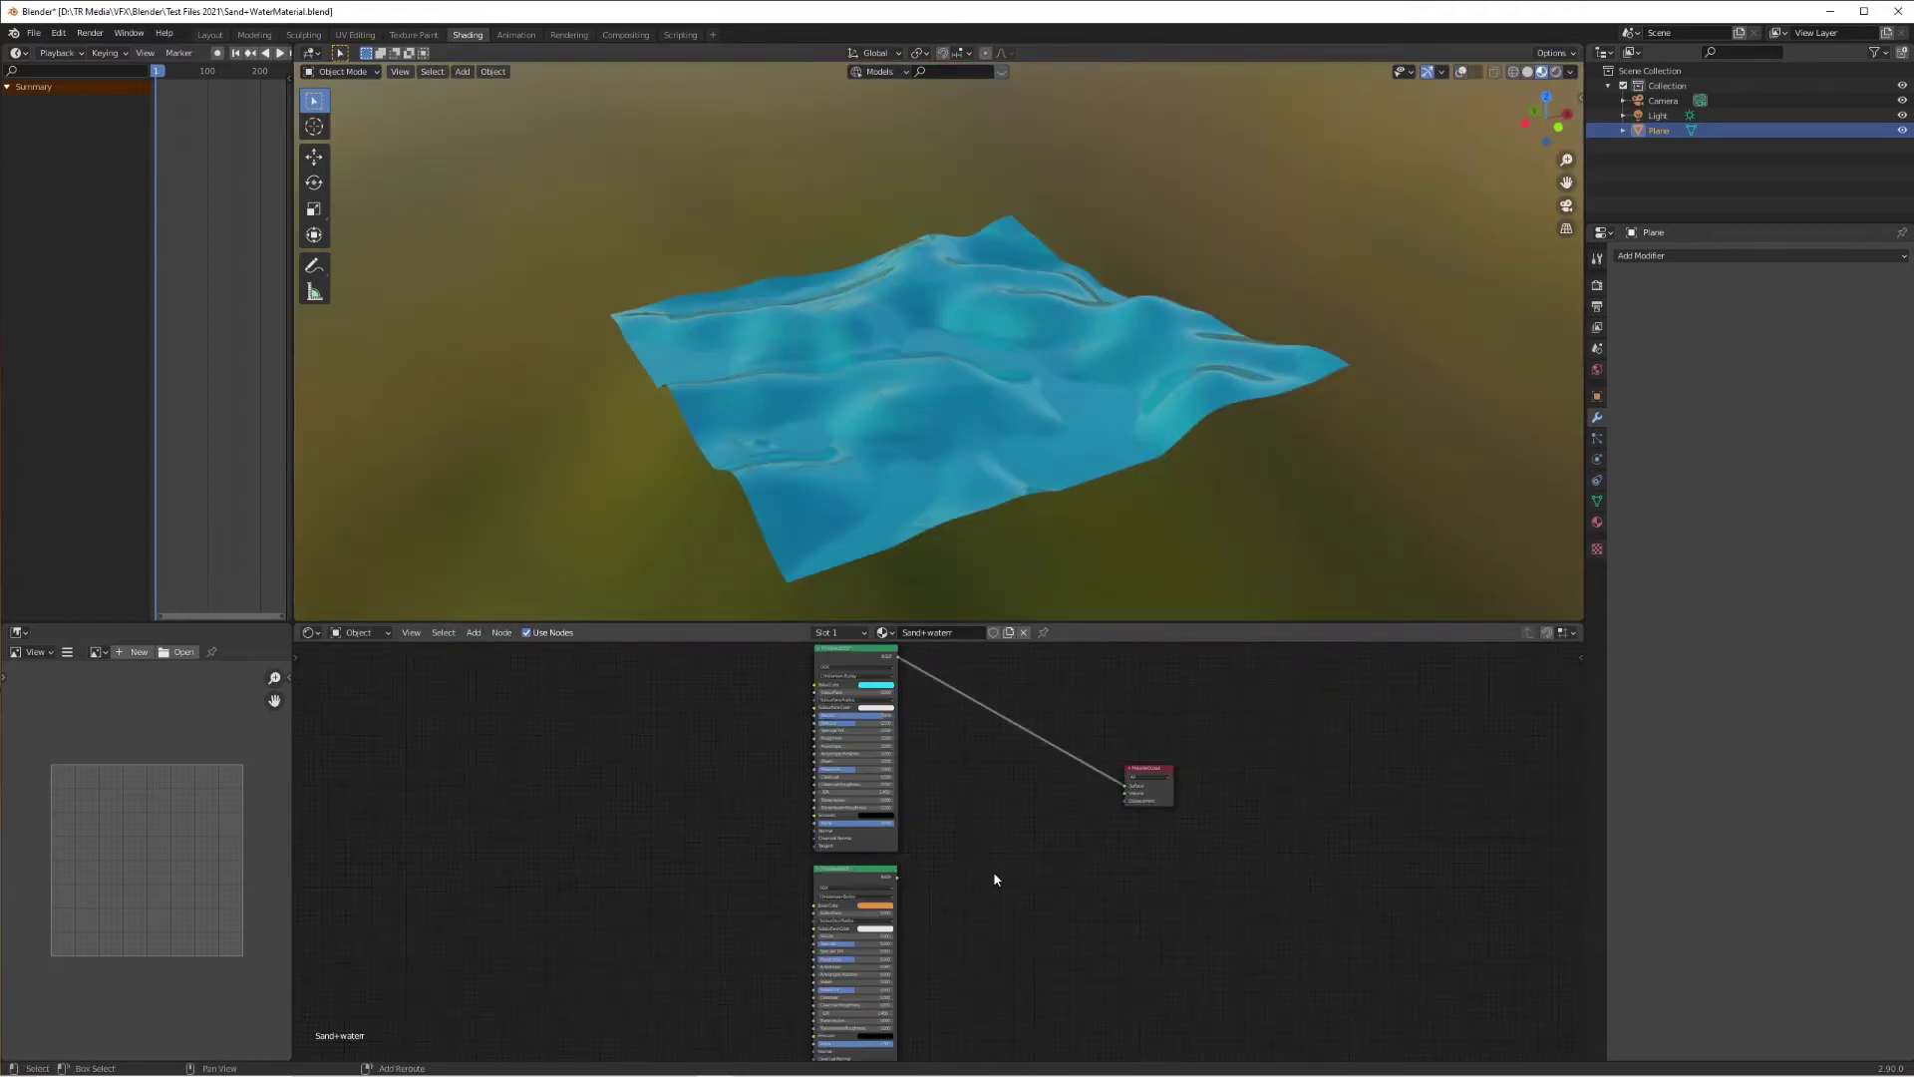
pyautogui.hotkey('shift', 'a')
pyautogui.moveTo(955, 876)
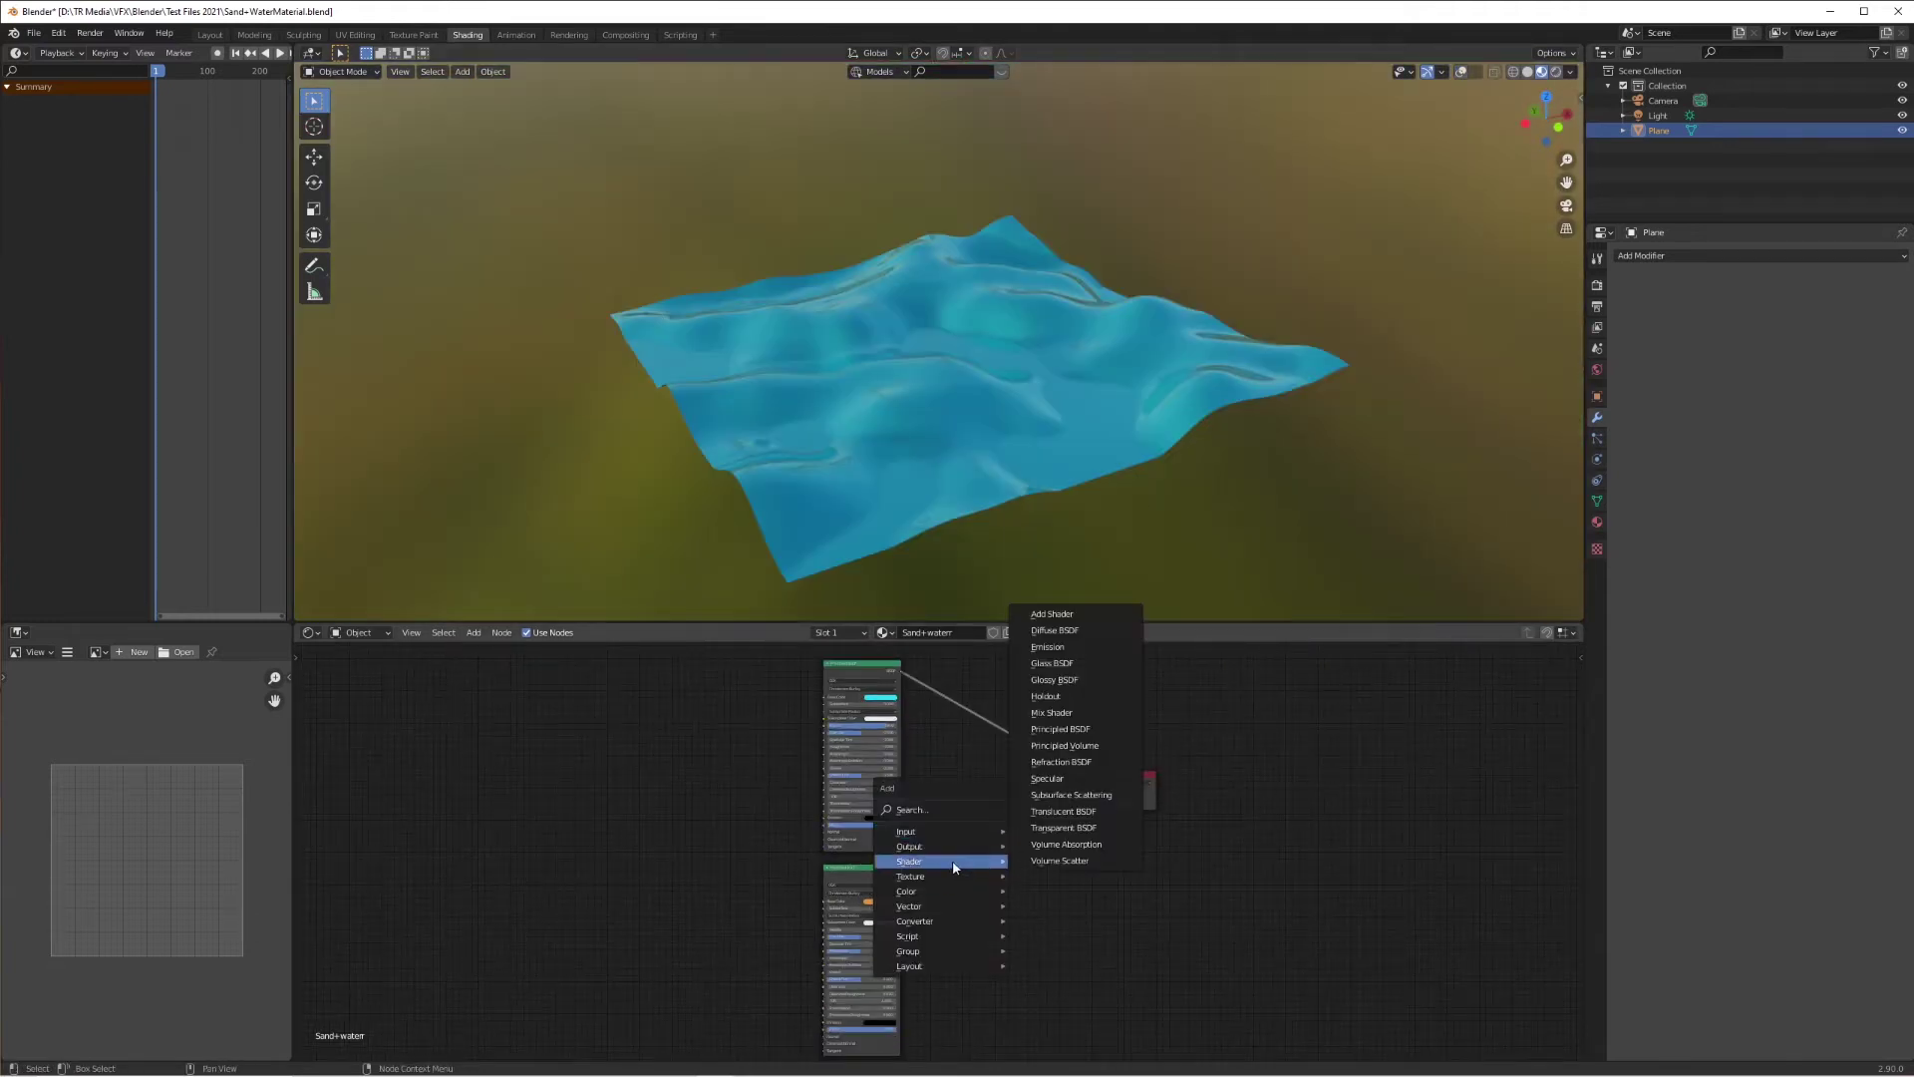
pyautogui.click(1072, 711)
pyautogui.click(1023, 733)
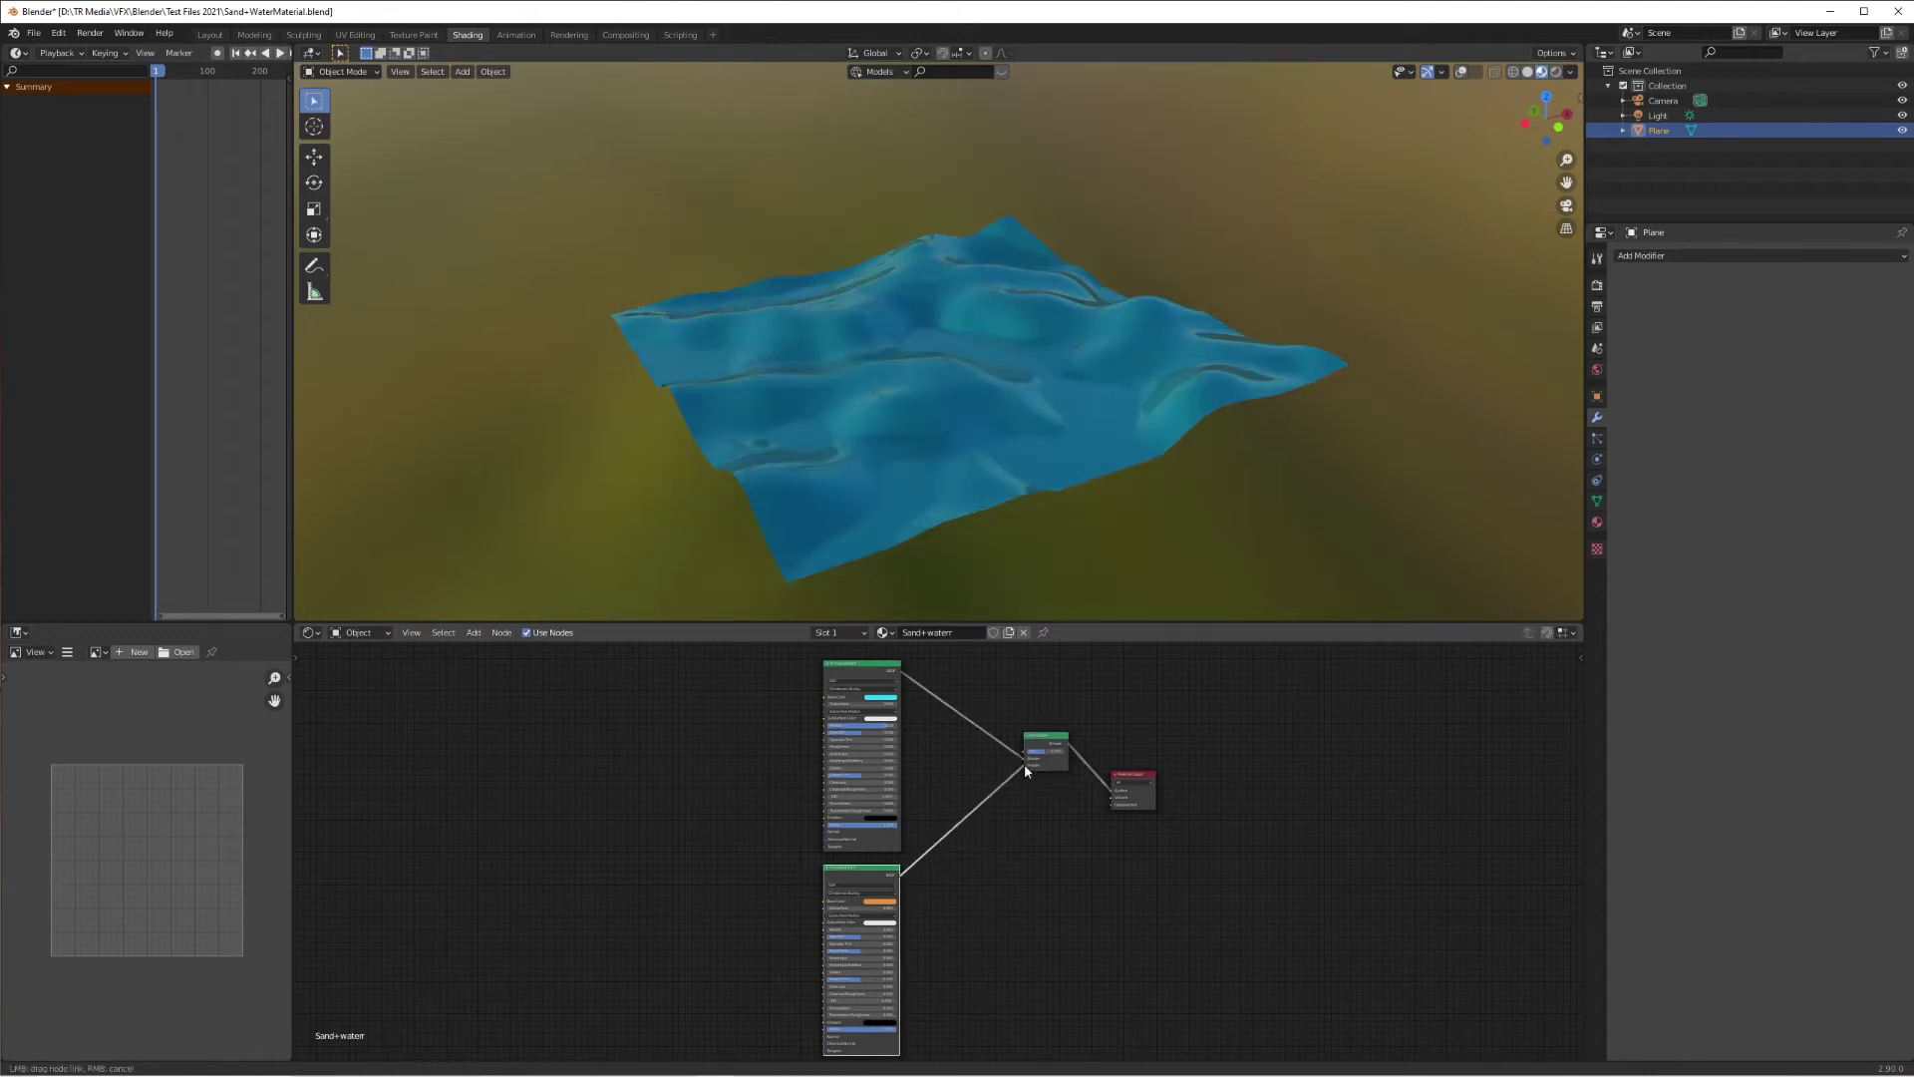
pyautogui.moveTo(1025, 765); pyautogui.dragTo(1027, 766)
pyautogui.moveTo(1068, 823); pyautogui.dragTo(1072, 853, button='middle')
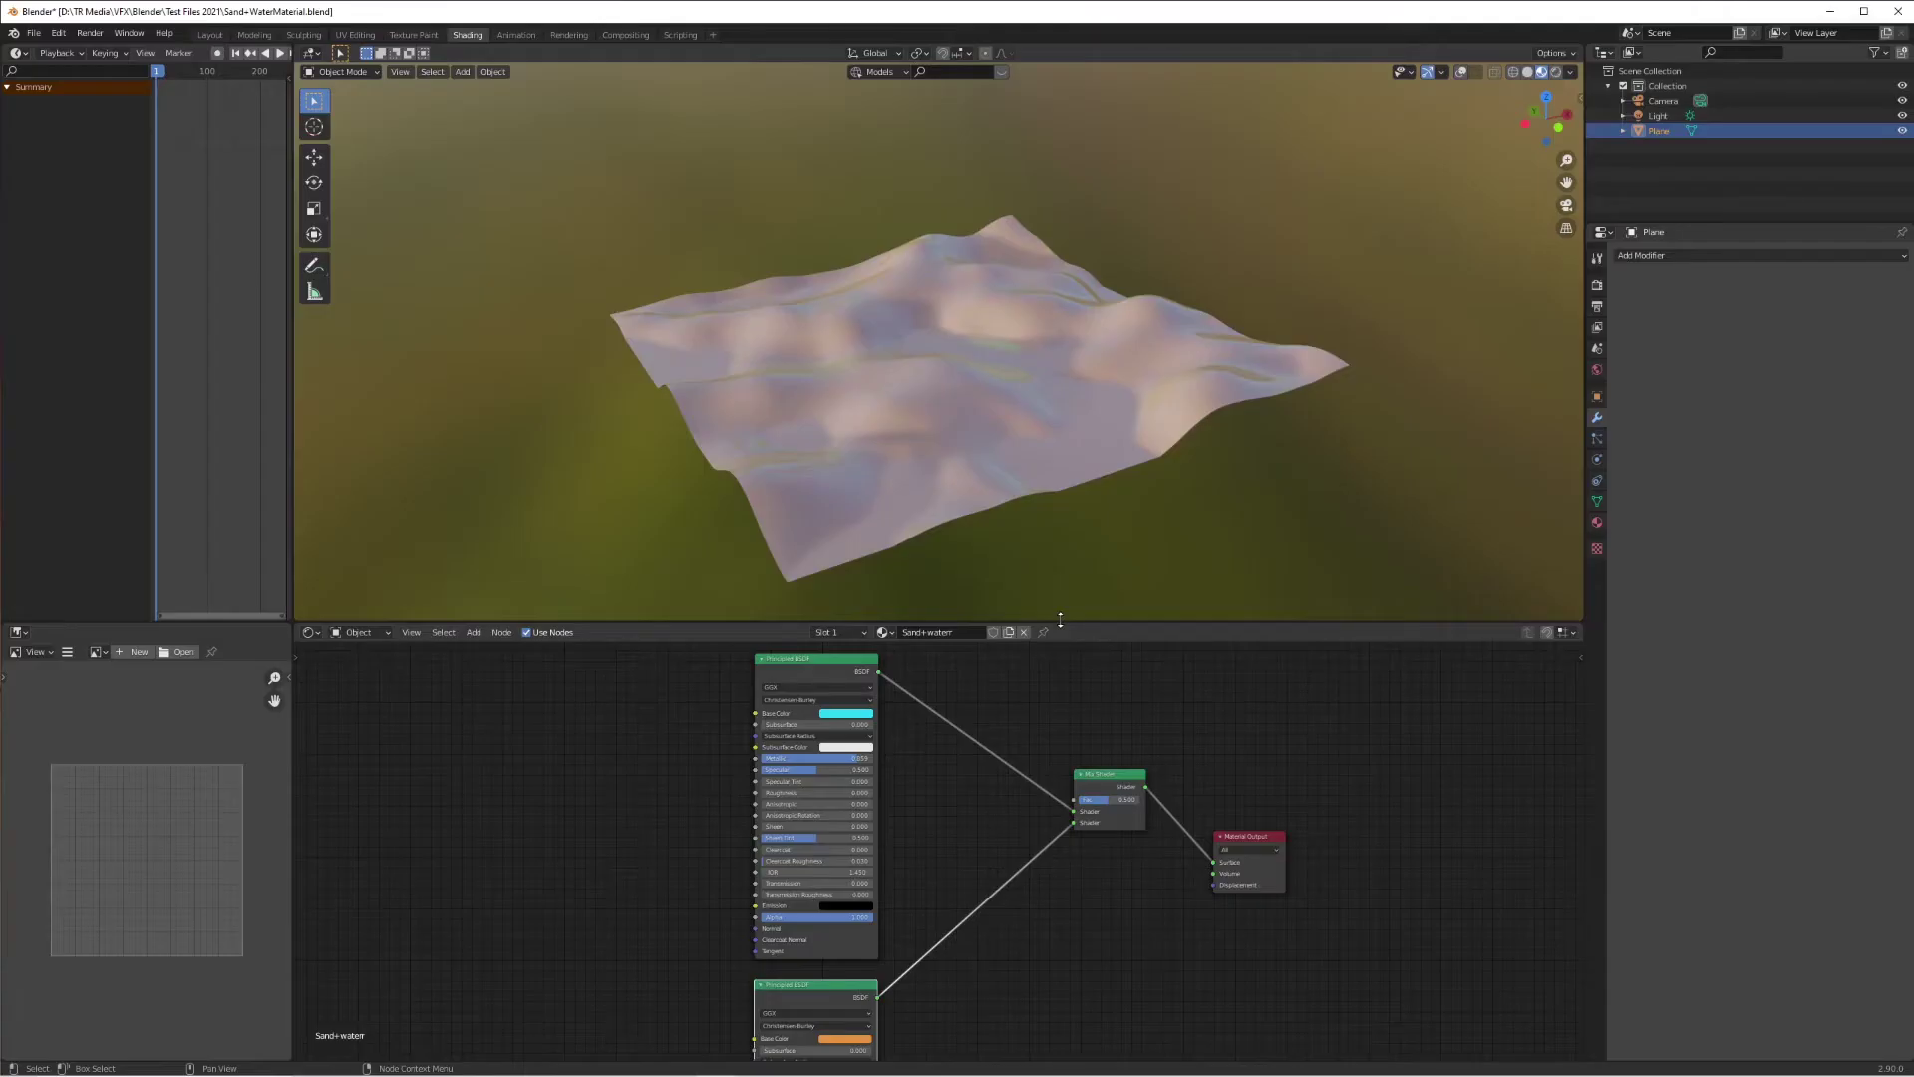
# Step: Enlarge the node editor and inspect the evenly mixed terrain material from lower and higher angles
pyautogui.moveTo(1196, 1026); pyautogui.dragTo(1224, 863)
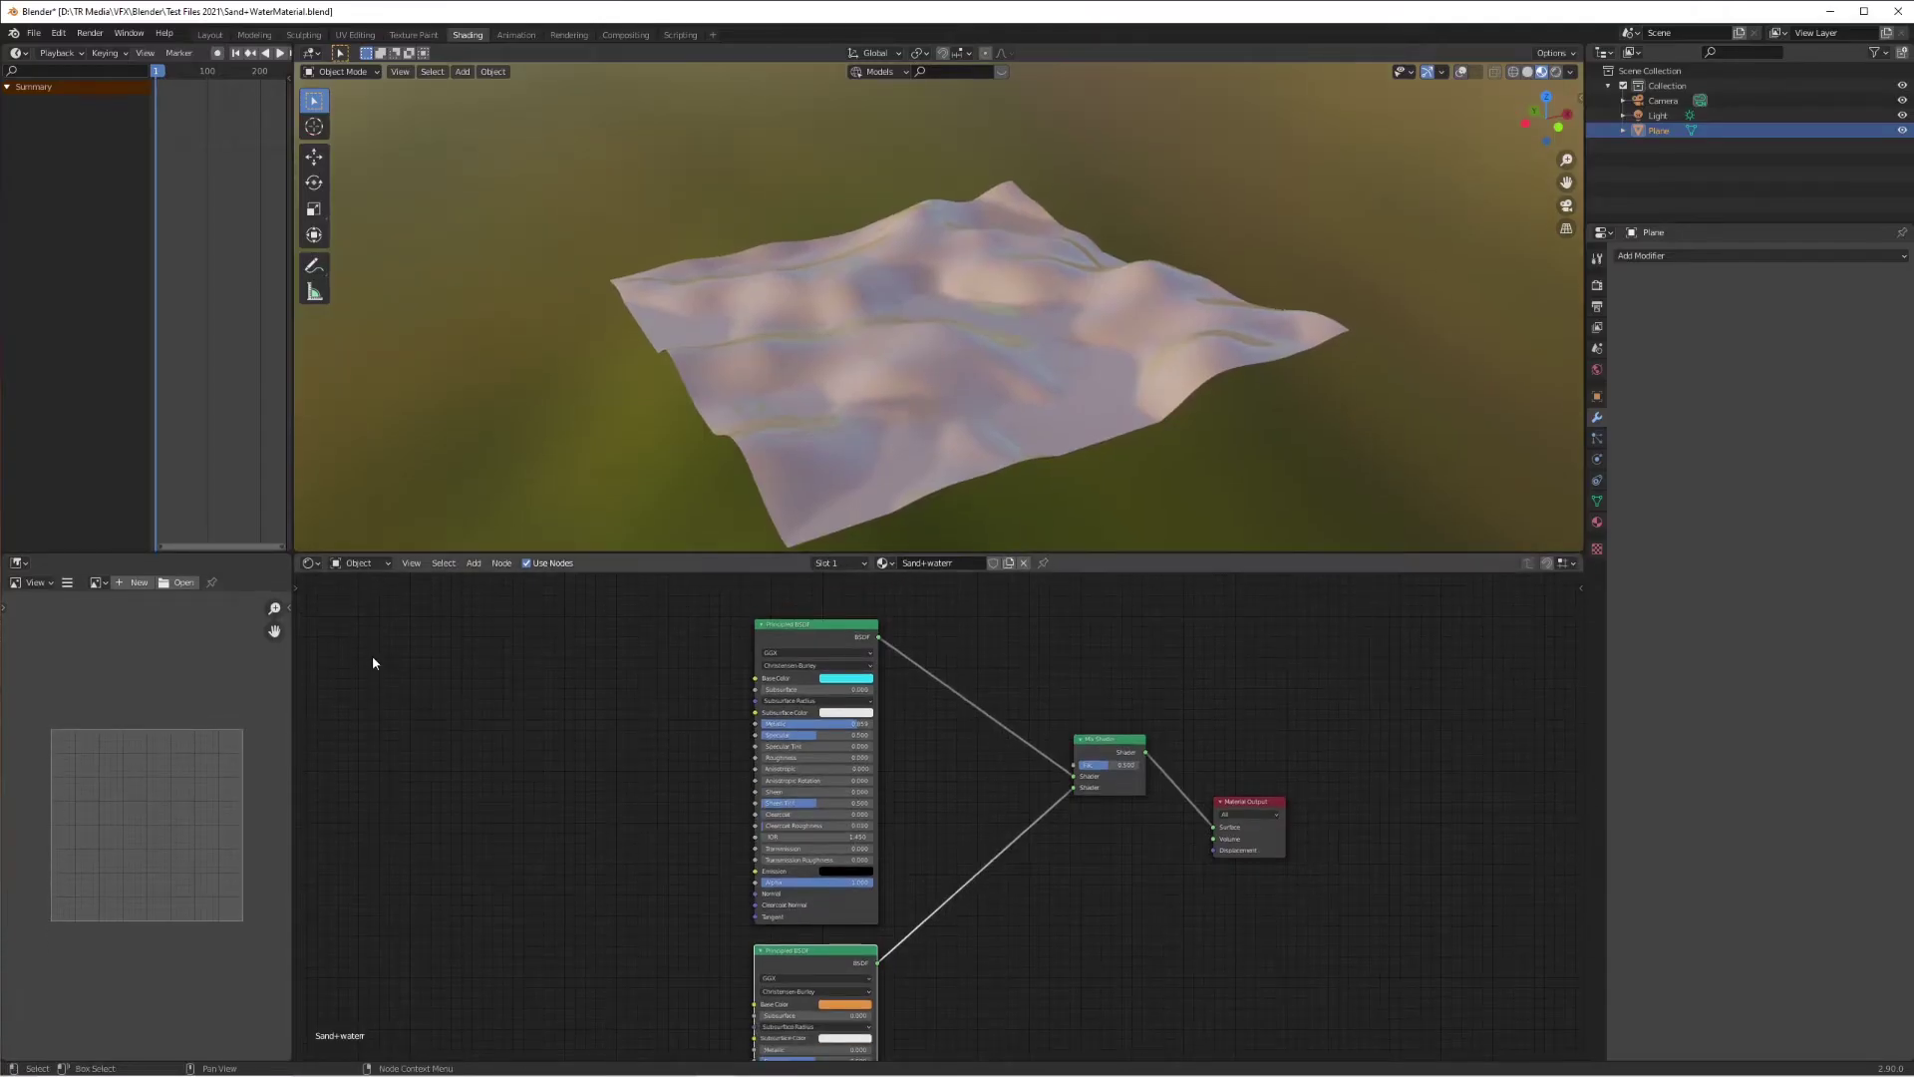
pyautogui.moveTo(1107, 771)
pyautogui.mouseDown()
pyautogui.moveTo(1137, 771)
pyautogui.moveTo(1082, 771)
pyautogui.moveTo(1139, 765)
pyautogui.moveTo(1116, 765)
pyautogui.mouseUp()
pyautogui.keyDown('shift'); pyautogui.scroll(2, 1120, 960); pyautogui.keyUp('shift')
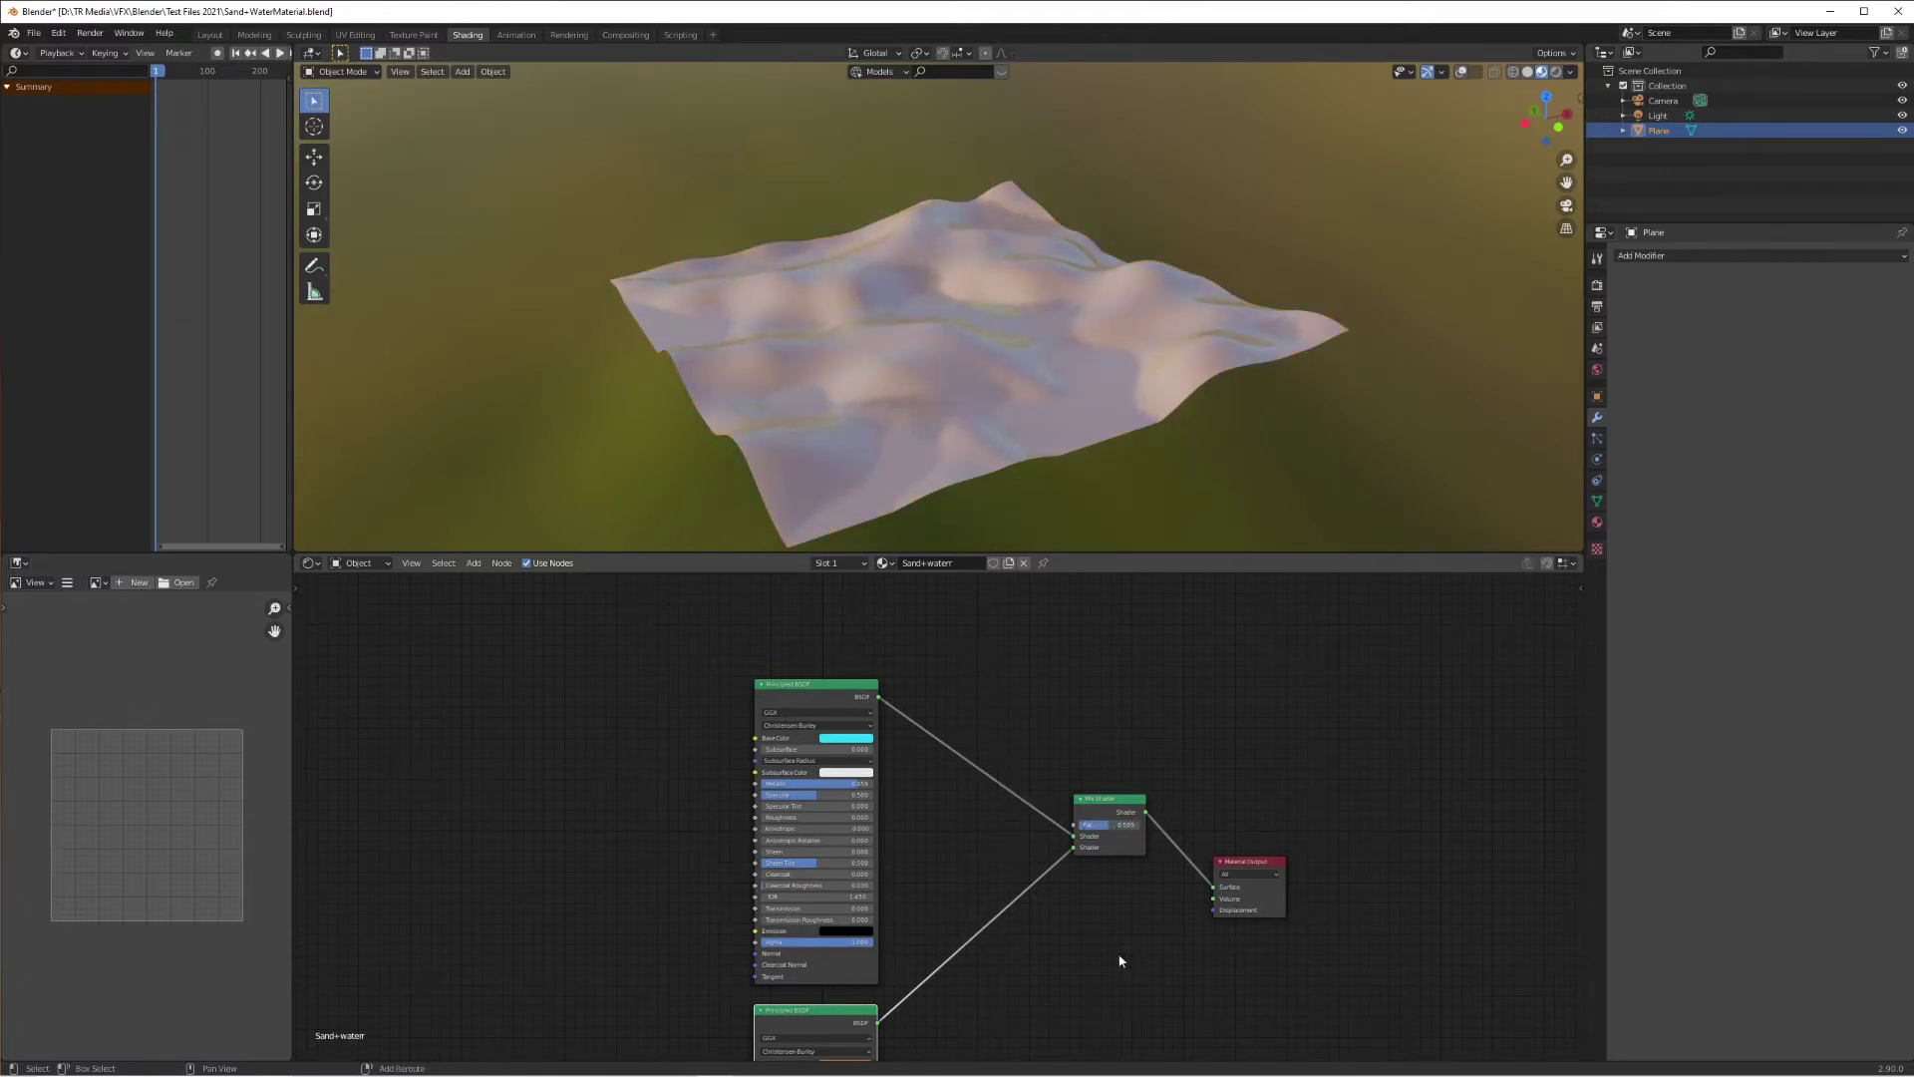
pyautogui.moveTo(981, 408); pyautogui.dragTo(1061, 380, button='middle')
pyautogui.scroll(3, 1092, 375)
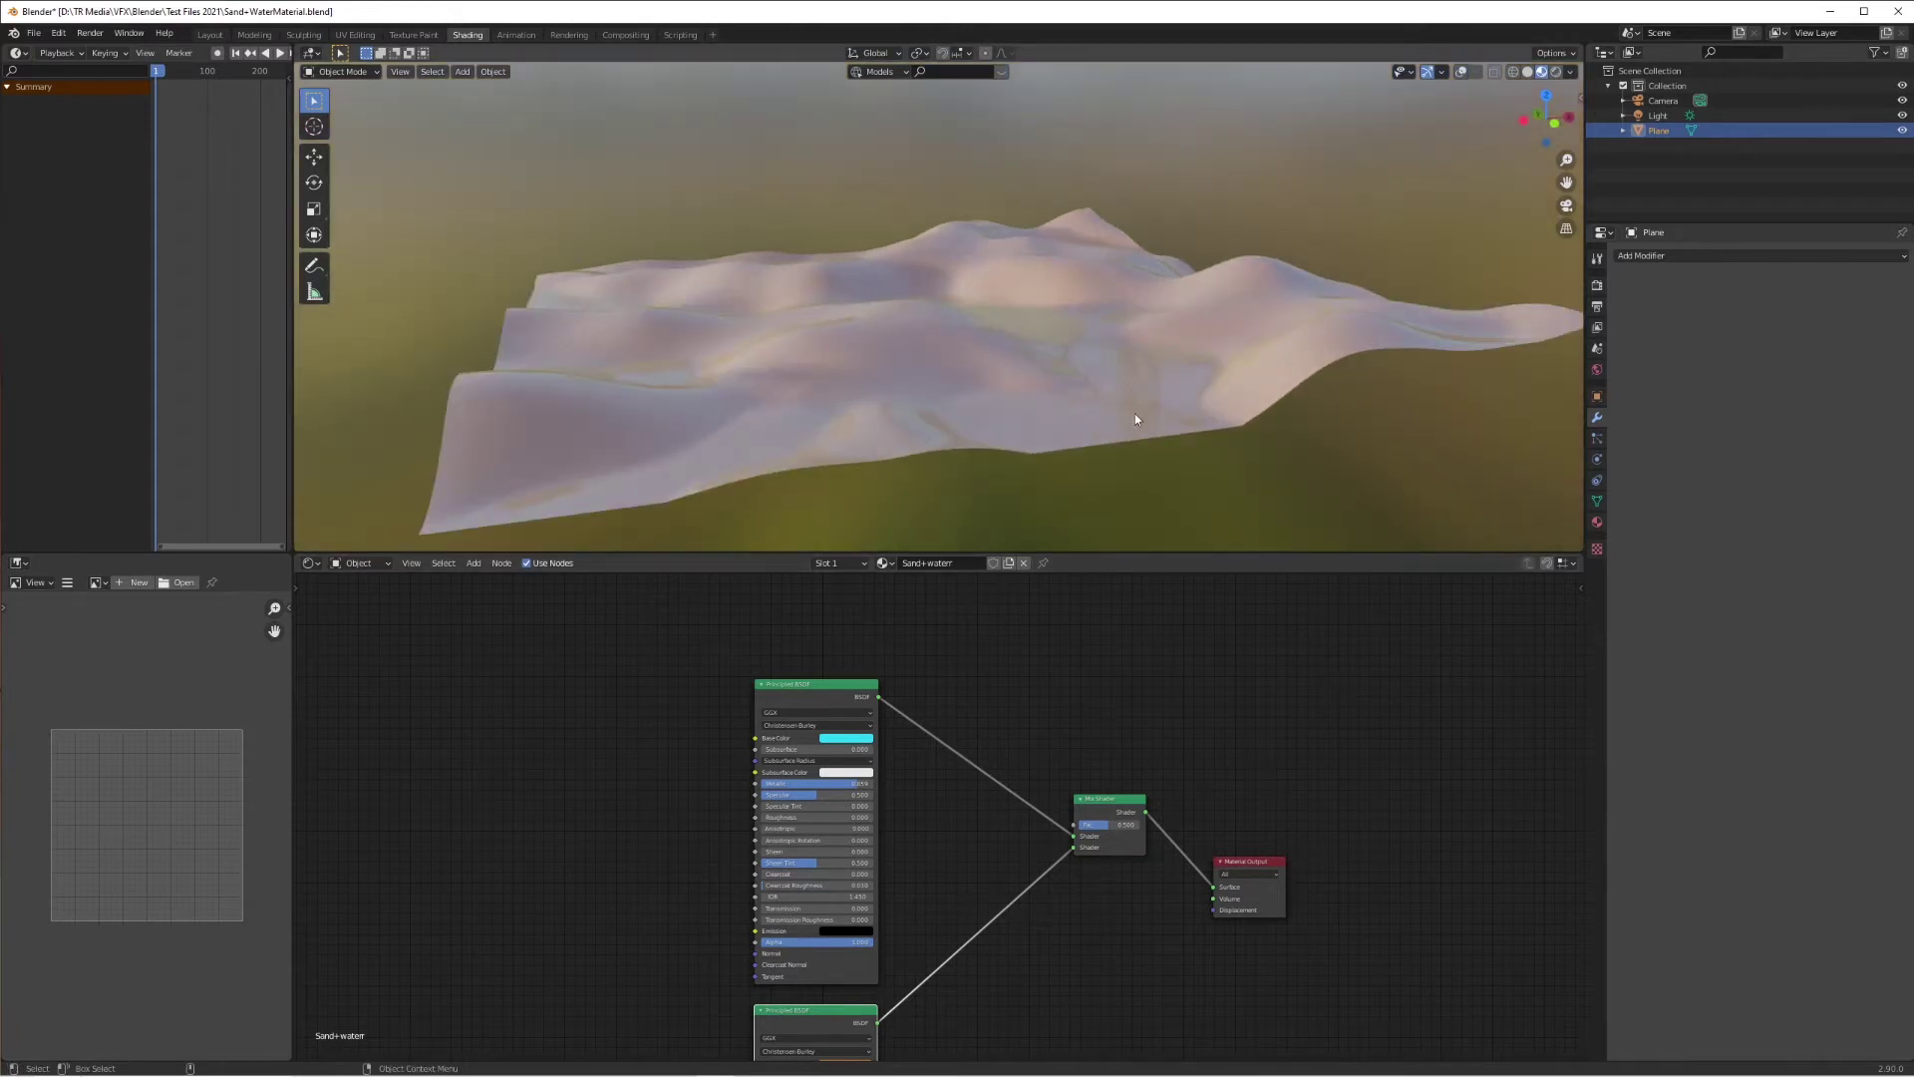
pyautogui.moveTo(1044, 436); pyautogui.dragTo(1081, 470, button='middle')
pyautogui.scroll(-1, 1112, 786)
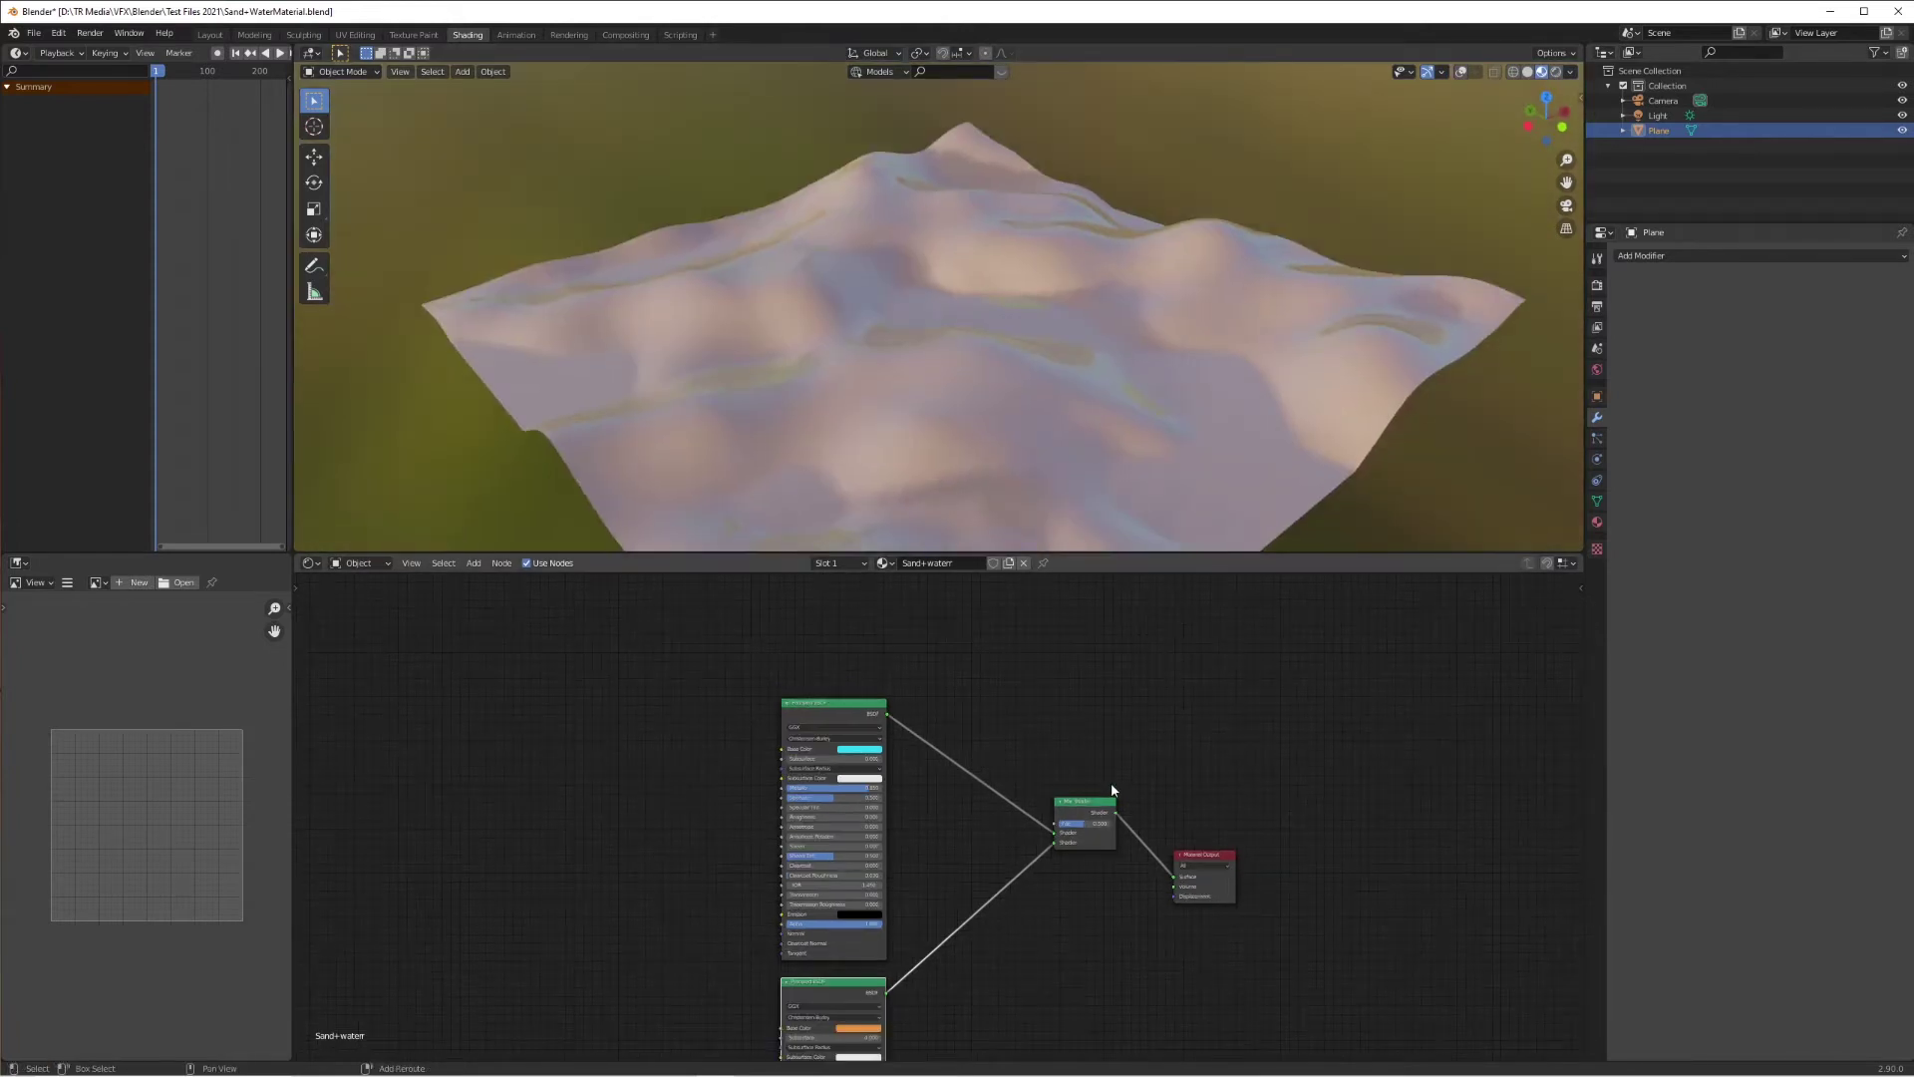
# Step: Add a Texture Coordinate node above the shaders and shift the Mix Shader and Material Output away to make room
pyautogui.hotkey('shift', 'a')
pyautogui.moveTo(1042, 756)
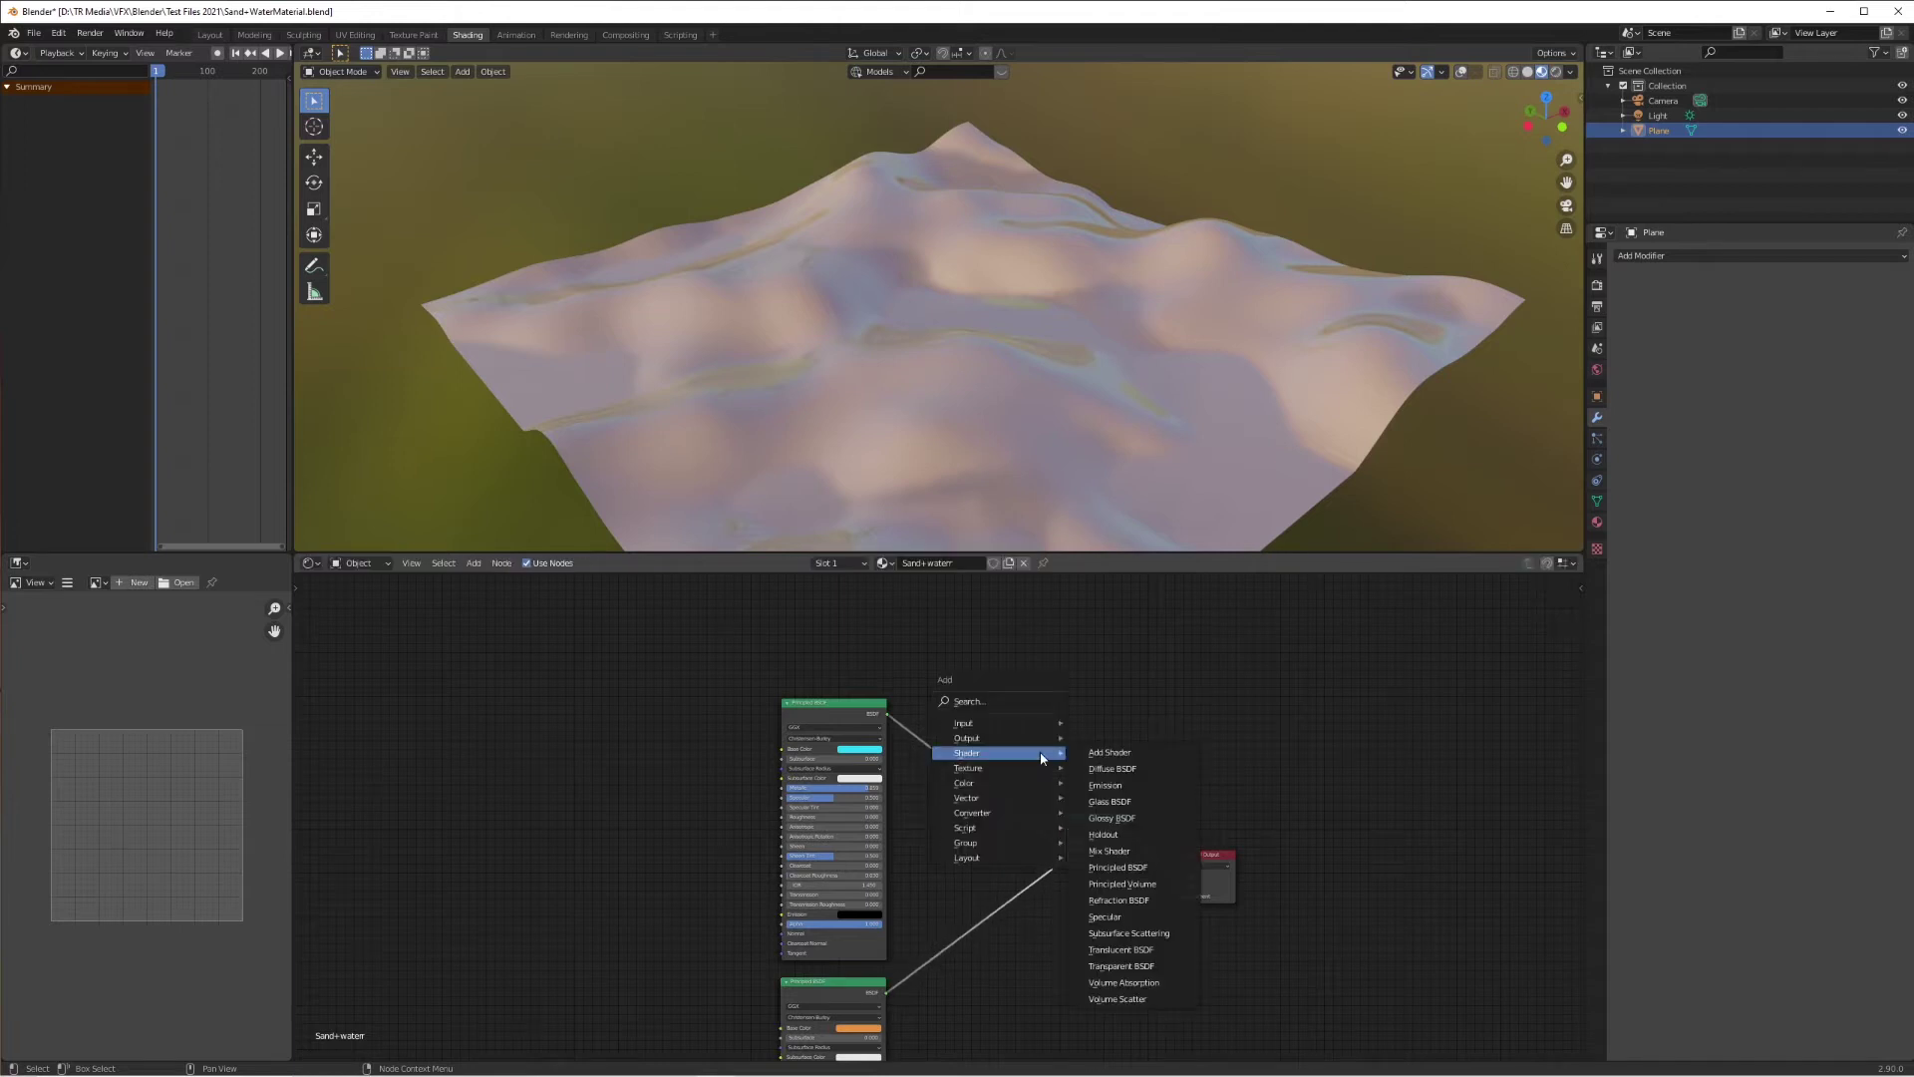
pyautogui.moveTo(1059, 725)
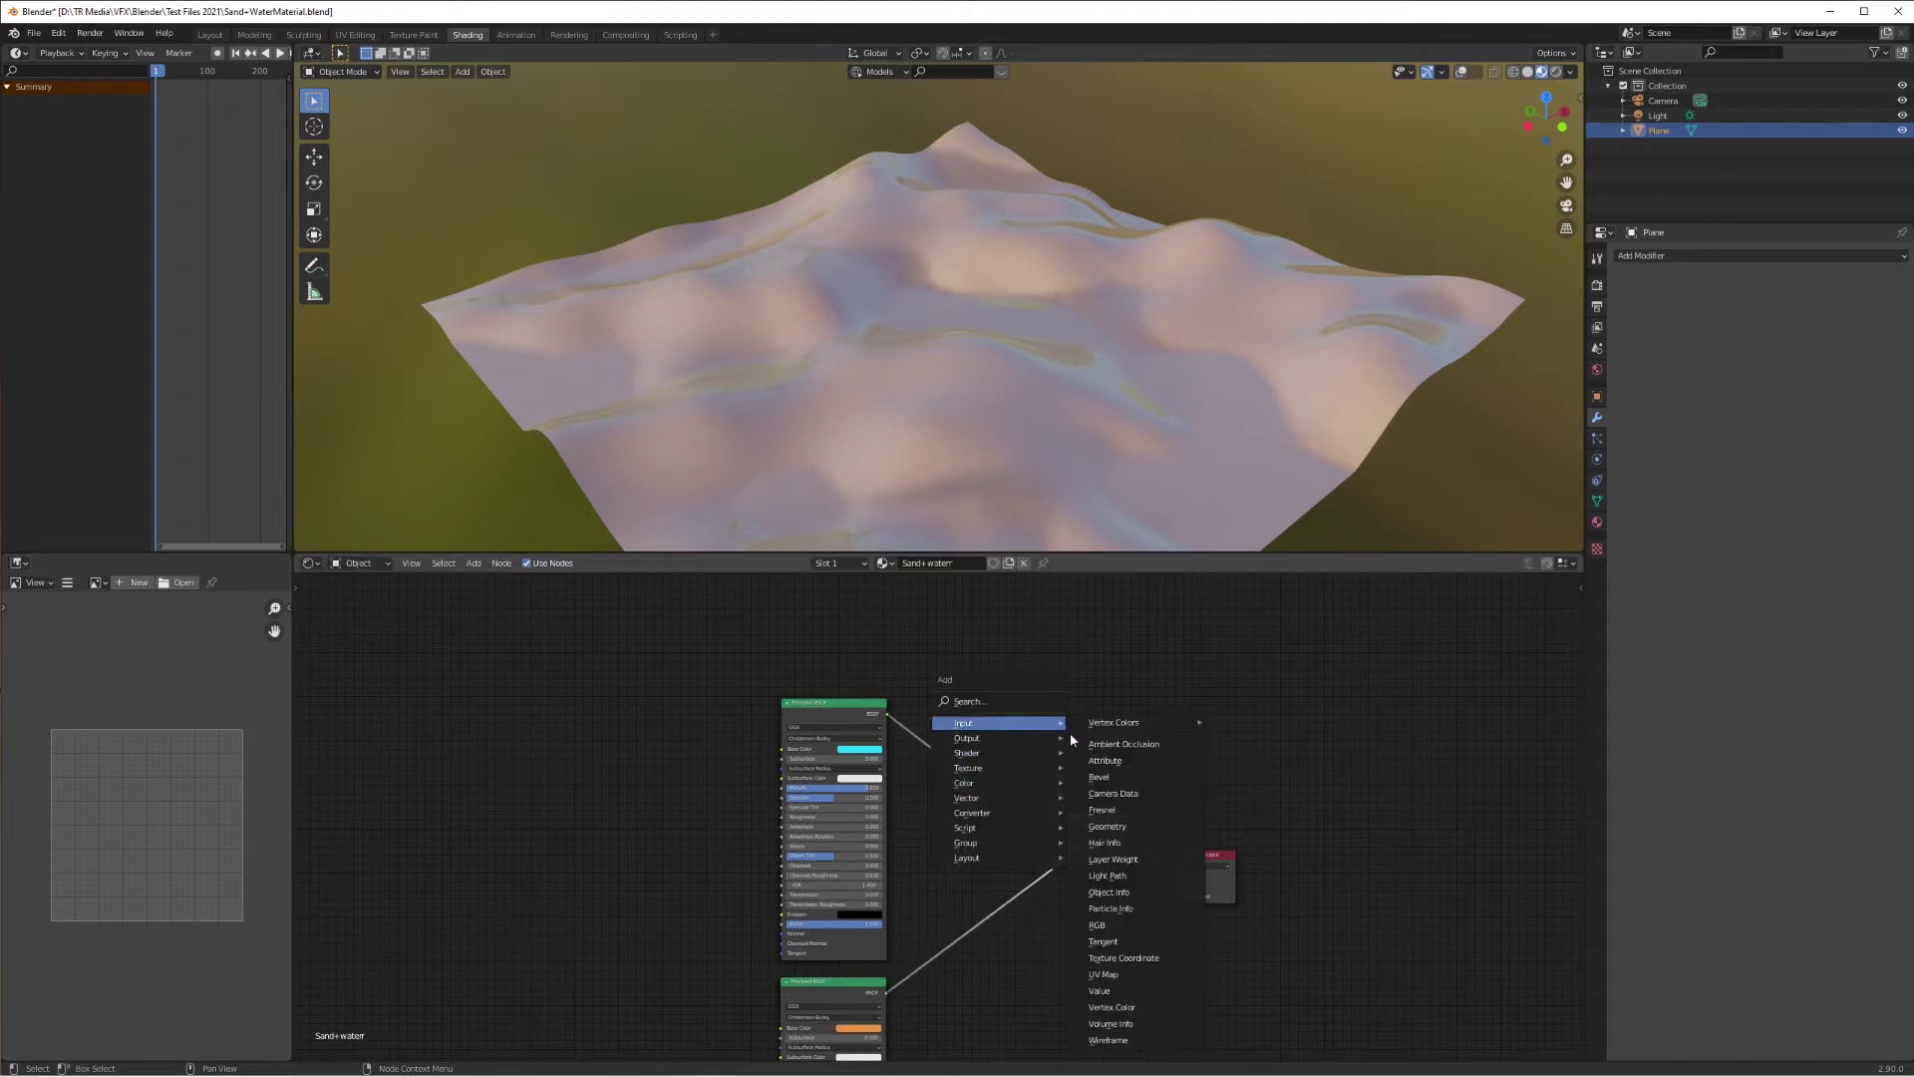
pyautogui.click(1121, 956)
pyautogui.click(1019, 768)
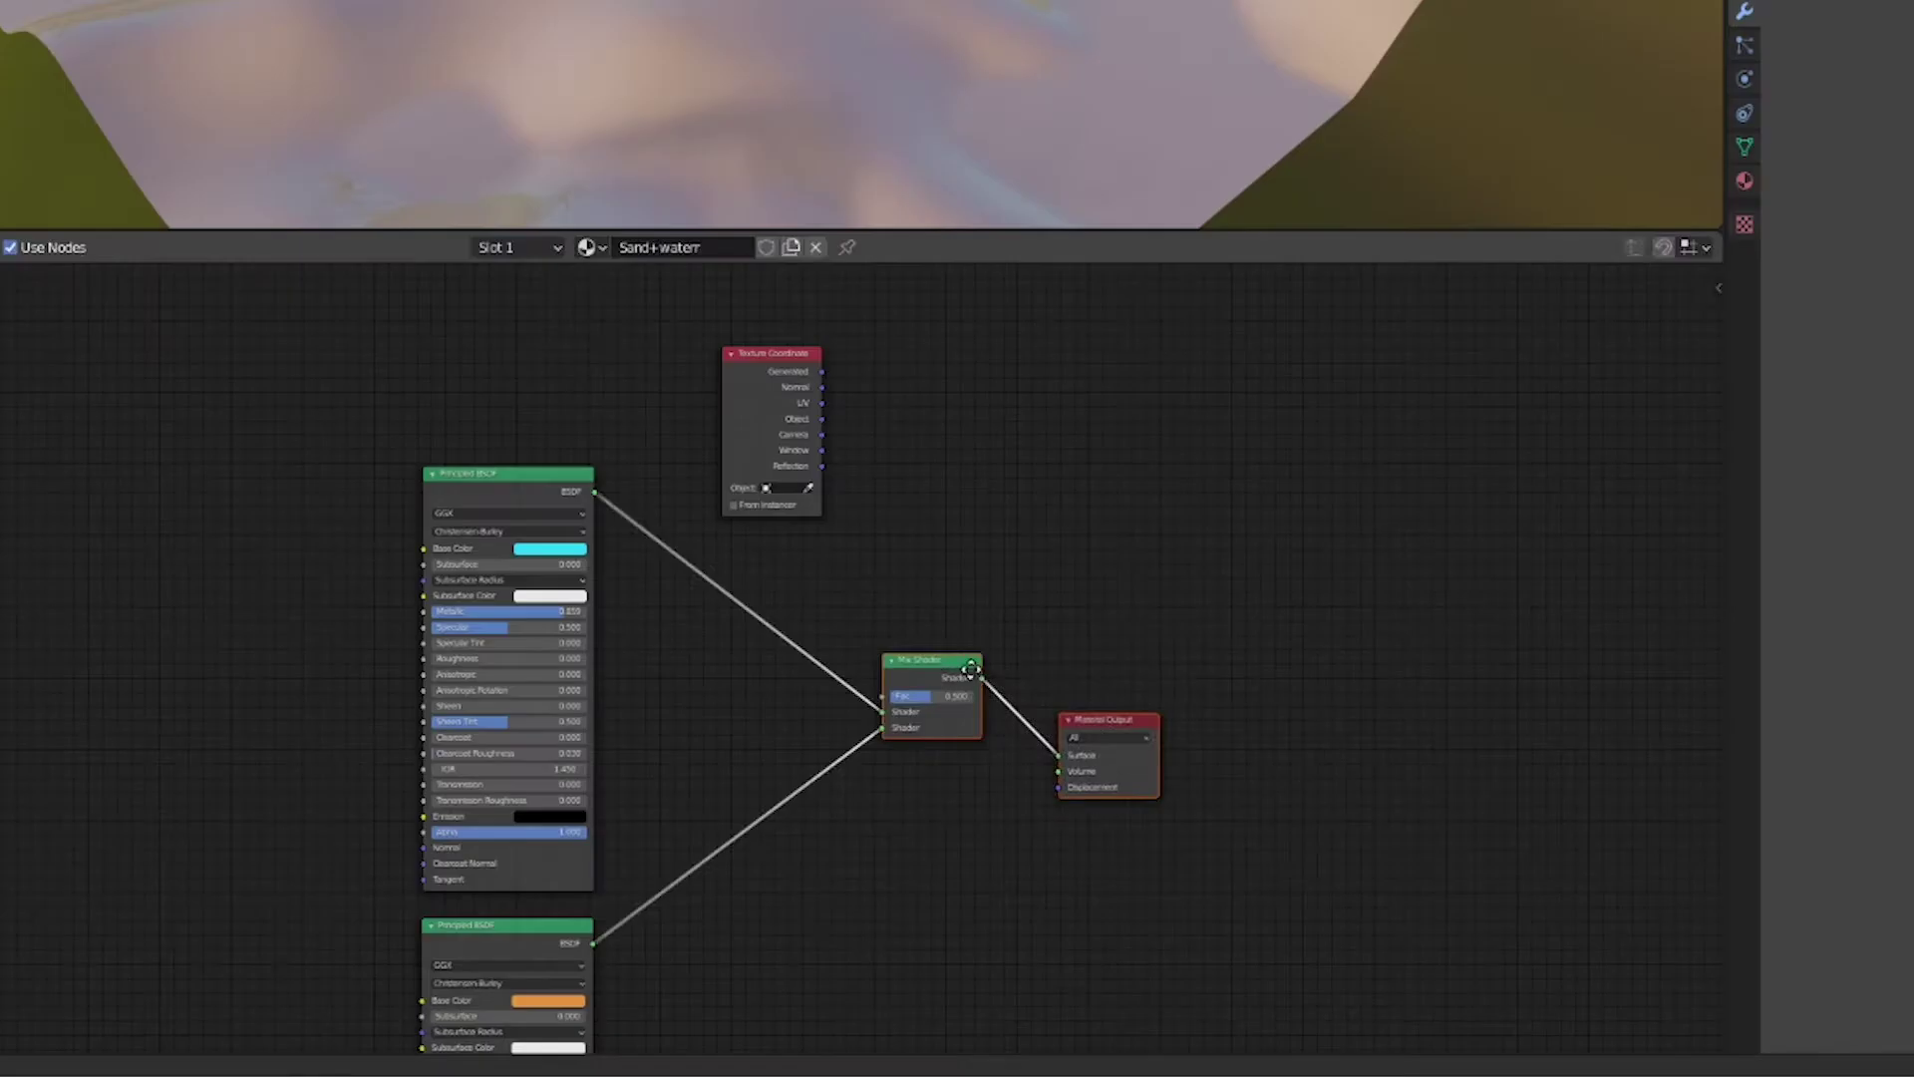
pyautogui.moveTo(970, 670); pyautogui.dragTo(1142, 672)
# Step: Add a Separate XYZ node and line it up beside the Texture Coordinate node
pyautogui.hotkey('shift', 'a')
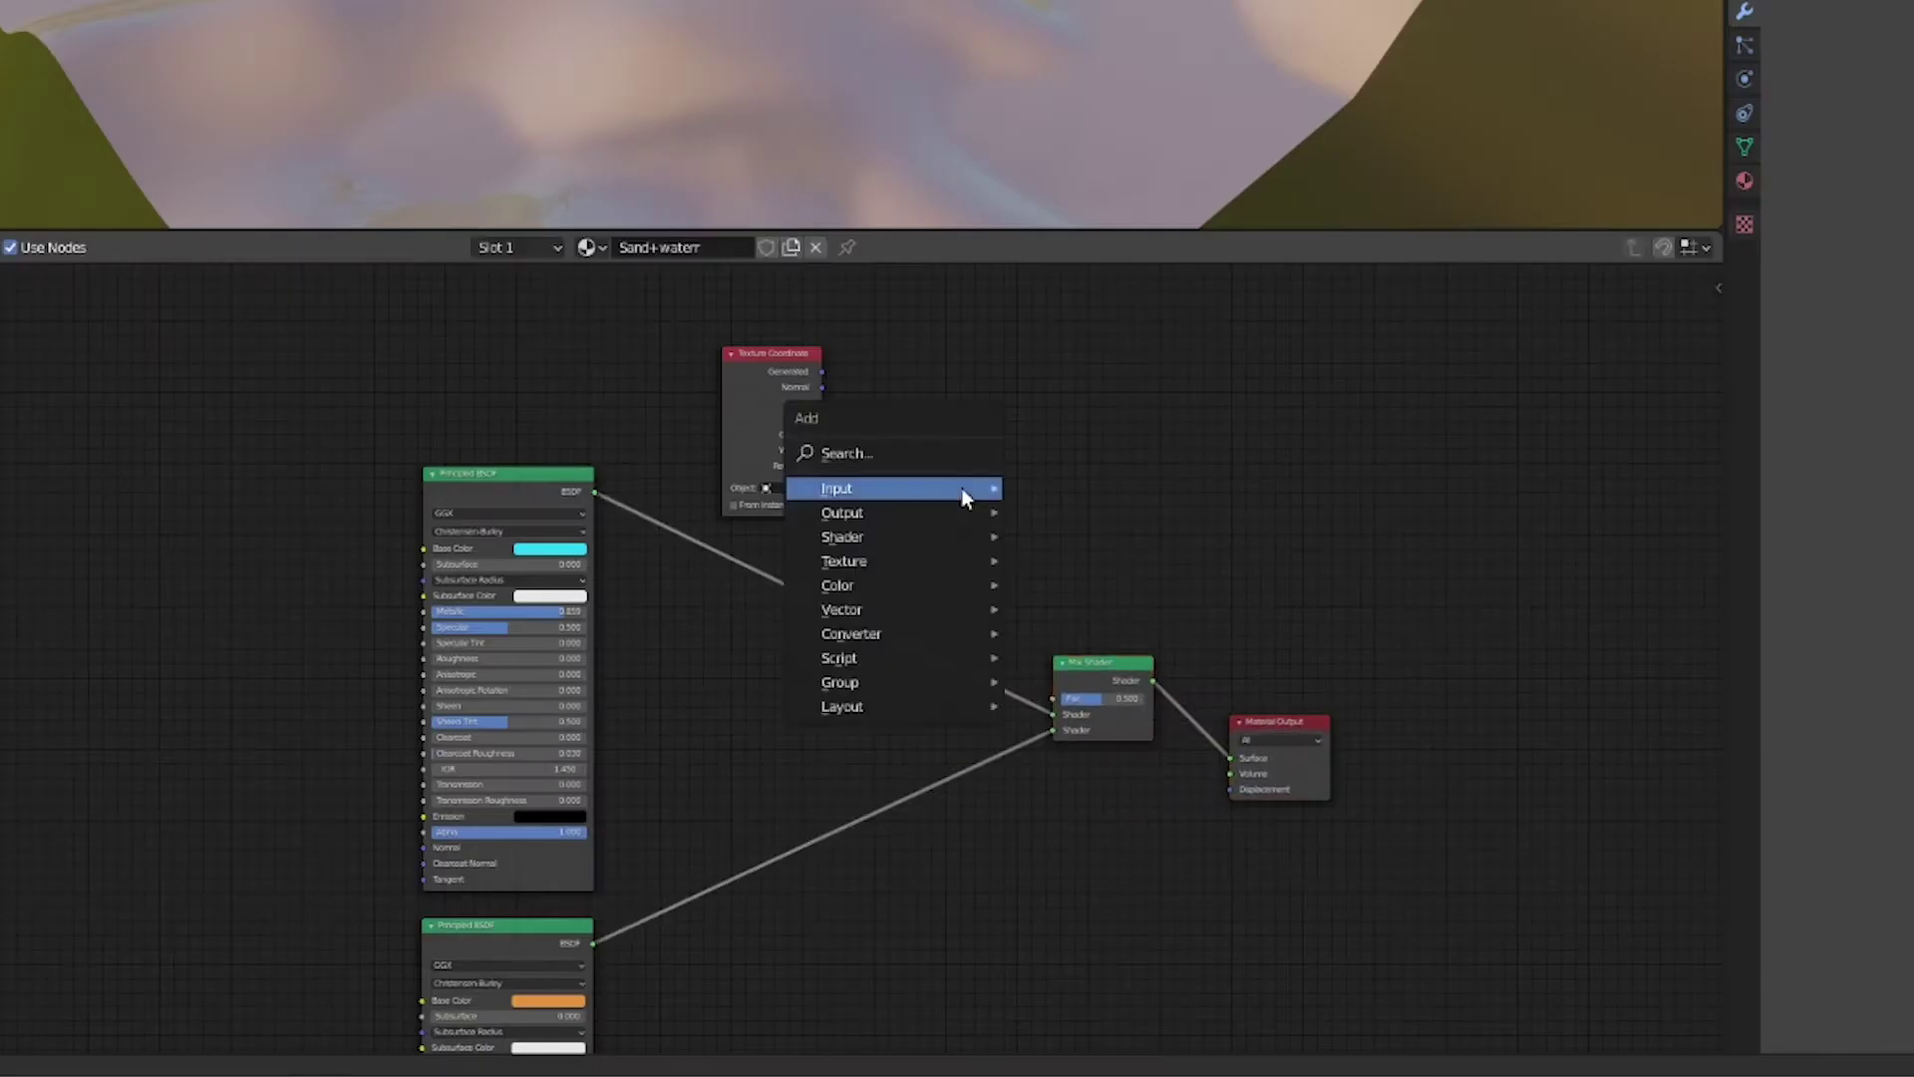
pyautogui.moveTo(913, 637)
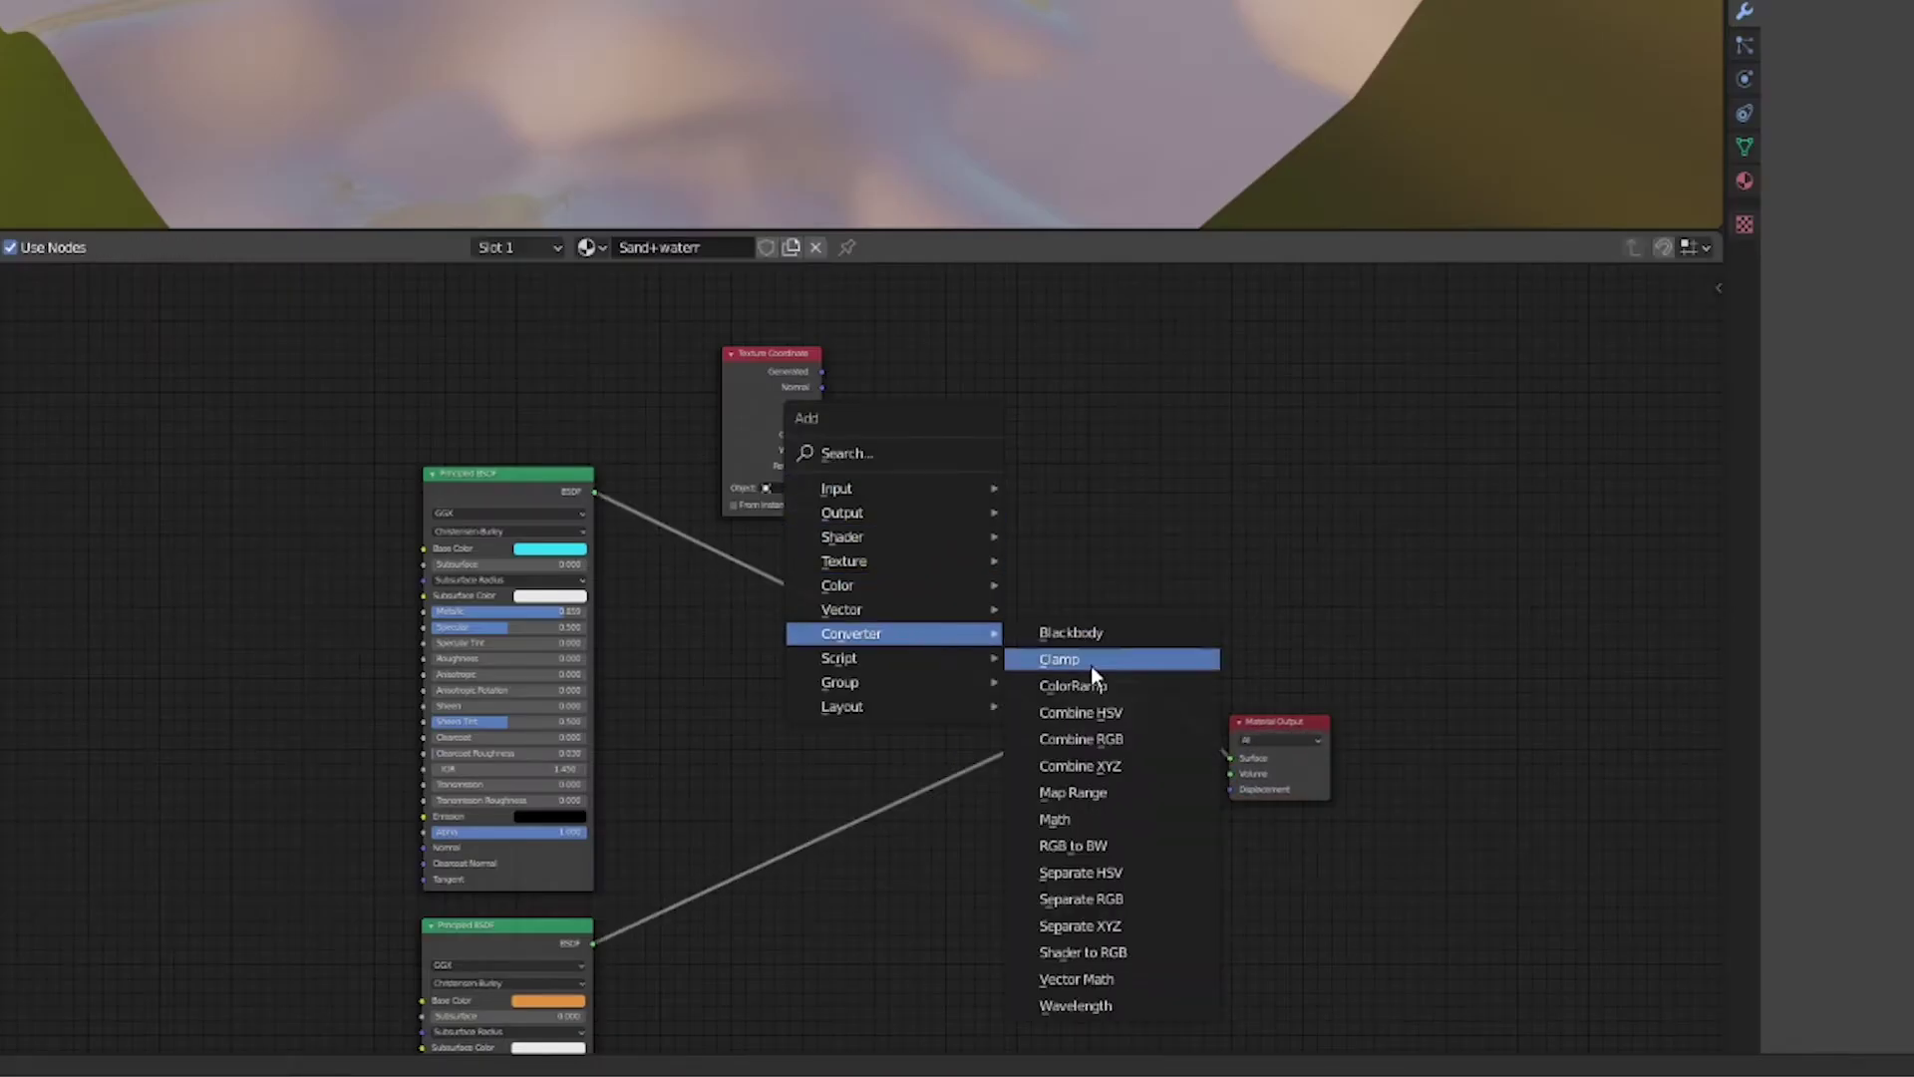
pyautogui.click(1111, 922)
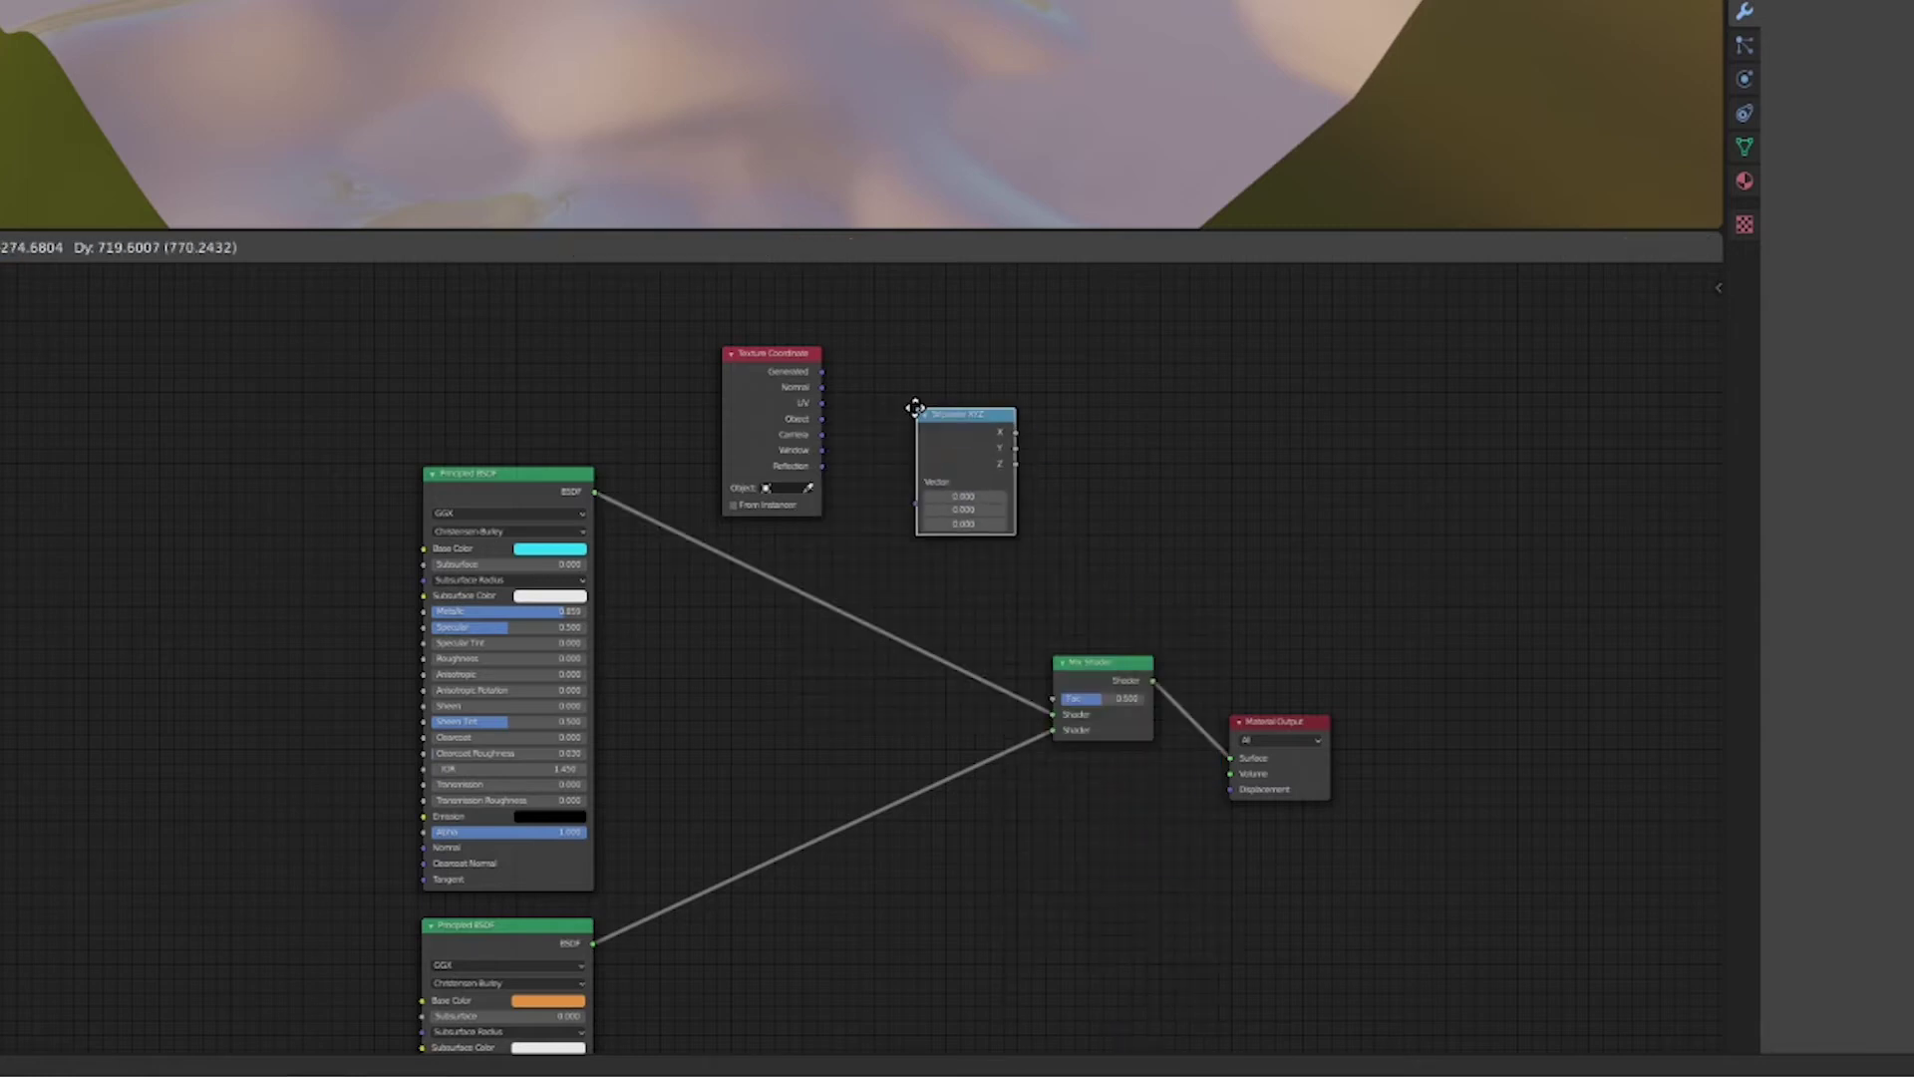
pyautogui.click(882, 387)
pyautogui.moveTo(805, 351); pyautogui.dragTo(737, 335)
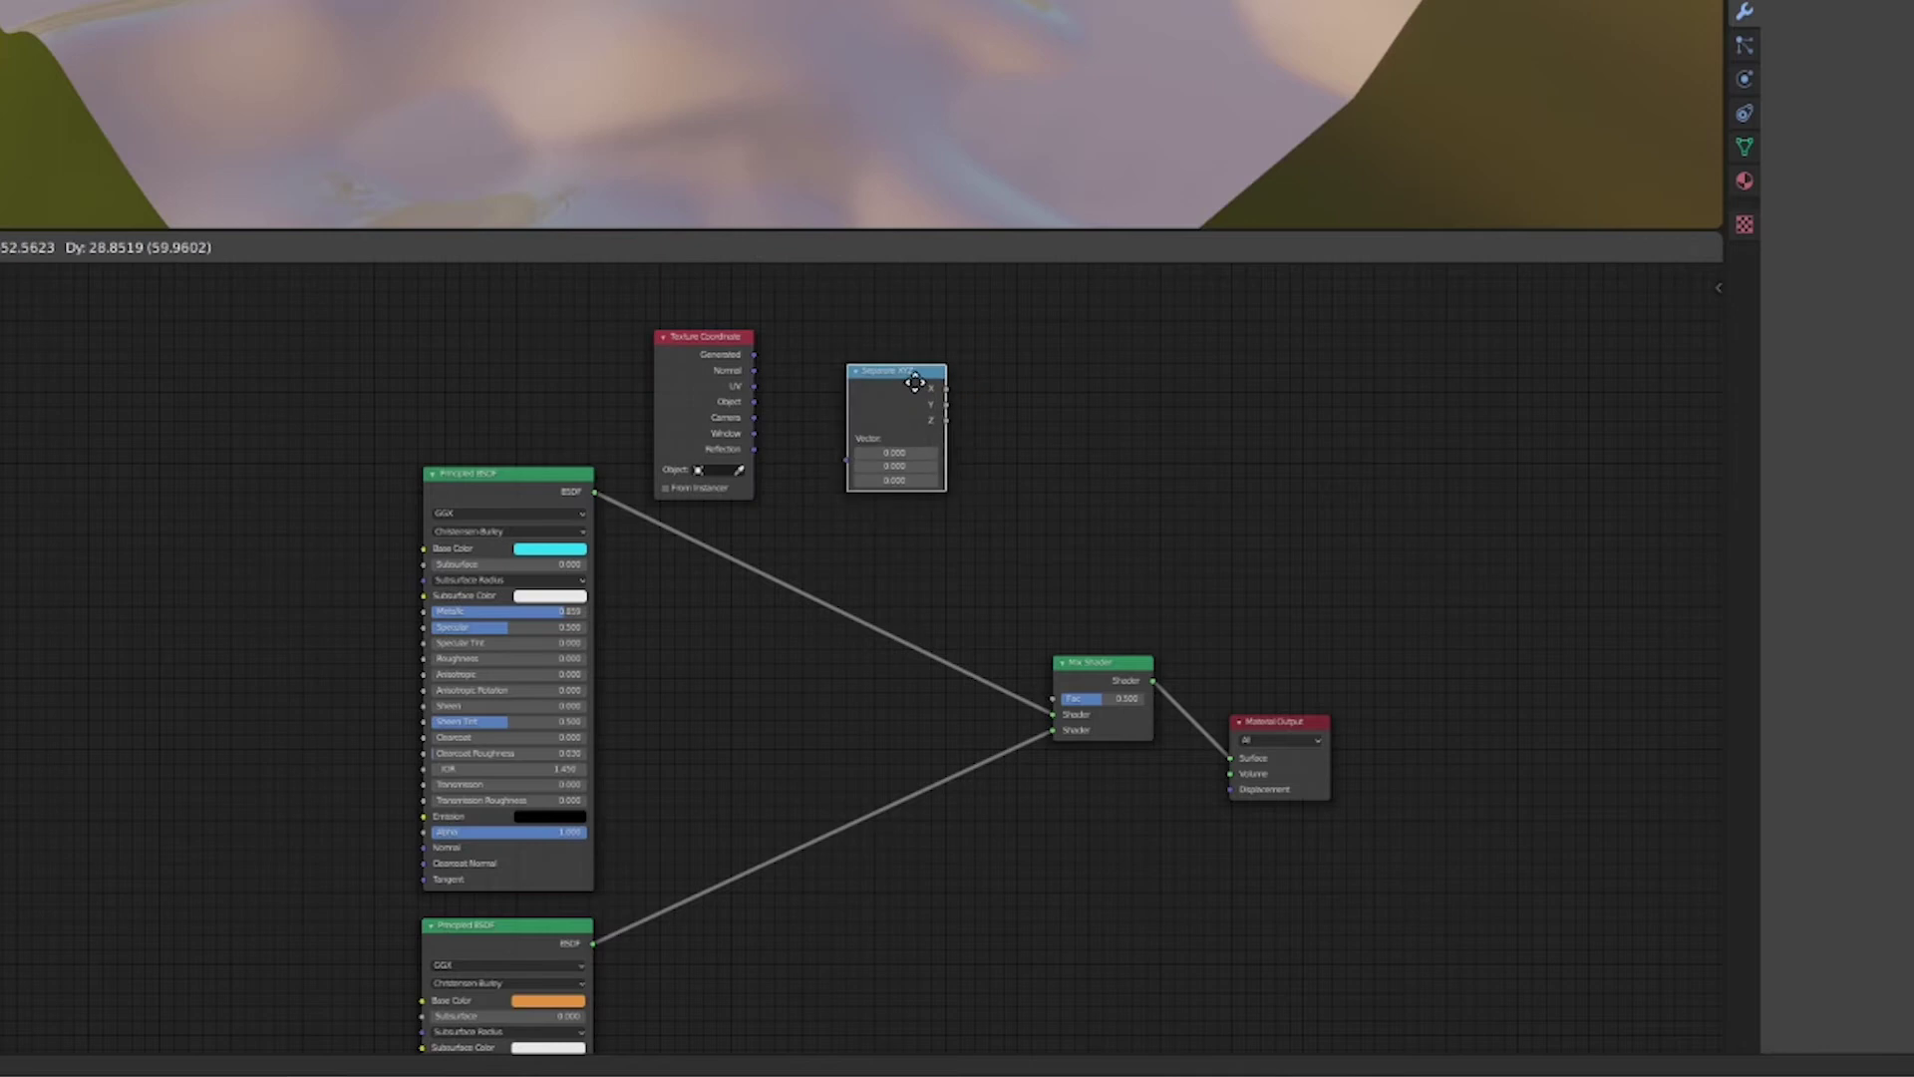
pyautogui.click(914, 382)
# Step: Add a ColorRamp after the Separate XYZ node and move the Mix Shader and Material Output farther away
pyautogui.hotkey('shift', 'a')
pyautogui.moveTo(1005, 516)
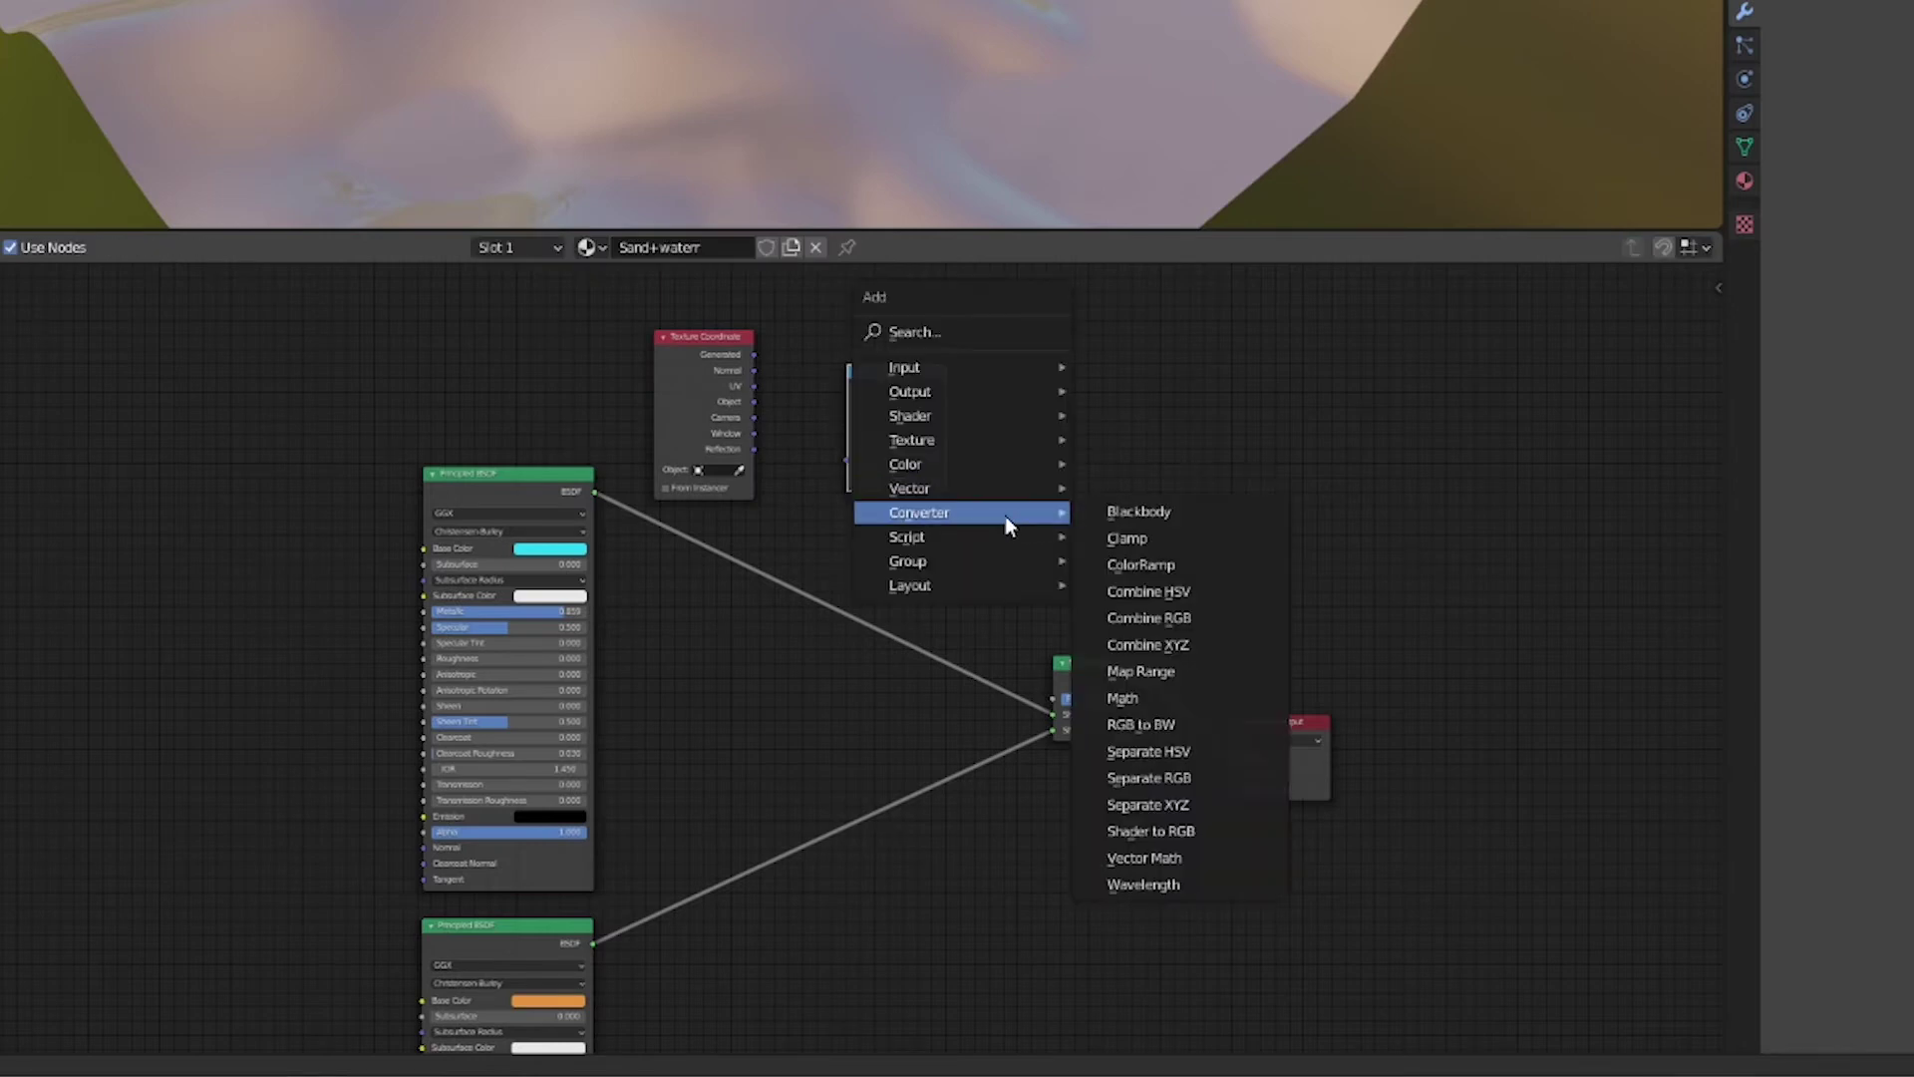
pyautogui.click(1207, 567)
pyautogui.click(1002, 396)
pyautogui.moveTo(1107, 665); pyautogui.dragTo(1405, 639)
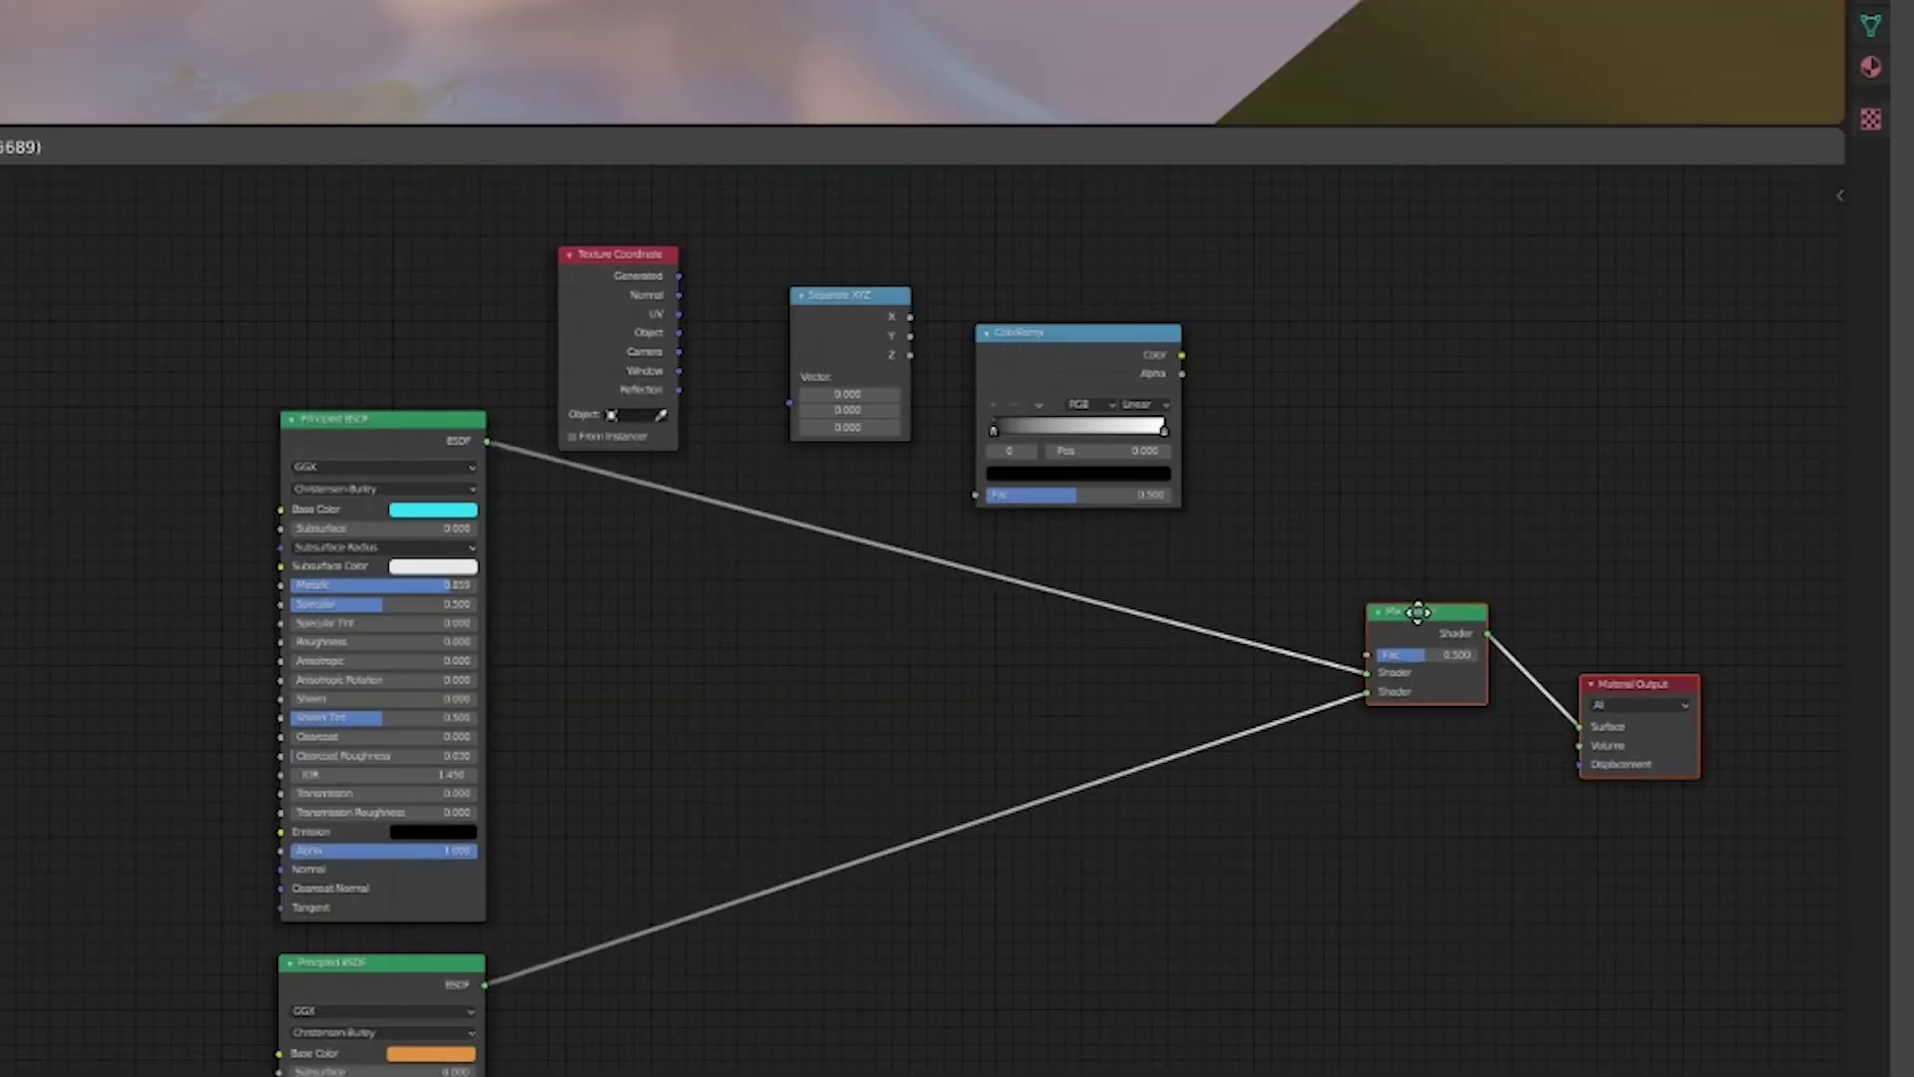
# Step: Route the Generated coordinates through Separate XYZ and its Z output through the ColorRamp to the Mix Shader's Fac
pyautogui.moveTo(679, 276); pyautogui.dragTo(789, 377)
pyautogui.moveTo(910, 354); pyautogui.dragTo(934, 379)
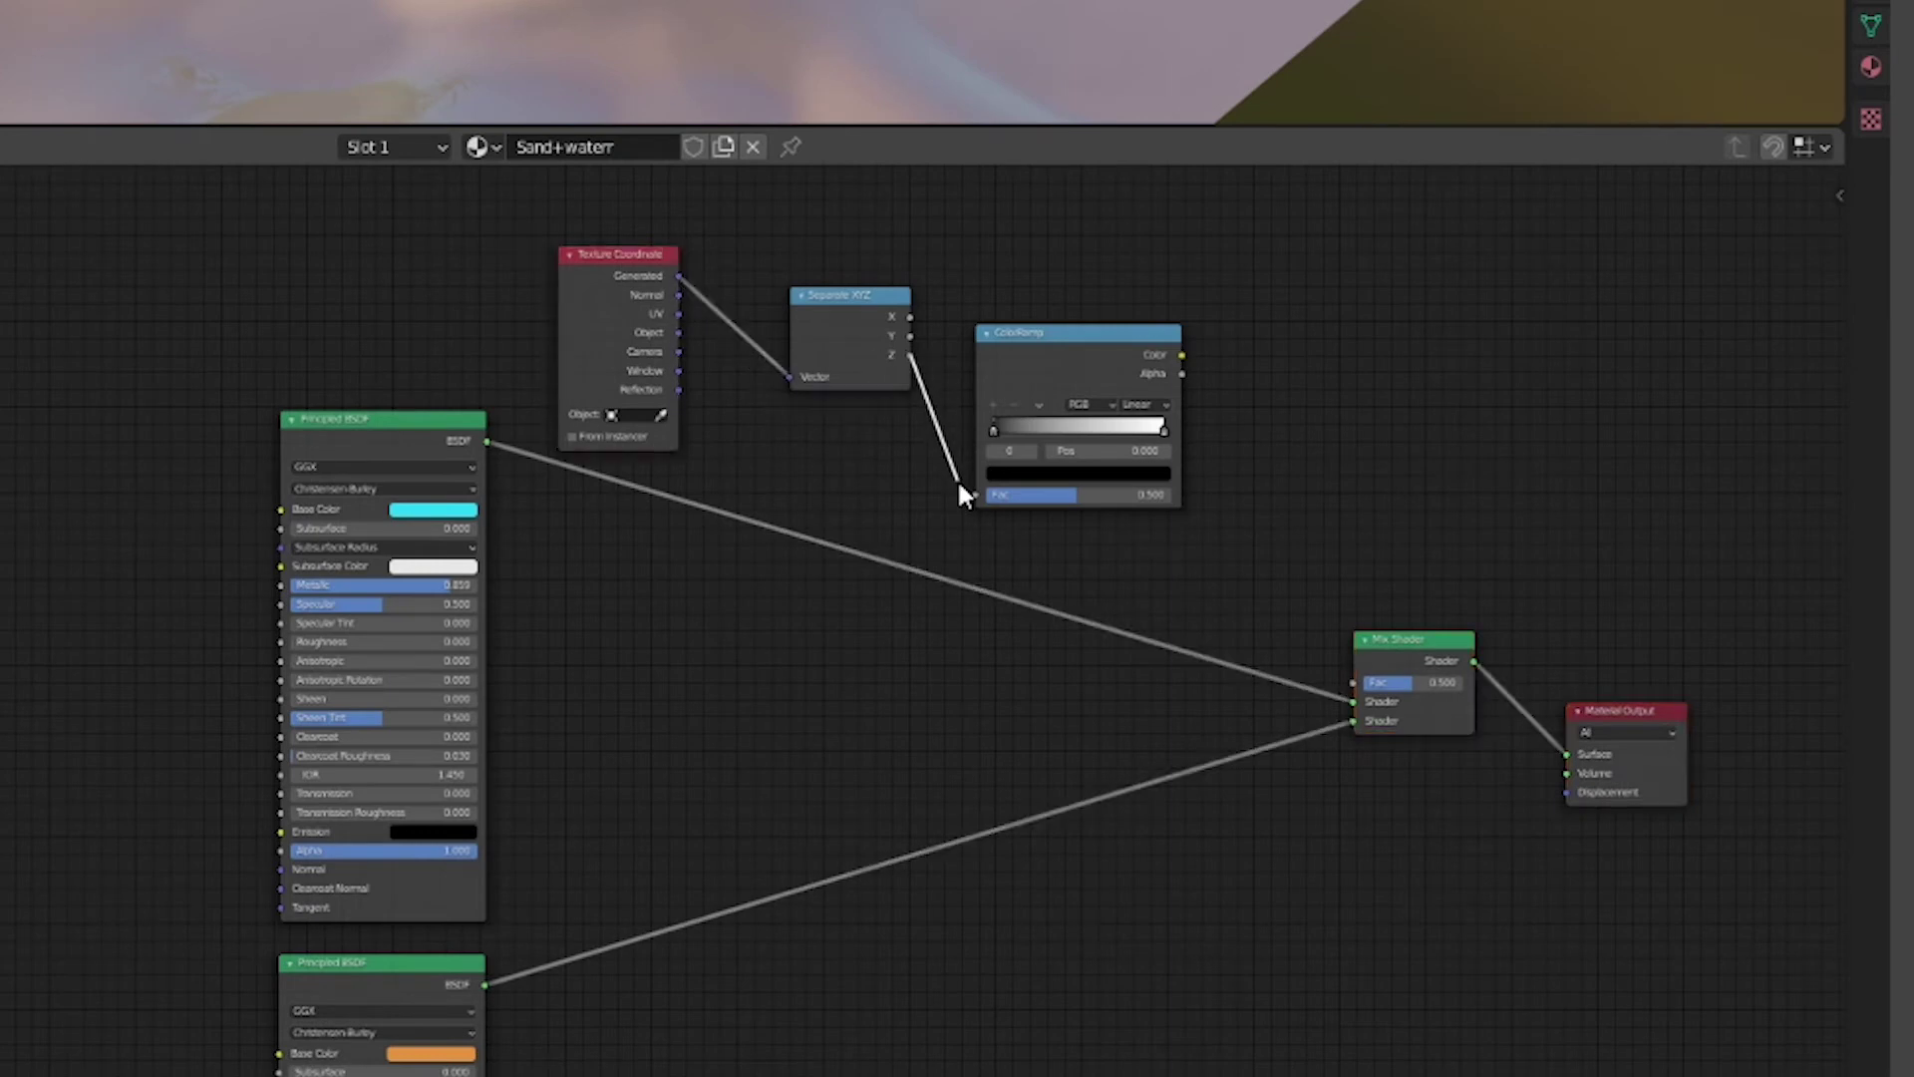
pyautogui.moveTo(962, 494); pyautogui.dragTo(975, 495)
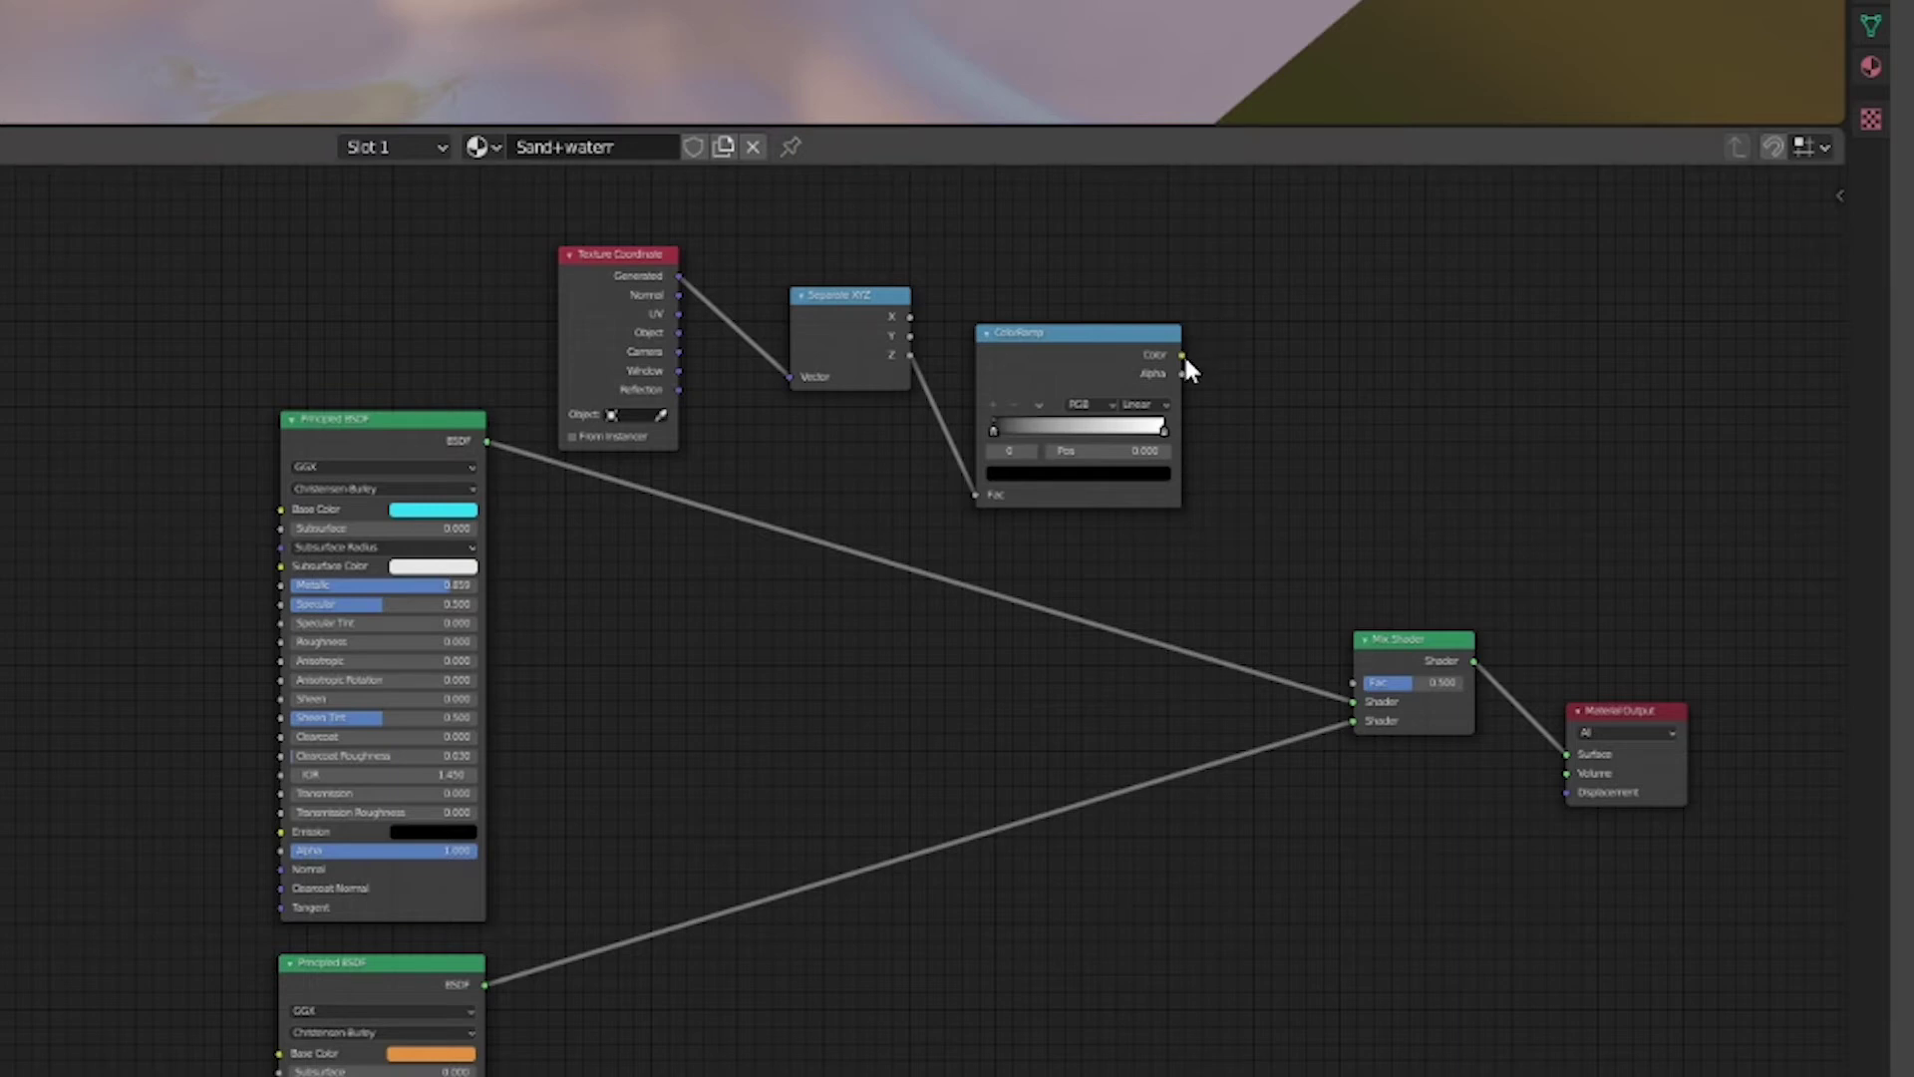
pyautogui.moveTo(1183, 355); pyautogui.dragTo(1353, 683)
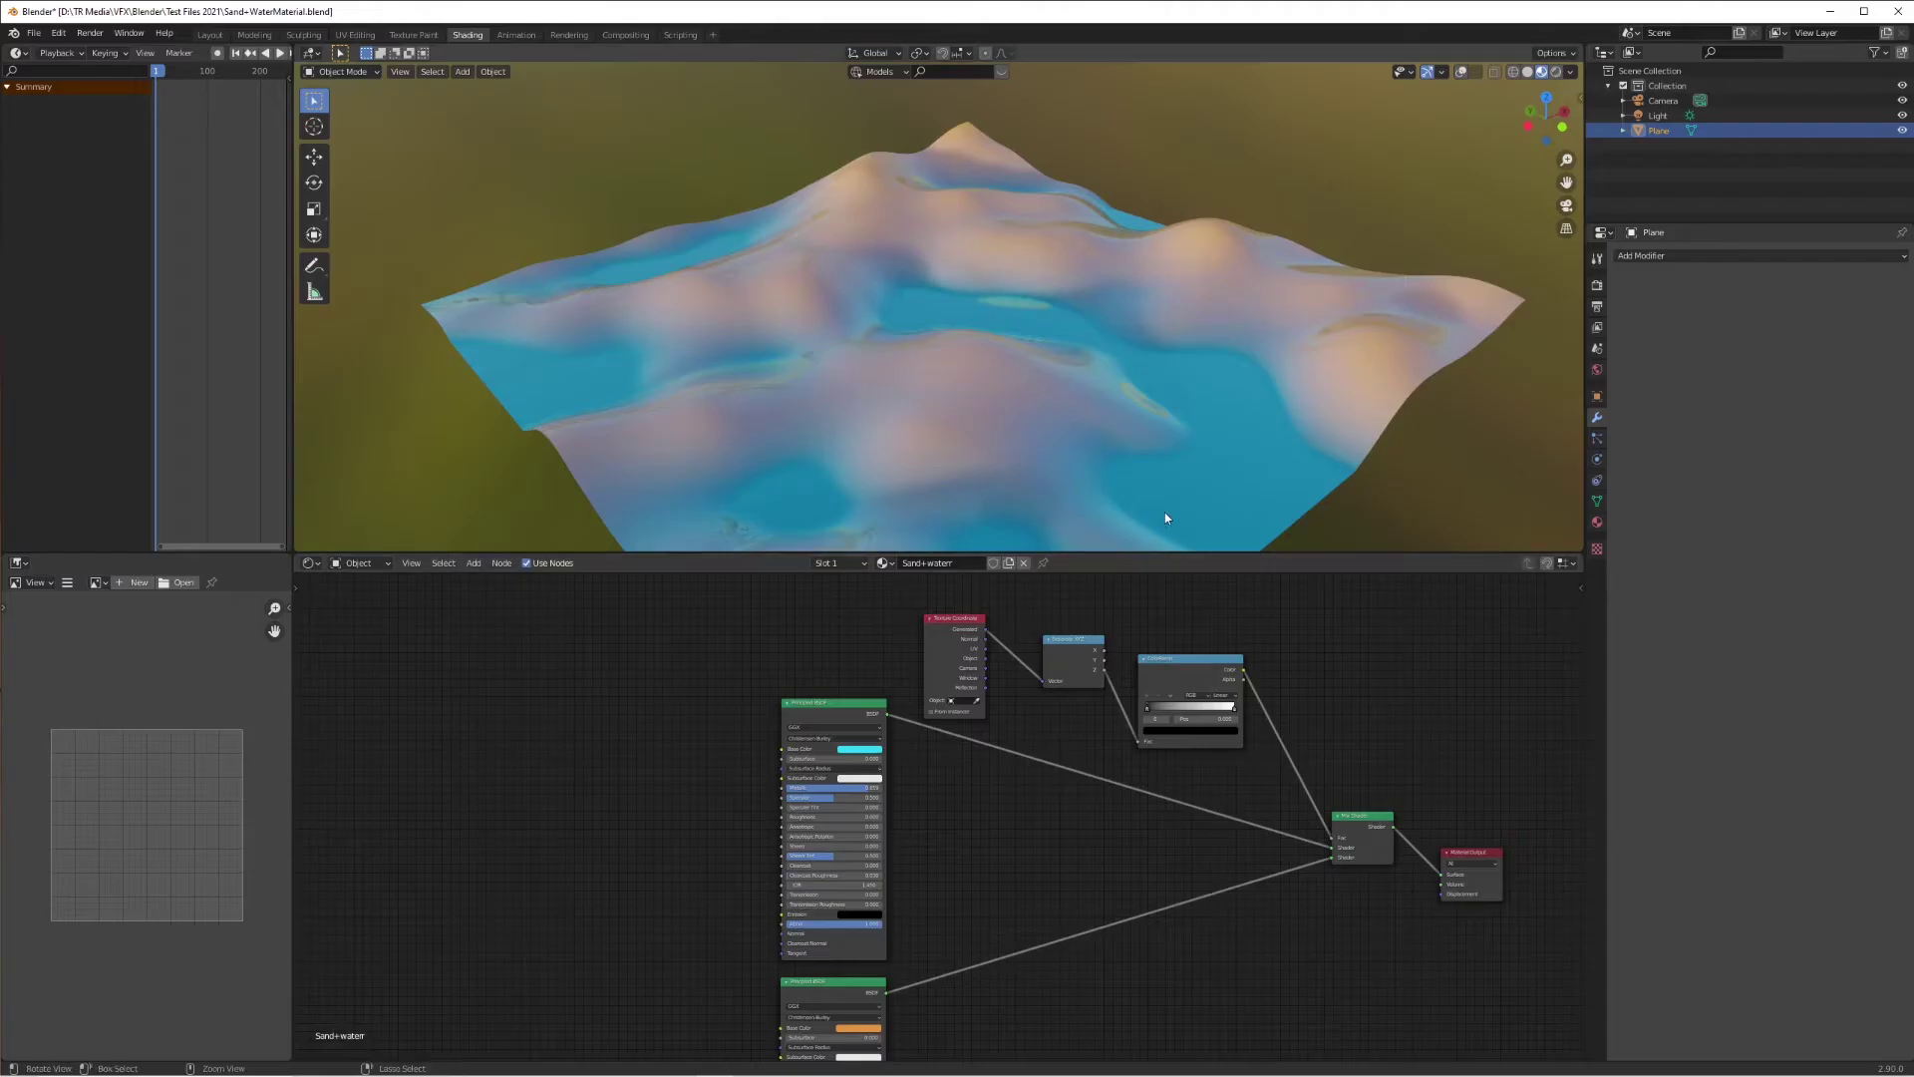
# Step: Move the ColorRamp's white stop close to the black one so water fills only the lowest terrain areas
pyautogui.moveTo(1167, 518); pyautogui.dragTo(1141, 410, button='middle')
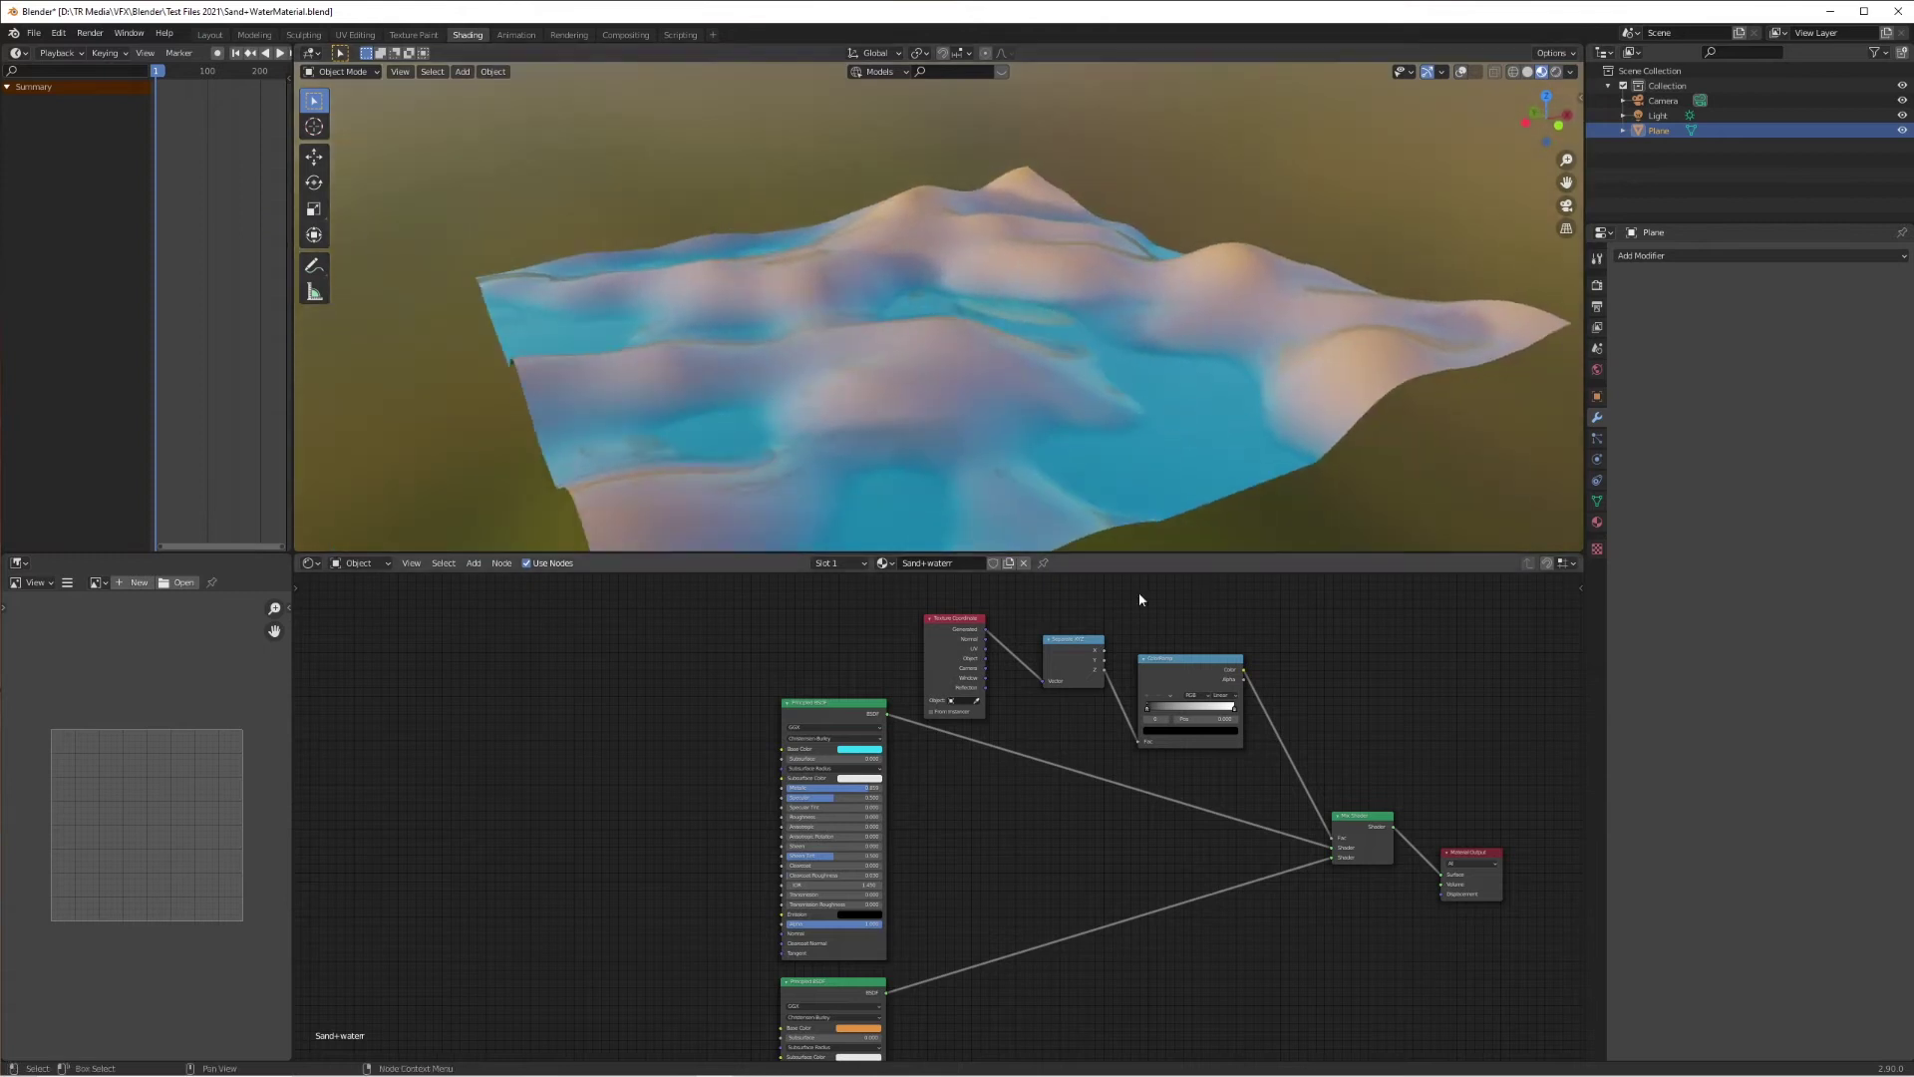
pyautogui.moveTo(1214, 712); pyautogui.dragTo(1143, 711)
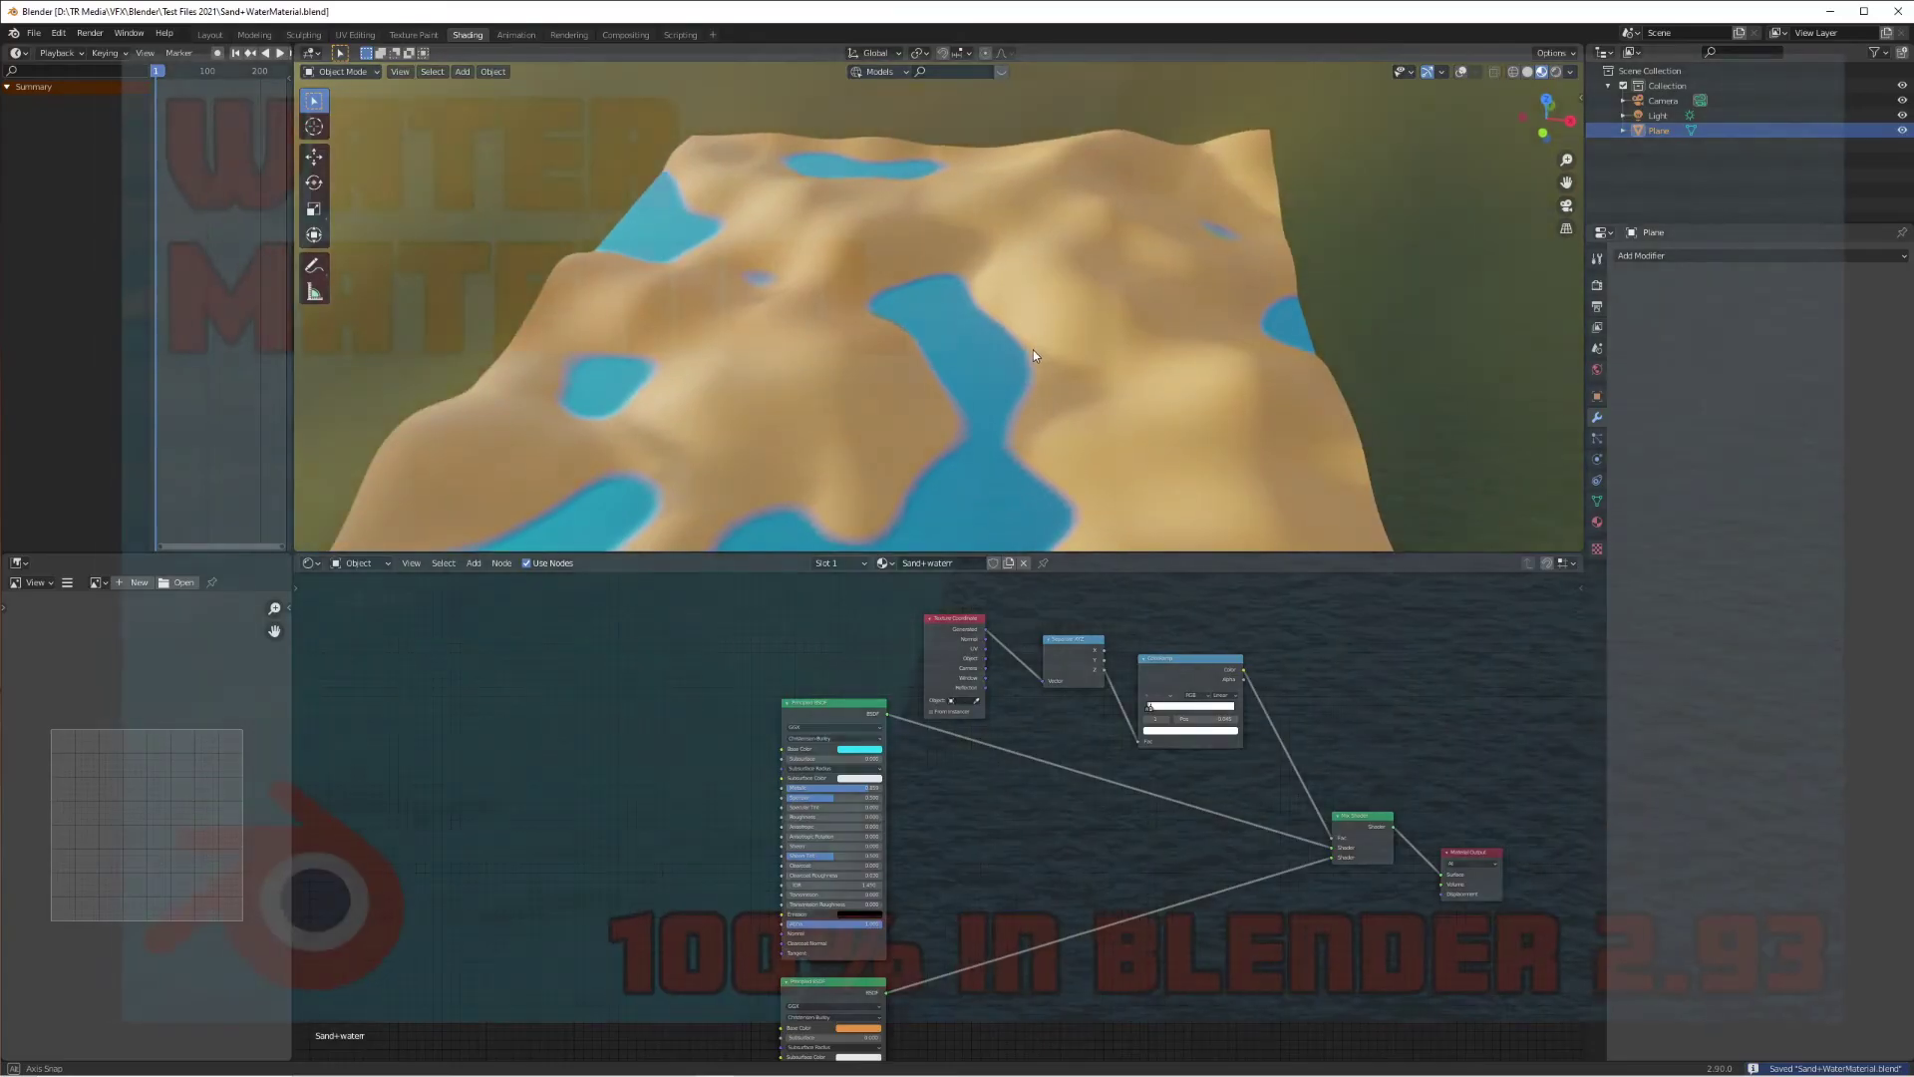
pyautogui.moveTo(1033, 350); pyautogui.dragTo(1081, 313, button='middle')
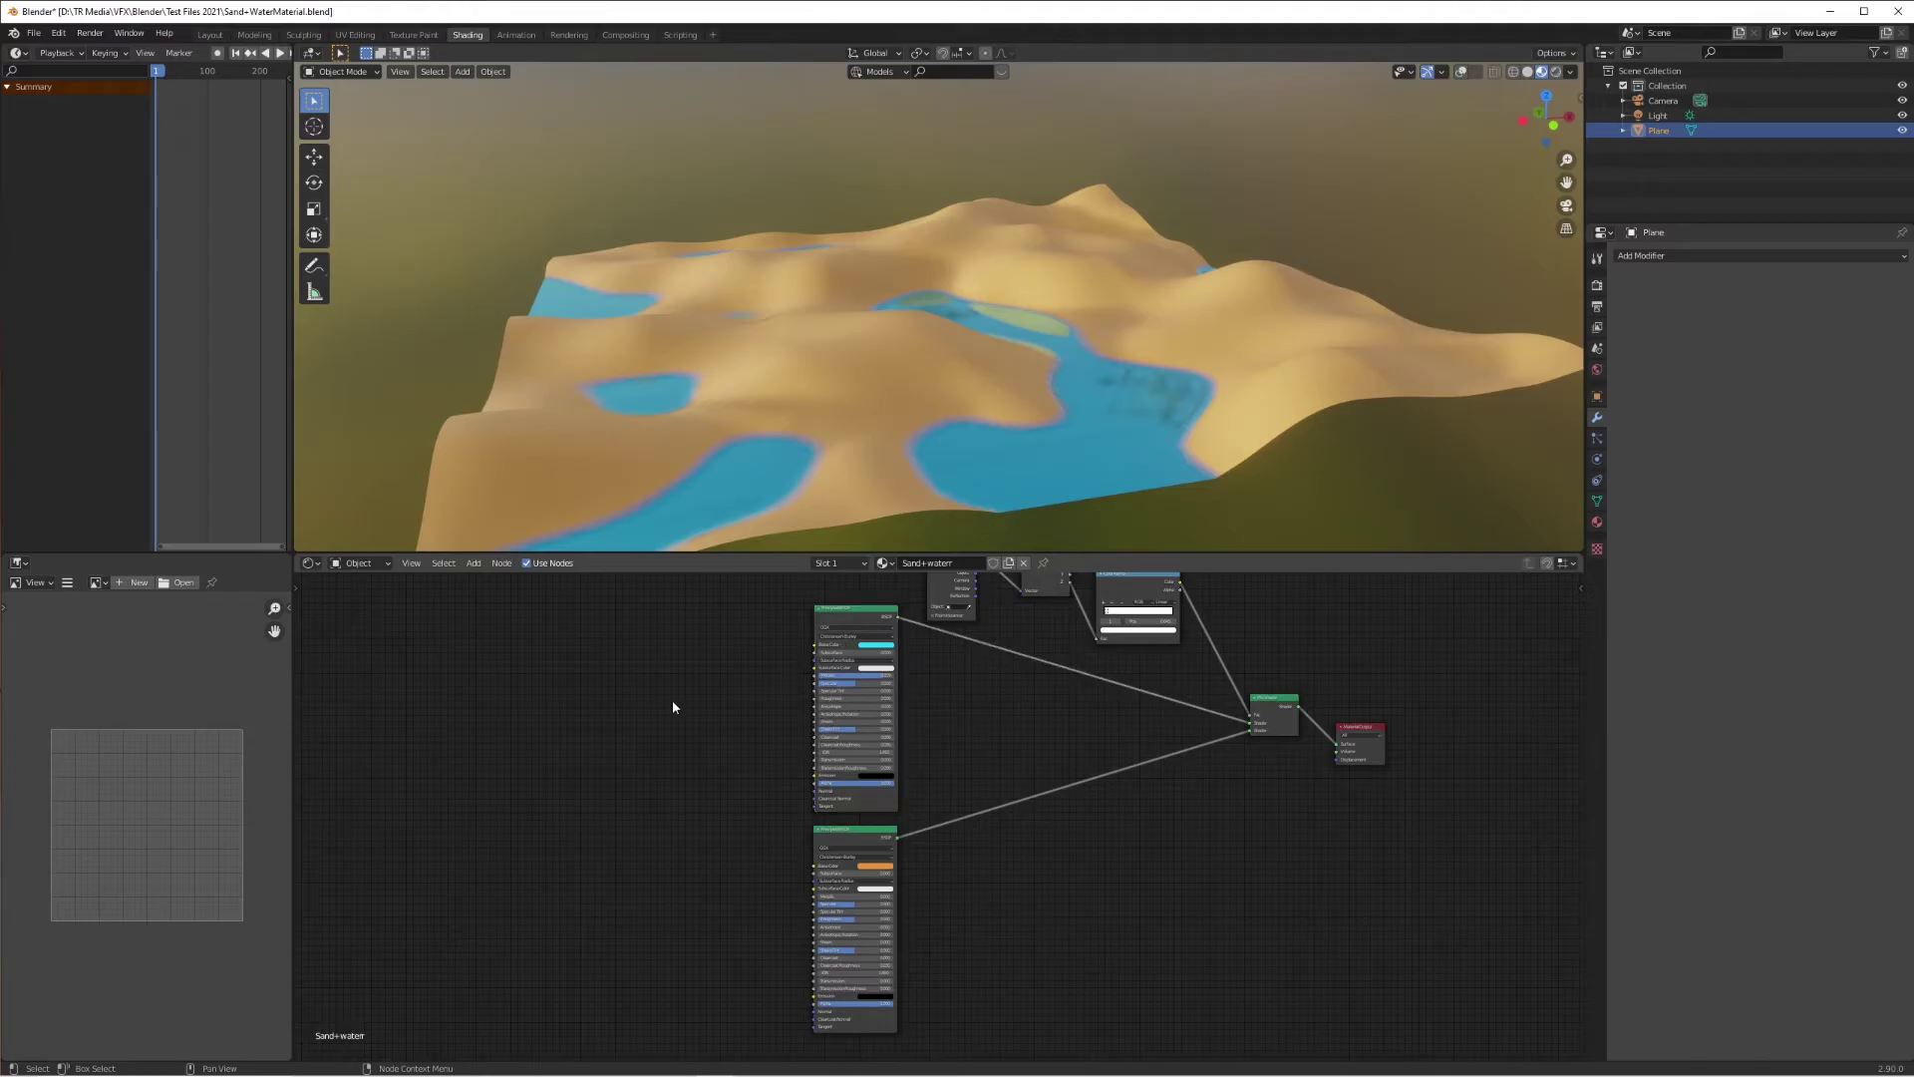
# Step: Add a Musgrave Texture before the water shader and give it Texture Coordinate and Mapping nodes
pyautogui.hotkey('shift', 'a')
pyautogui.moveTo(757, 475)
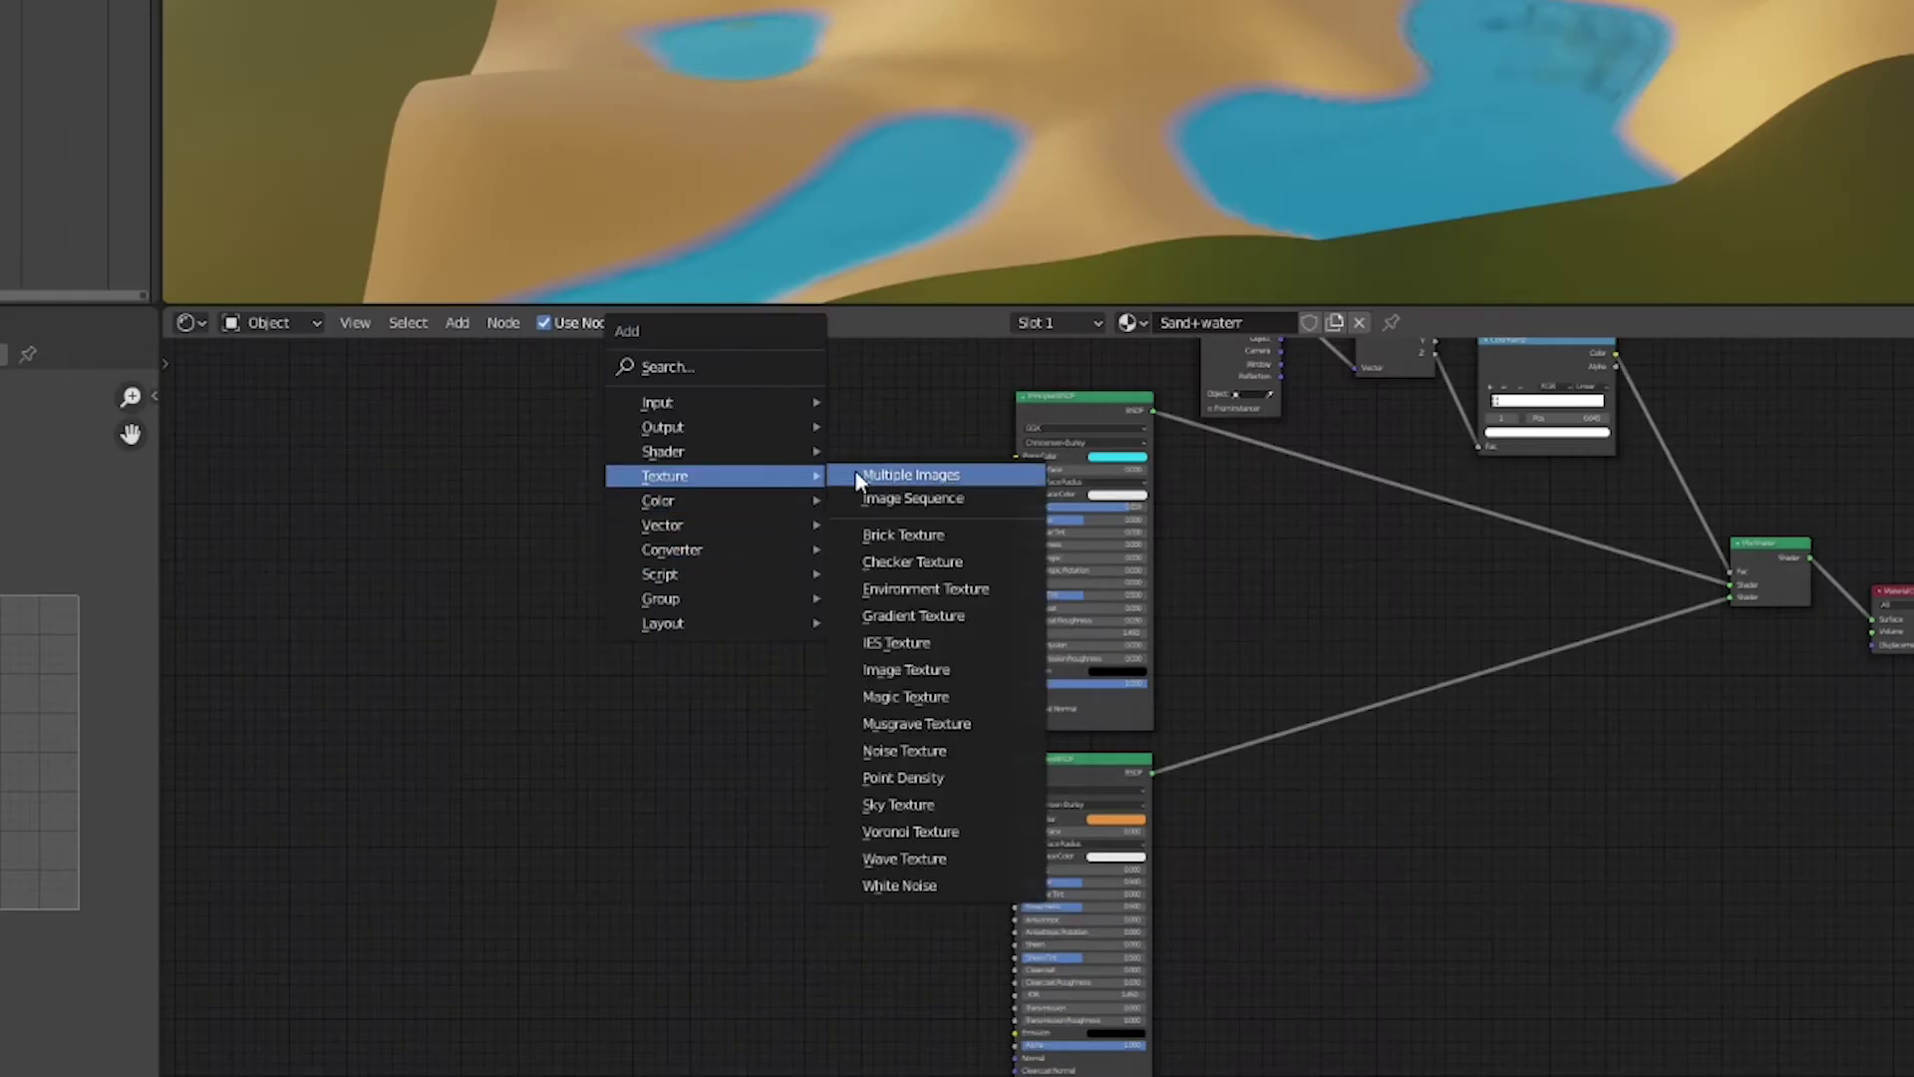
pyautogui.click(953, 723)
pyautogui.click(804, 476)
pyautogui.hotkey('ctrl', 't')
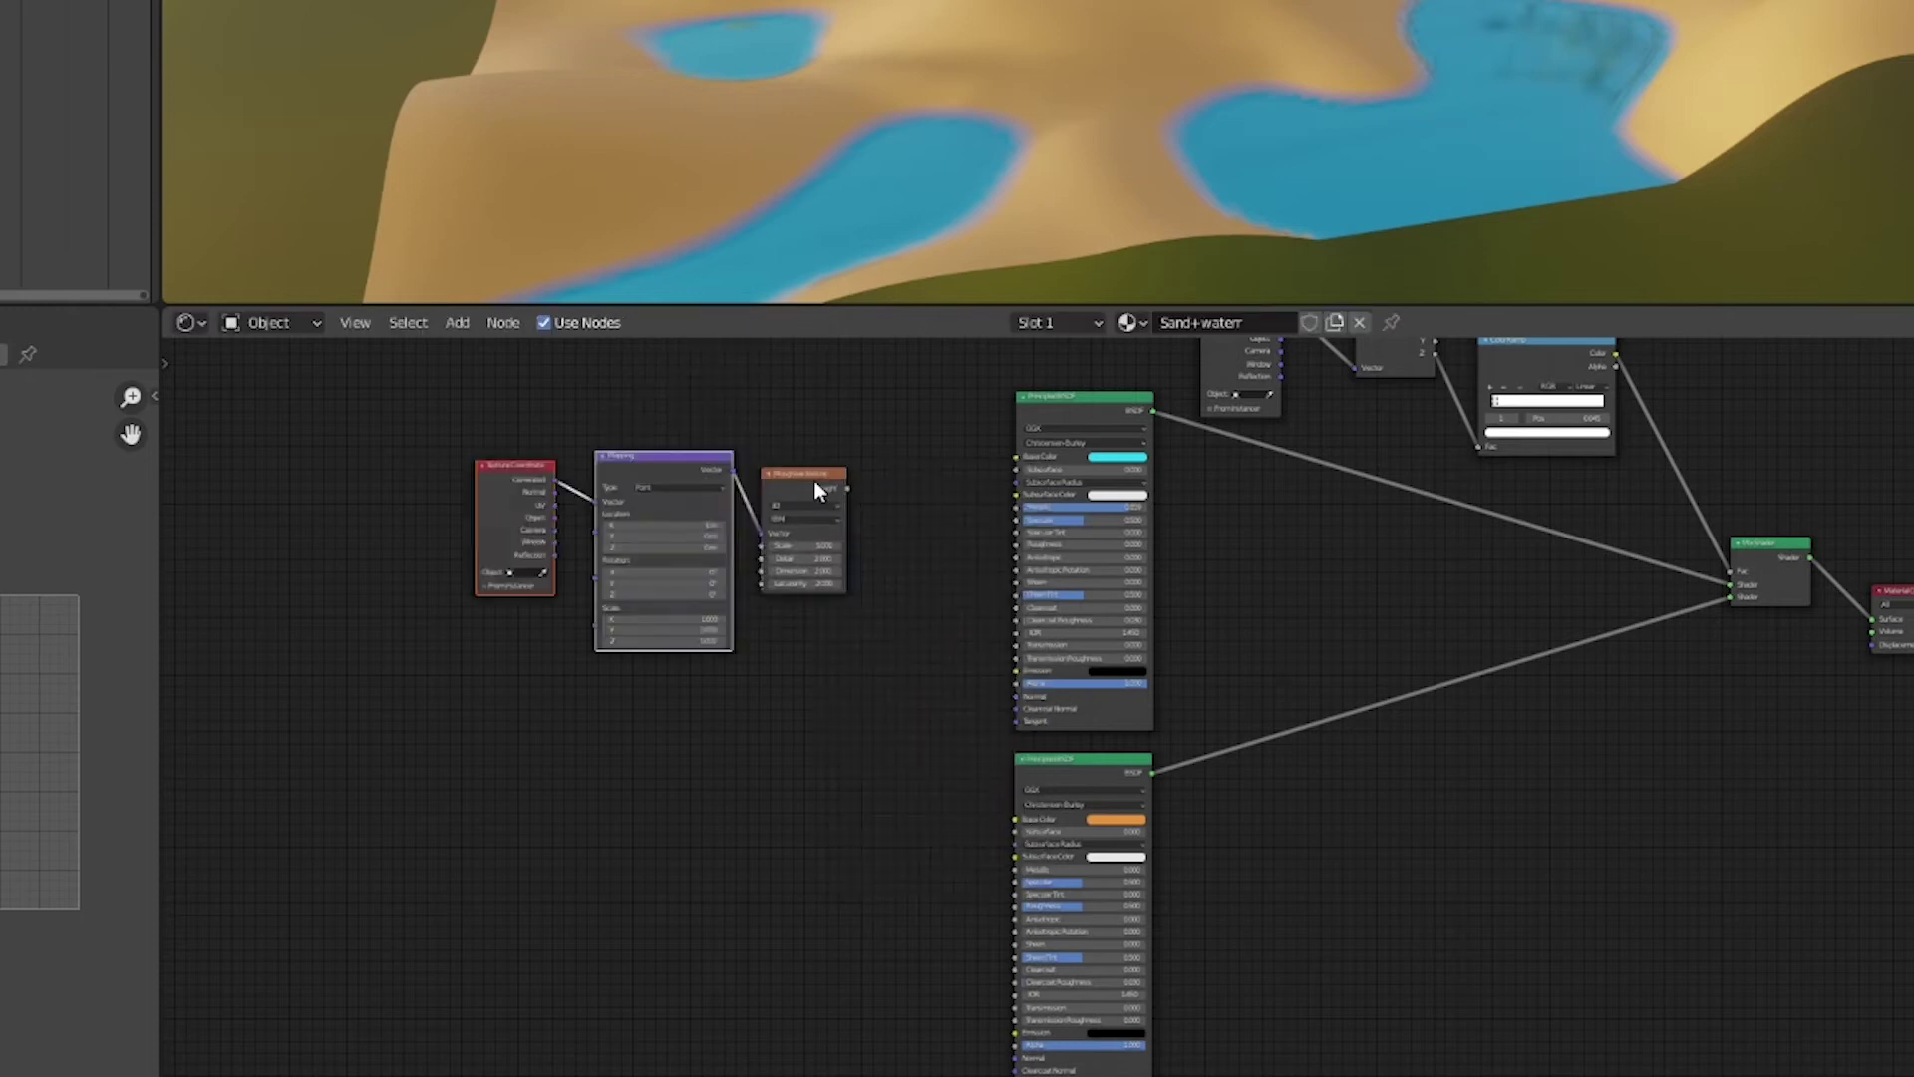
# Step: Add a Bump node fed by the Musgrave height and connect it to the water shader's Normal input
pyautogui.scroll(2, 860, 630)
pyautogui.hotkey('shift', 'a')
pyautogui.moveTo(844, 619)
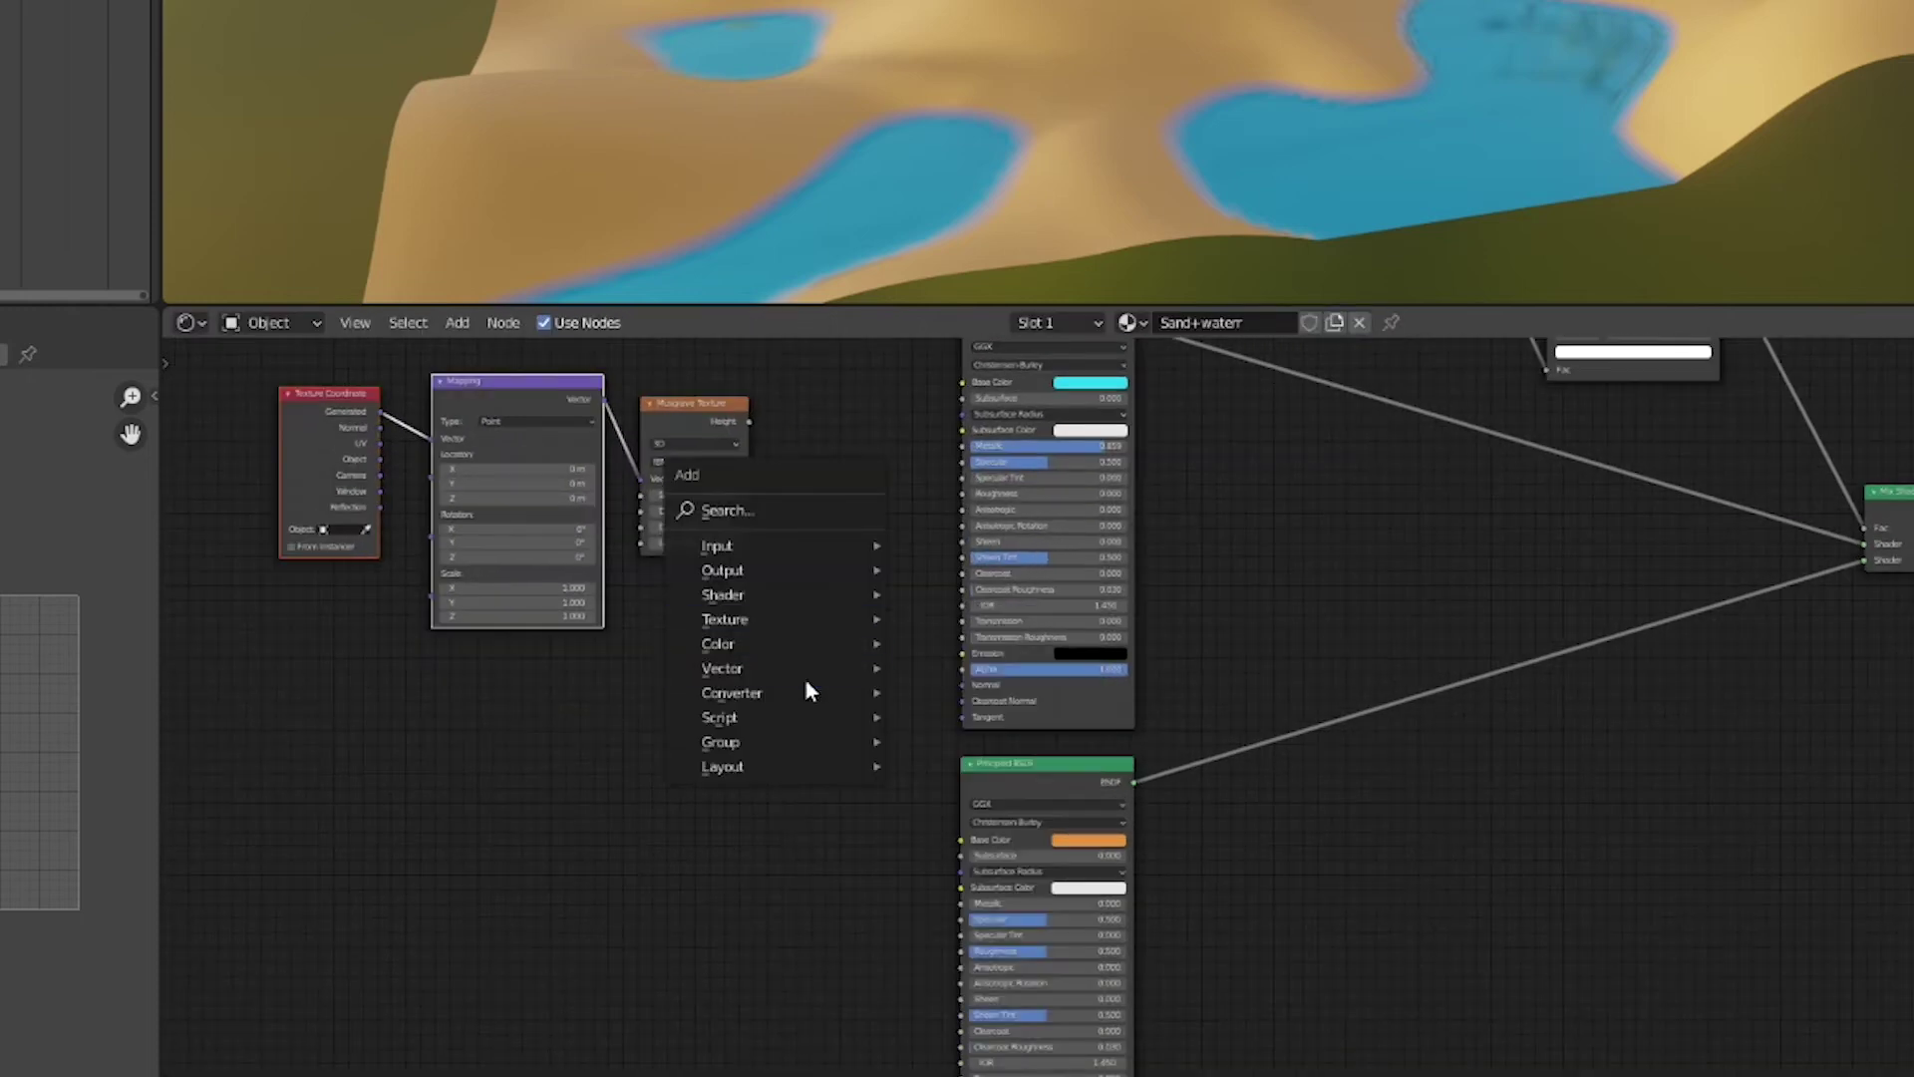
pyautogui.moveTo(832, 666)
pyautogui.click(939, 547)
pyautogui.click(774, 478)
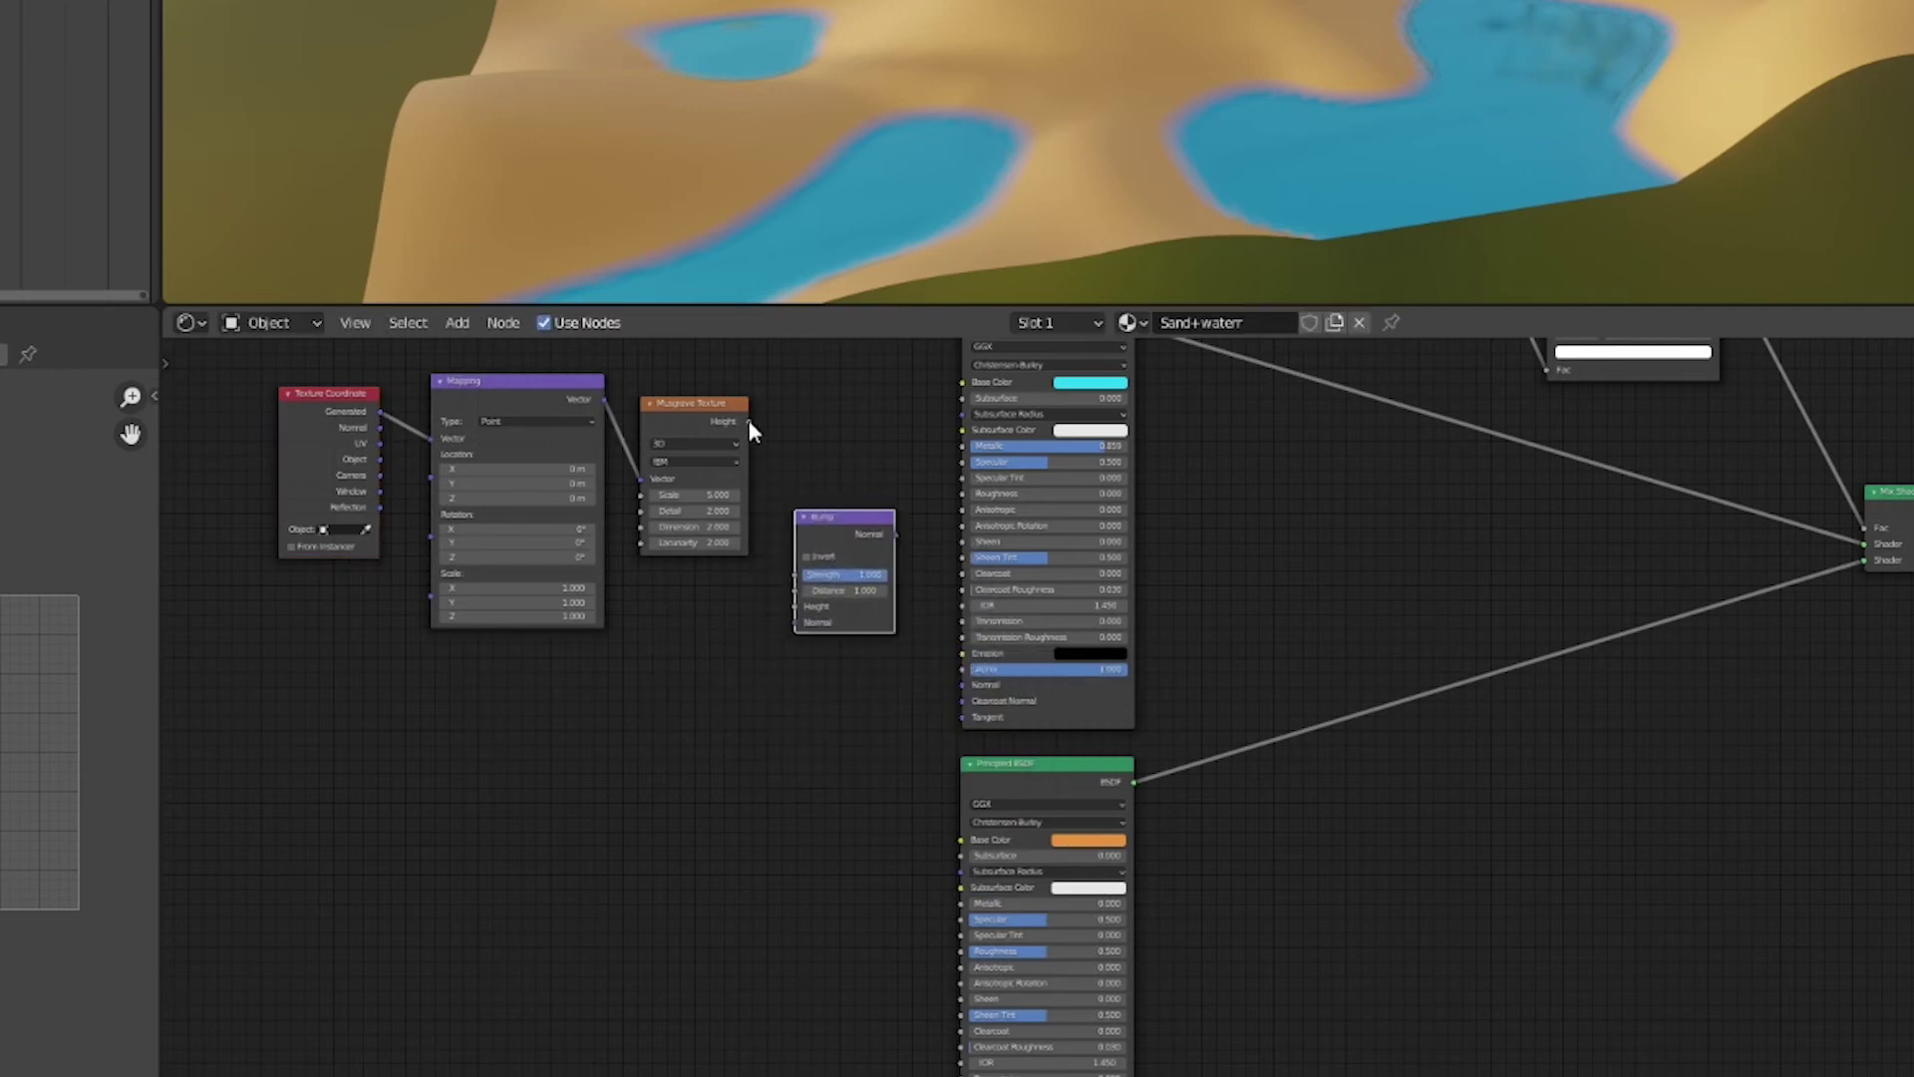
pyautogui.moveTo(750, 424); pyautogui.dragTo(797, 606)
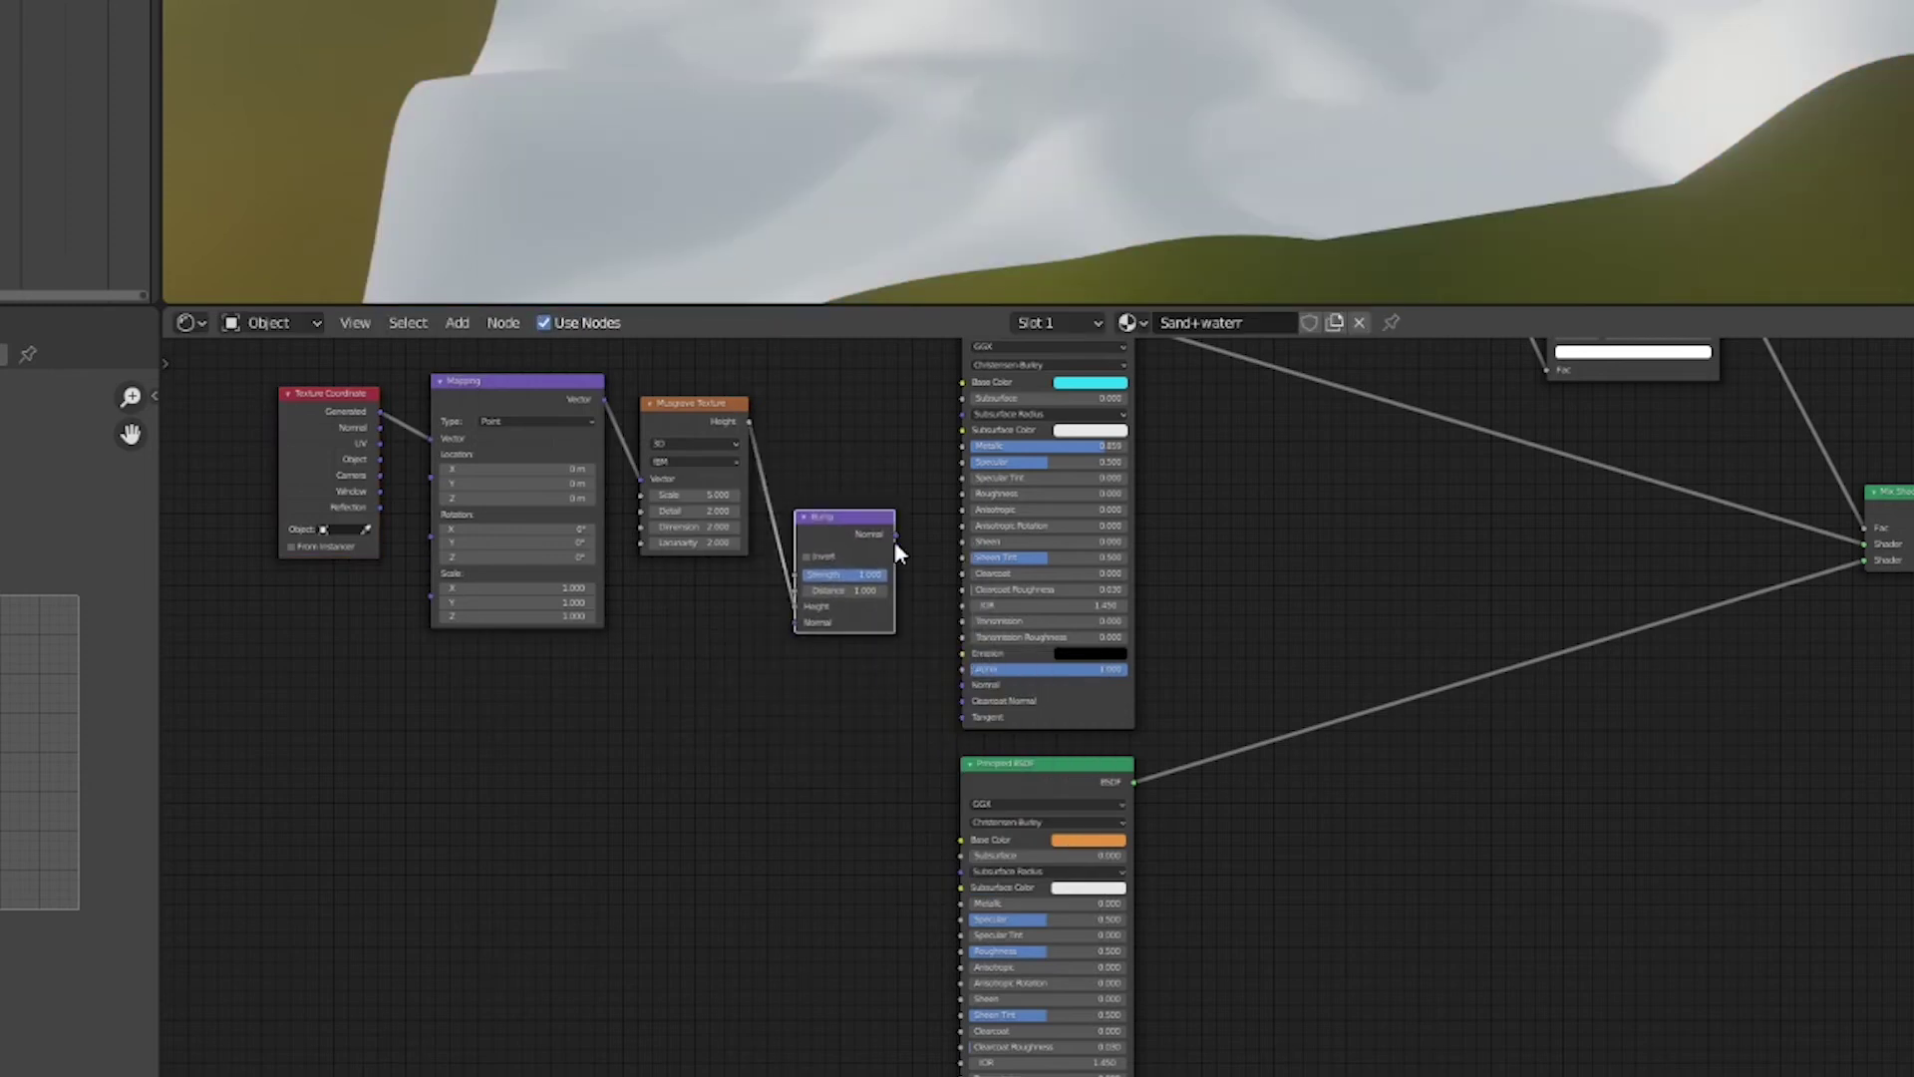
pyautogui.moveTo(897, 535); pyautogui.dragTo(971, 686)
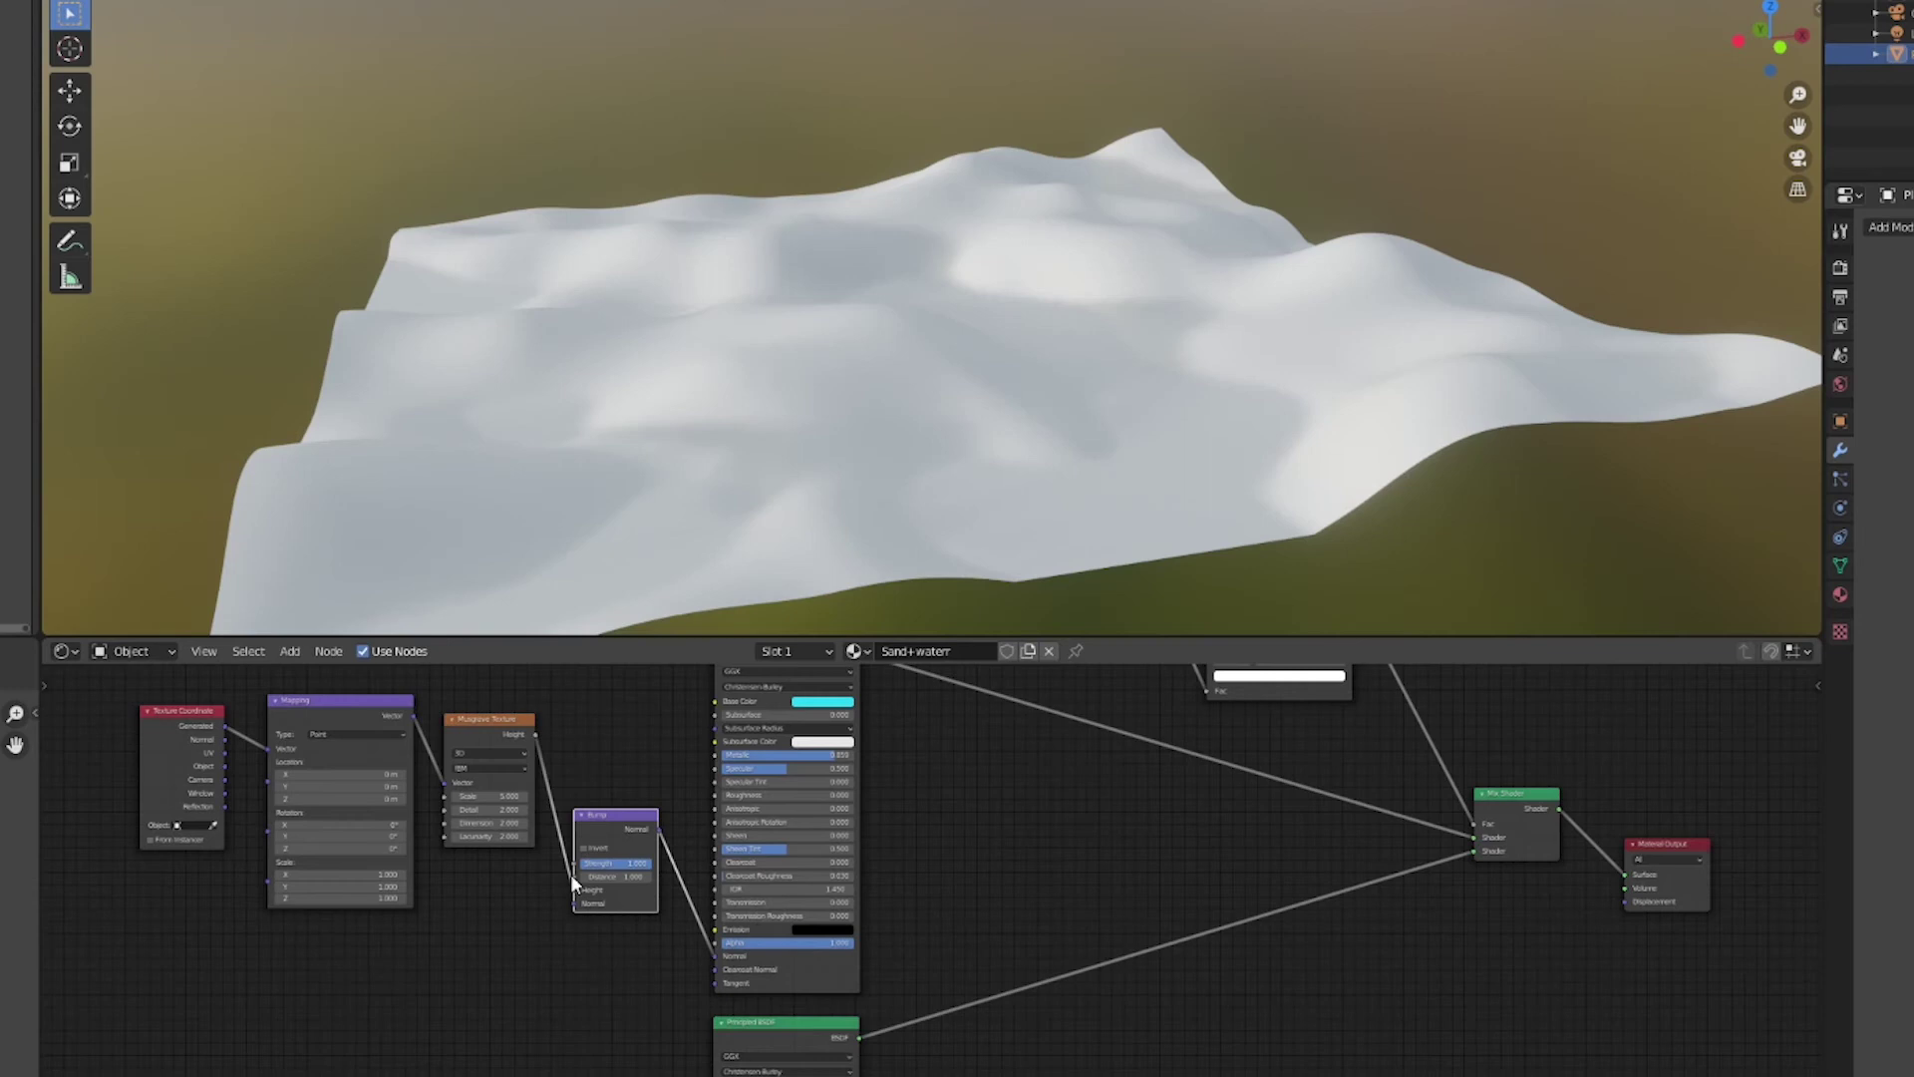
# Step: Raise the Musgrave Texture's scale to produce small ripples on the water
pyautogui.moveTo(503, 808); pyautogui.dragTo(748, 621)
pyautogui.moveTo(748, 620); pyautogui.dragTo(987, 418, button='middle')
pyautogui.scroll(5, 978, 518)
pyautogui.scroll(-5, 987, 419)
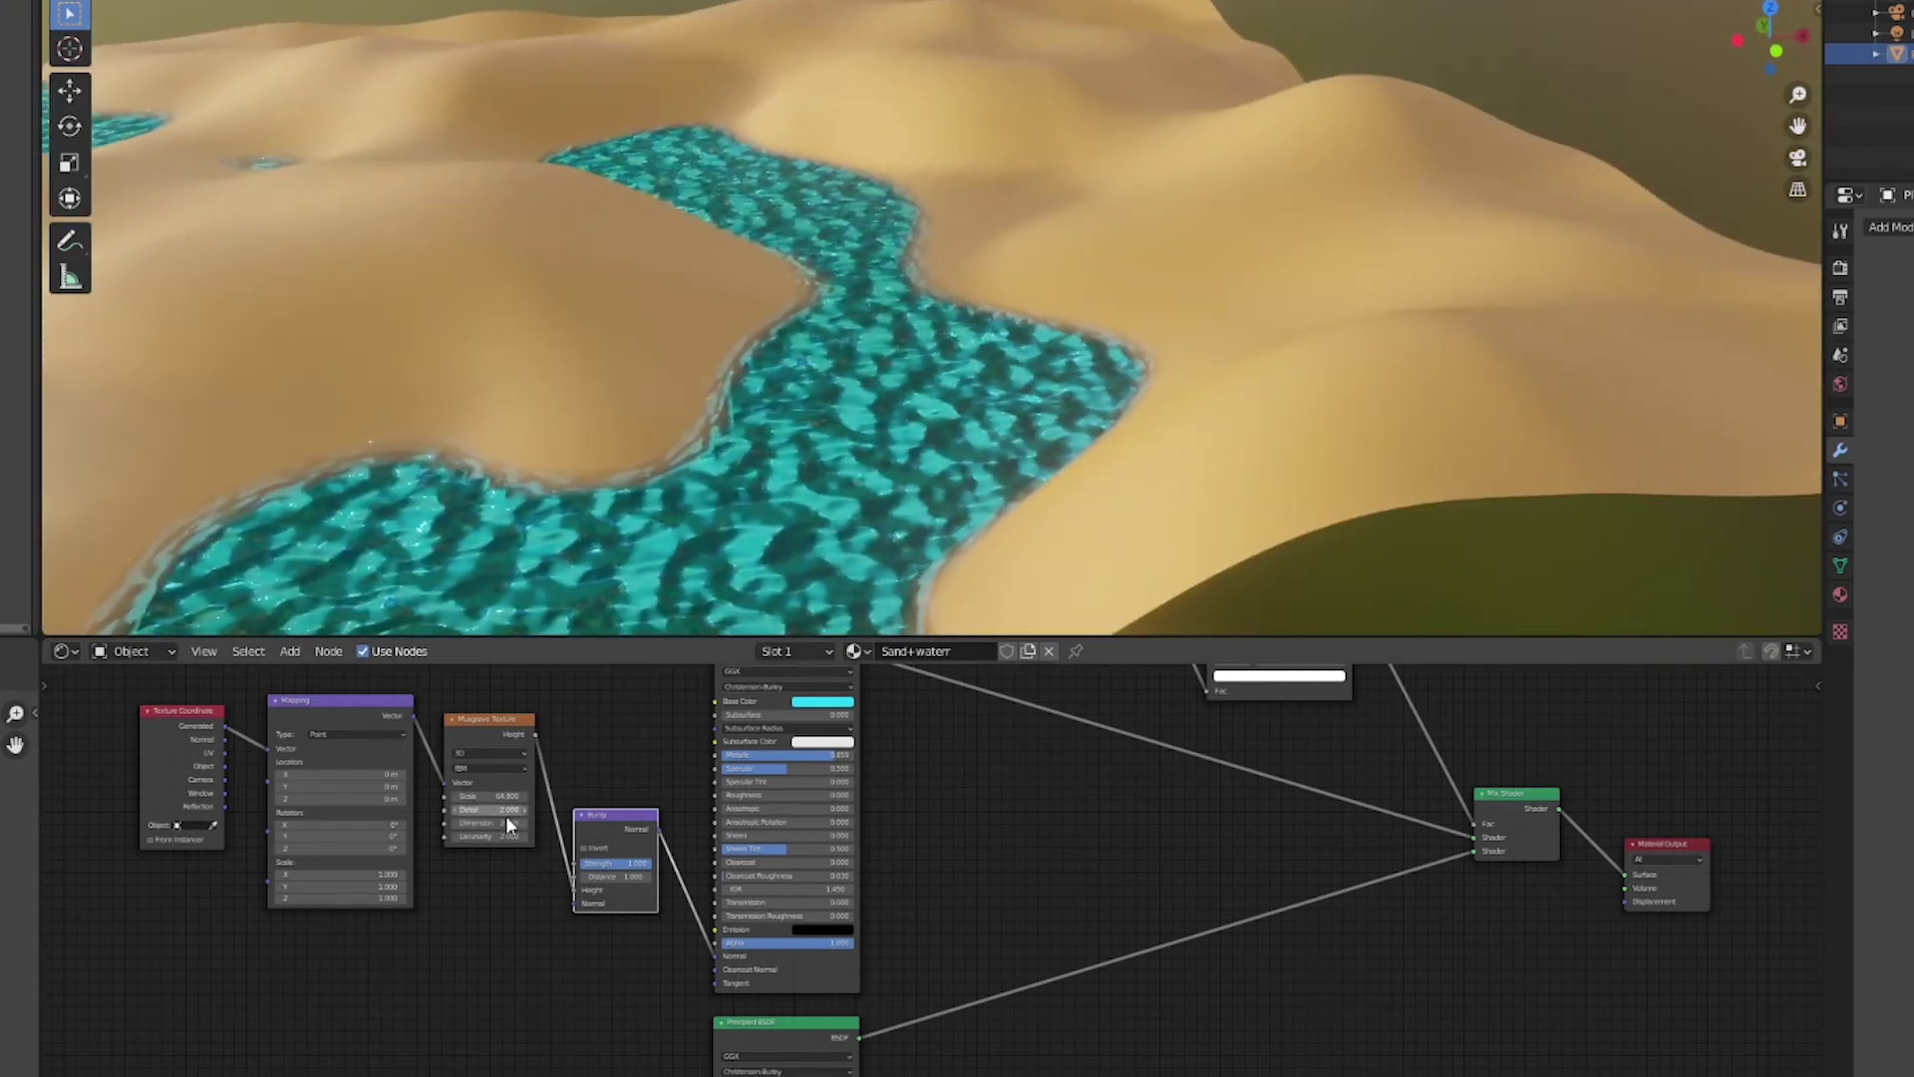
# Step: Lower the Bump strength to about 0.22 and adjust the Musgrave Texture's detail and dimension for finer waves
pyautogui.moveTo(633, 862); pyautogui.dragTo(598, 862)
pyautogui.moveTo(457, 809); pyautogui.dragTo(499, 809)
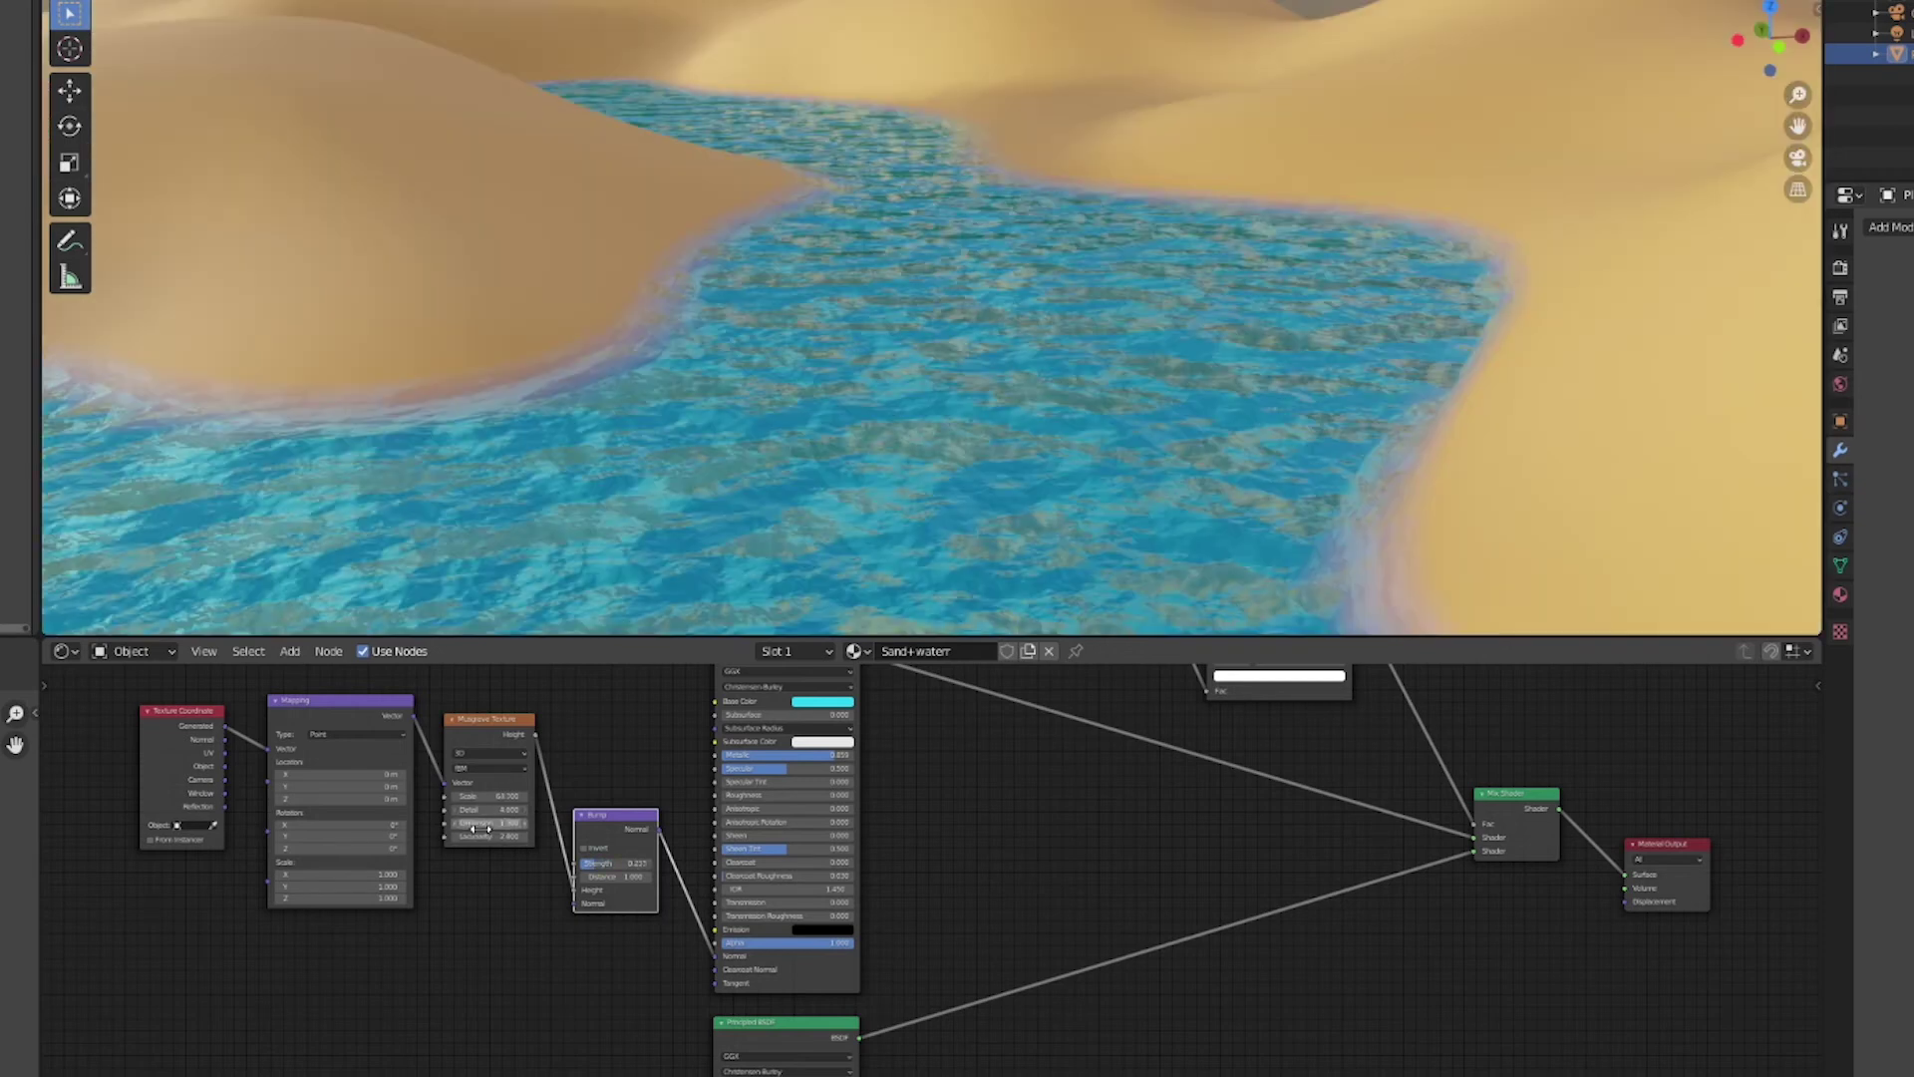
pyautogui.moveTo(490, 823)
pyautogui.mouseDown()
pyautogui.moveTo(508, 822)
pyautogui.moveTo(455, 823)
pyautogui.moveTo(504, 822)
pyautogui.mouseUp()
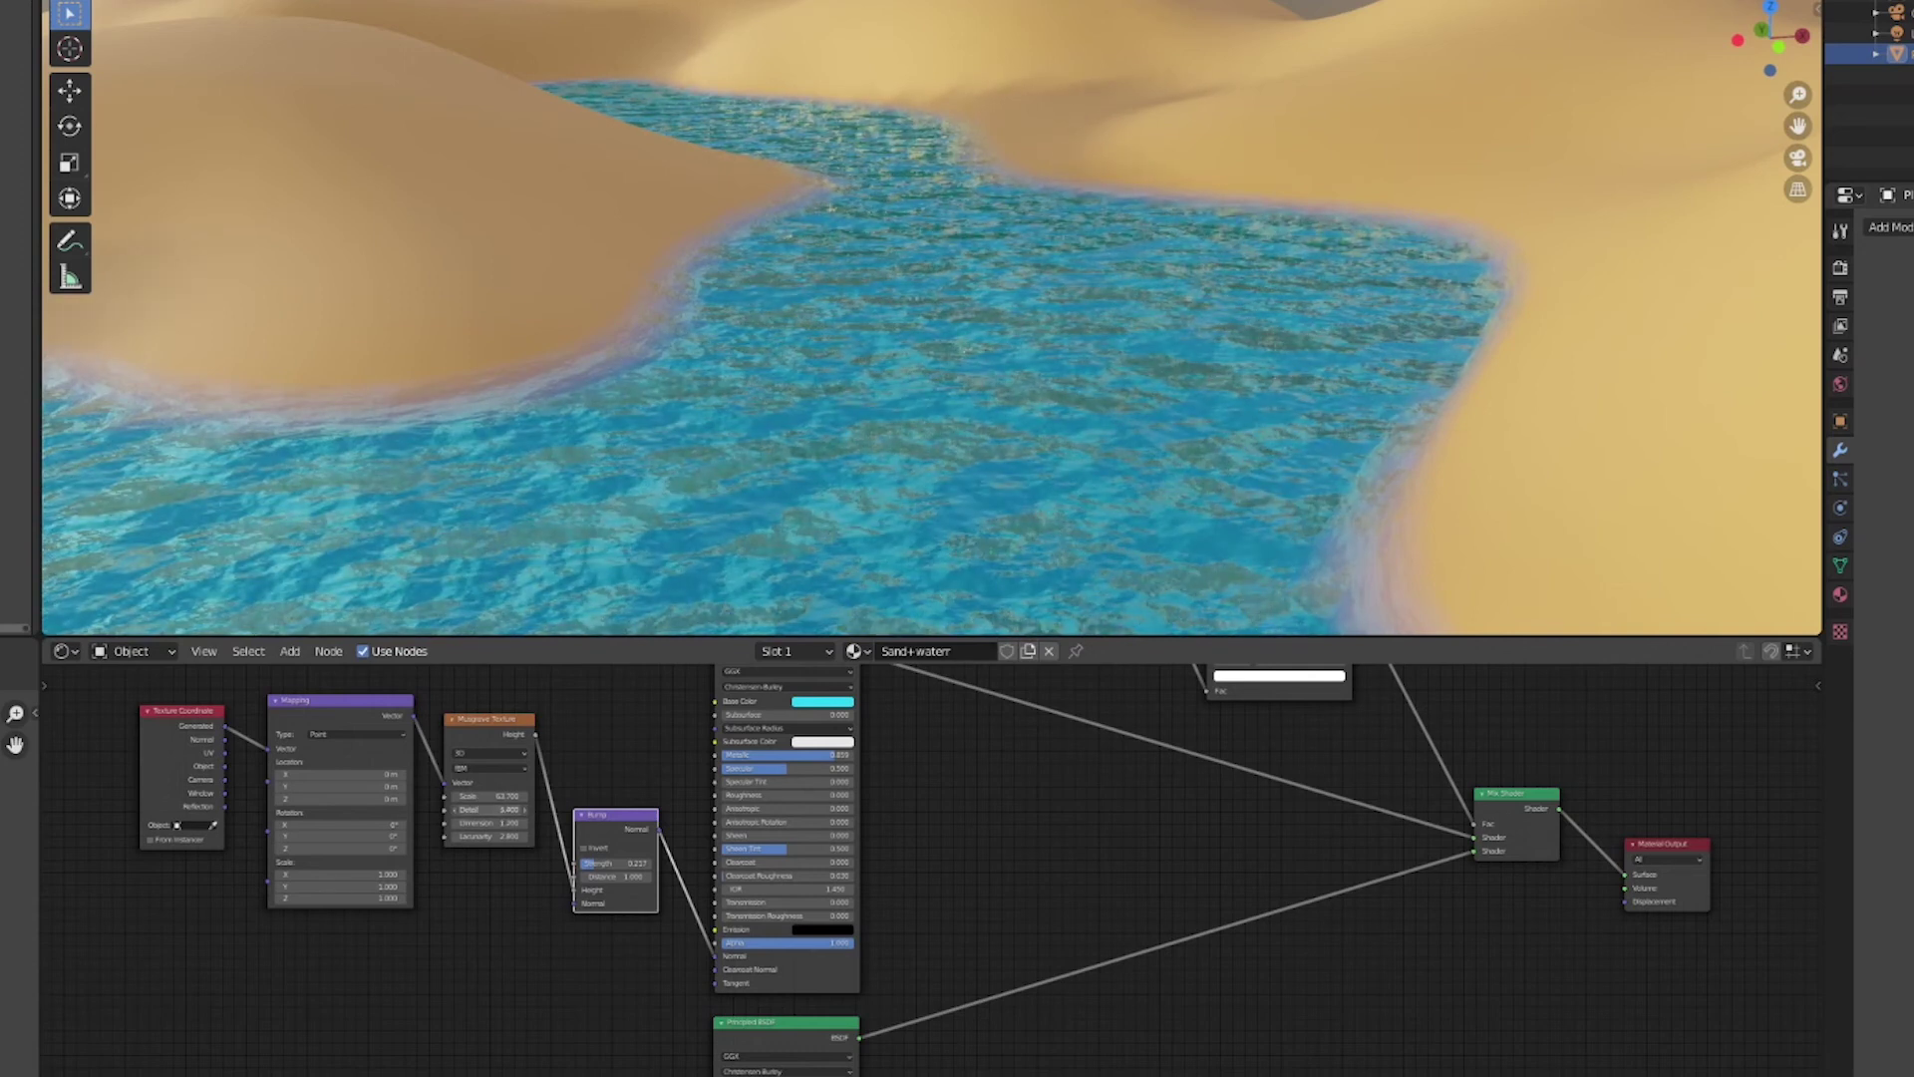
# Step: Reduce the Musgrave Texture's scale and check the wave size across the terrain
pyautogui.moveTo(488, 795); pyautogui.dragTo(445, 795)
pyautogui.scroll(-7, 963, 236)
pyautogui.moveTo(1021, 237); pyautogui.dragTo(979, 292, button='middle')
pyautogui.scroll(1, 935, 146)
pyautogui.keyDown('shift'); pyautogui.moveTo(935, 145); pyautogui.dragTo(997, 349, button='middle'); pyautogui.keyUp('shift')
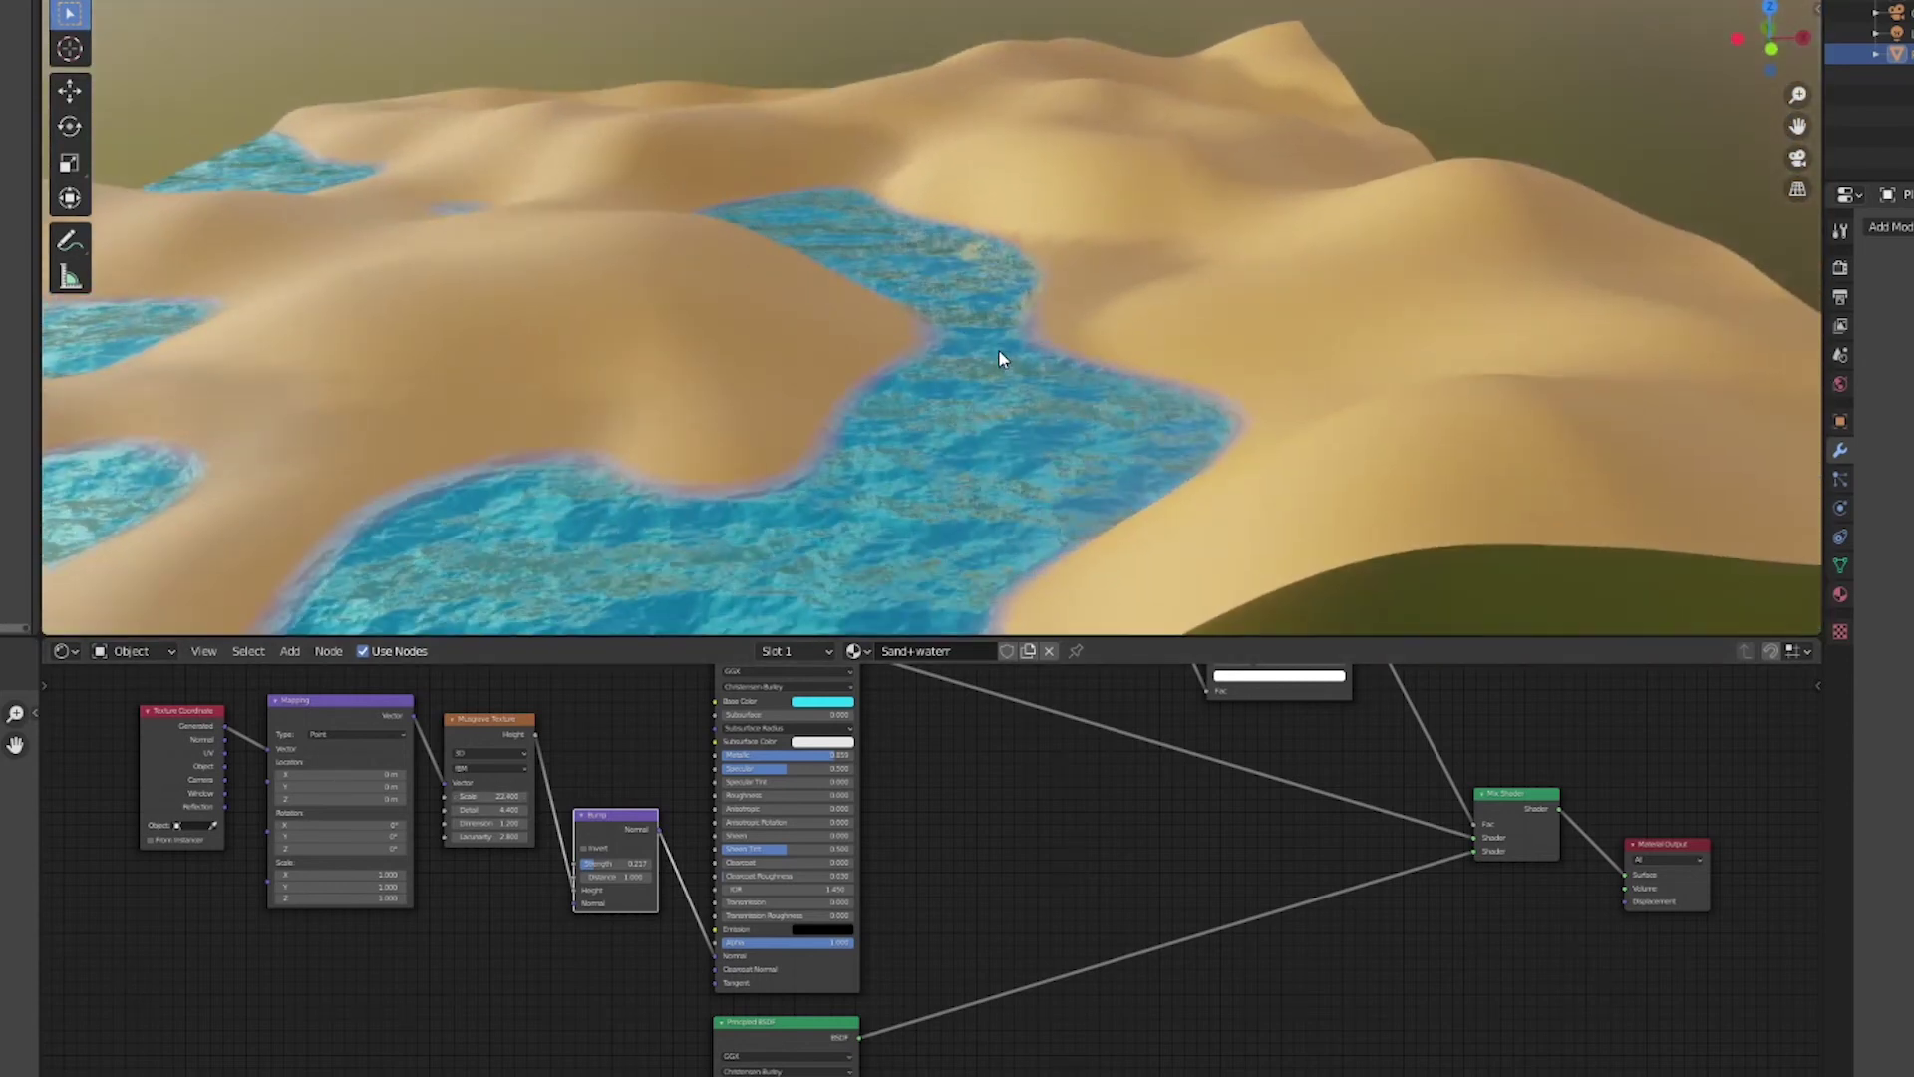
# Step: Lower the Bump strength to about 0.1 and check the softer water ripples up close
pyautogui.moveTo(615, 863); pyautogui.dragTo(593, 863)
pyautogui.scroll(-3, 875, 272)
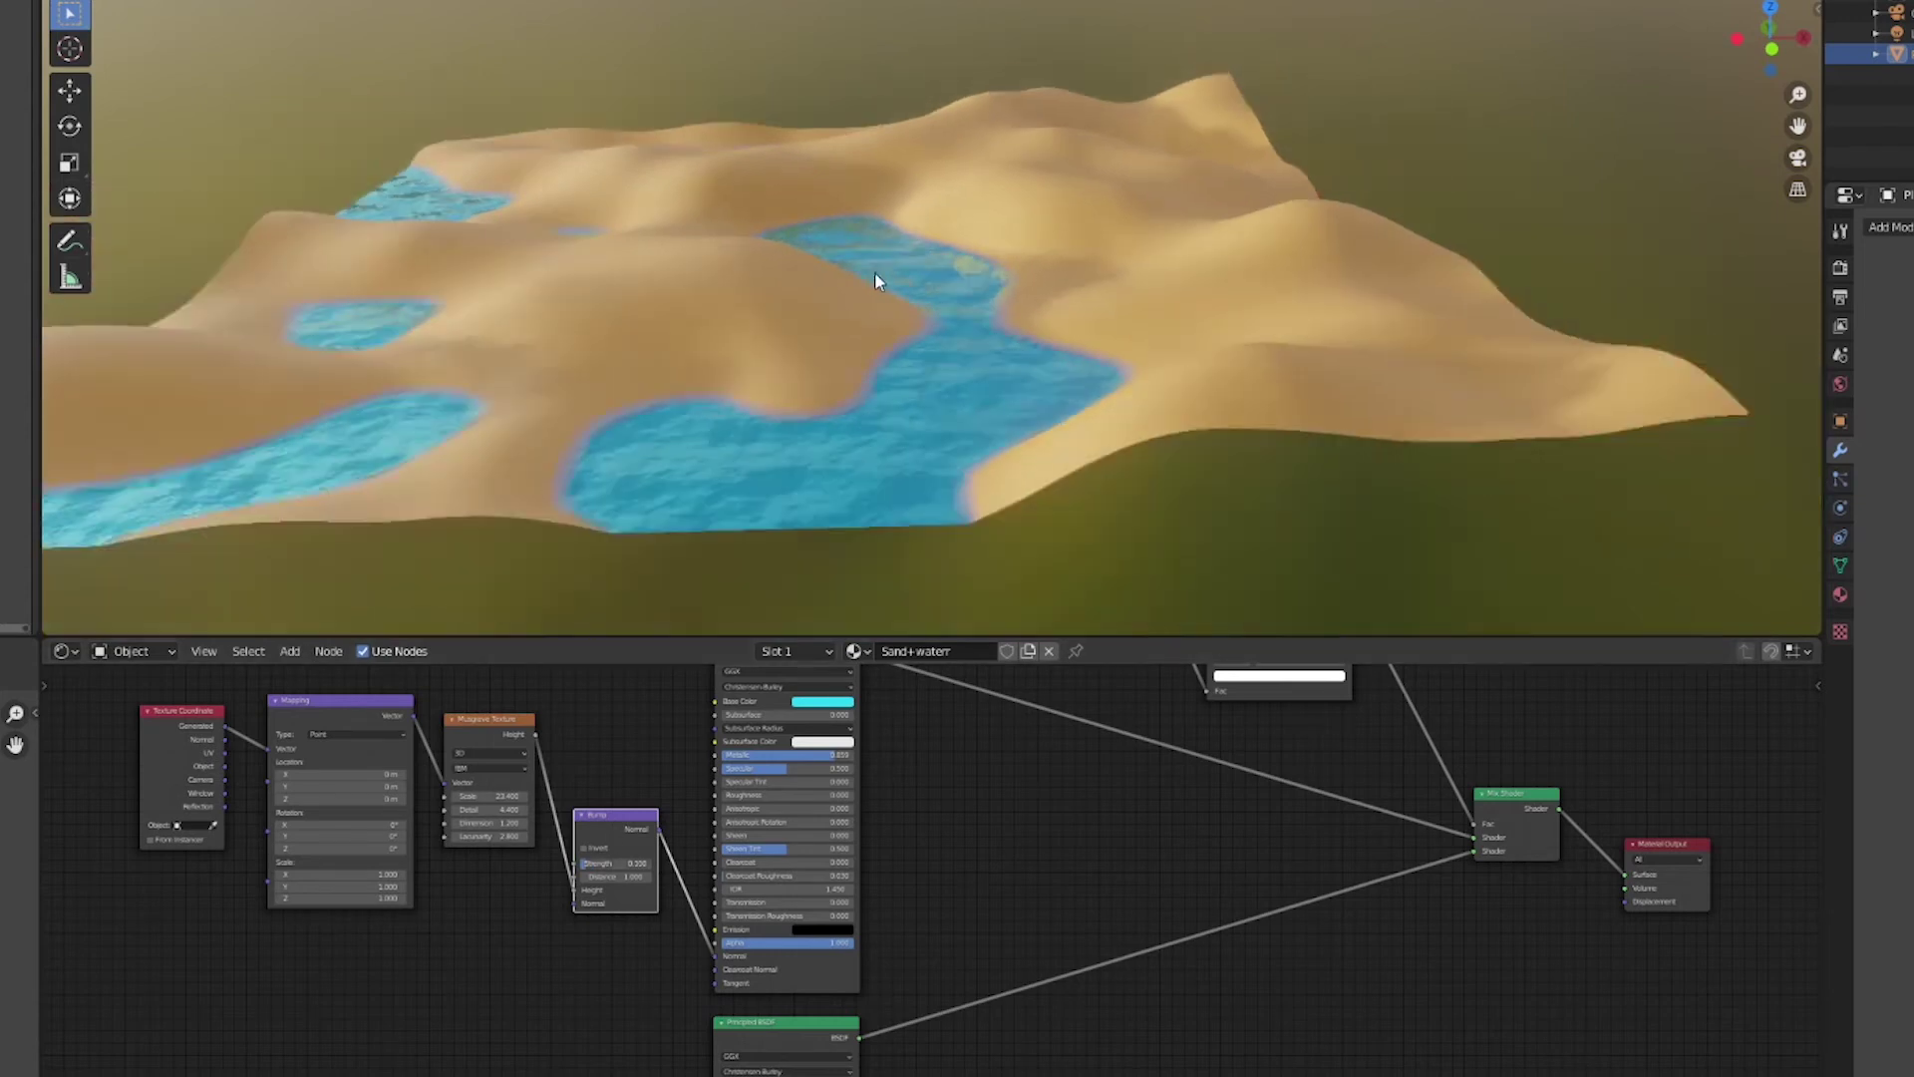
pyautogui.moveTo(875, 271)
pyautogui.mouseDown(button='middle')
pyautogui.moveTo(894, 331)
pyautogui.moveTo(834, 243)
pyautogui.moveTo(906, 278)
pyautogui.mouseUp(button='middle')
pyautogui.scroll(5, 906, 278)
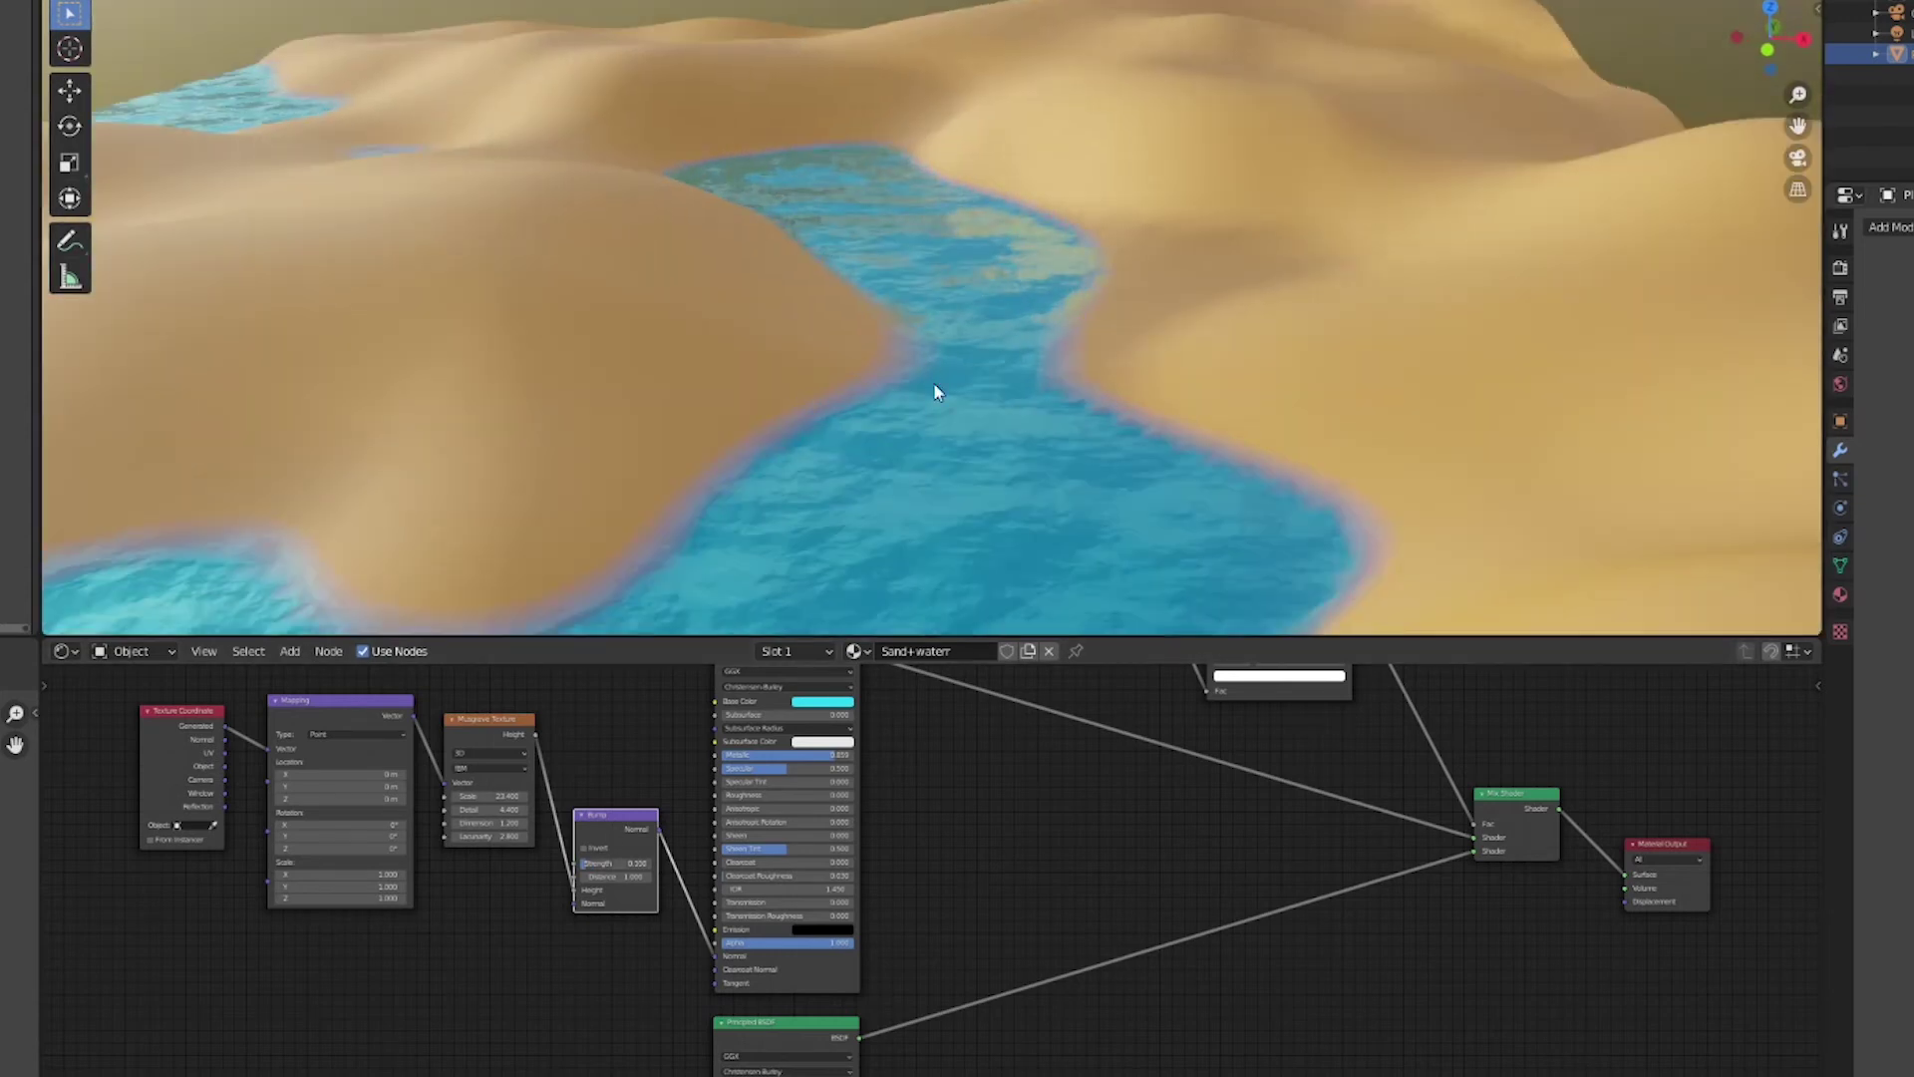
# Step: Fine-tune the water's Musgrave Texture to a detail of about 4.8 and a dimension of about 1.3
pyautogui.moveTo(503, 810)
pyautogui.mouseDown()
pyautogui.moveTo(516, 823)
pyautogui.moveTo(487, 824)
pyautogui.mouseUp()
pyautogui.scroll(-3, 936, 214)
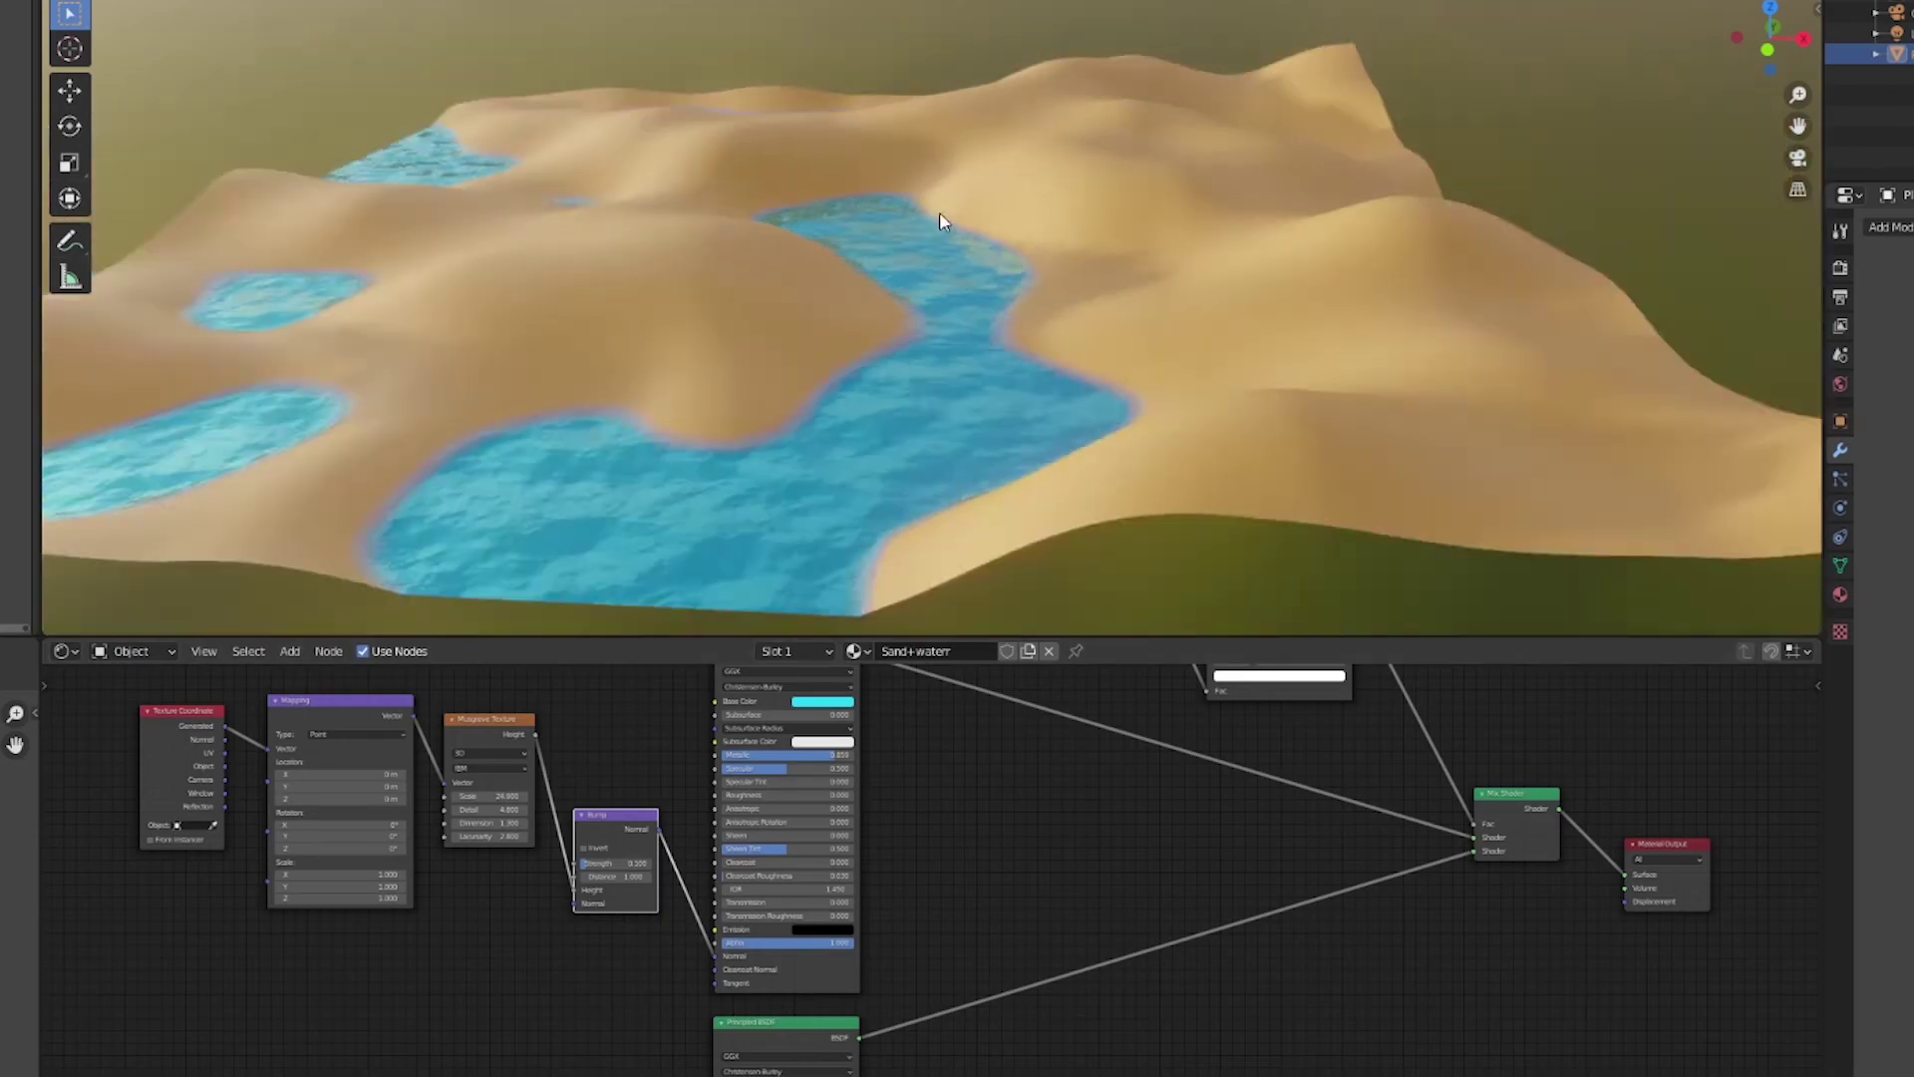
pyautogui.moveTo(936, 213); pyautogui.dragTo(906, 283, button='middle')
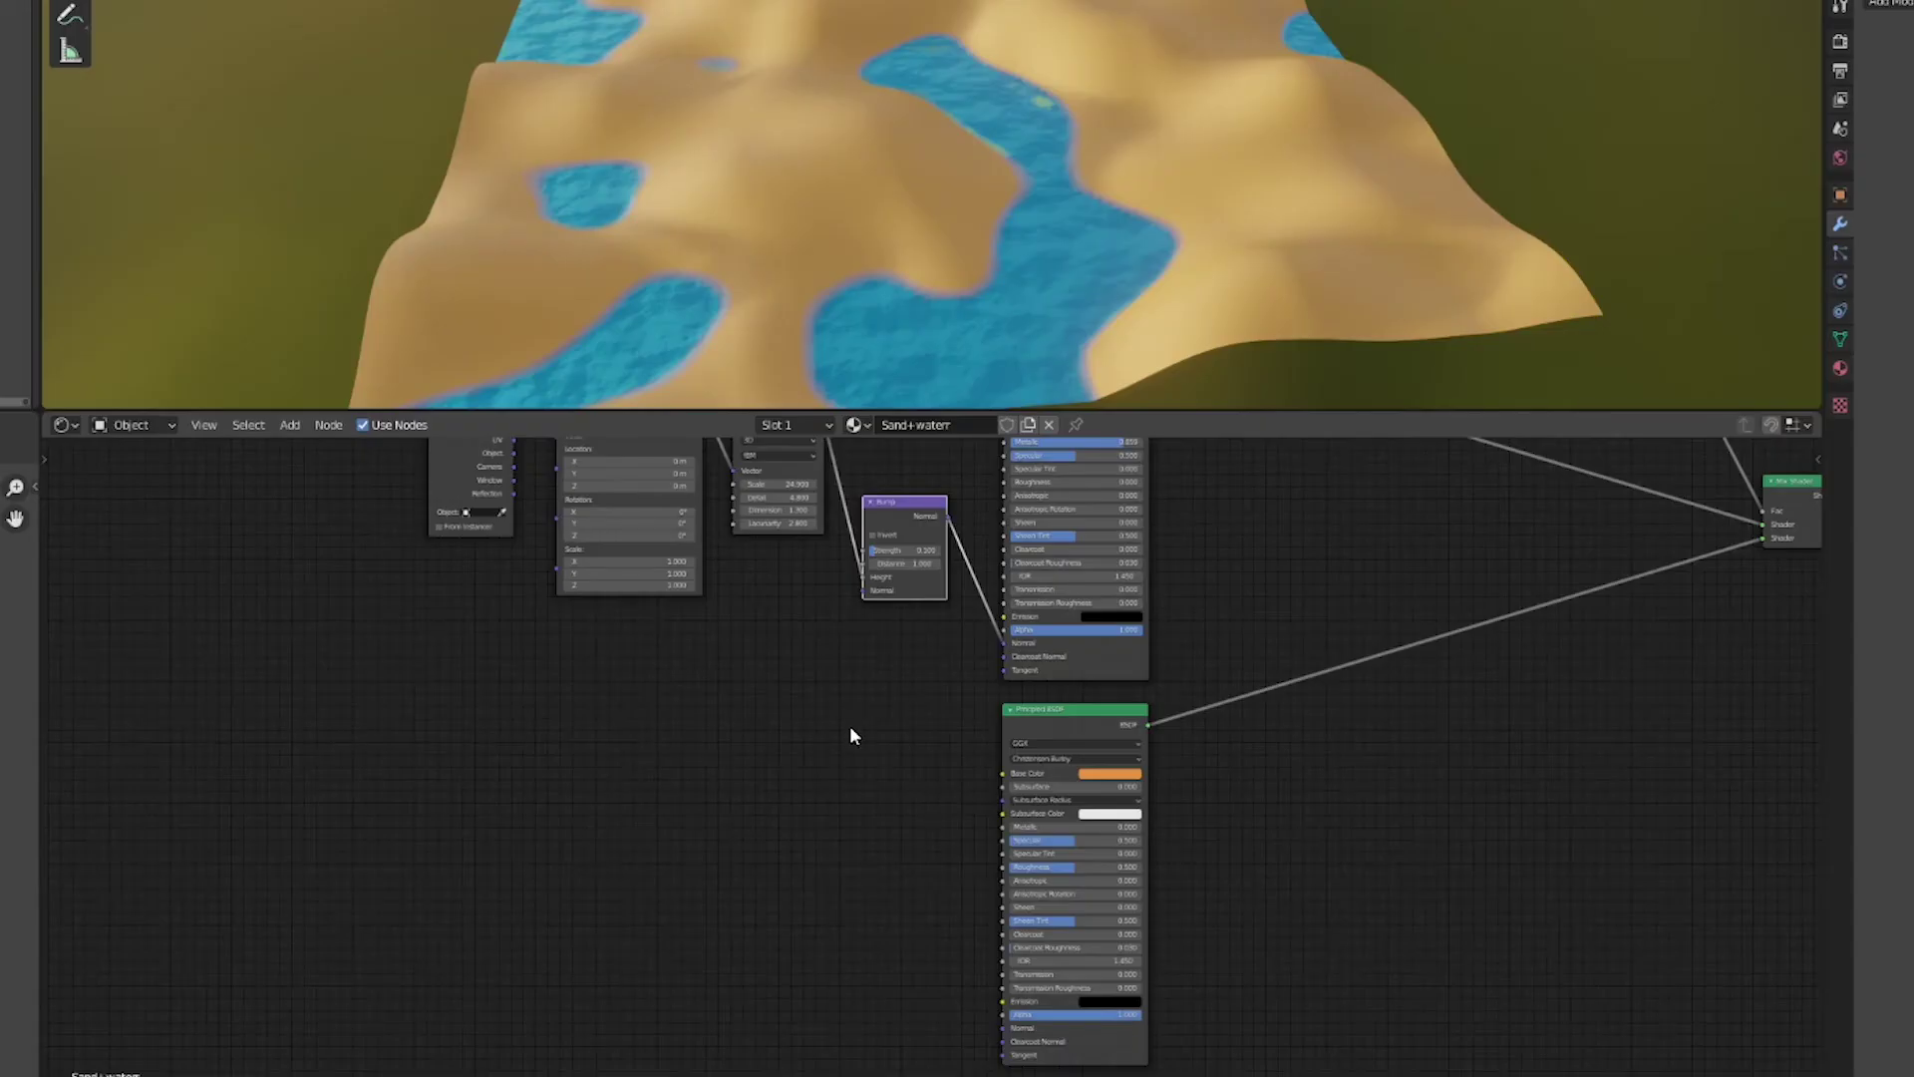
# Step: Add a Noise Texture node beside the sand's Principled BSDF
pyautogui.hotkey('shift', 'a')
pyautogui.moveTo(825, 692)
pyautogui.click(992, 915)
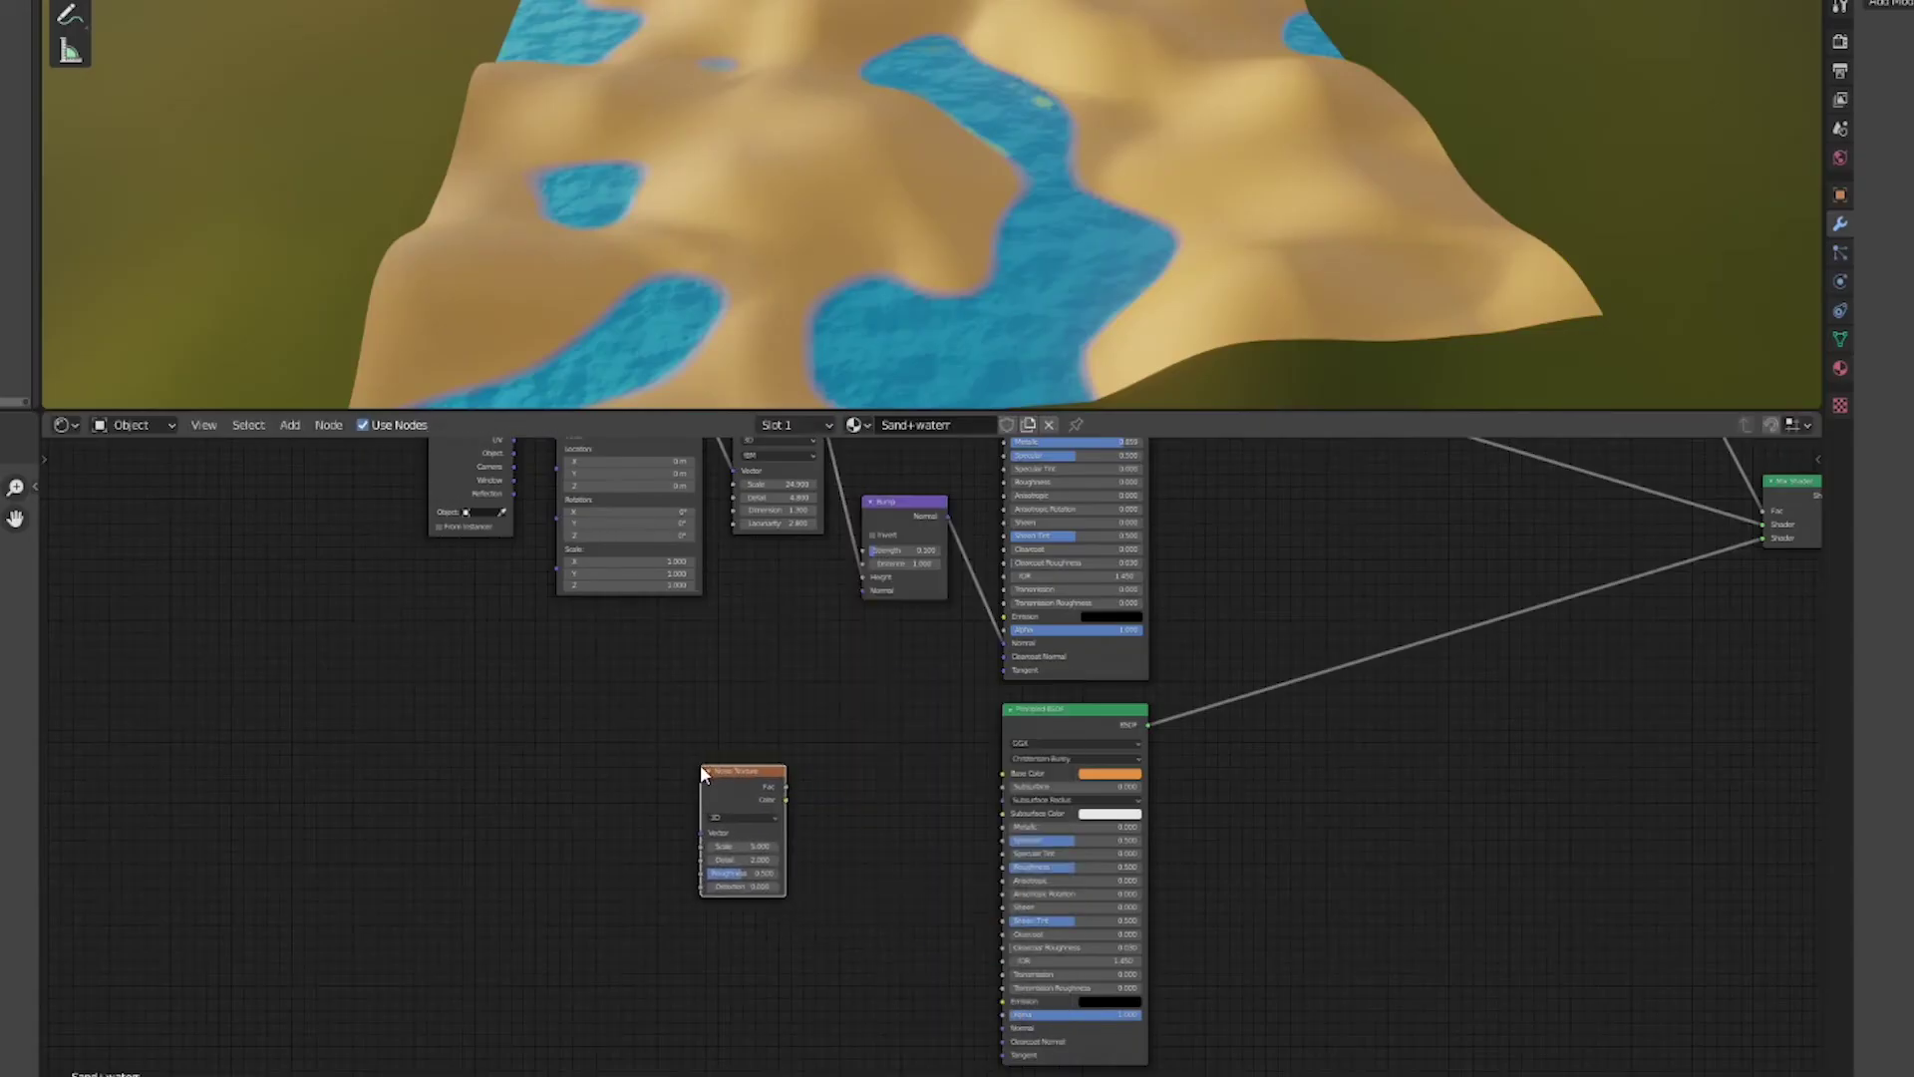
# Step: Duplicate the Bump node, feed the Noise Texture's Fac into its Height, and link its Normal to the sand shader's Normal
pyautogui.click(912, 499)
pyautogui.hotkey('shift', 'd')
pyautogui.click(877, 863)
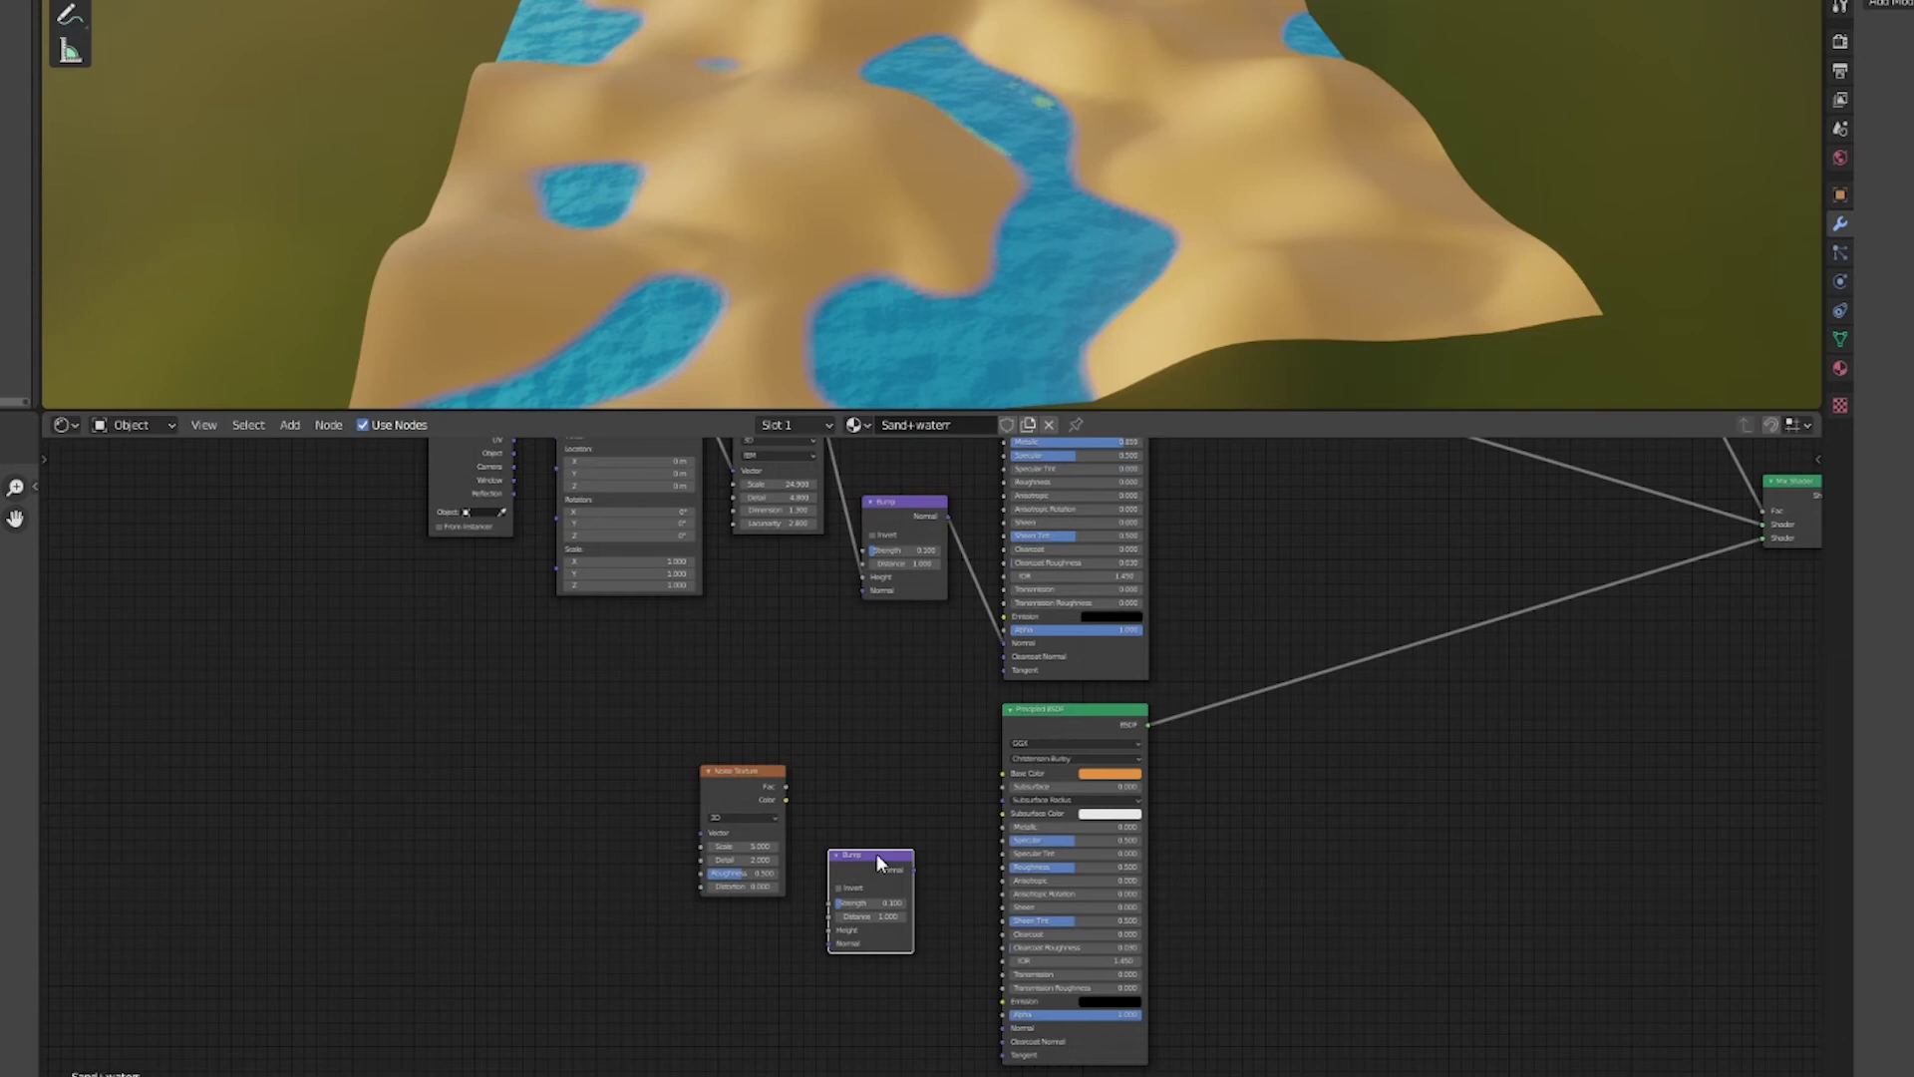
pyautogui.moveTo(784, 787); pyautogui.dragTo(828, 931)
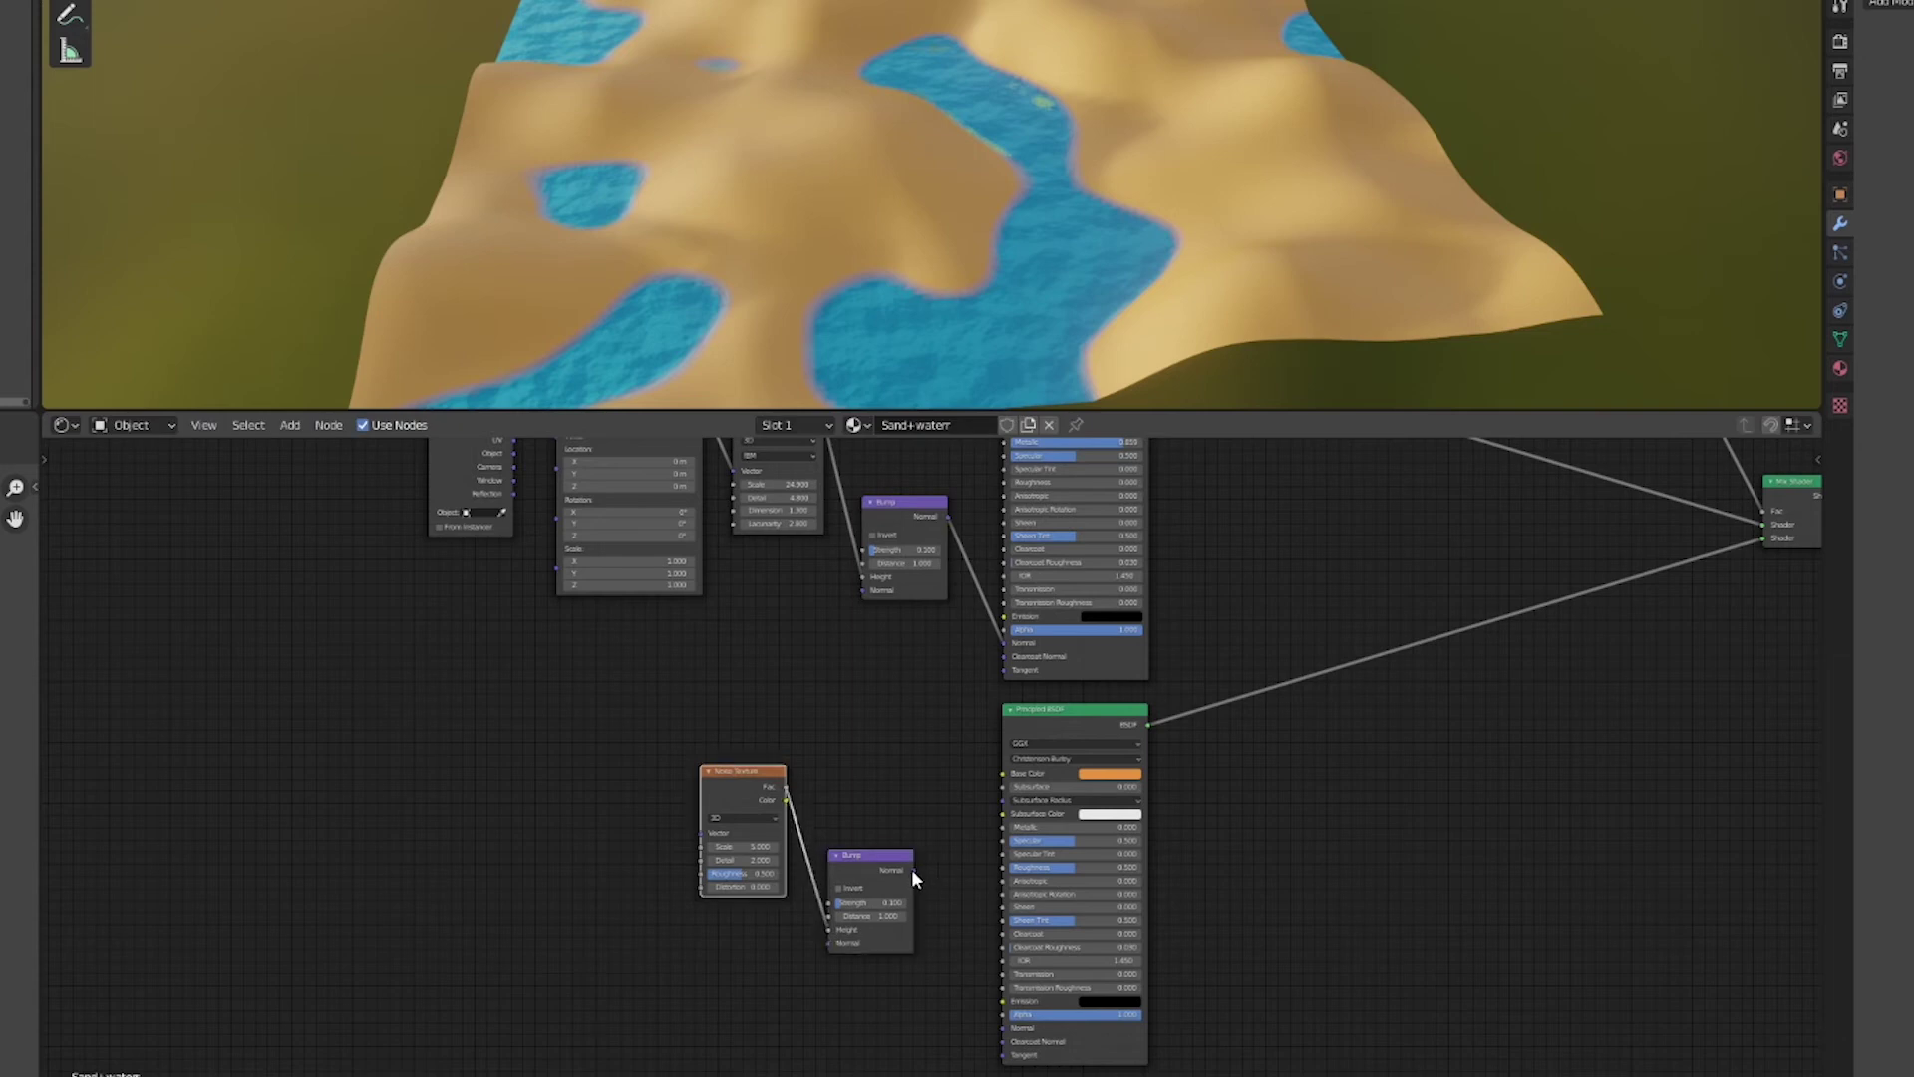
pyautogui.moveTo(911, 870); pyautogui.dragTo(1003, 1027)
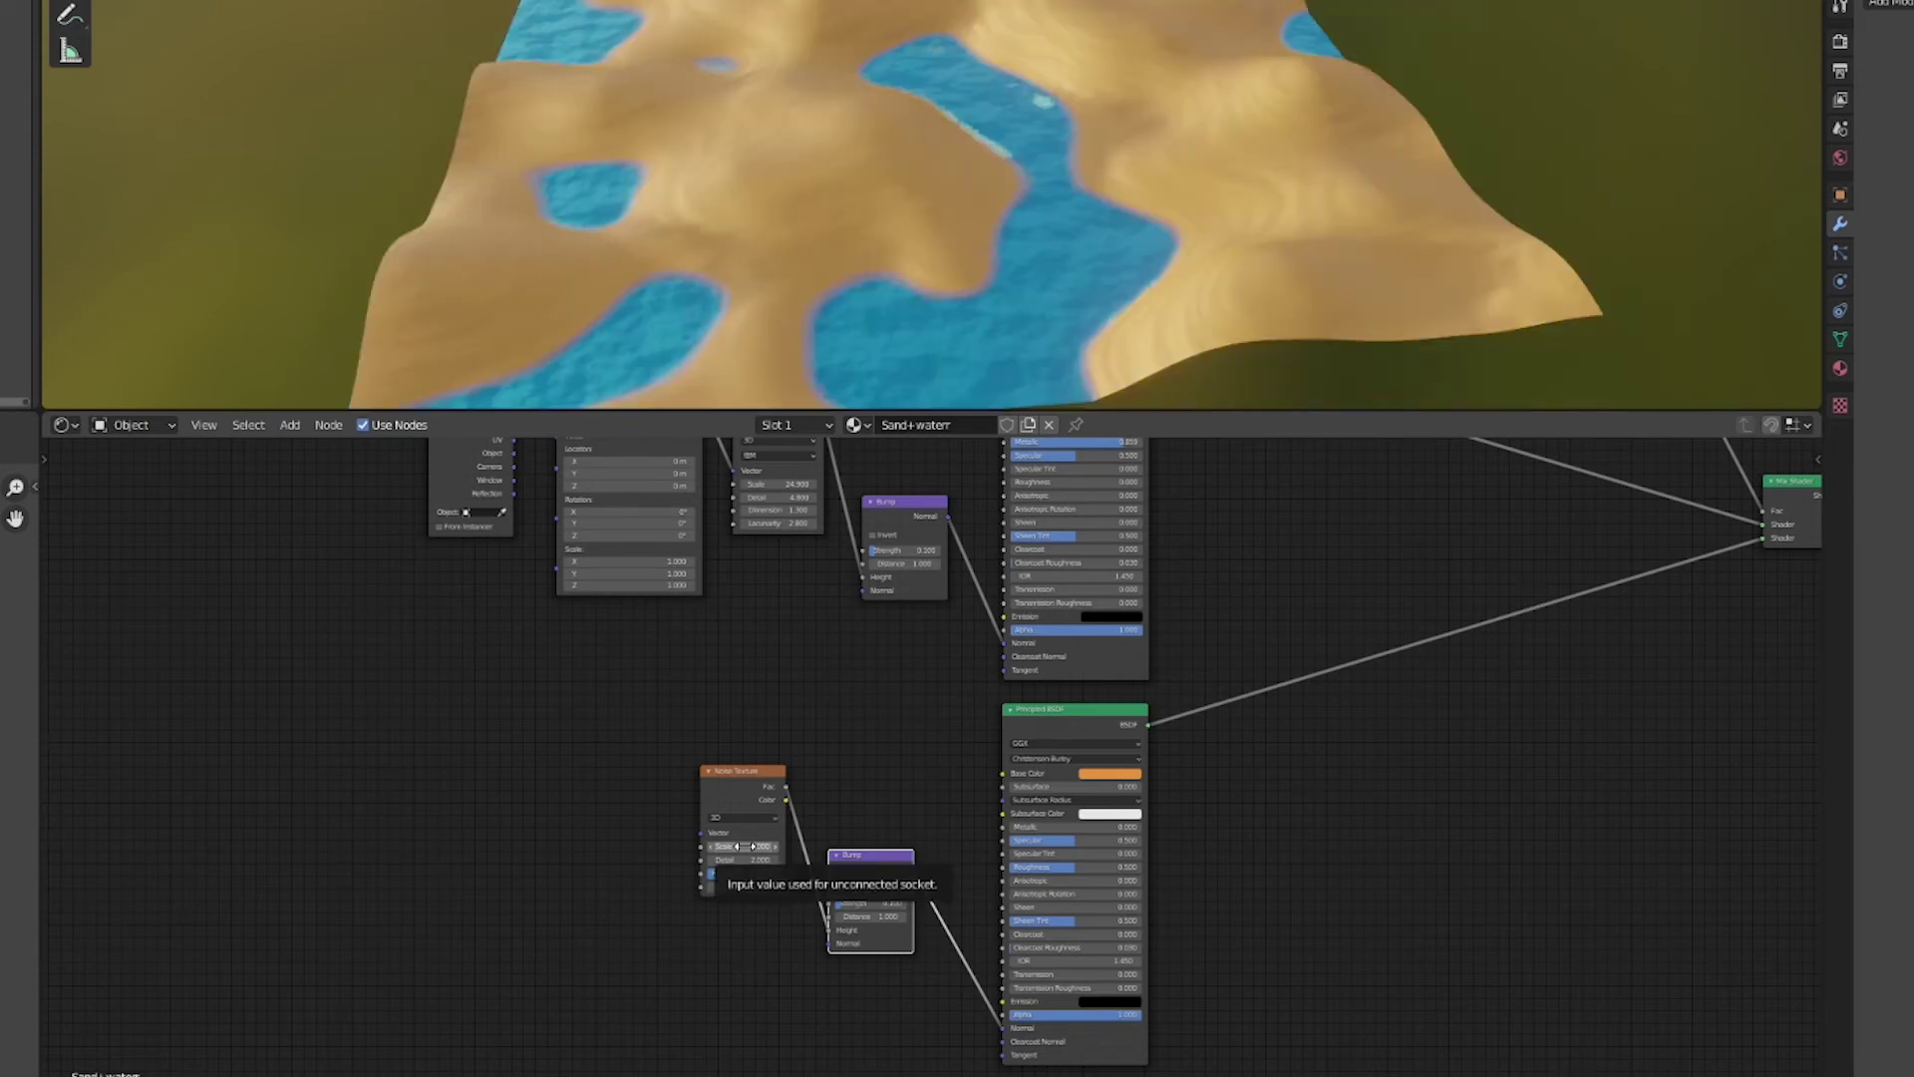
# Step: Set the Noise Texture's scale to about 30.2 and add Texture Coordinate and Mapping nodes in front of it
pyautogui.moveTo(743, 846); pyautogui.dragTo(793, 845)
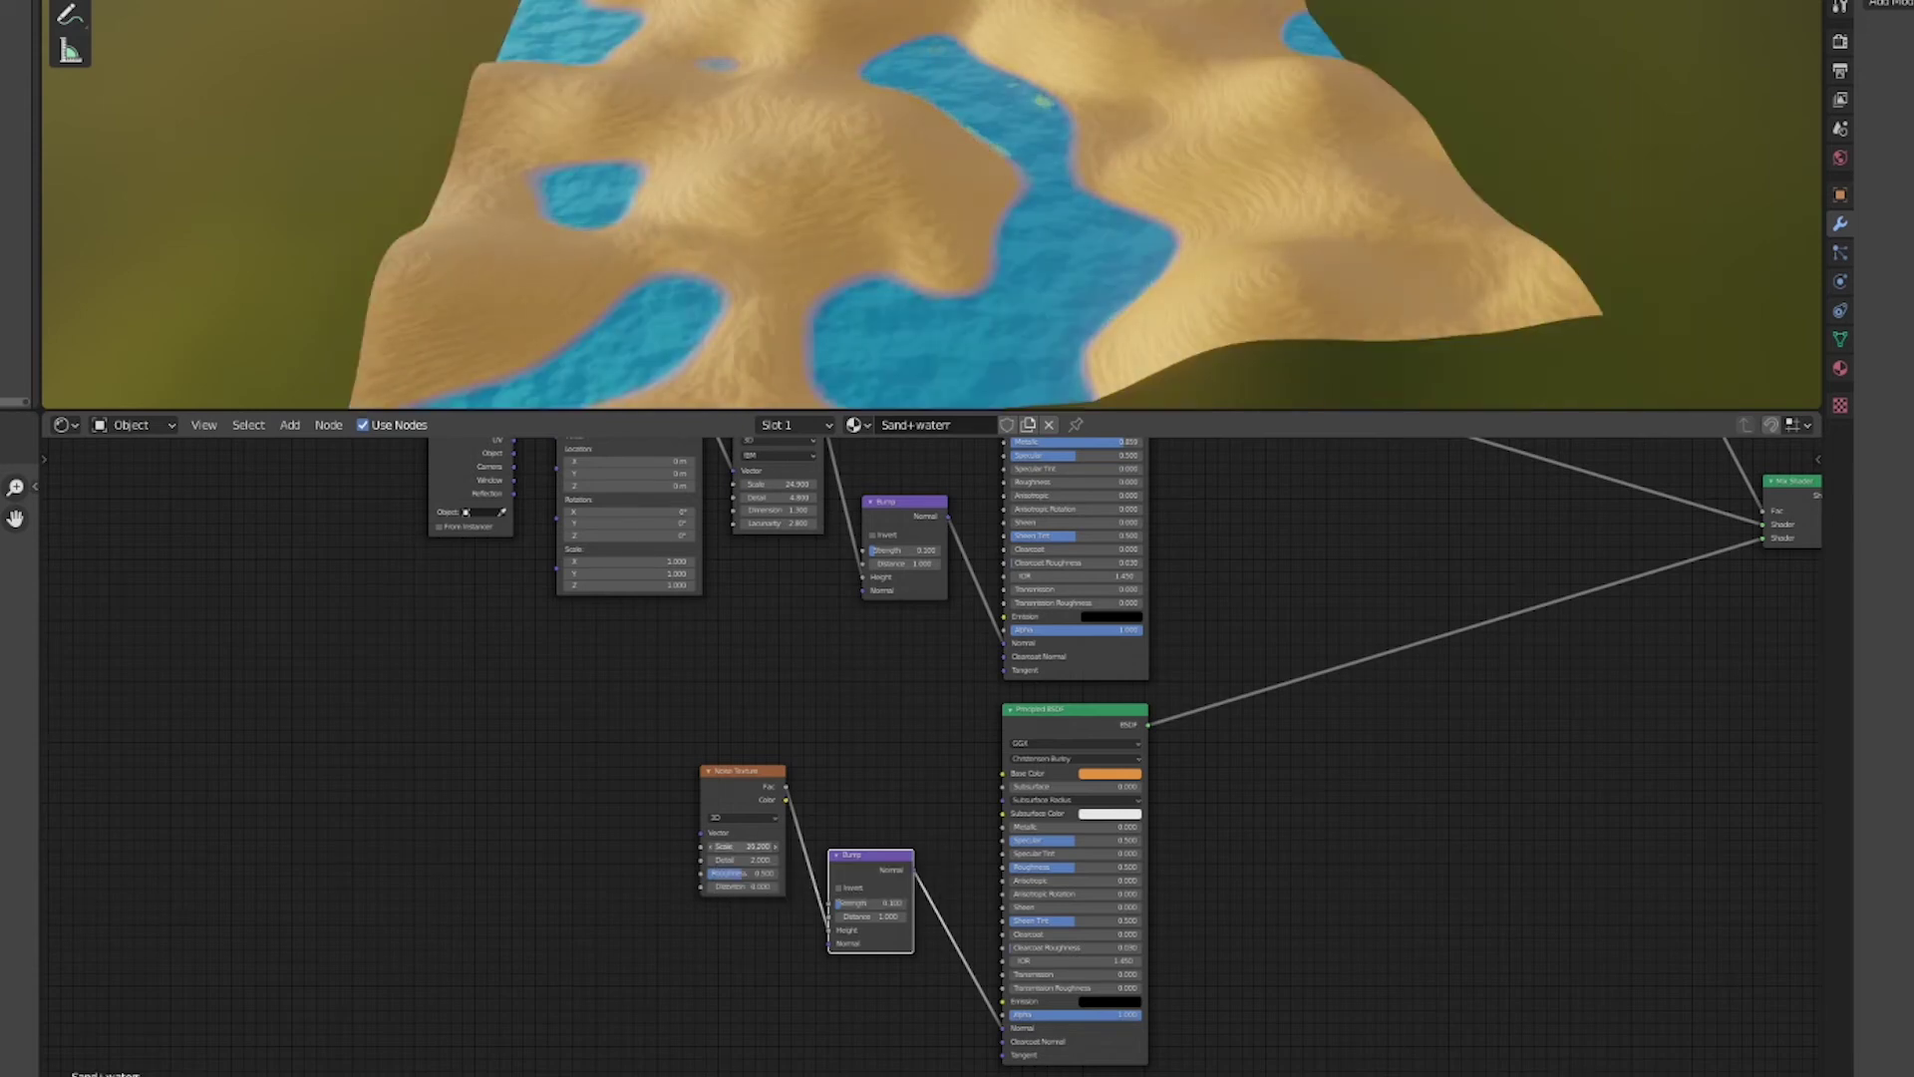
pyautogui.click(752, 776)
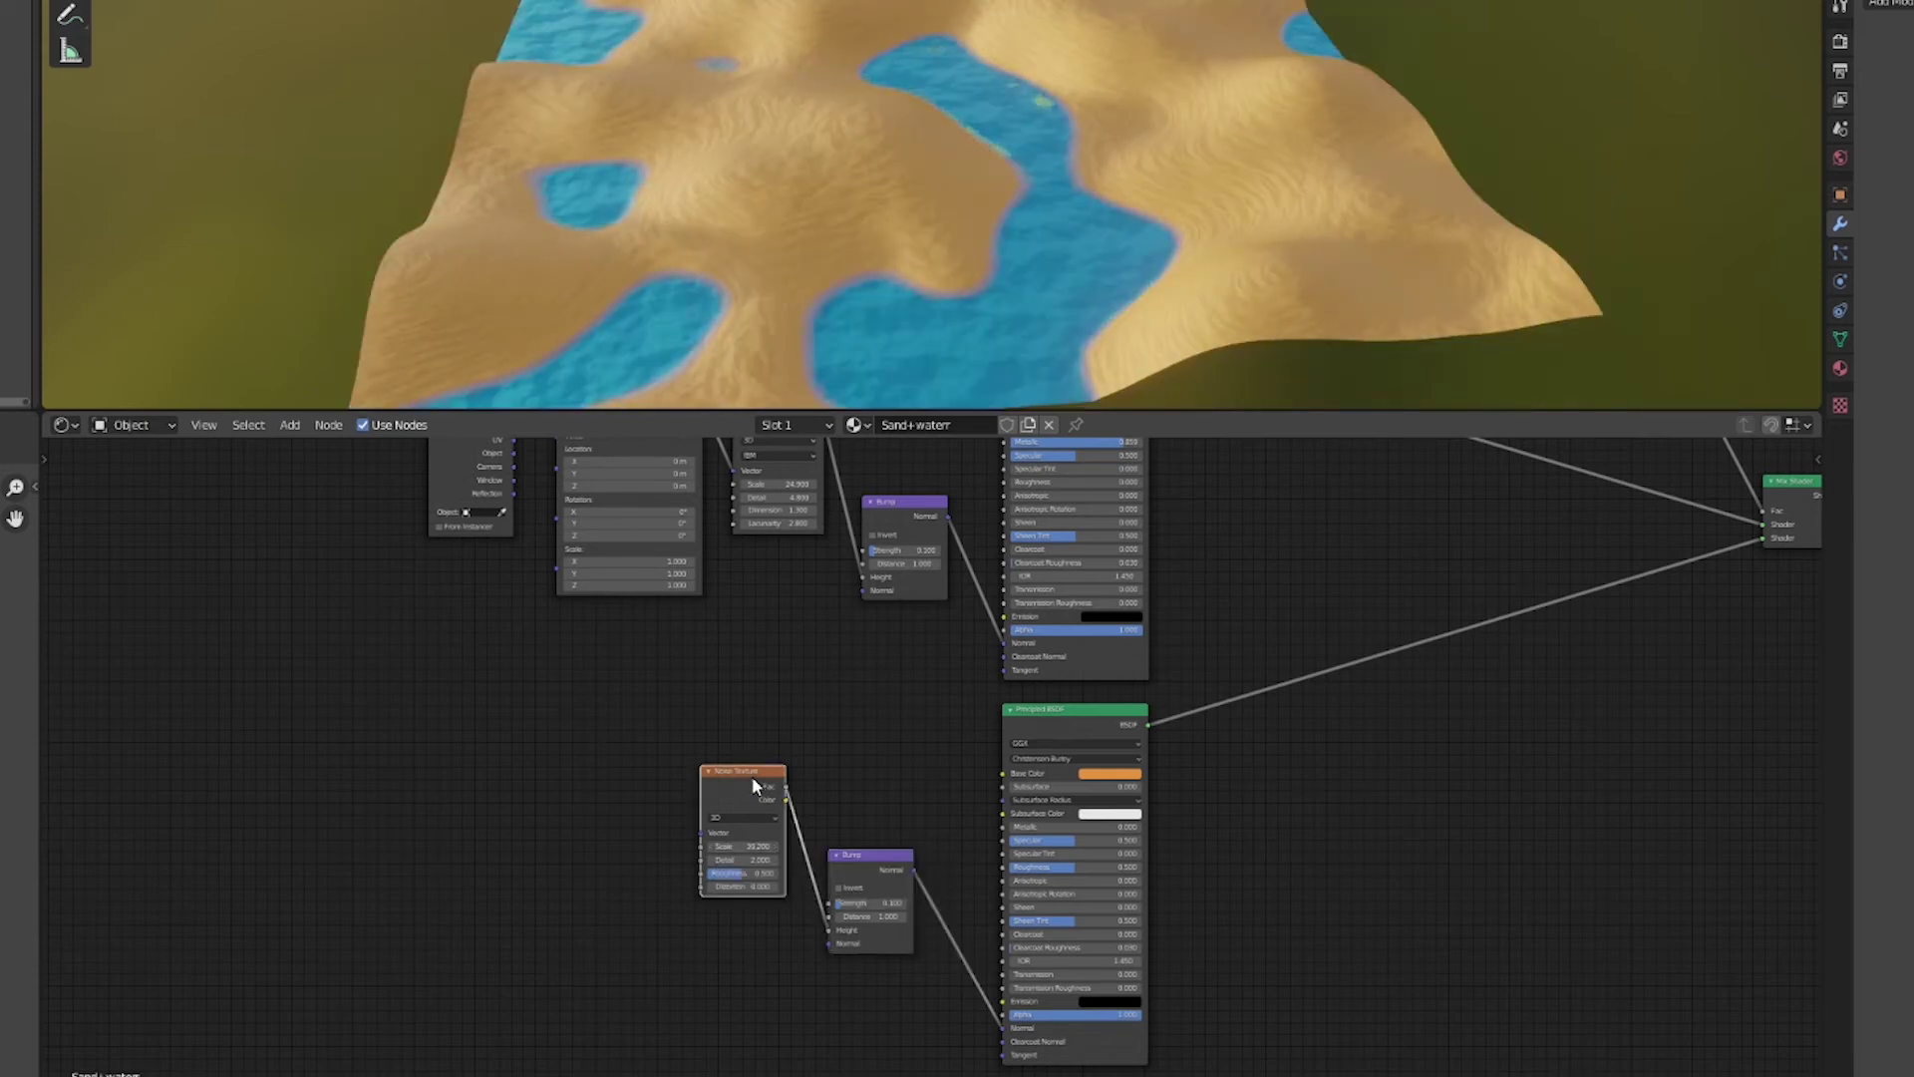
pyautogui.hotkey('ctrl', 't')
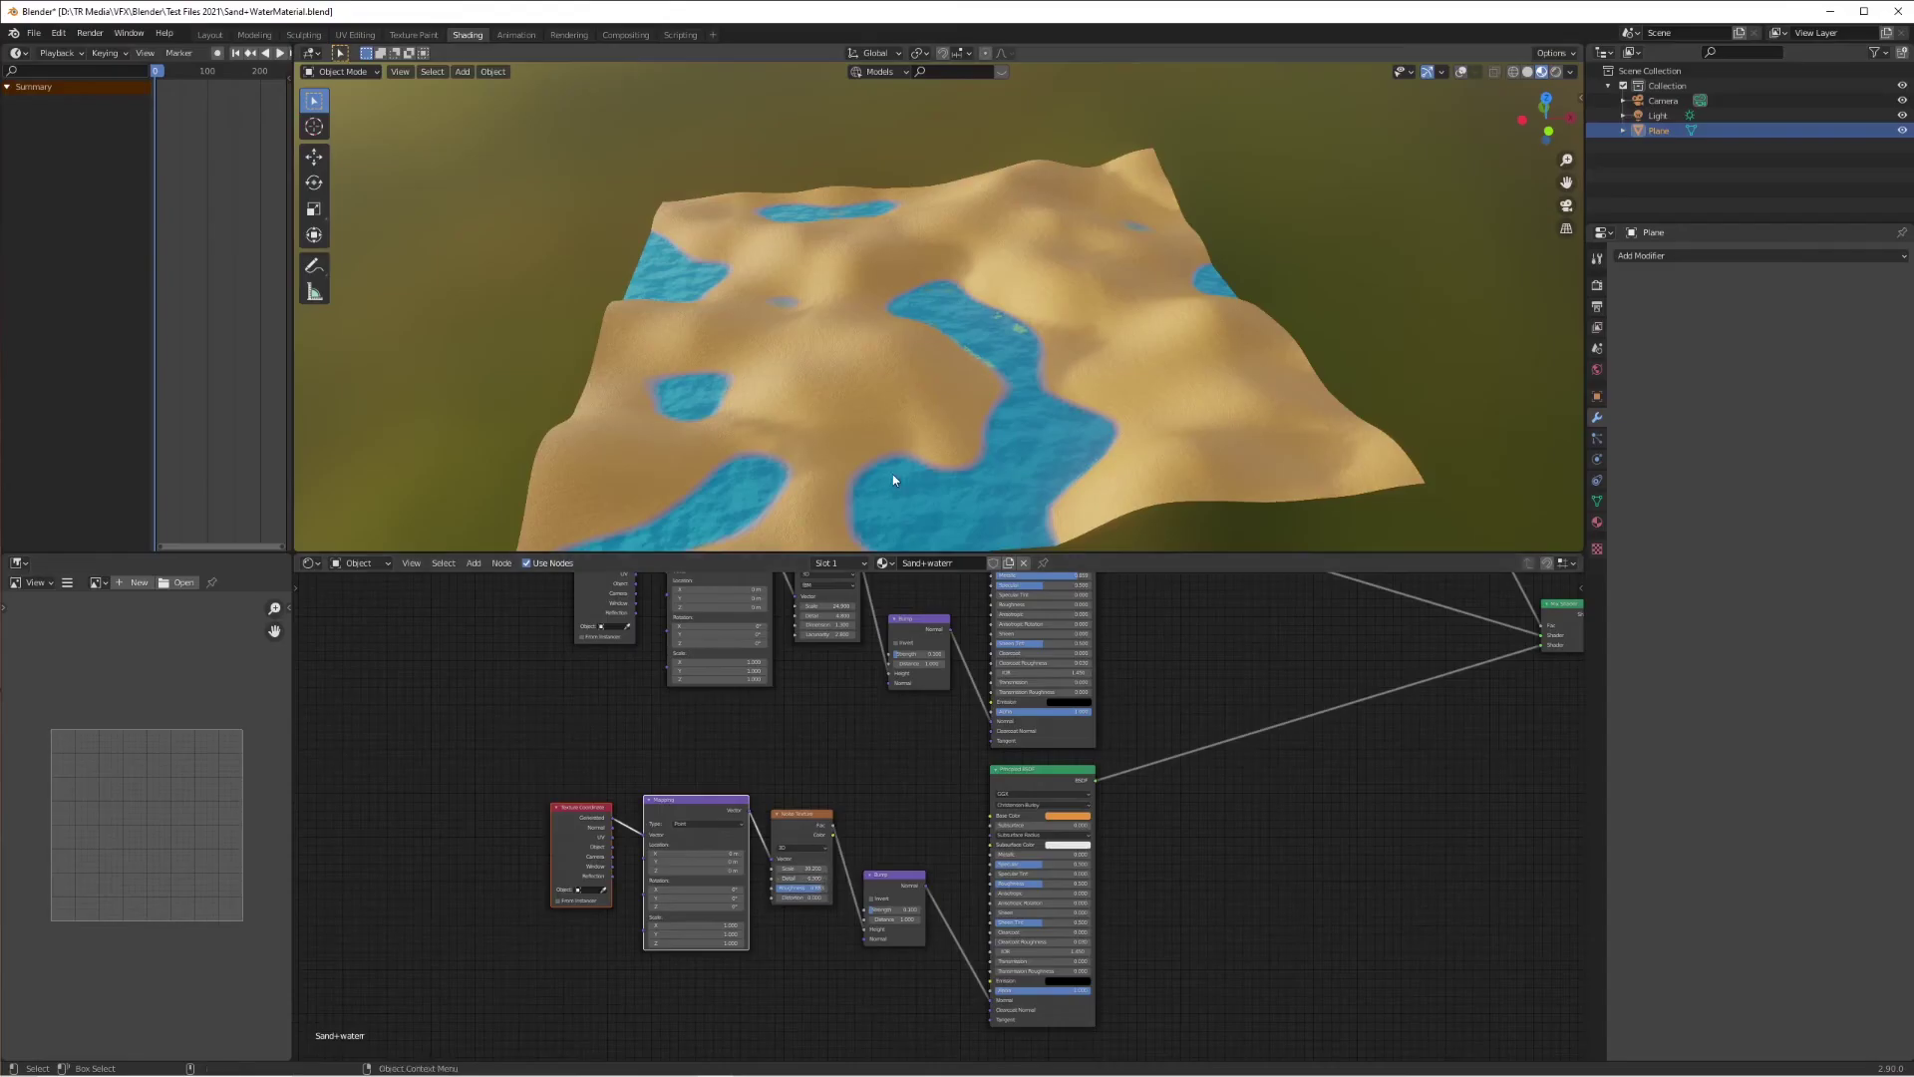
# Step: Check the sand grain around the terrain and raise the sand Bump's strength to about 0.15
pyautogui.moveTo(870, 303); pyautogui.dragTo(873, 162, button='middle')
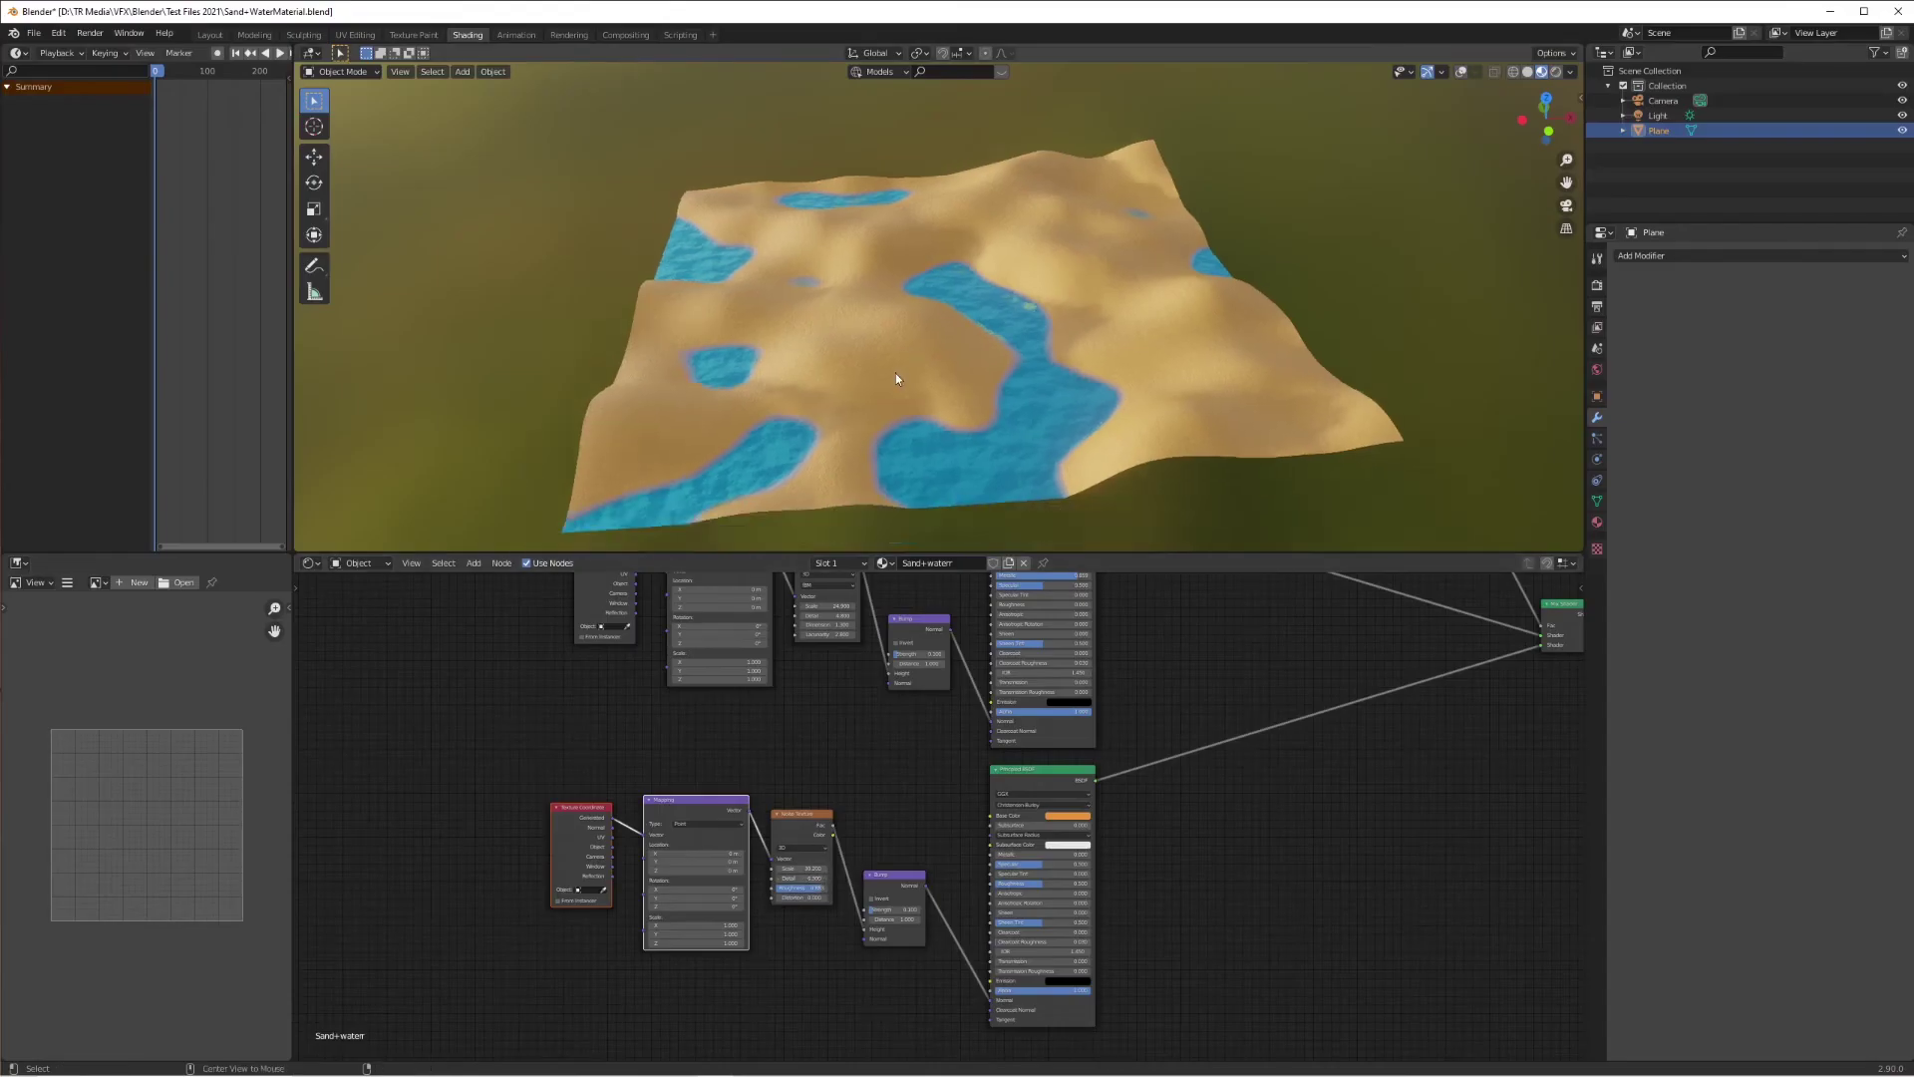
pyautogui.scroll(4, 873, 163)
pyautogui.scroll(-8, 954, 387)
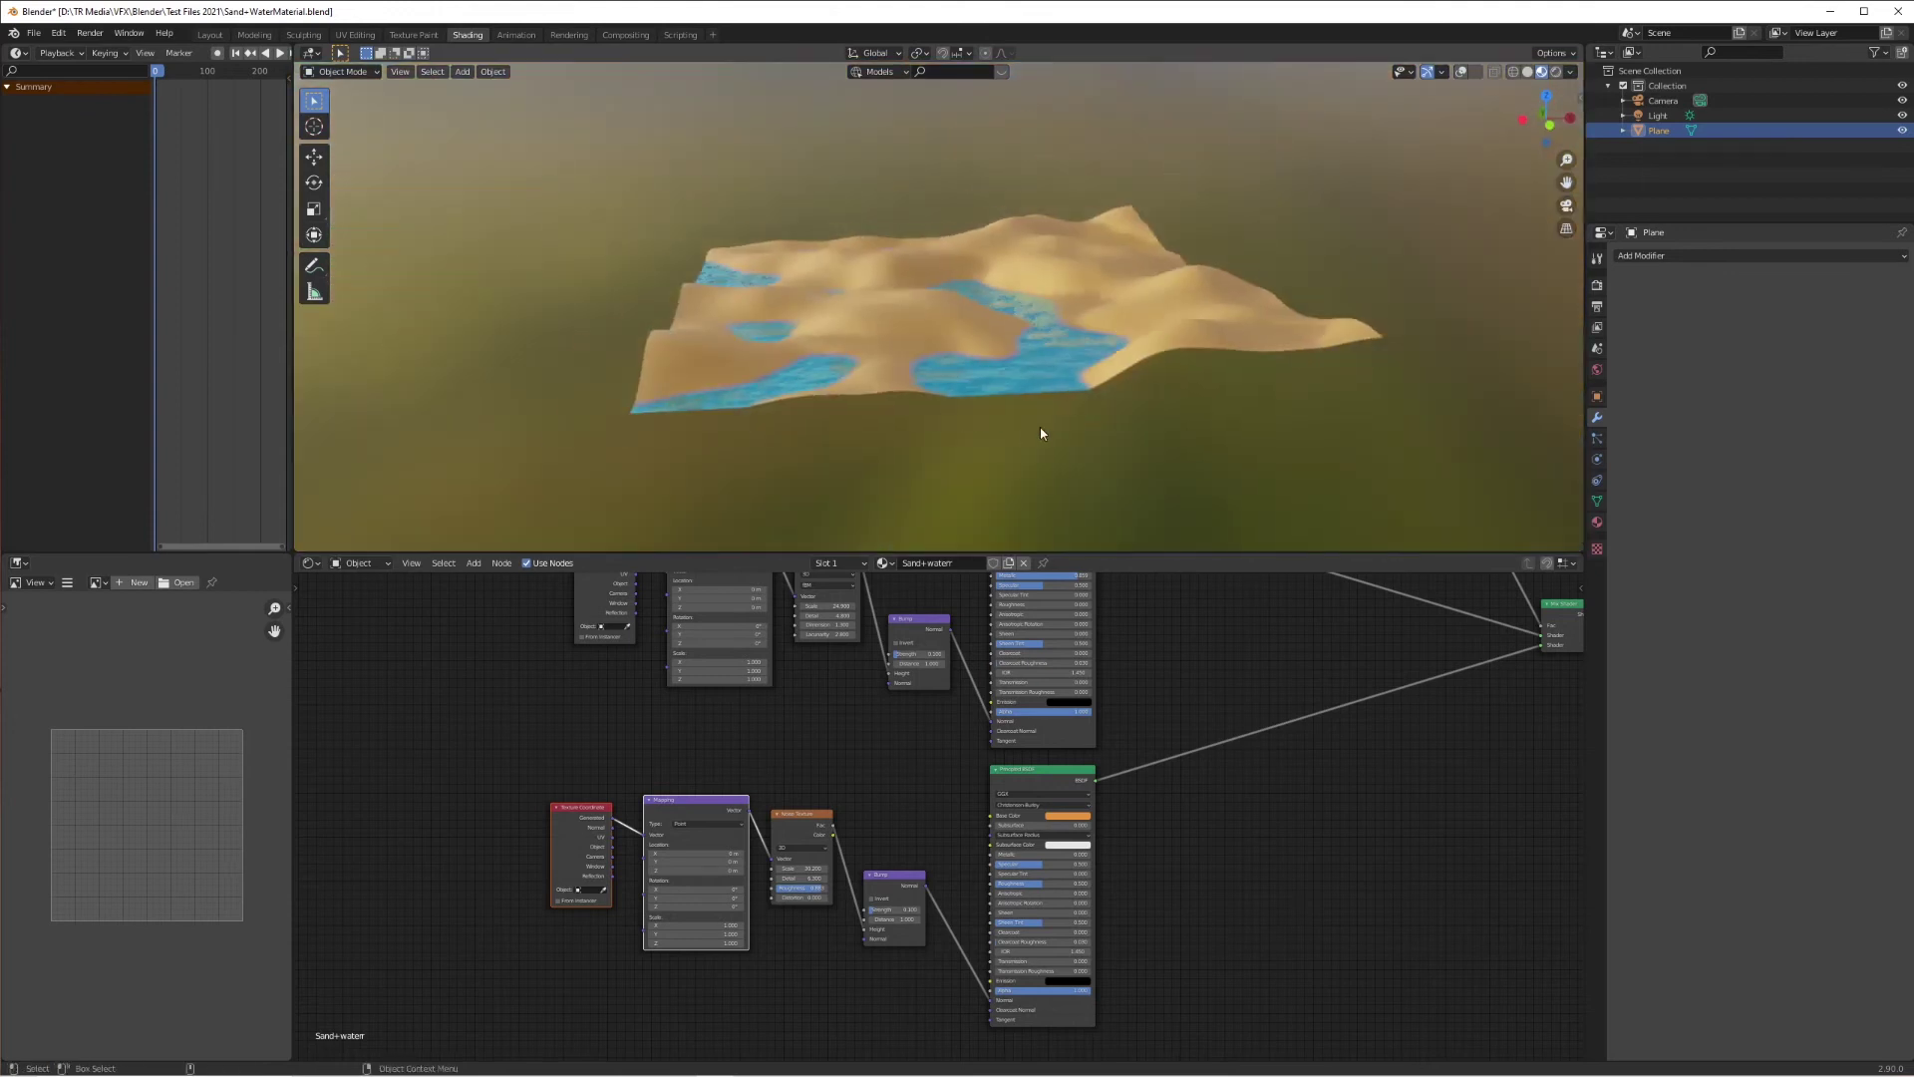
pyautogui.moveTo(1043, 432); pyautogui.dragTo(979, 396, button='middle')
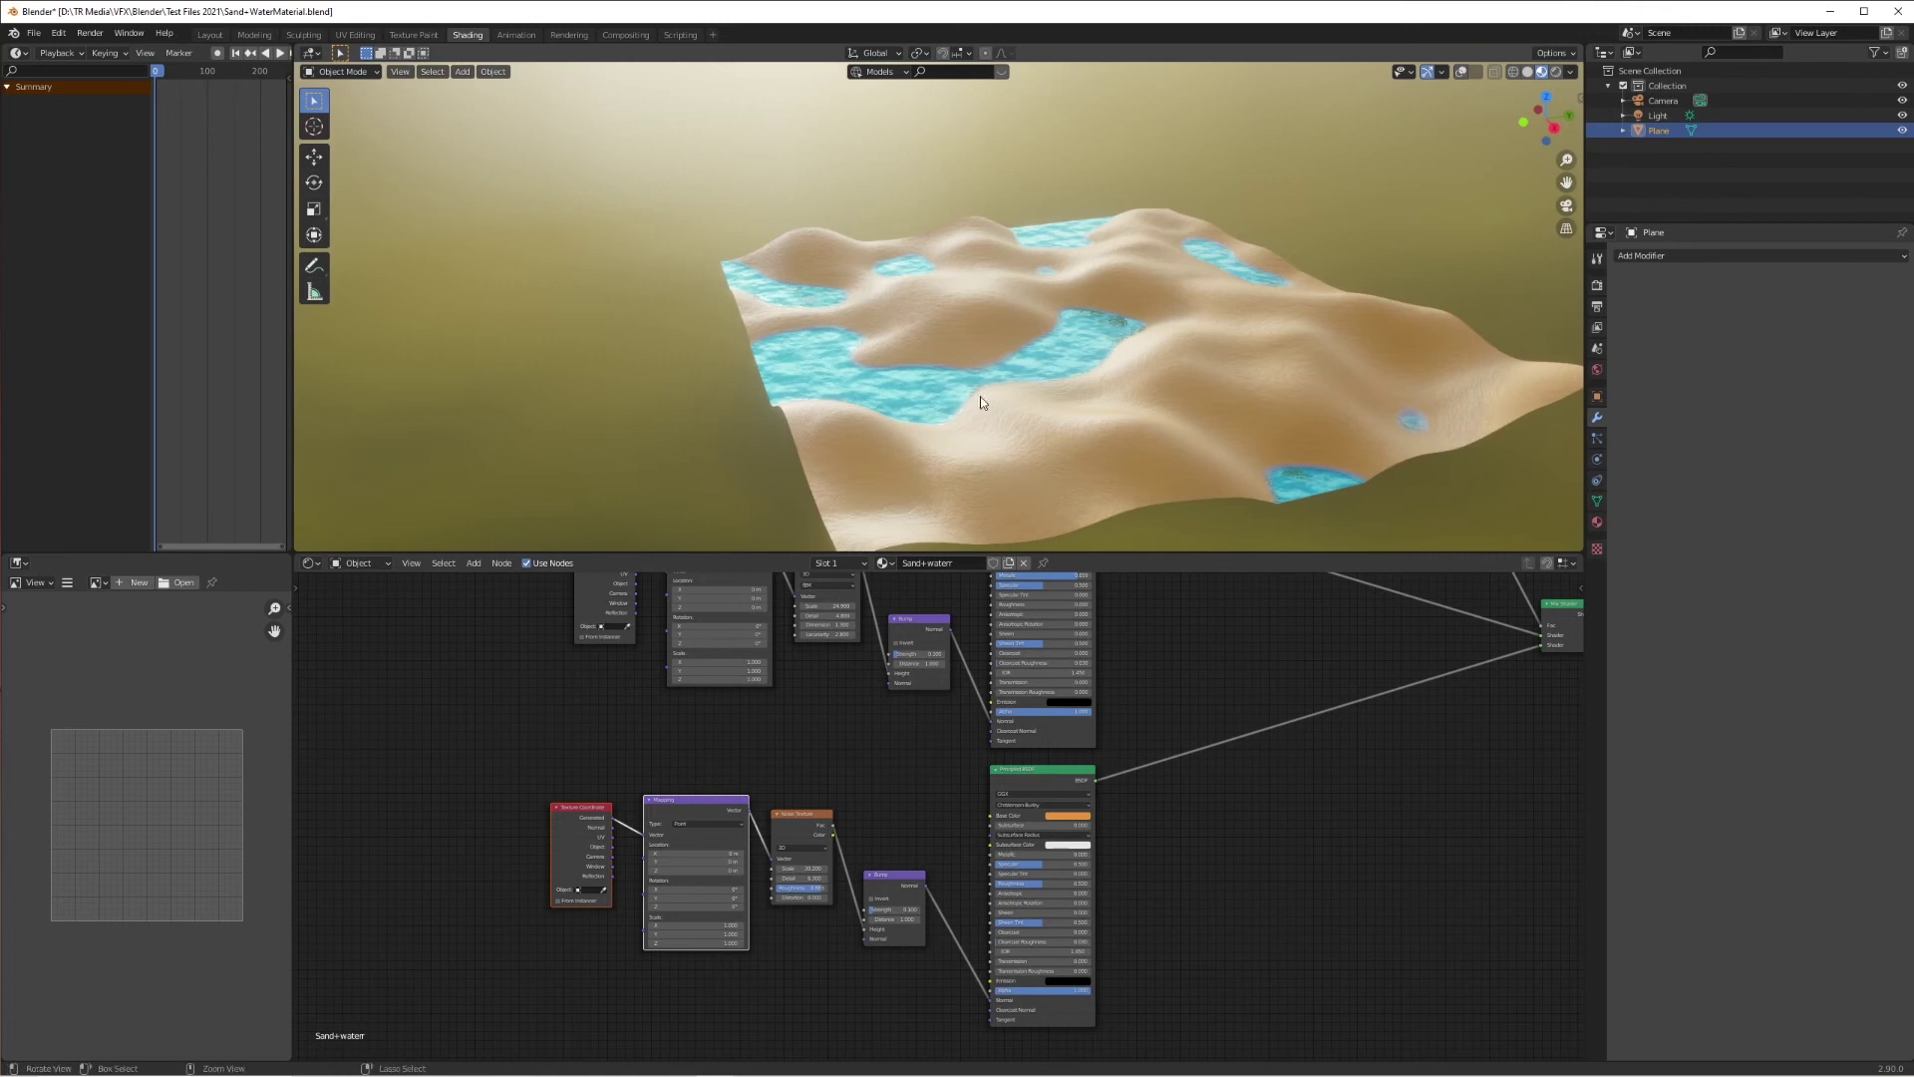
pyautogui.moveTo(1105, 409); pyautogui.dragTo(903, 439, button='middle')
pyautogui.moveTo(899, 904); pyautogui.dragTo(920, 906)
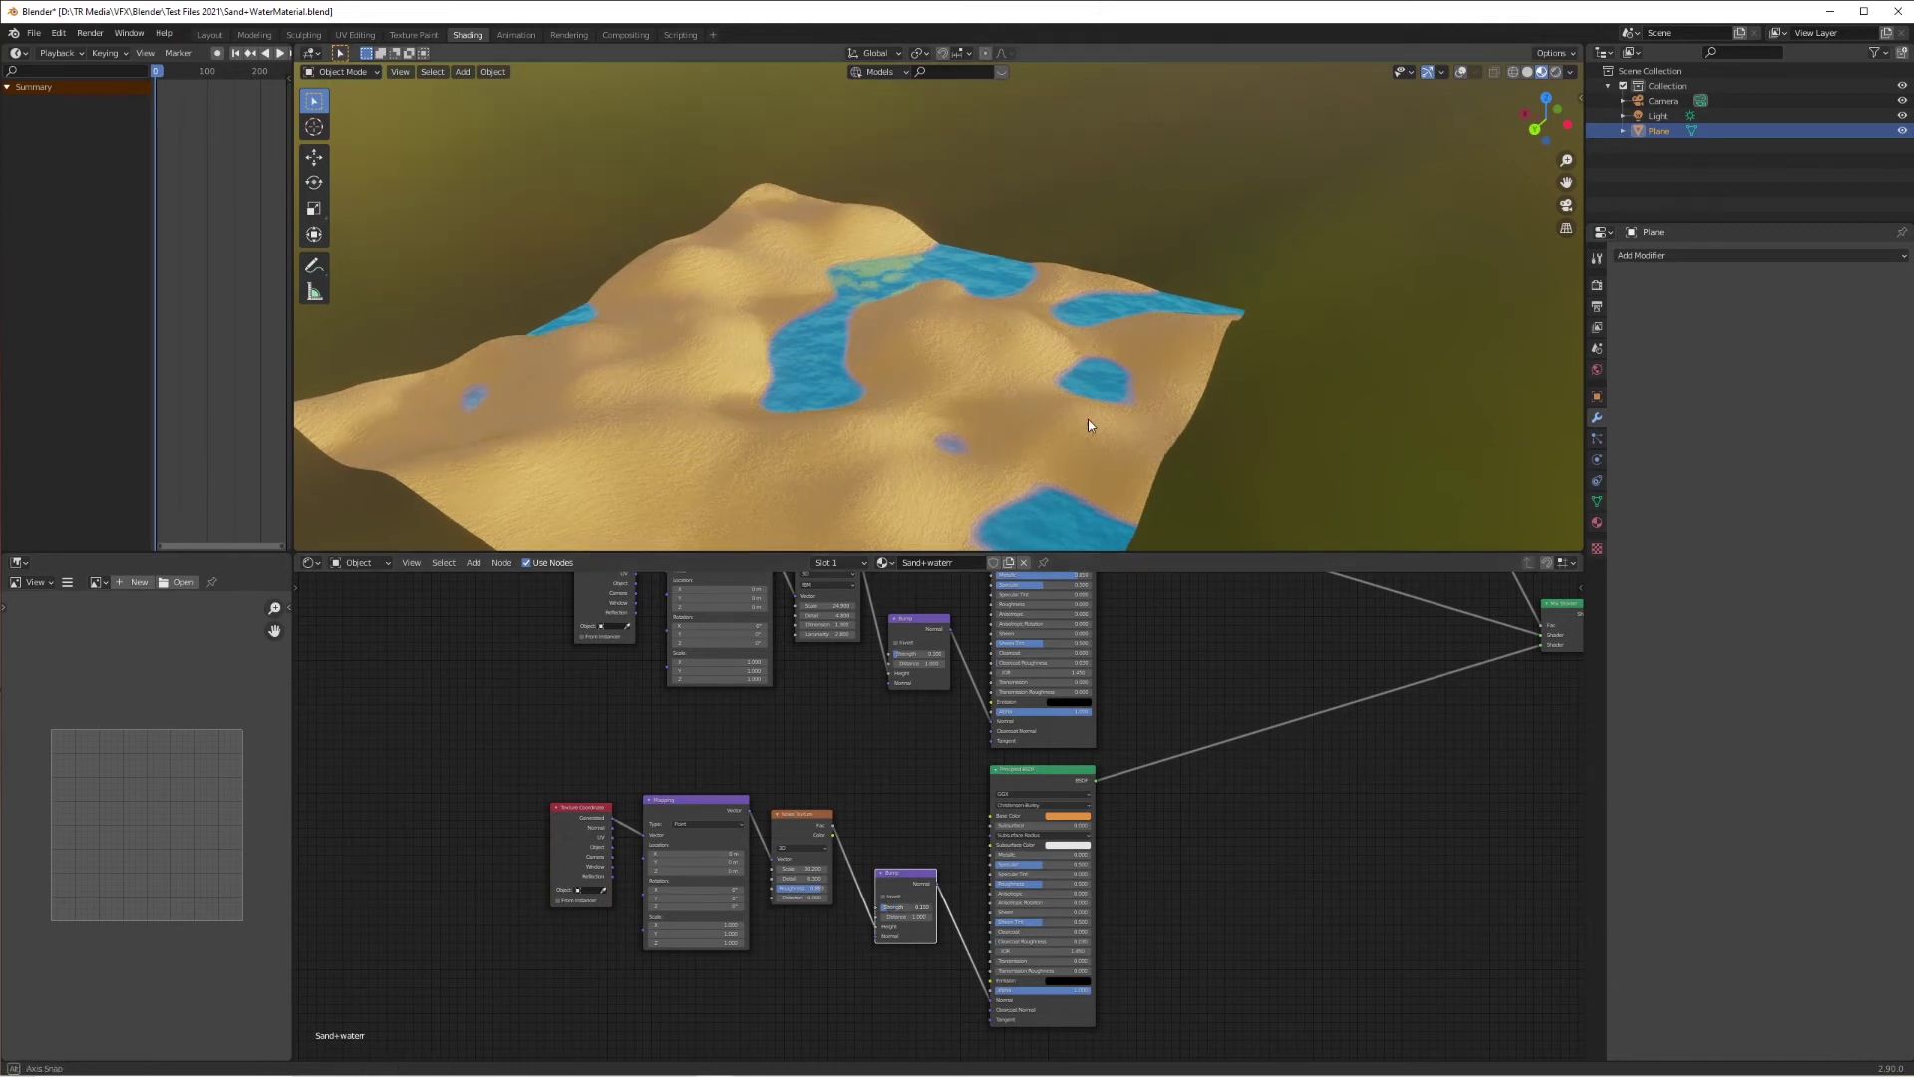
pyautogui.moveTo(1087, 419); pyautogui.dragTo(941, 422, button='middle')
# Step: Add a Wave Texture above the Noise Texture, spacing the nodes apart, and feed it the Mapping node's Vector output
pyautogui.moveTo(763, 821); pyautogui.dragTo(746, 820)
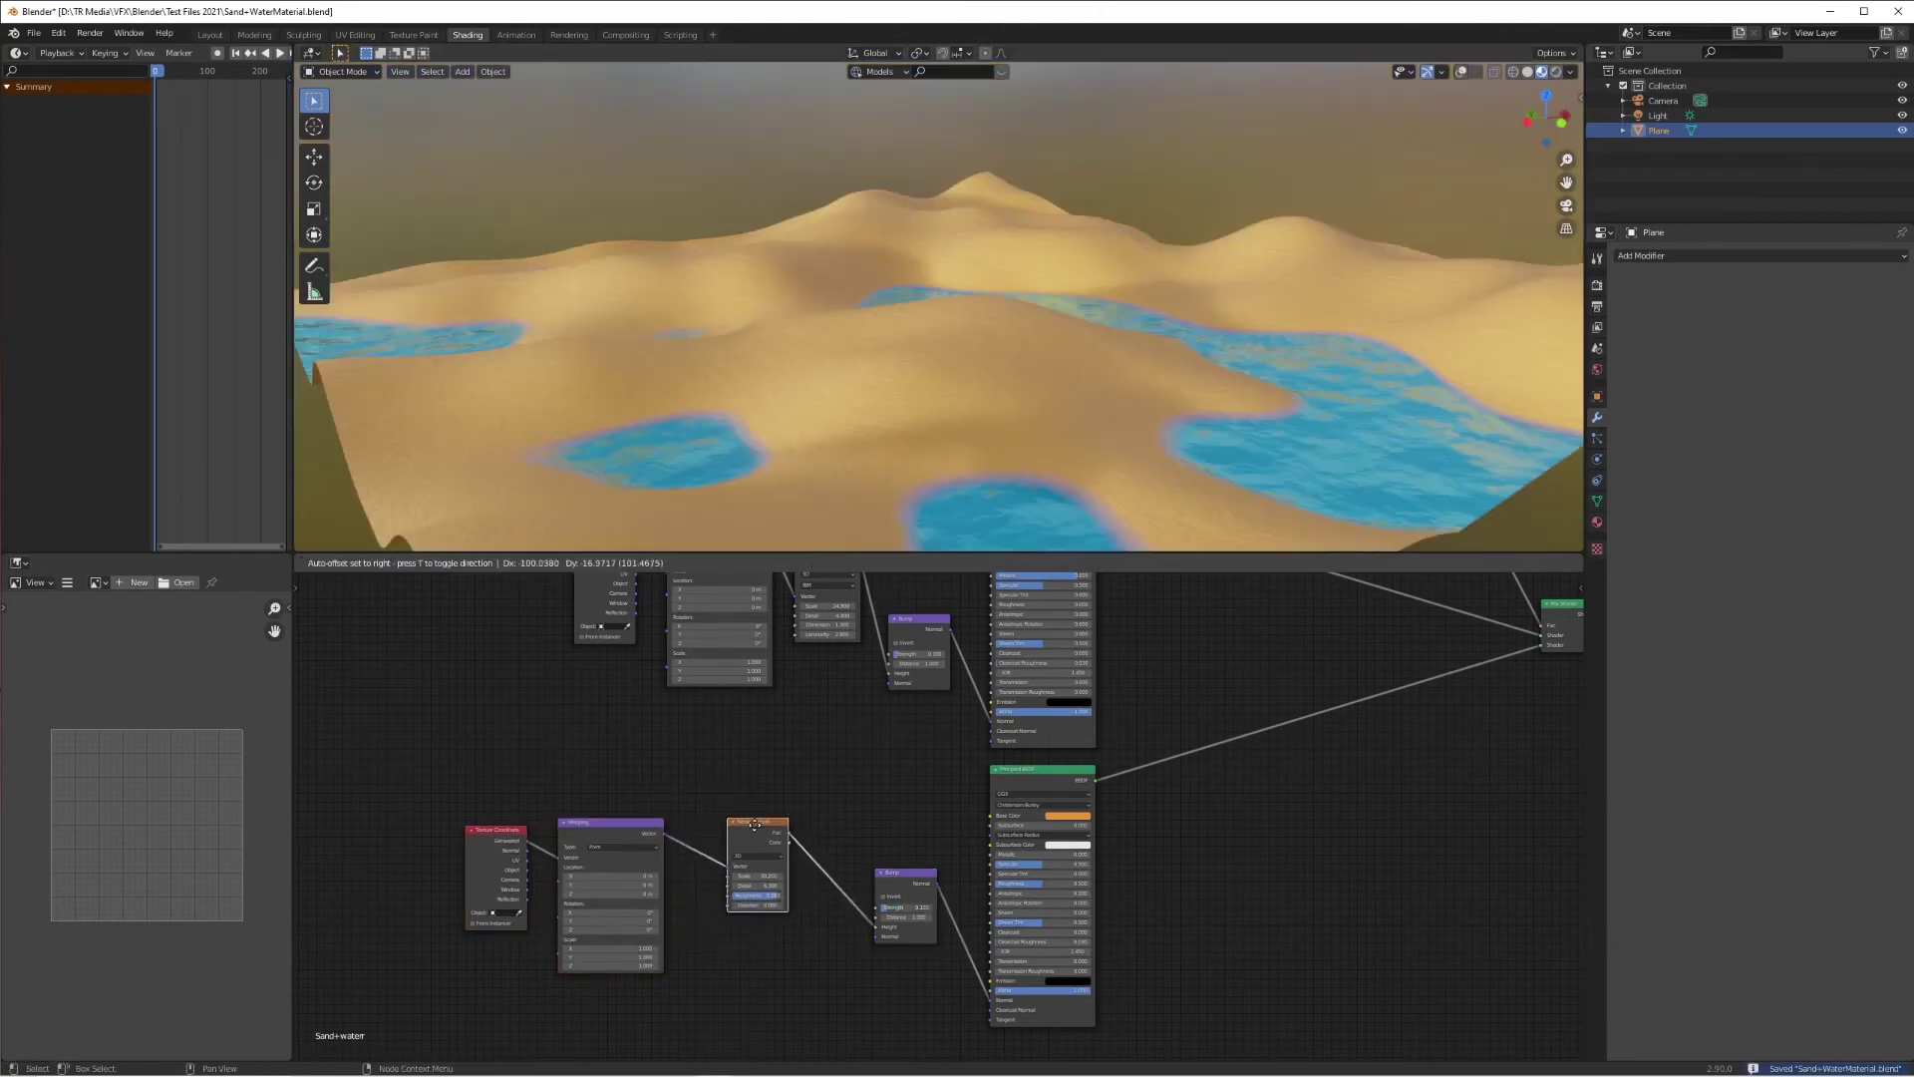
pyautogui.hotkey('shift', 'a')
pyautogui.moveTo(757, 775)
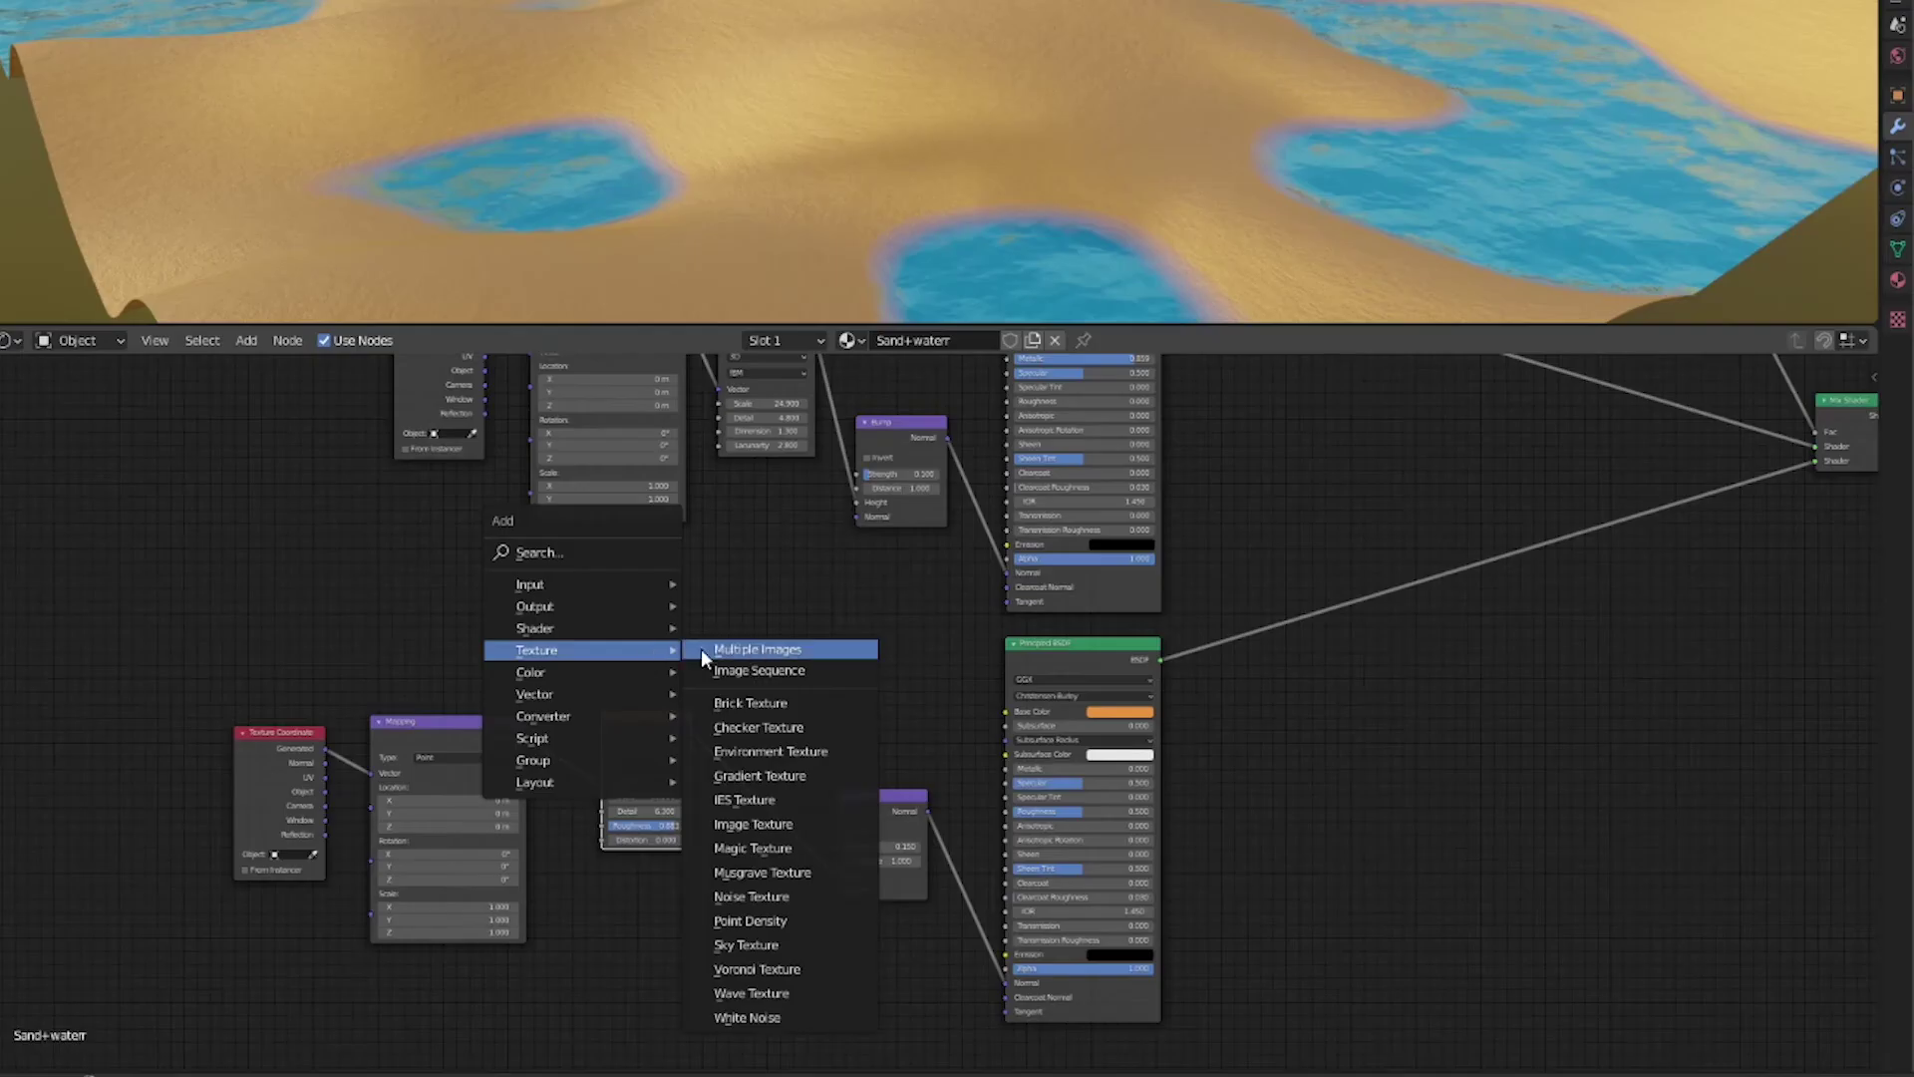
pyautogui.click(865, 927)
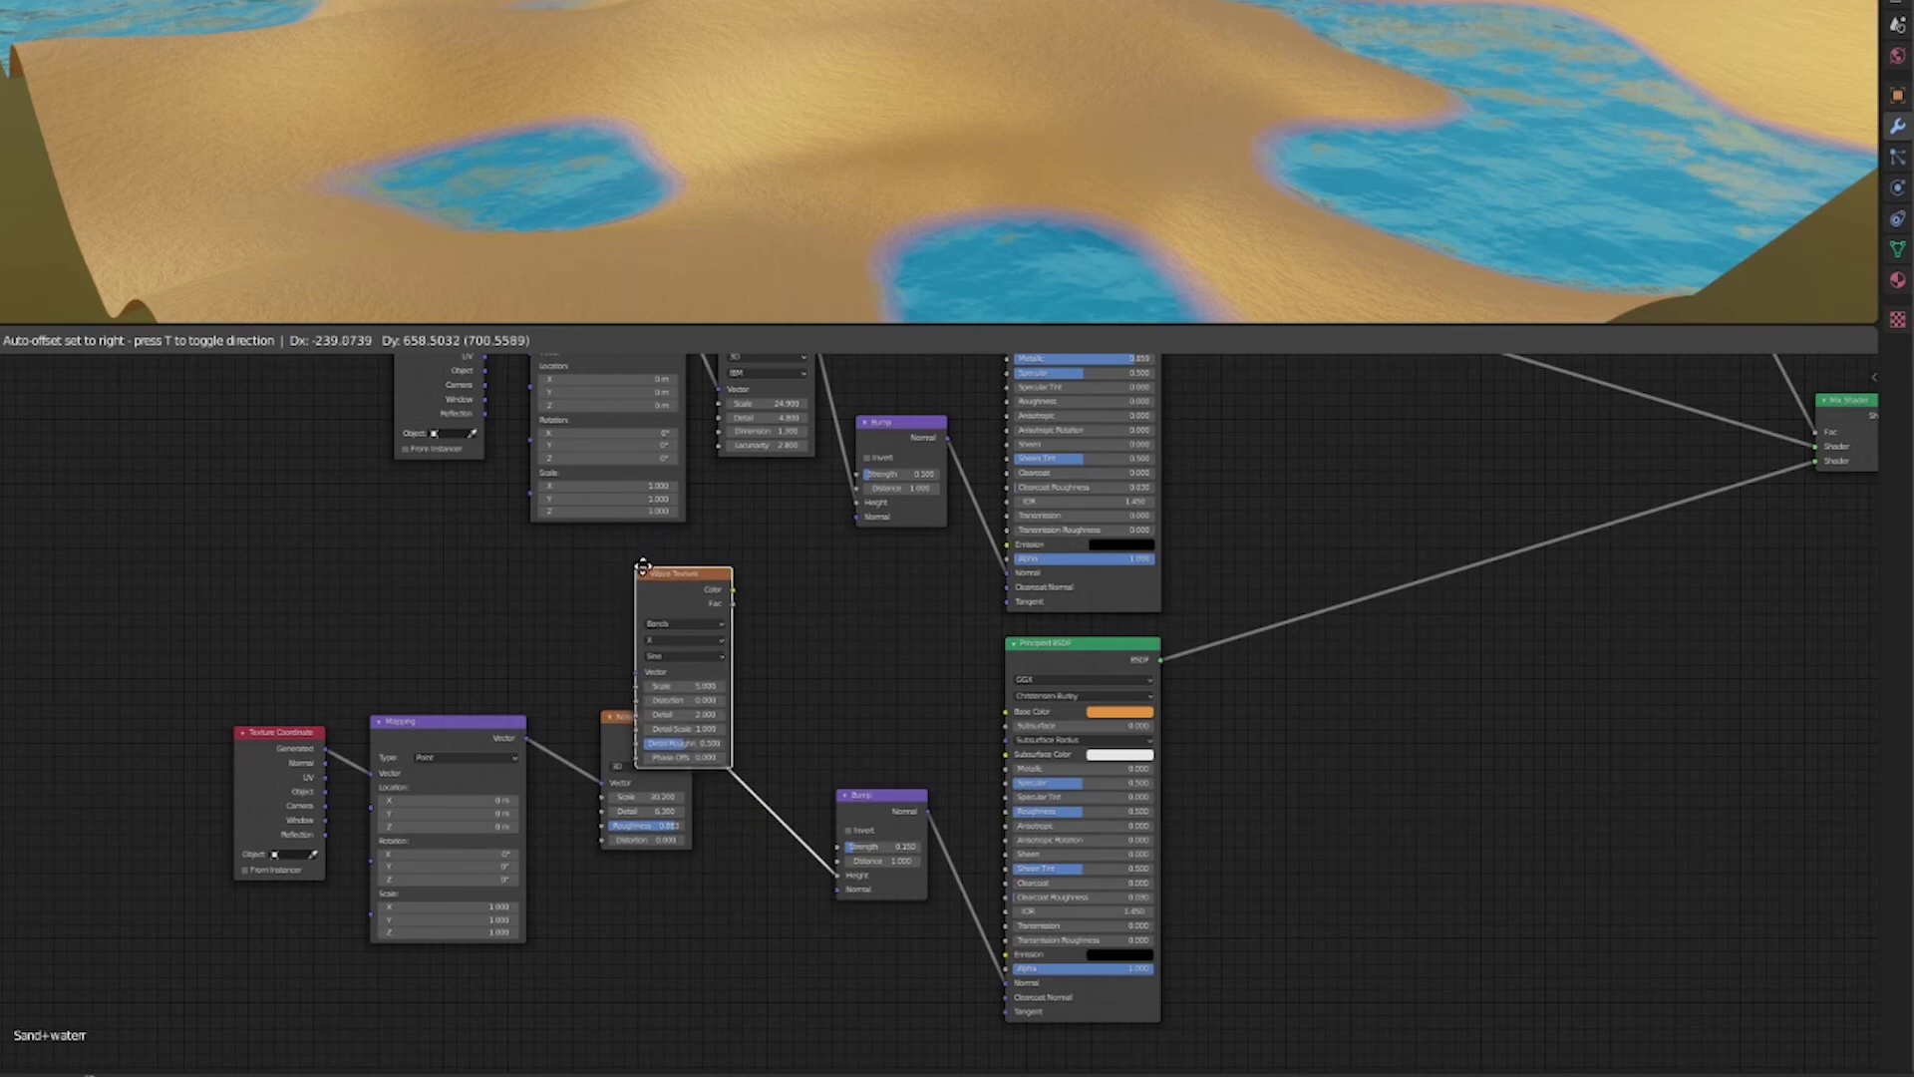
pyautogui.click(738, 543)
pyautogui.moveTo(640, 720); pyautogui.dragTo(670, 816)
pyautogui.moveTo(782, 564); pyautogui.dragTo(666, 582)
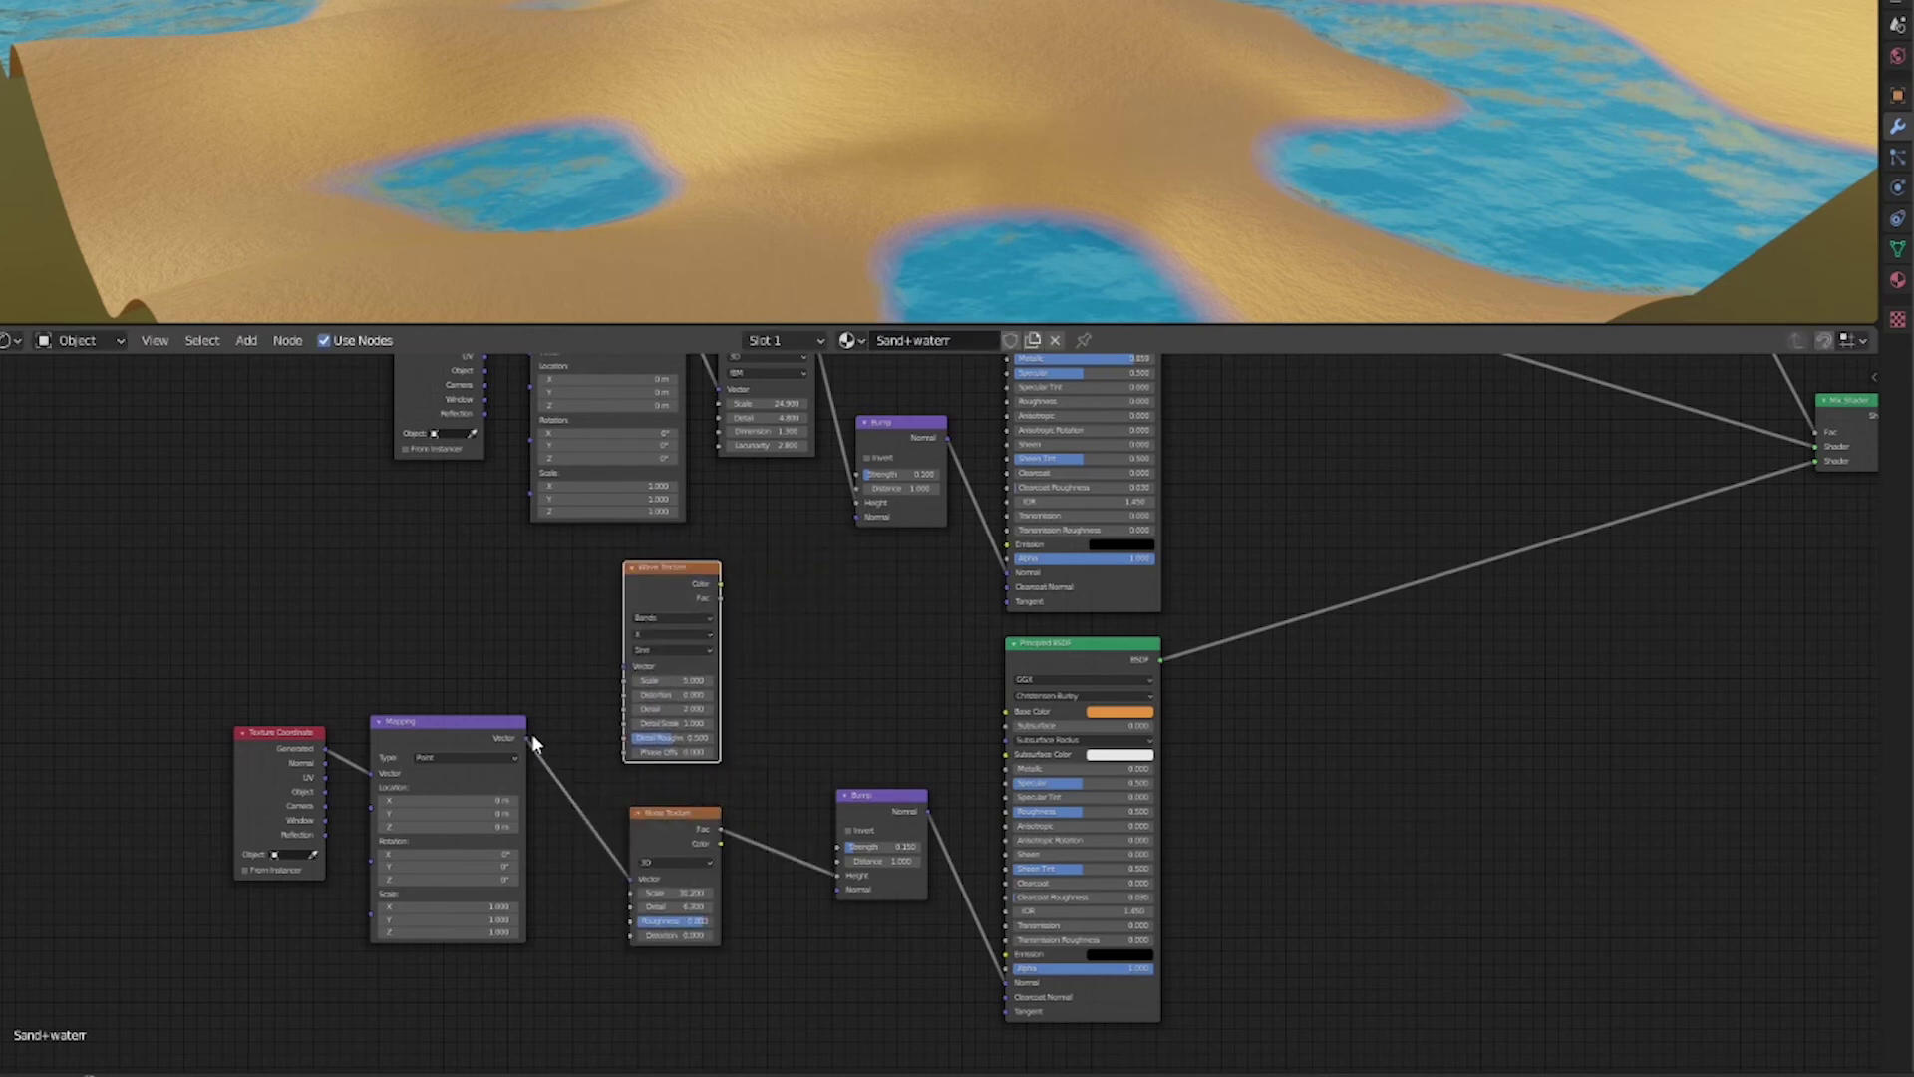
pyautogui.moveTo(529, 738); pyautogui.dragTo(626, 666)
# Step: Add a Mix color node combining the Wave Texture as Color1 and the Noise Texture as Color2, and link it to the sand Bump's Height
pyautogui.hotkey('shift', 'a')
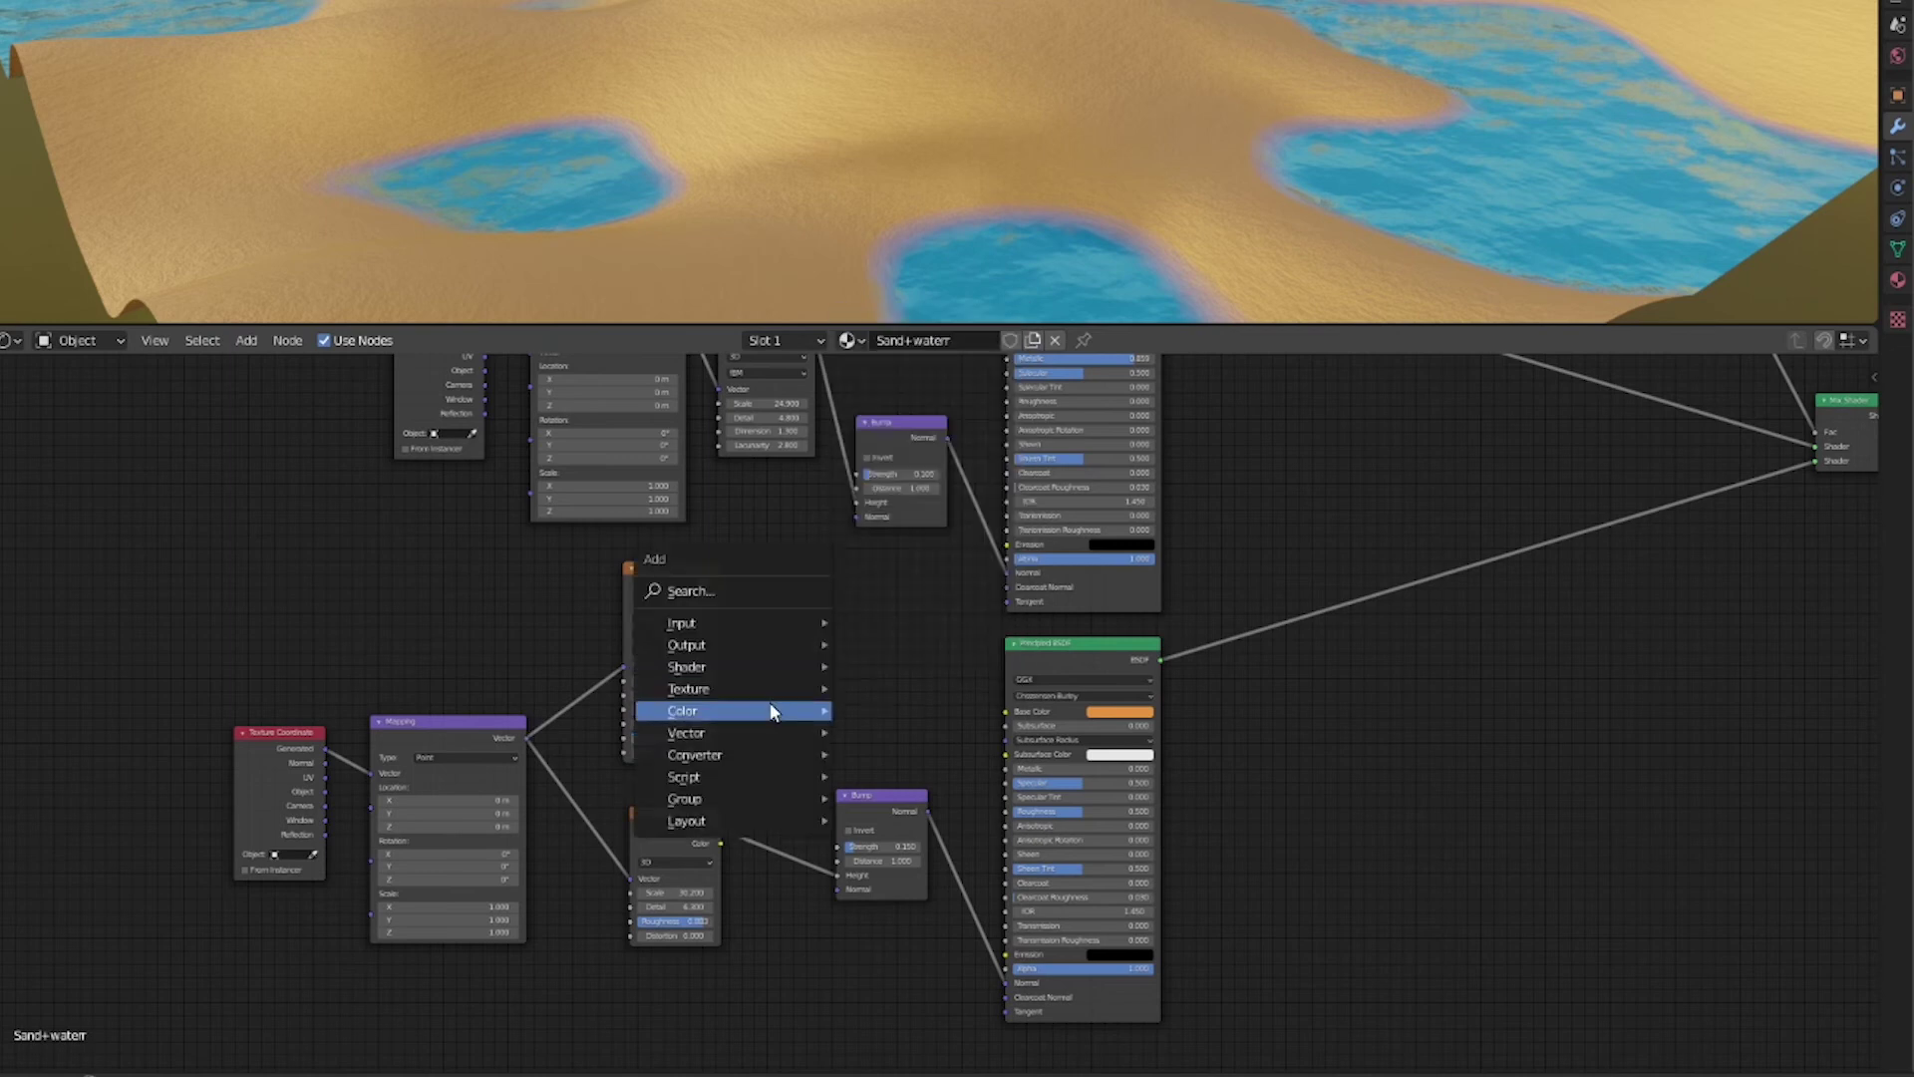
pyautogui.moveTo(773, 711)
pyautogui.click(920, 828)
pyautogui.click(725, 738)
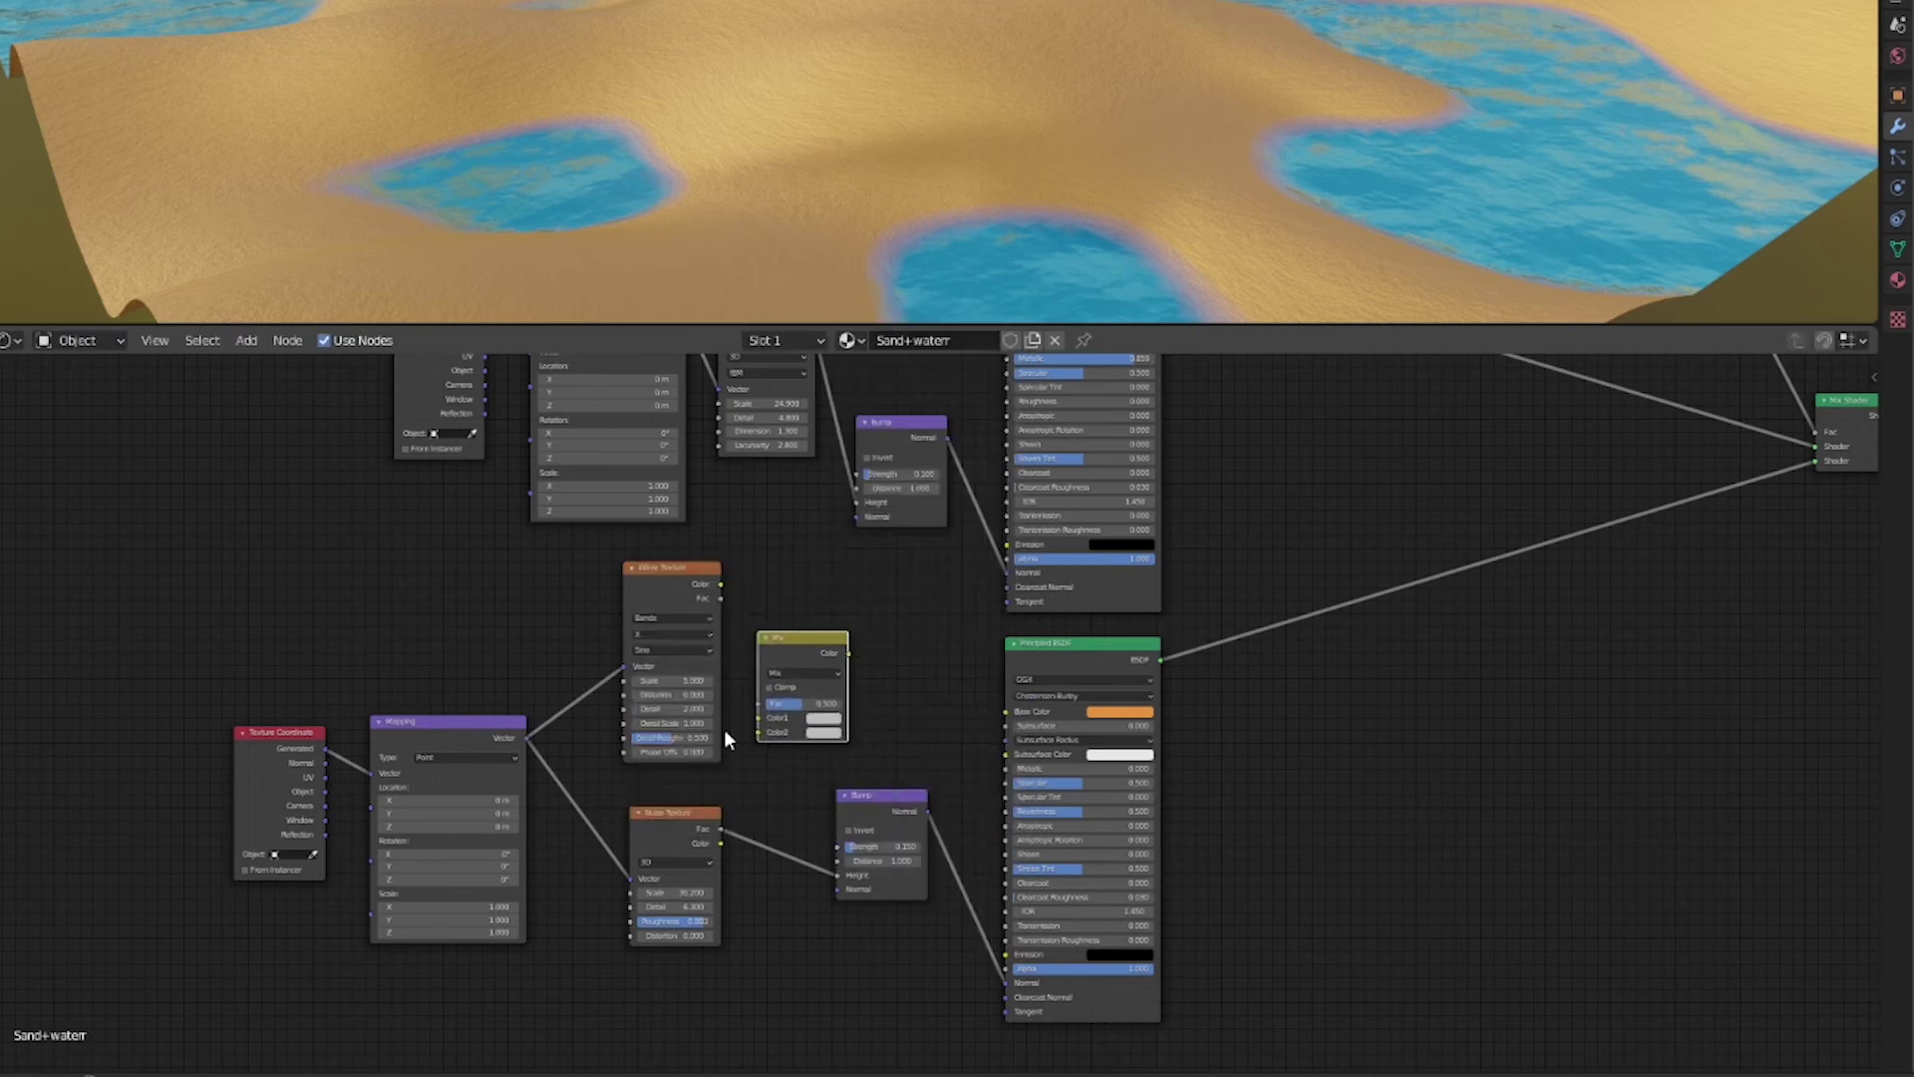
pyautogui.moveTo(721, 827); pyautogui.dragTo(758, 733)
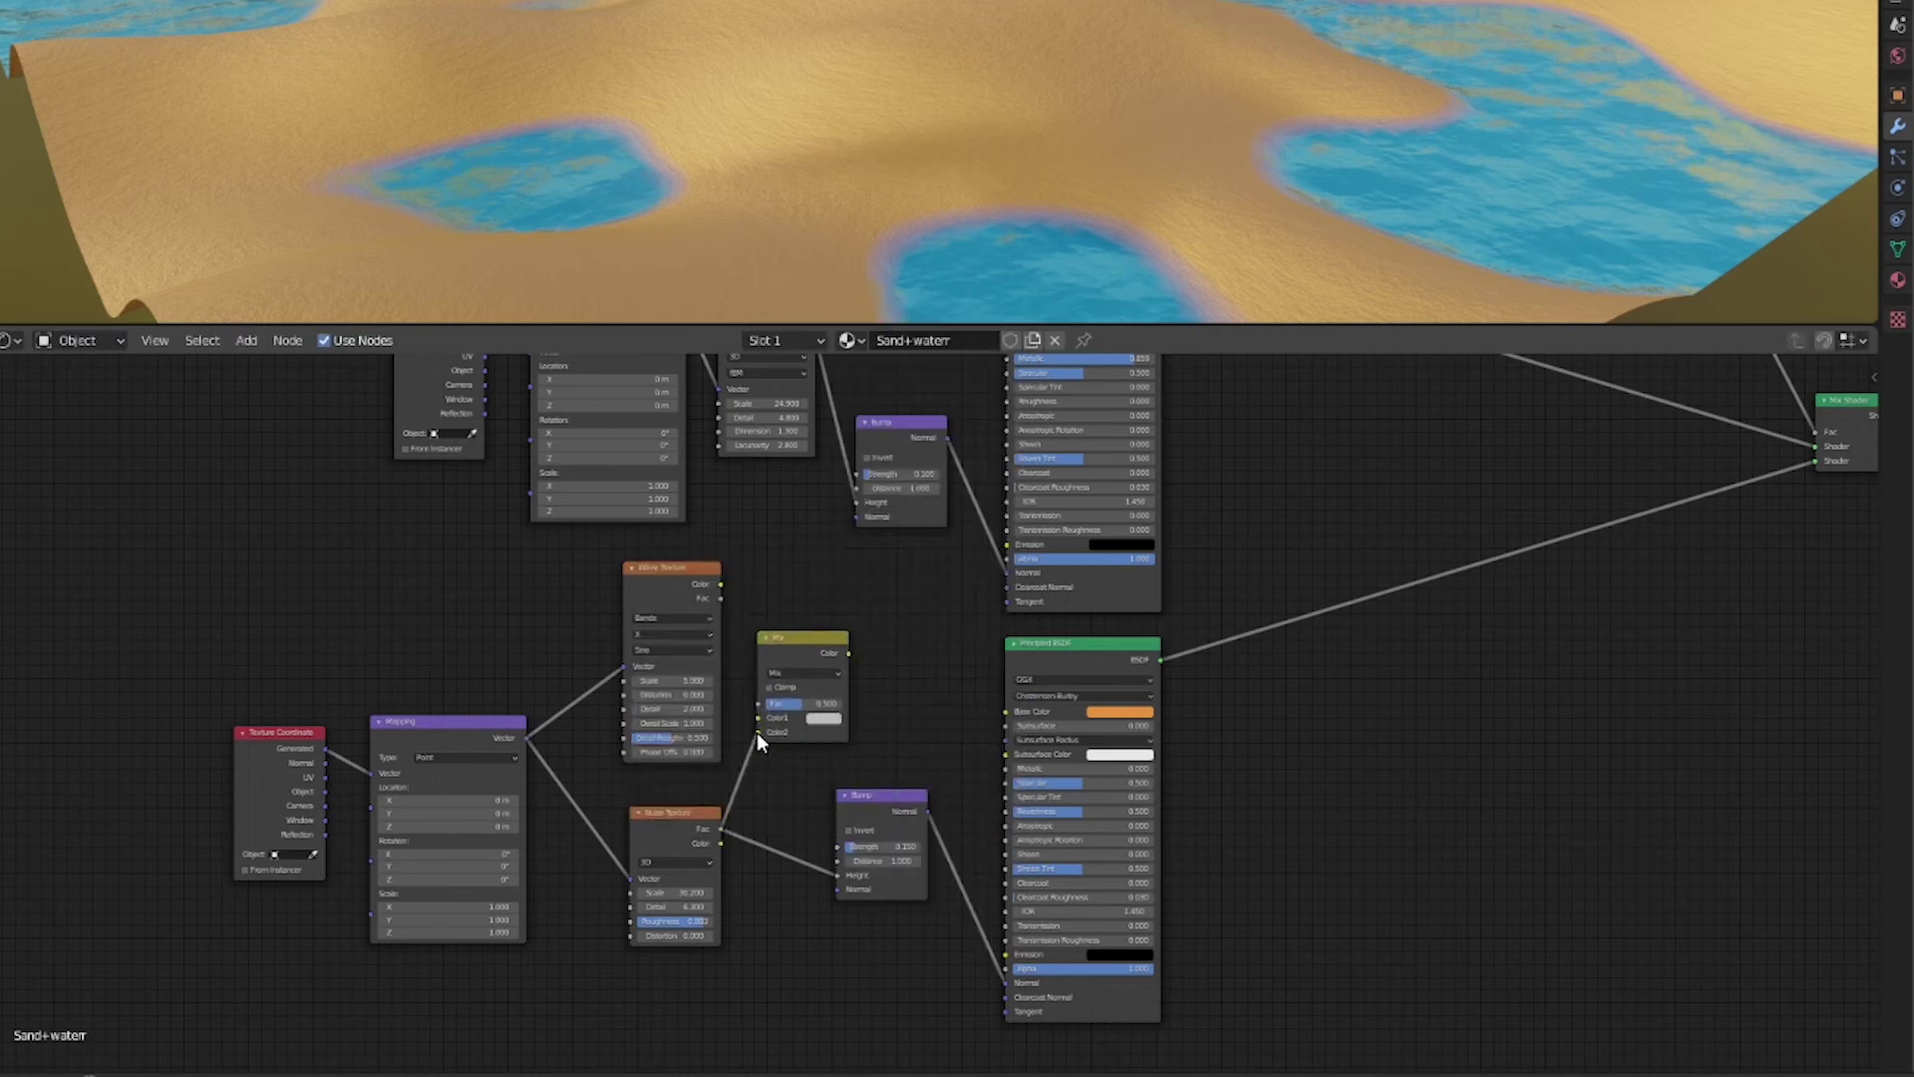
pyautogui.moveTo(720, 599); pyautogui.dragTo(758, 718)
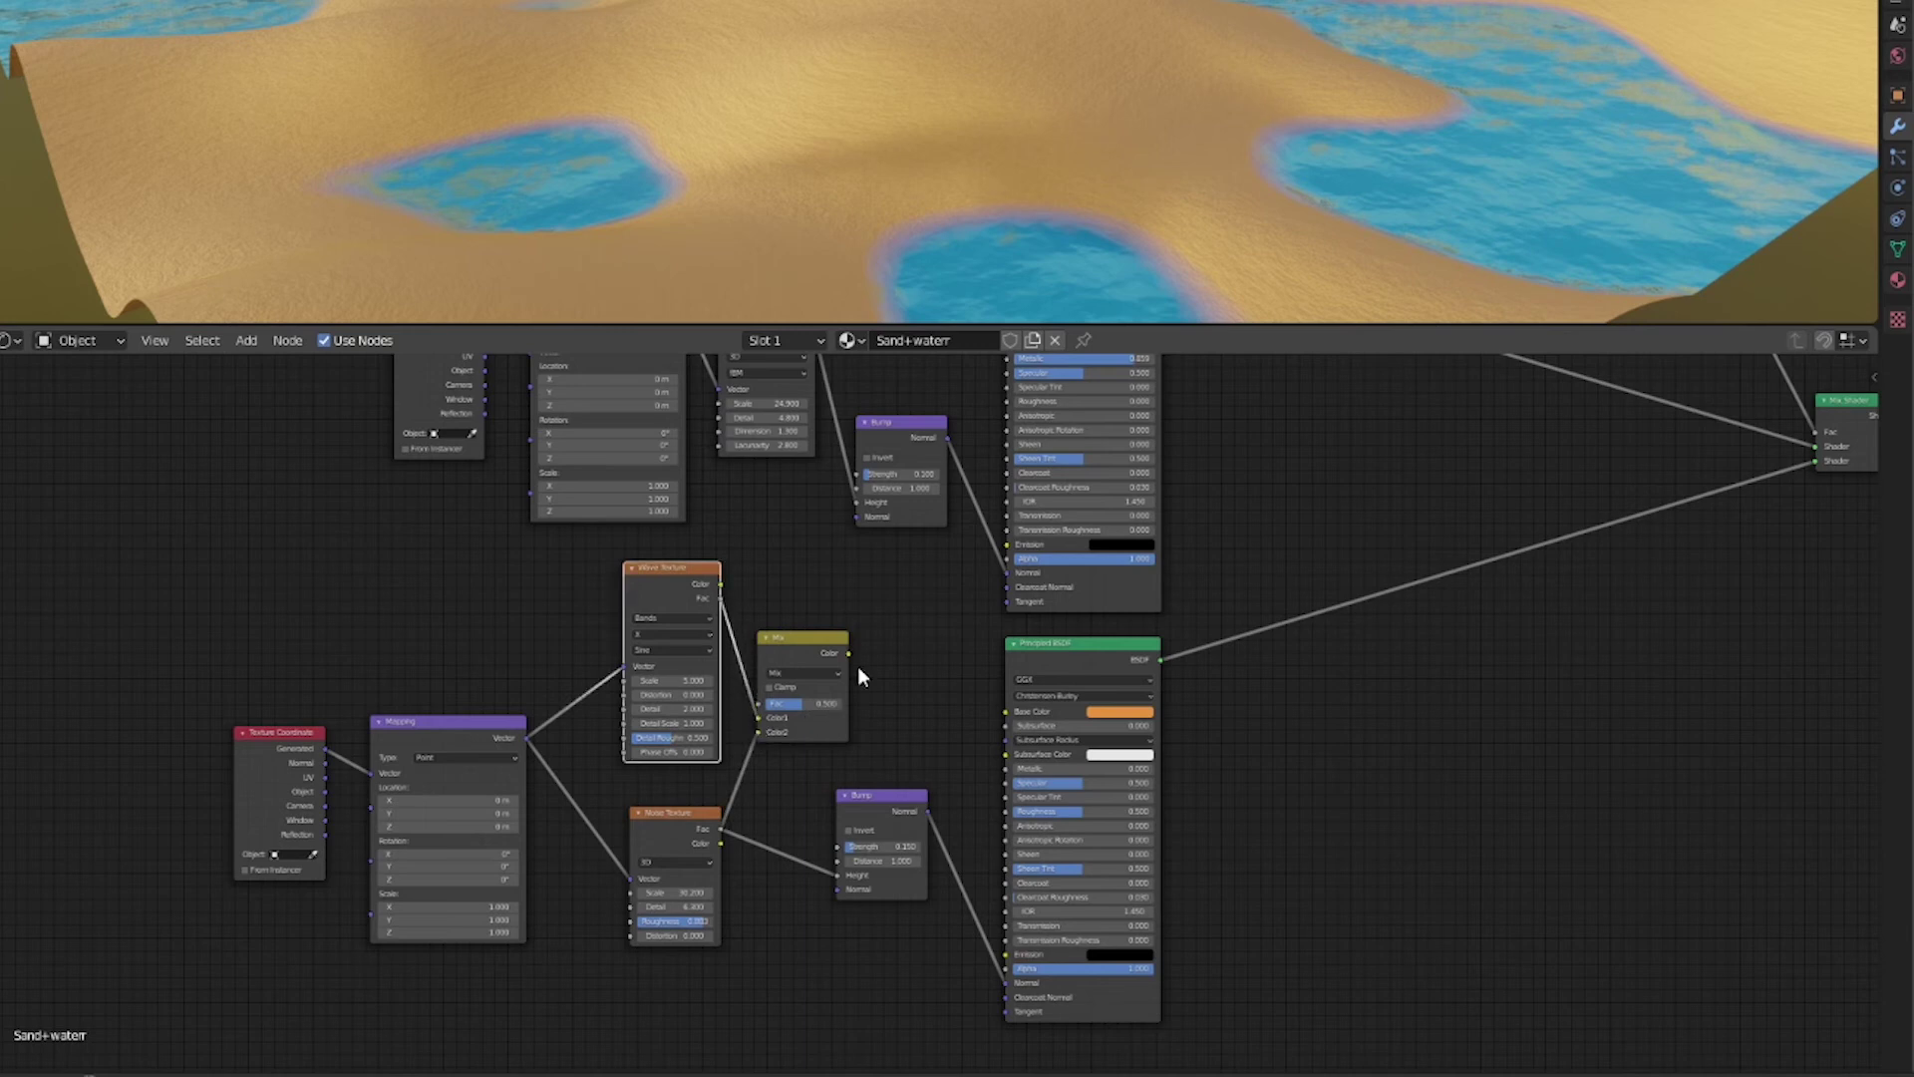
pyautogui.moveTo(850, 655); pyautogui.dragTo(838, 875)
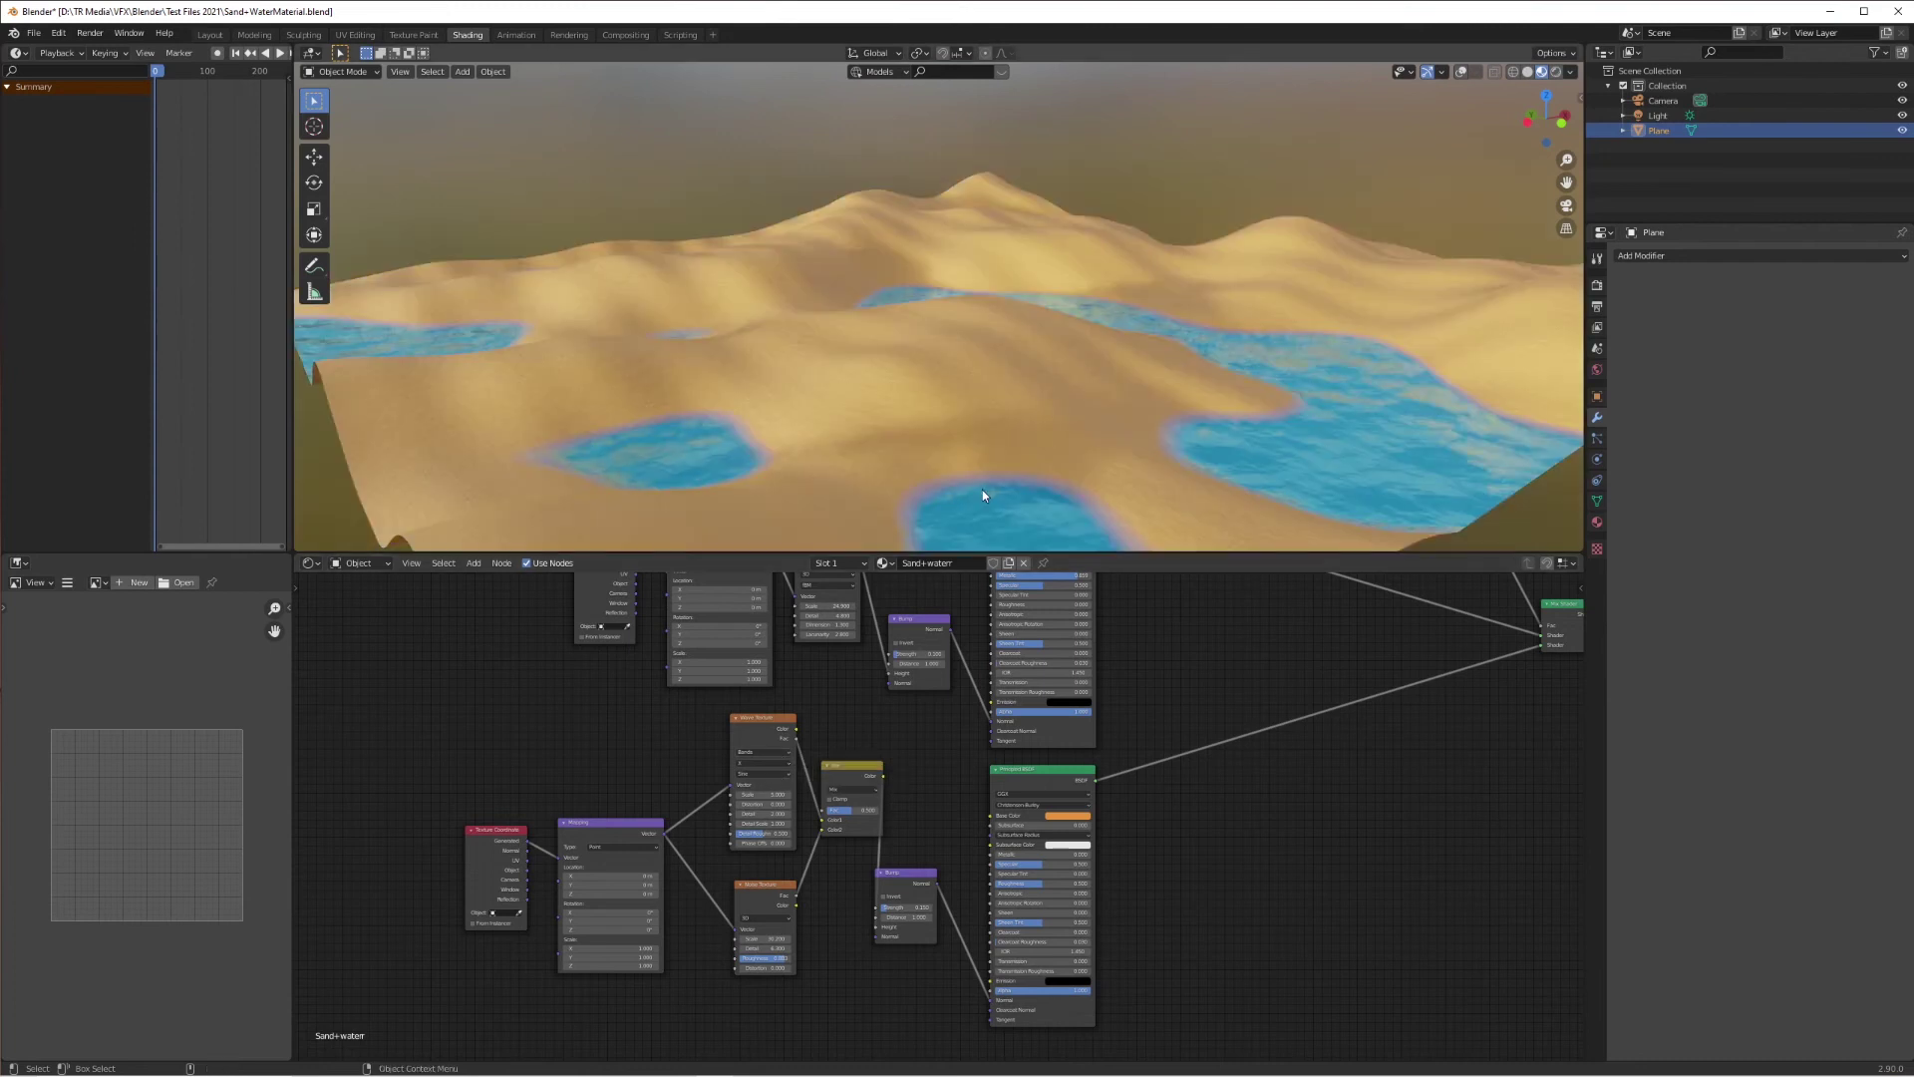
# Step: Raise the Wave Texture's scale to about 9.8 and its distortion to about 5.4 for tighter, wavier sand bands
pyautogui.moveTo(983, 489); pyautogui.dragTo(1110, 391, button='middle')
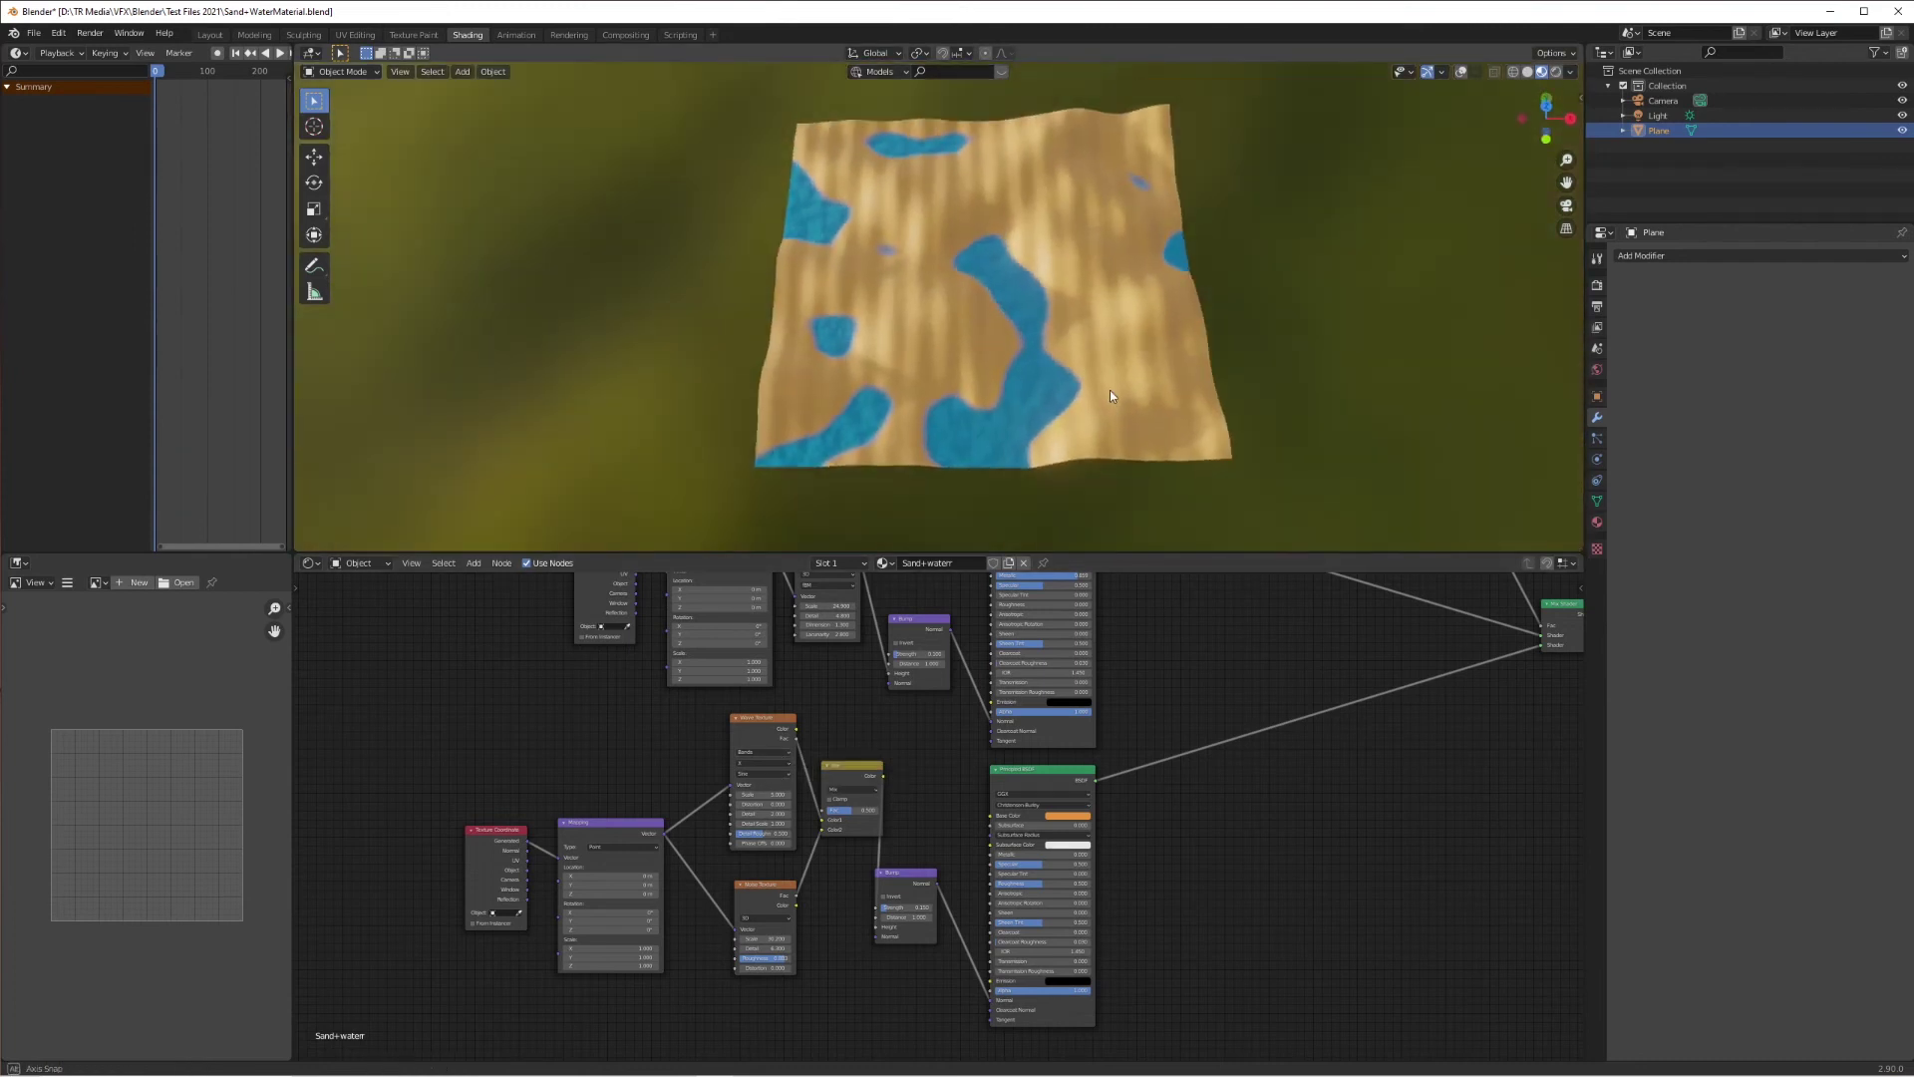
pyautogui.scroll(3, 1057, 215)
pyautogui.scroll(-2, 1103, 225)
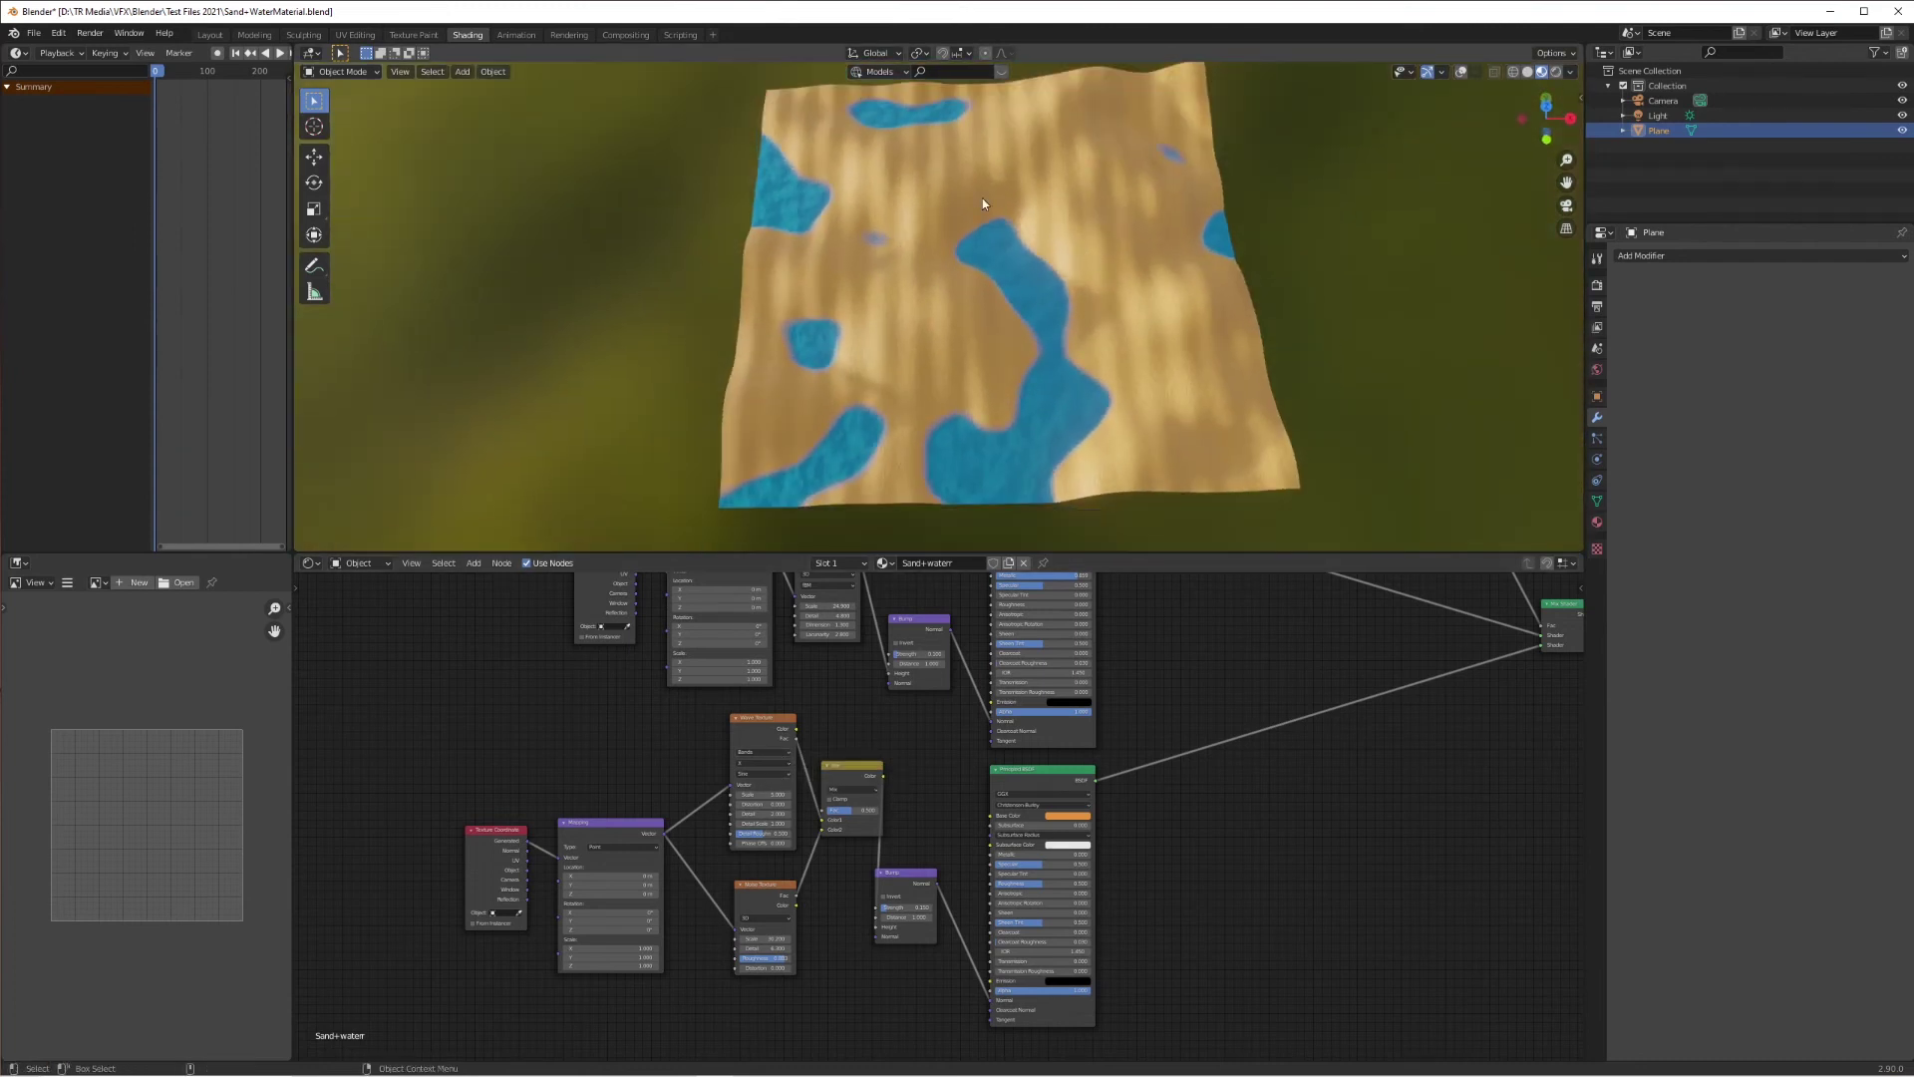
pyautogui.moveTo(762, 794)
pyautogui.mouseDown()
pyautogui.moveTo(824, 794)
pyautogui.moveTo(788, 804)
pyautogui.mouseUp()
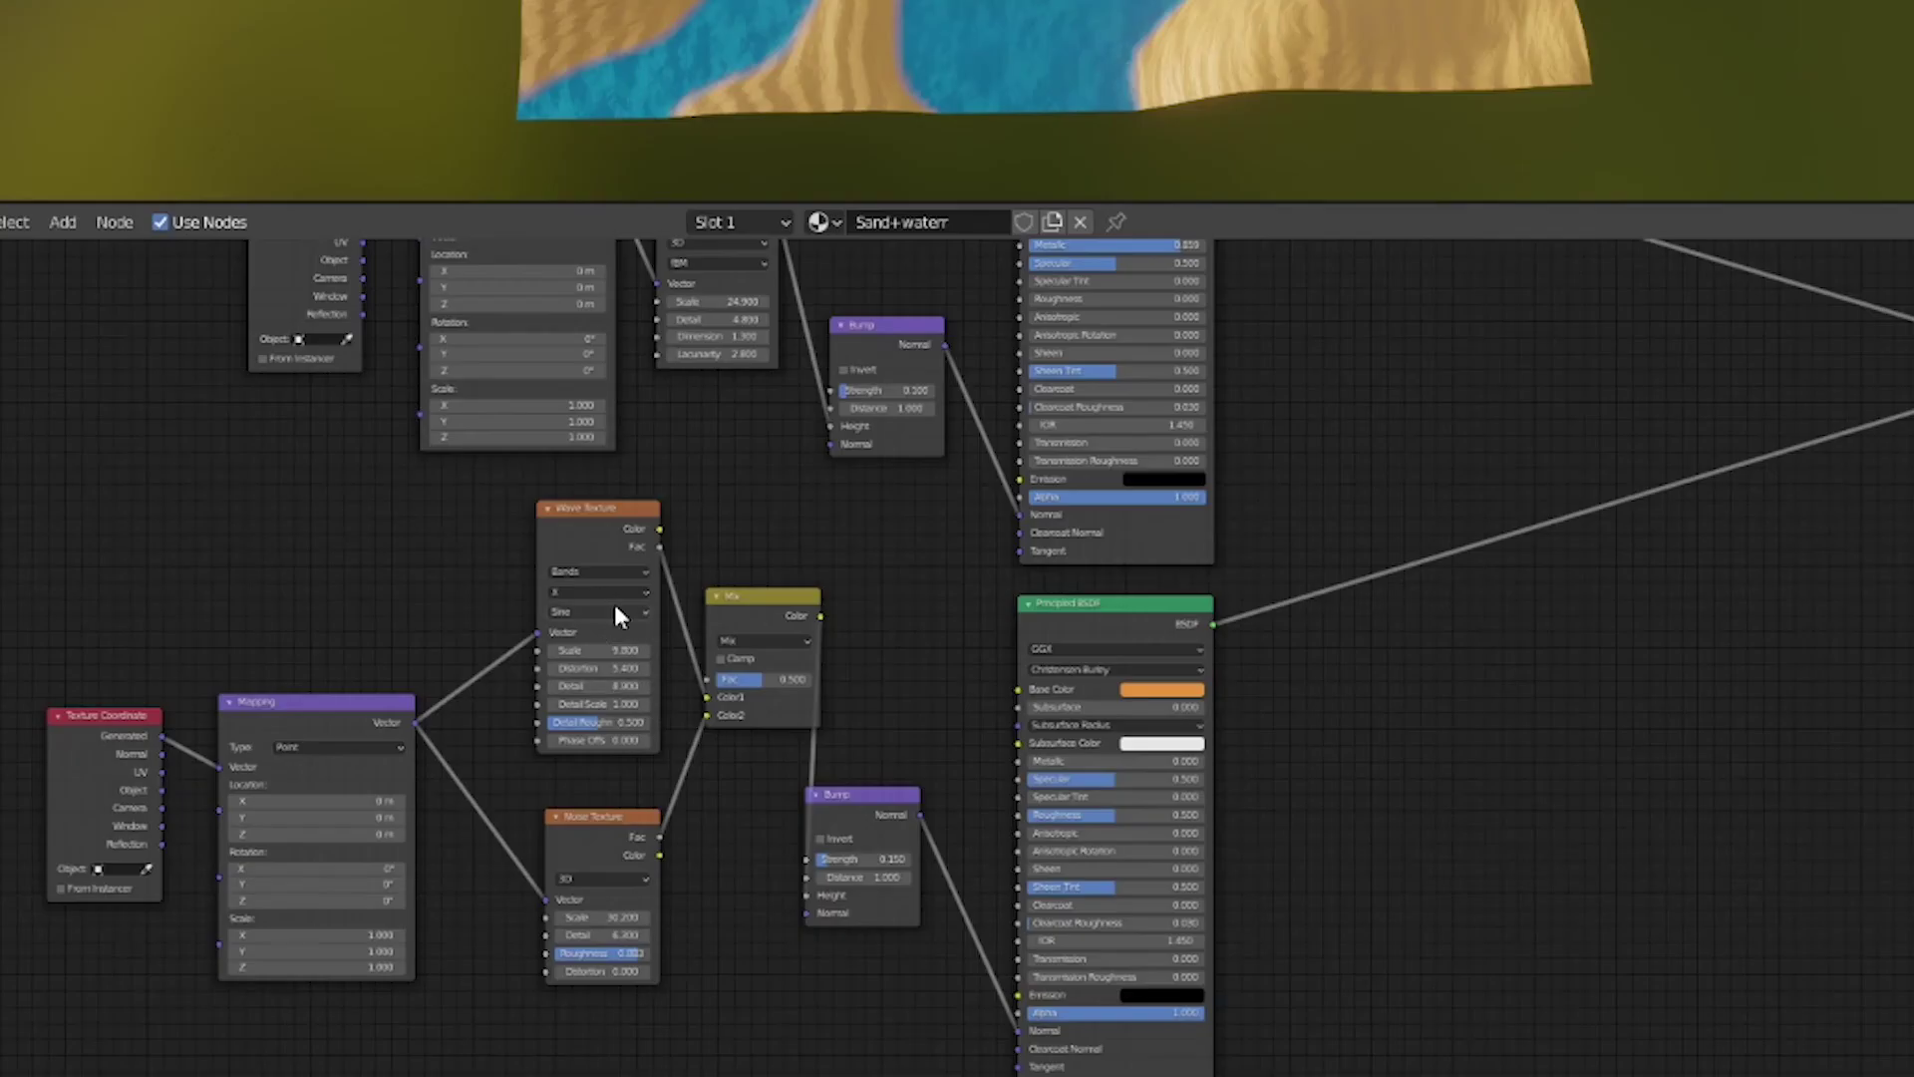
# Step: Switch the Wave Texture's type from Bands to Rings and check the dune ripples up close
pyautogui.click(765, 751)
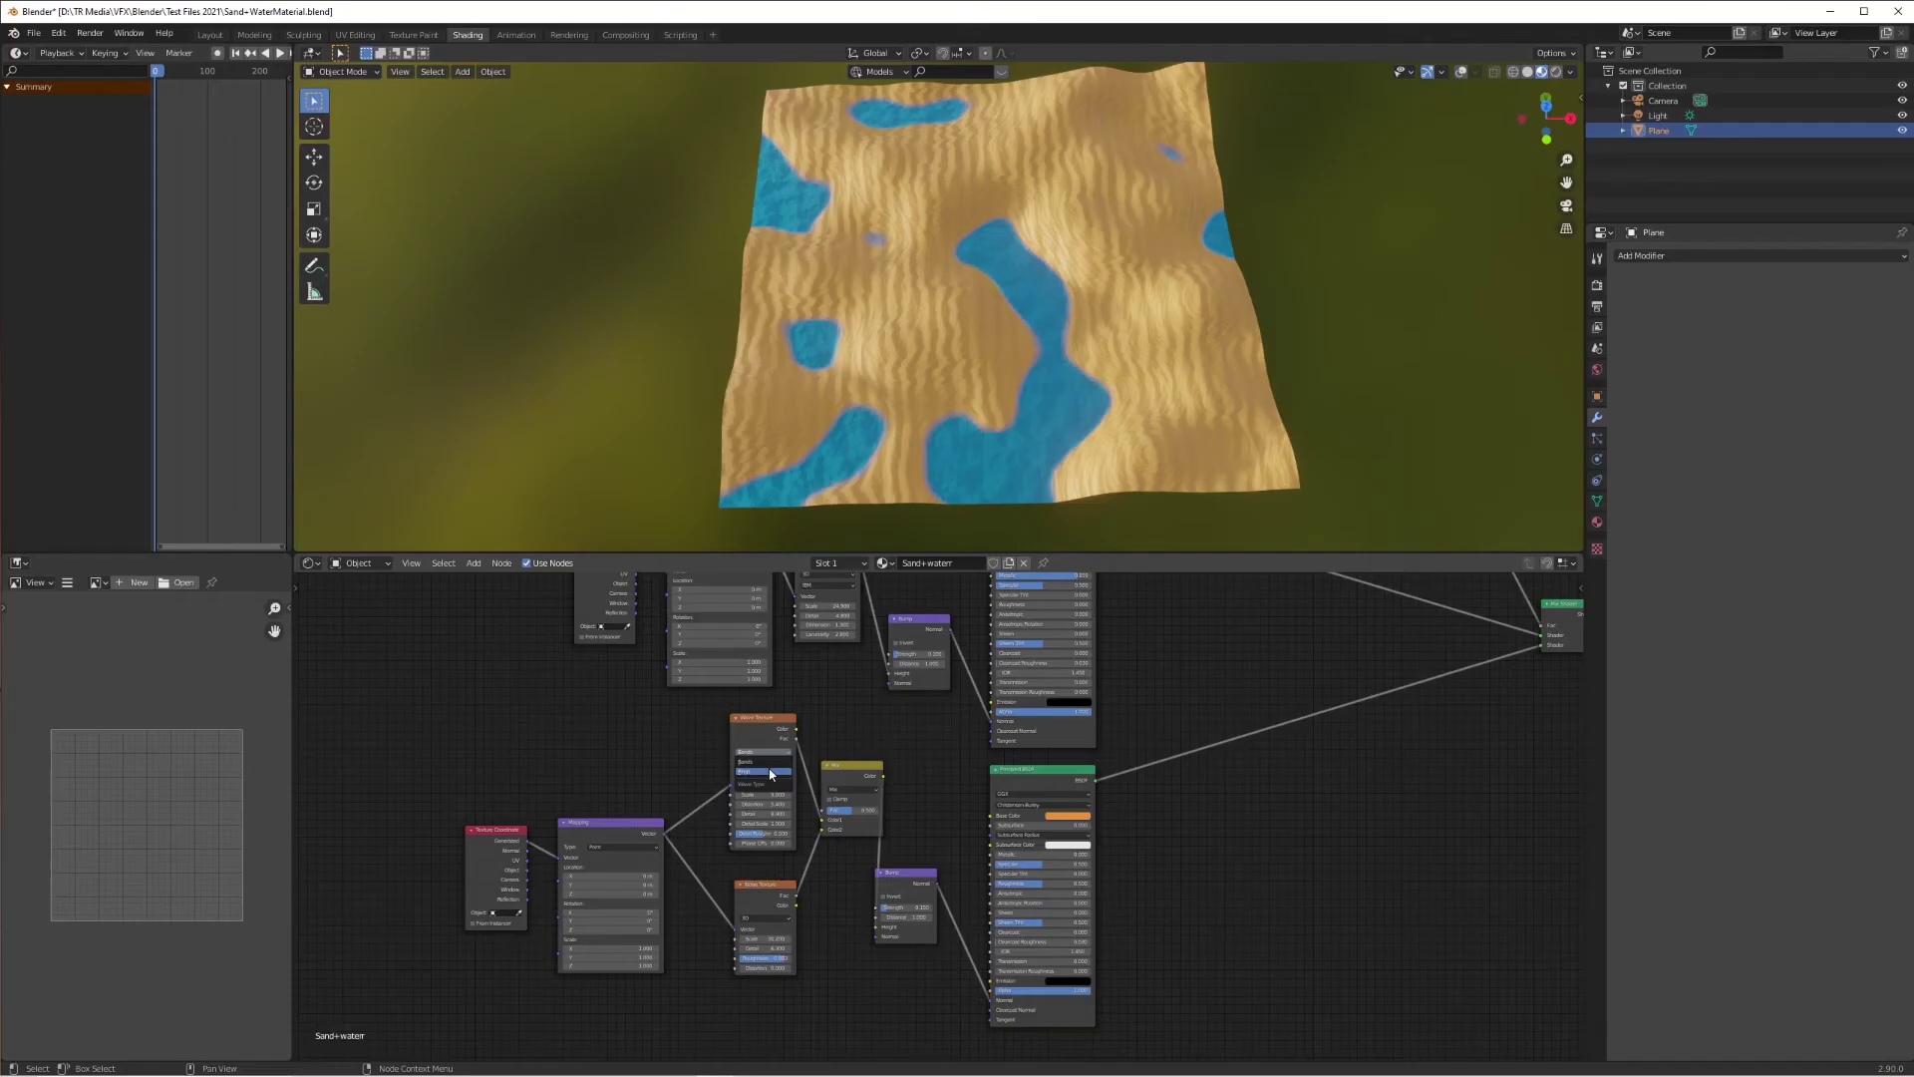
pyautogui.click(611, 609)
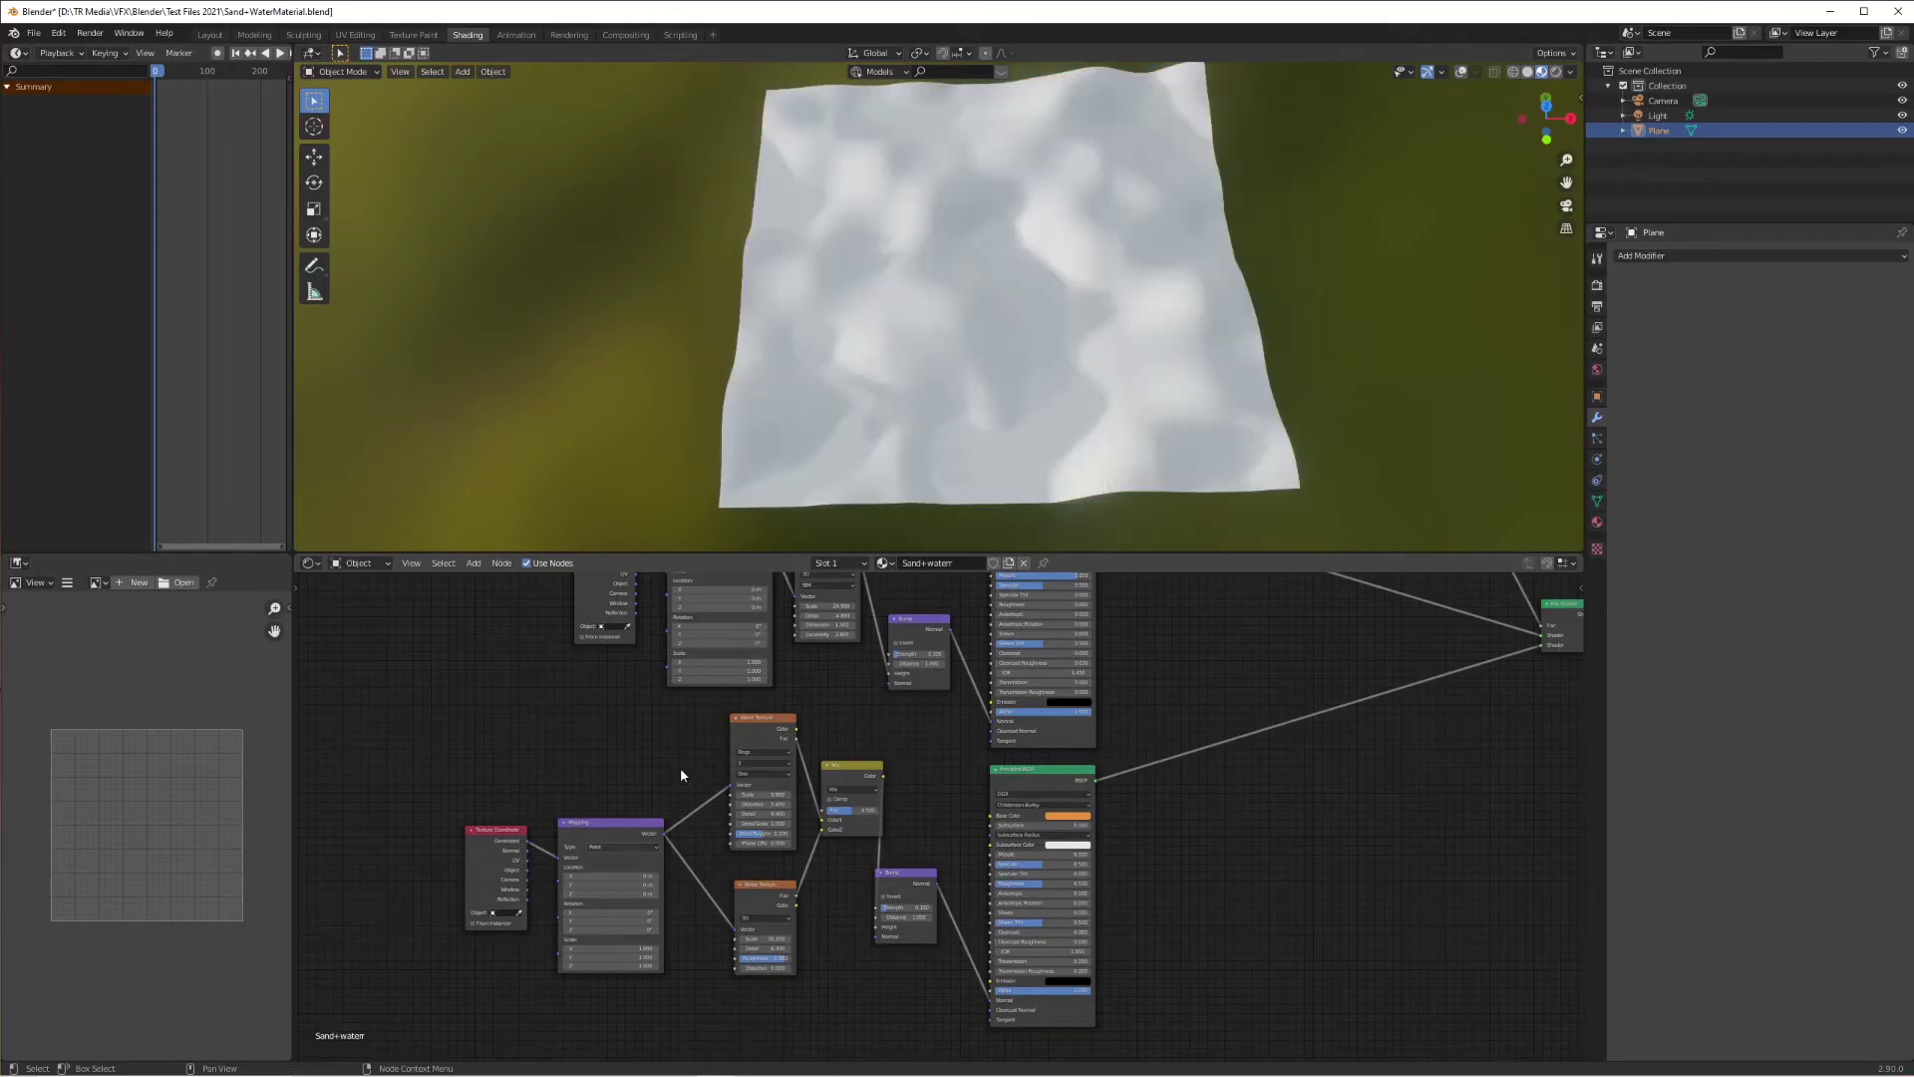
pyautogui.moveTo(1097, 327); pyautogui.dragTo(873, 359, button='middle')
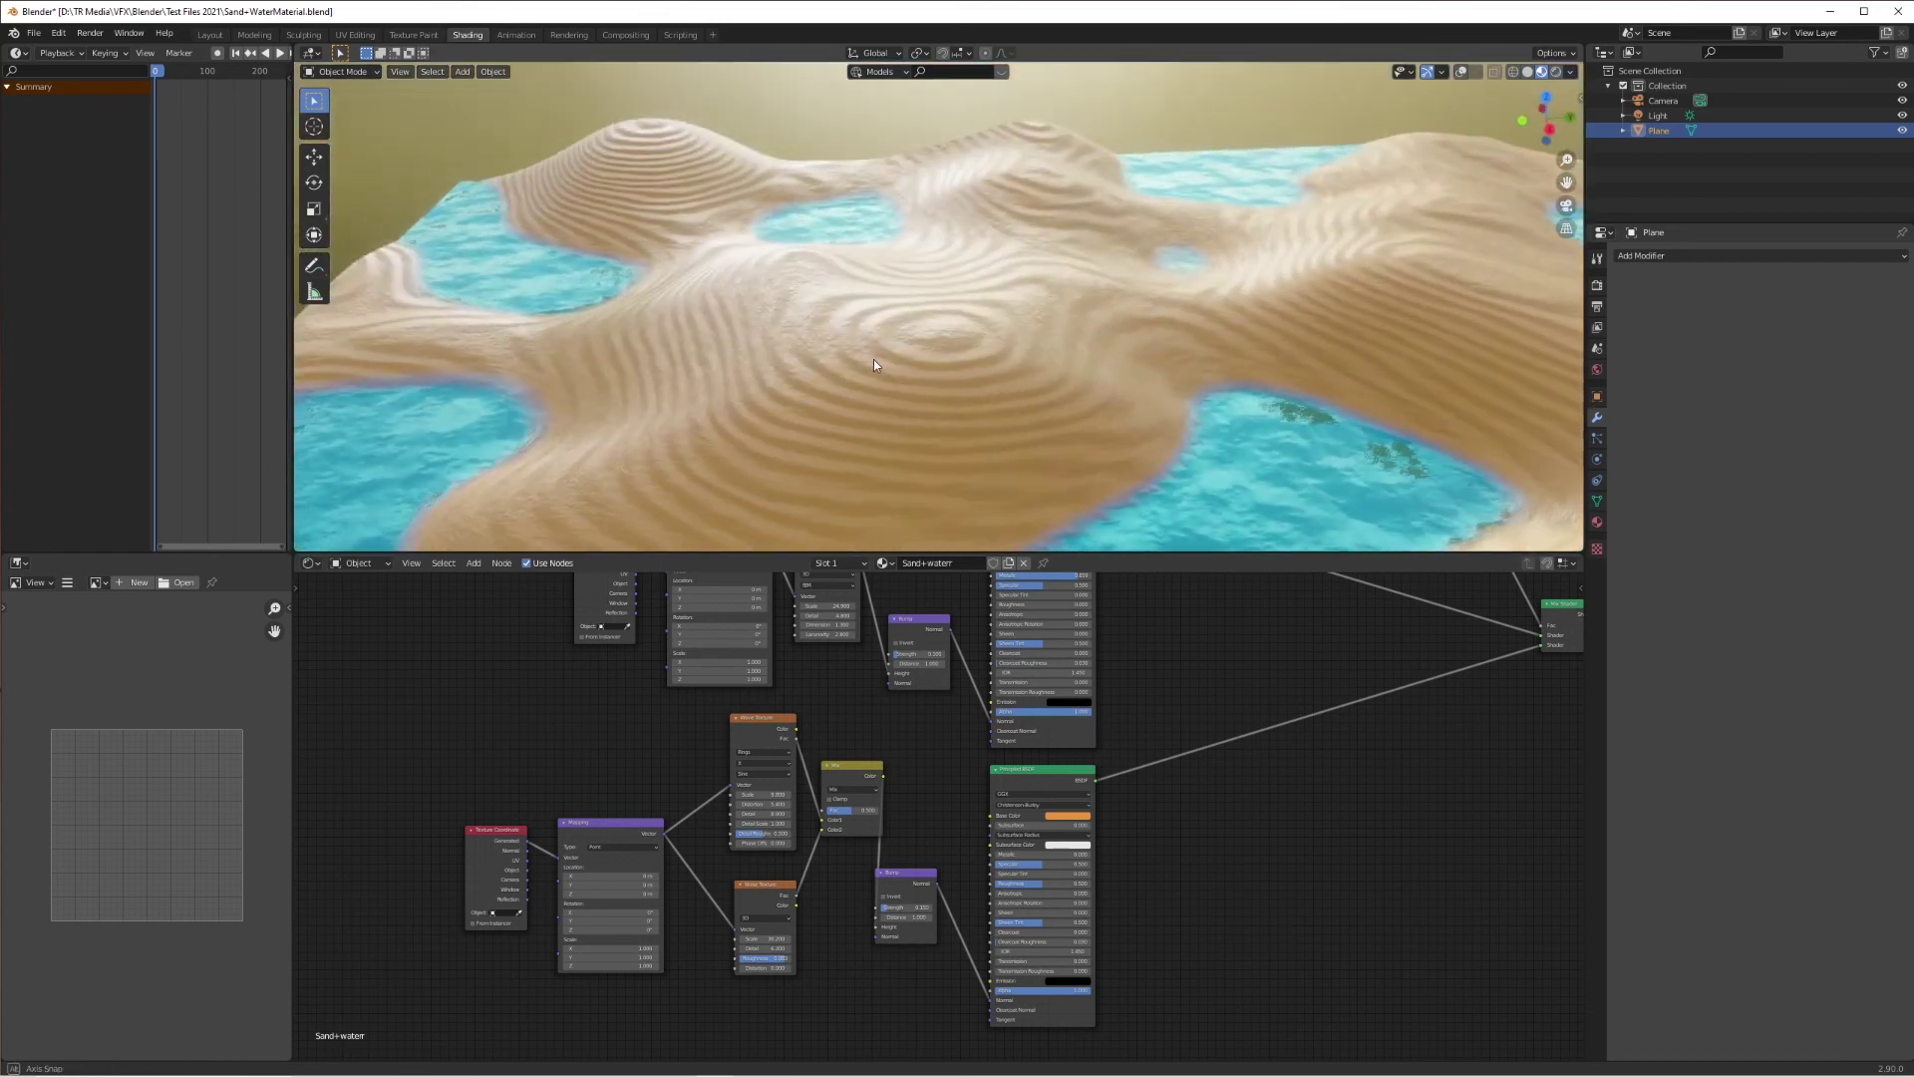
# Step: Raise the Mix node's factor so the noise grain outweighs the wave rings, and save the file
pyautogui.moveTo(852, 809); pyautogui.dragTo(878, 810)
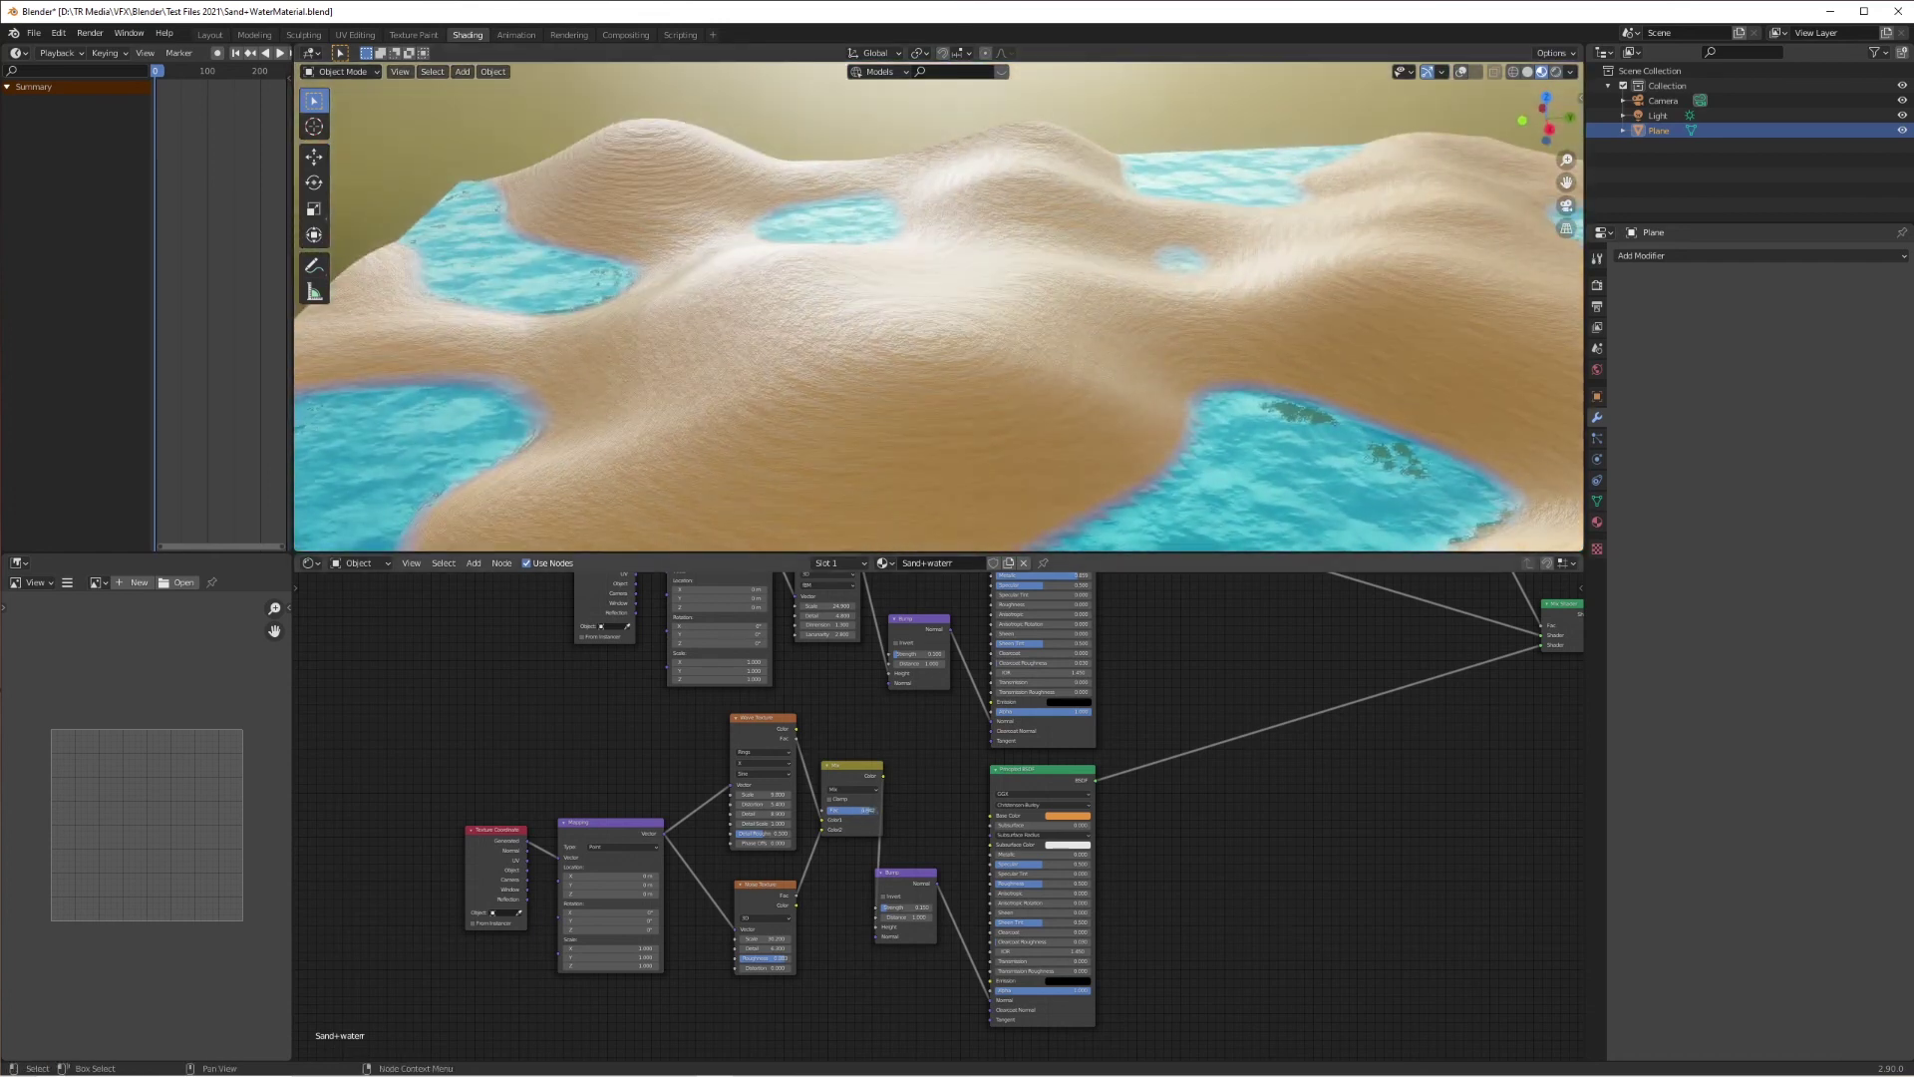
pyautogui.moveTo(983, 419); pyautogui.dragTo(1086, 429, button='middle')
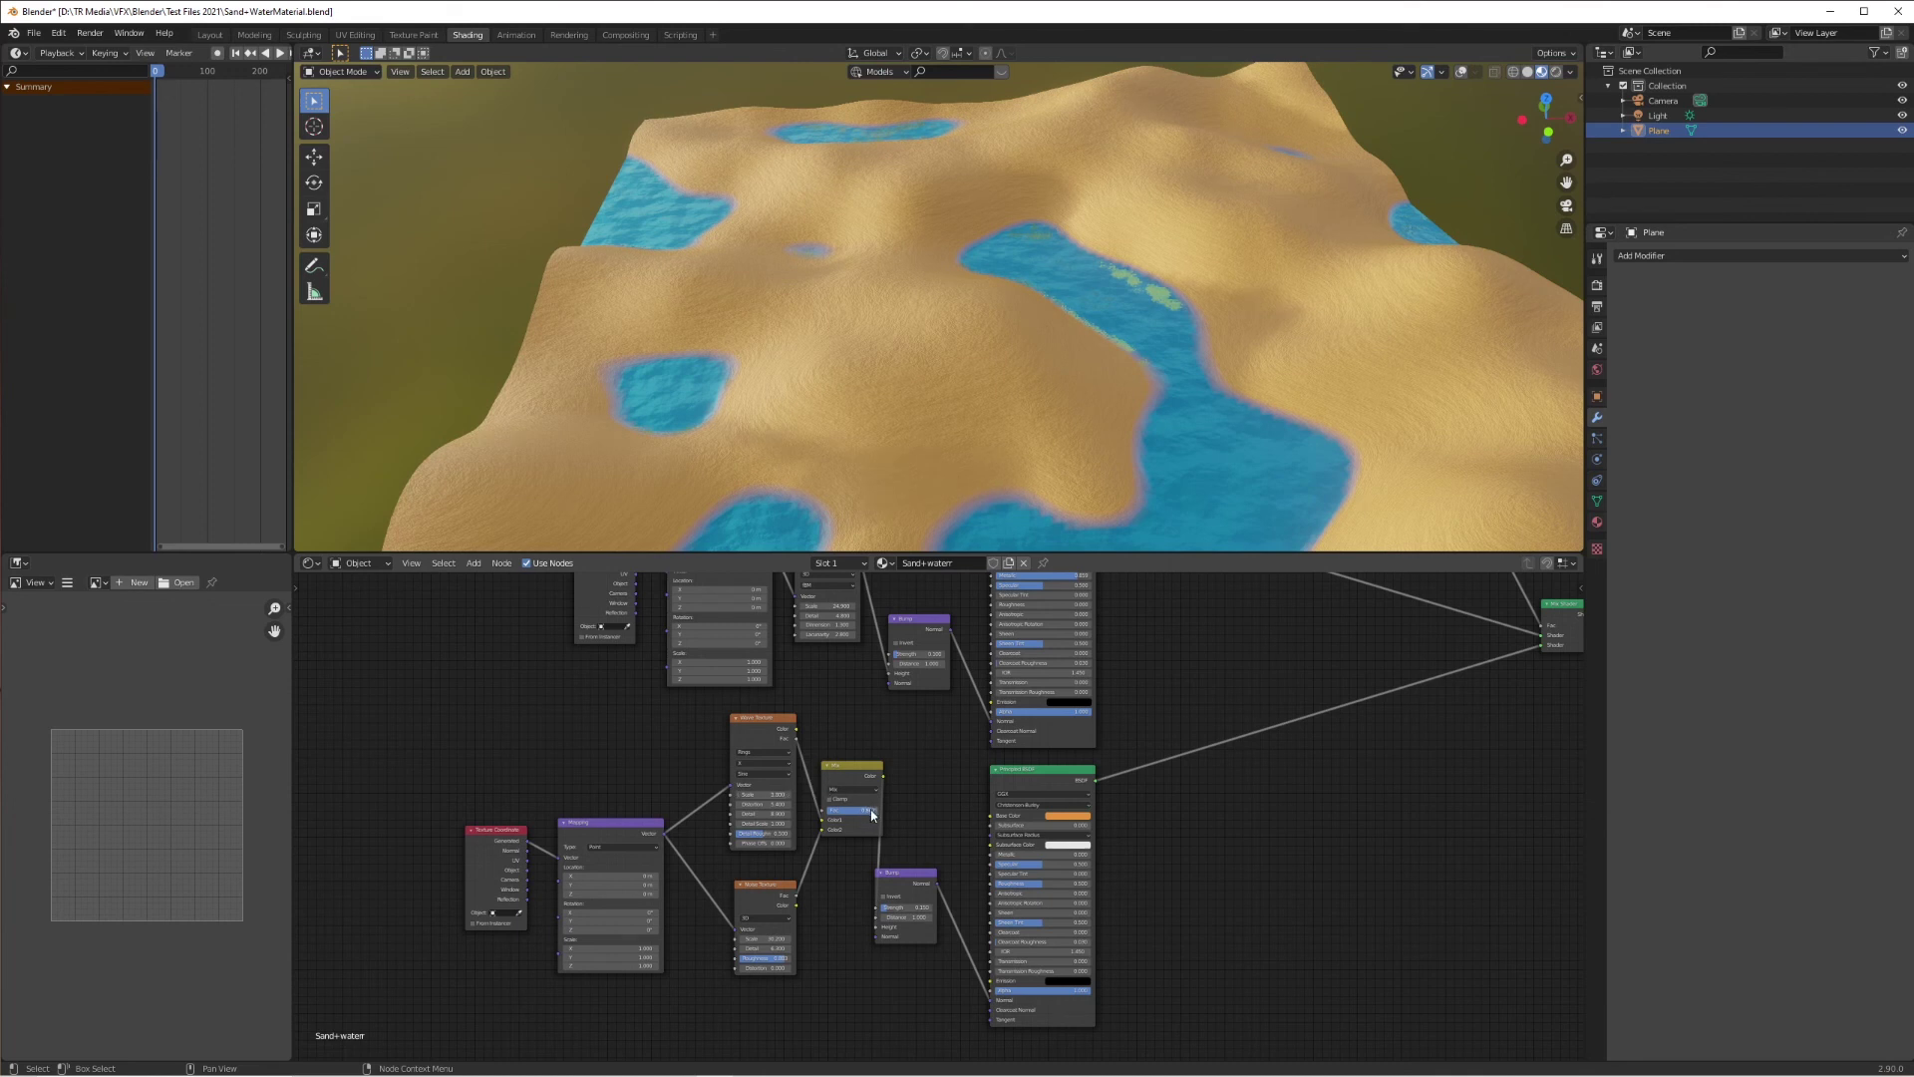
pyautogui.scroll(-5, 1059, 333)
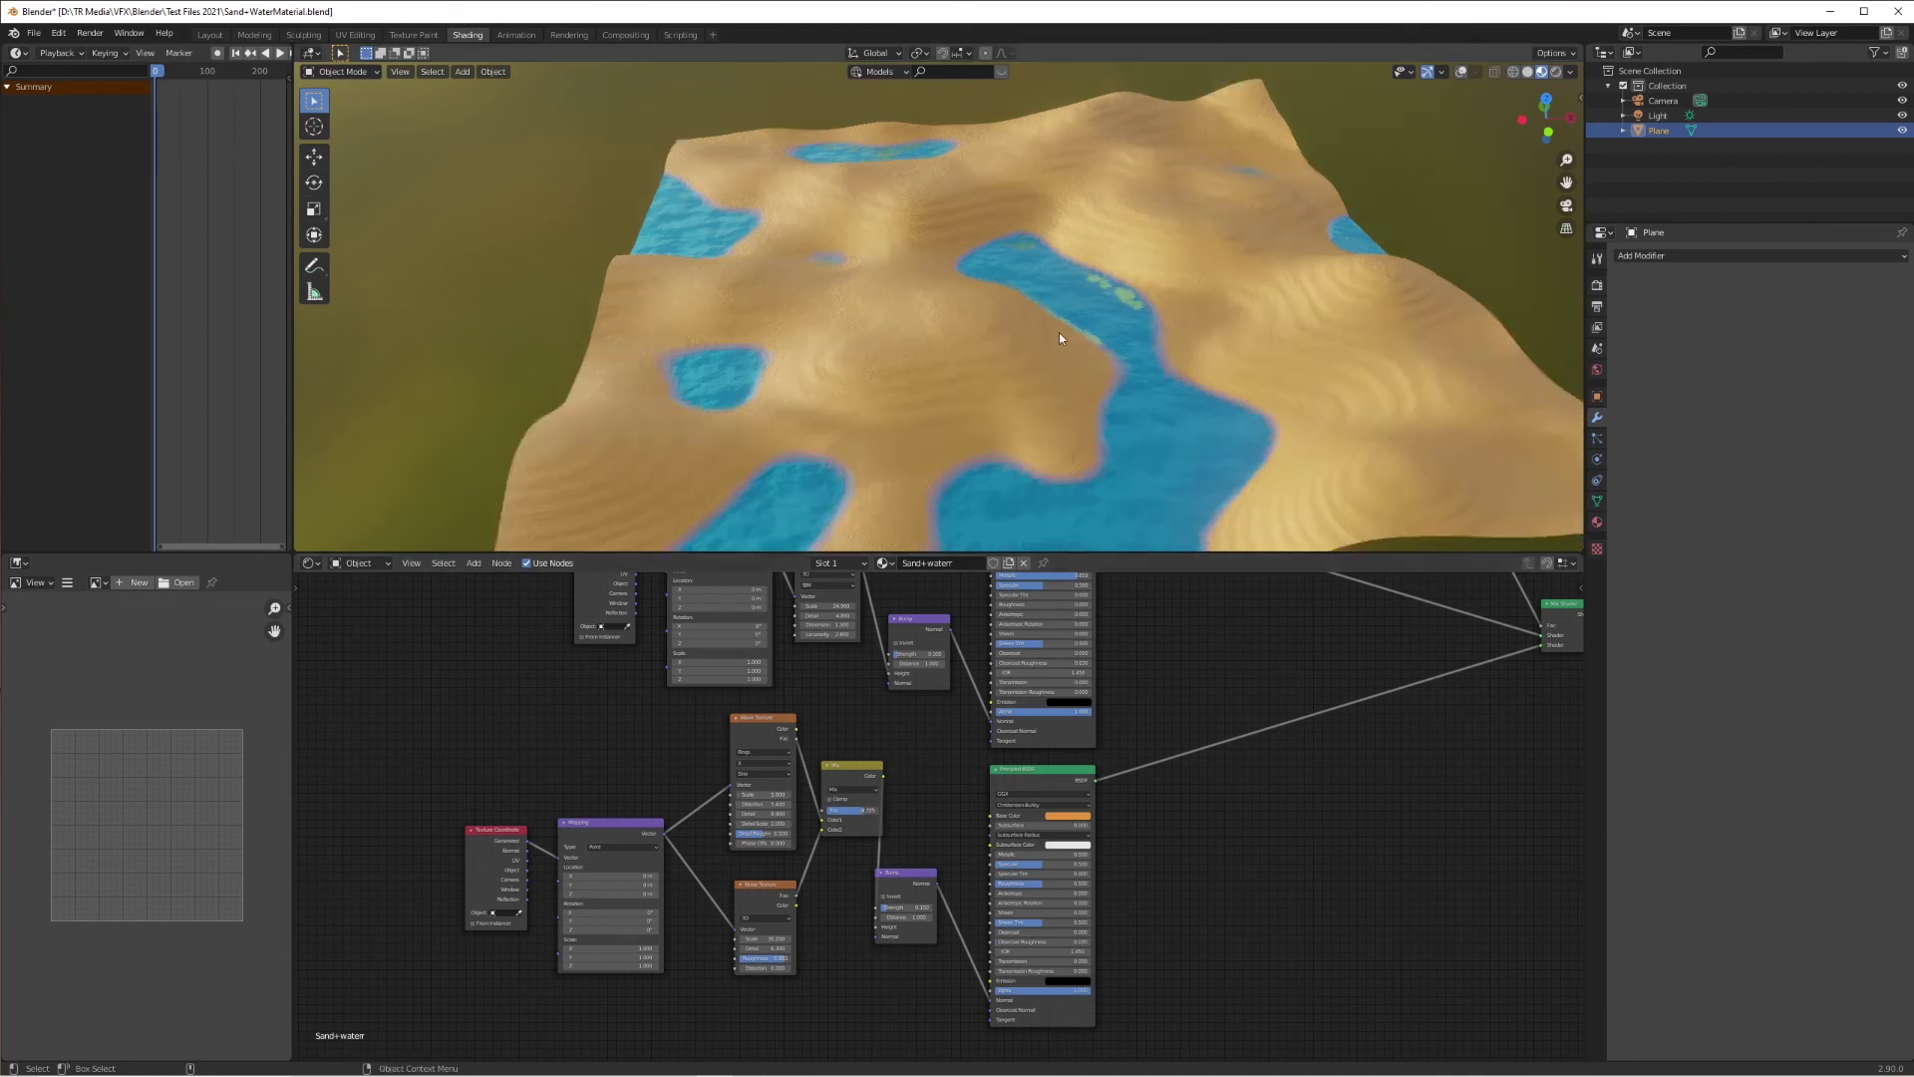
pyautogui.moveTo(1061, 305)
pyautogui.mouseDown(button='middle')
pyautogui.moveTo(935, 308)
pyautogui.moveTo(1105, 410)
pyautogui.moveTo(944, 329)
pyautogui.moveTo(1047, 349)
pyautogui.moveTo(1257, 343)
pyautogui.moveTo(1053, 275)
pyautogui.mouseUp(button='middle')
pyautogui.hotkey('ctrl', 's')
# Step: Examine the sand ripples and water surface across the terrain, both up close and from several angles
pyautogui.scroll(6, 1053, 279)
pyautogui.moveTo(978, 367)
pyautogui.mouseDown(button='middle')
pyautogui.moveTo(997, 344)
pyautogui.moveTo(991, 362)
pyautogui.mouseUp(button='middle')
pyautogui.scroll(-4, 978, 442)
pyautogui.moveTo(978, 441); pyautogui.dragTo(987, 454, button='middle')
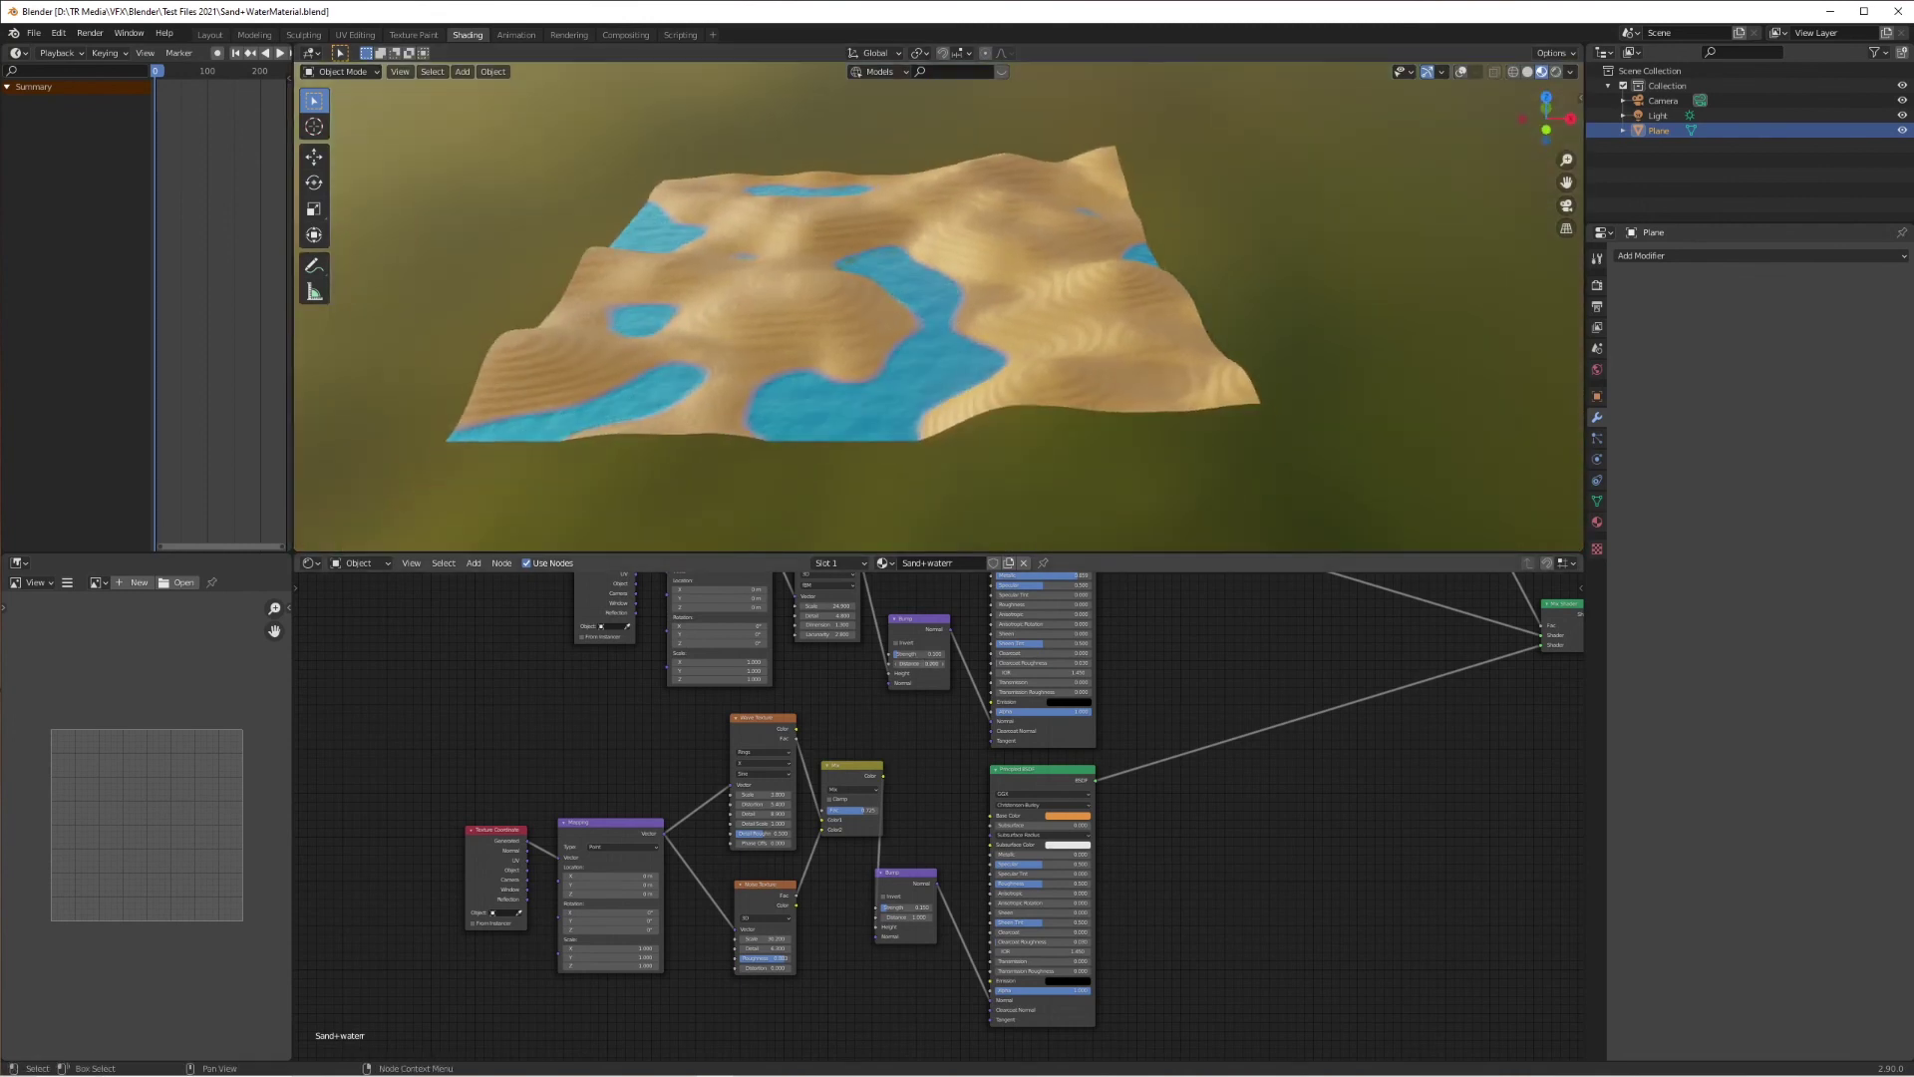
pyautogui.scroll(5, 1020, 153)
pyautogui.scroll(-4, 1020, 153)
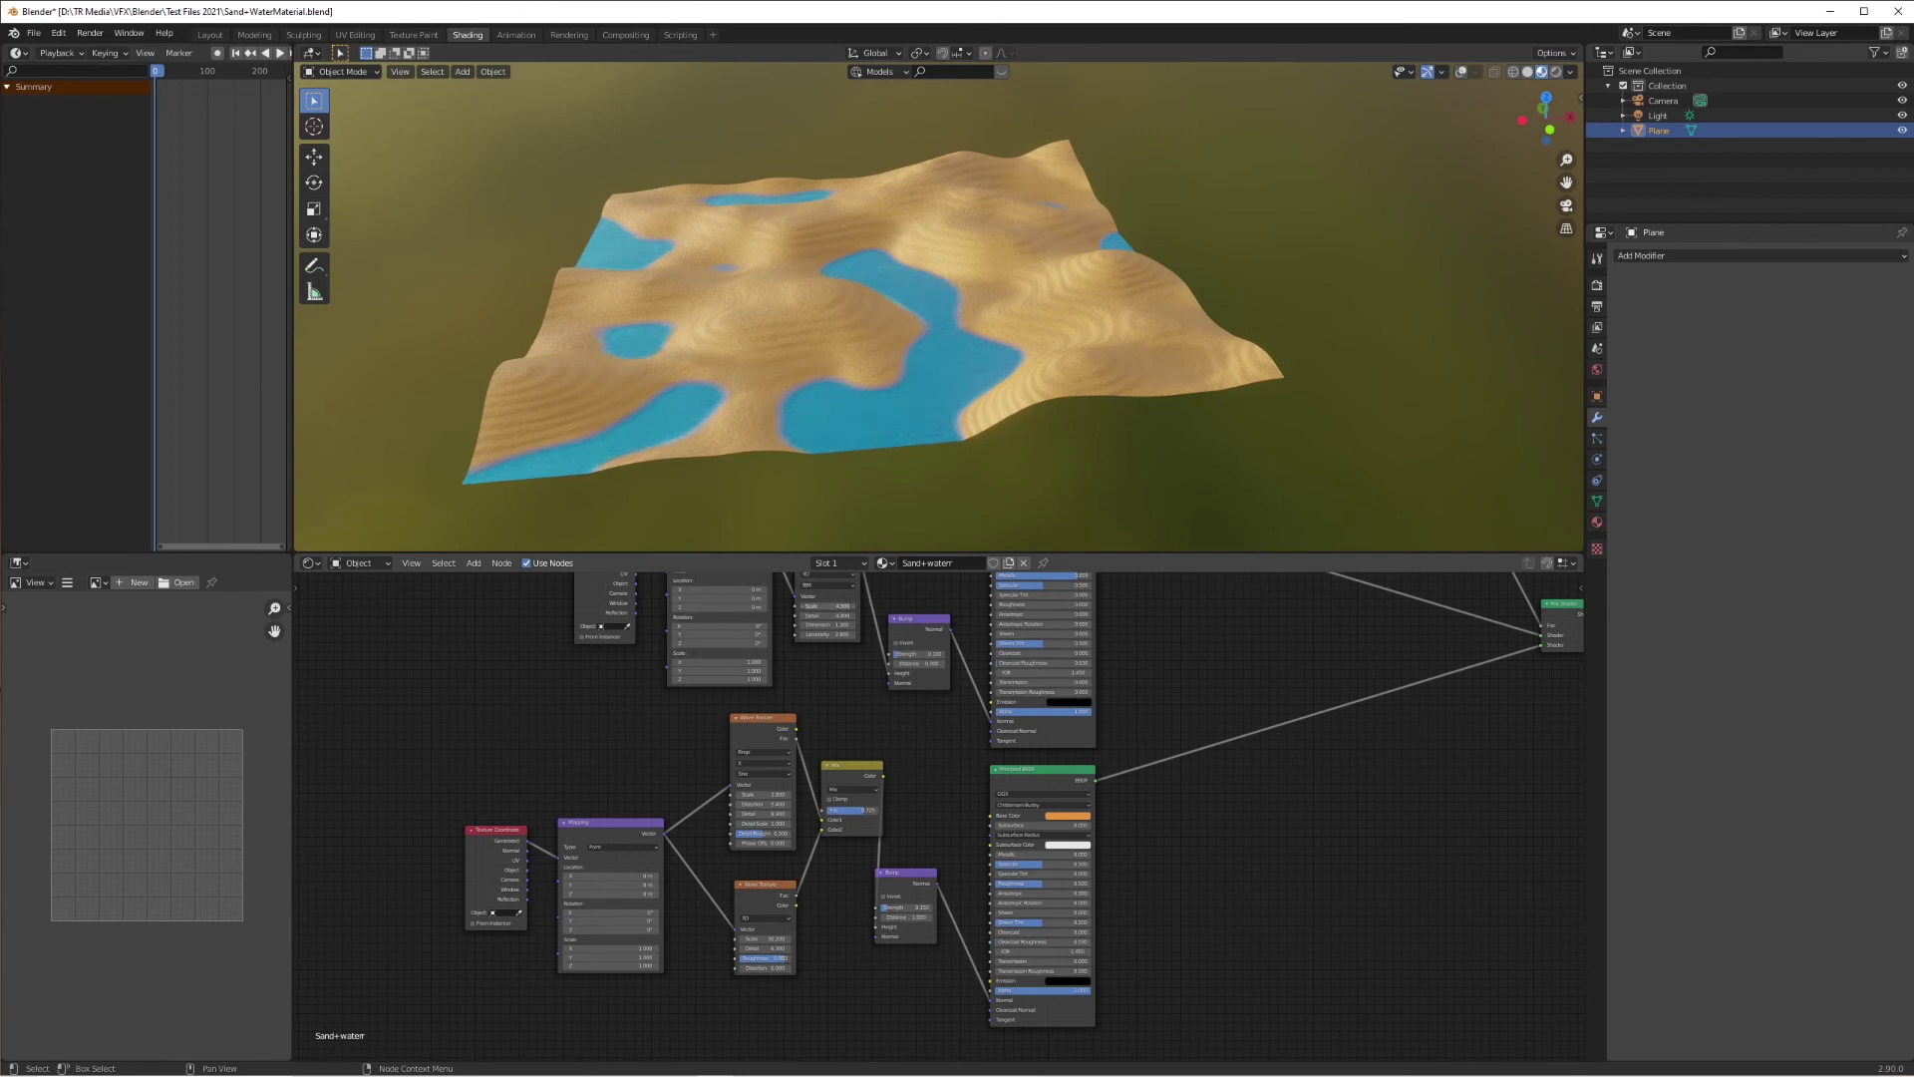
pyautogui.scroll(3, 1099, 266)
pyautogui.moveTo(1099, 265); pyautogui.dragTo(957, 329, button='middle')
pyautogui.scroll(3, 900, 503)
pyautogui.moveTo(899, 503); pyautogui.dragTo(1045, 319, button='middle')
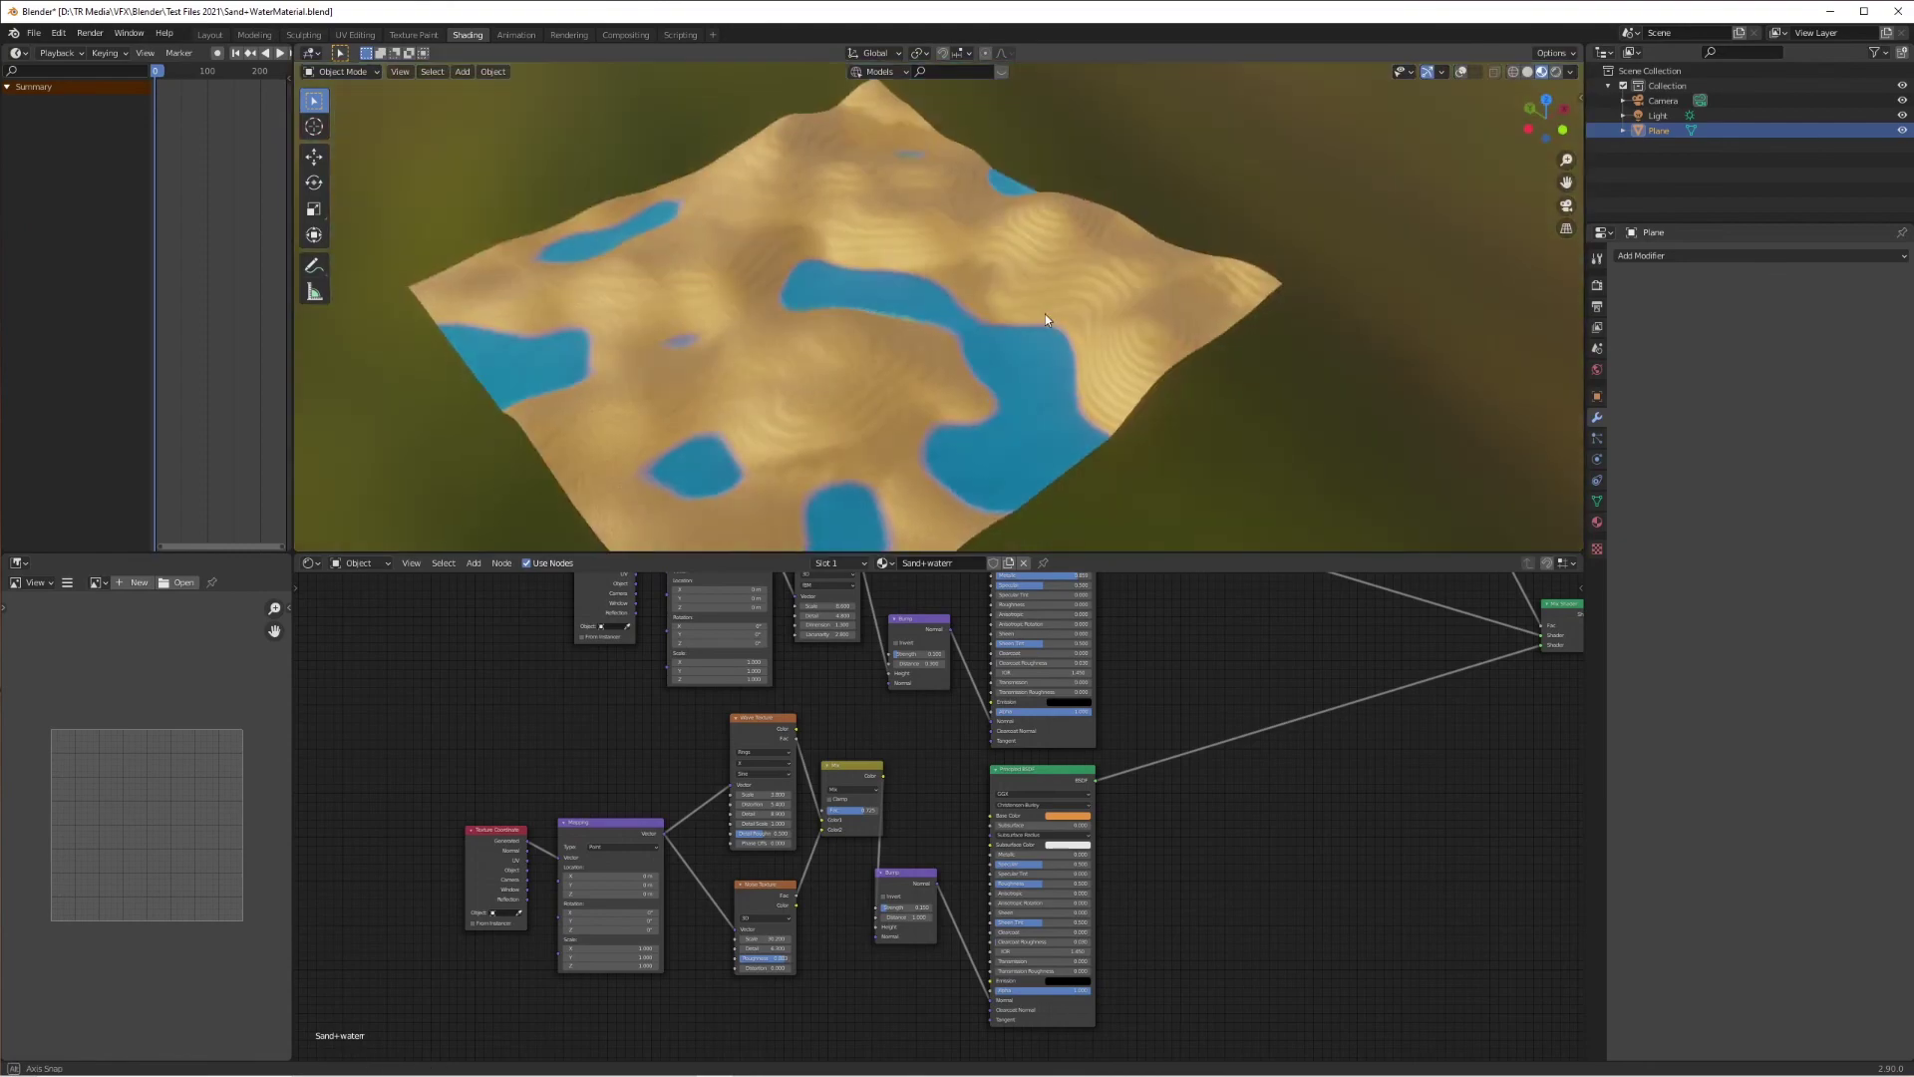